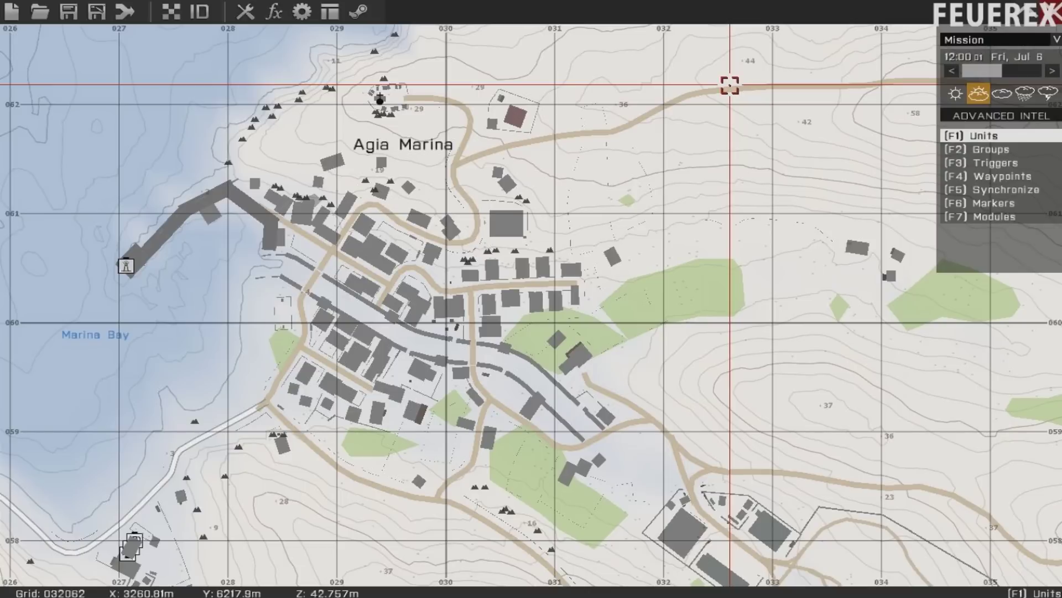
{"action": "right_click_drag", "start_coordinate": [624, 151], "coordinate": [533, 249]}
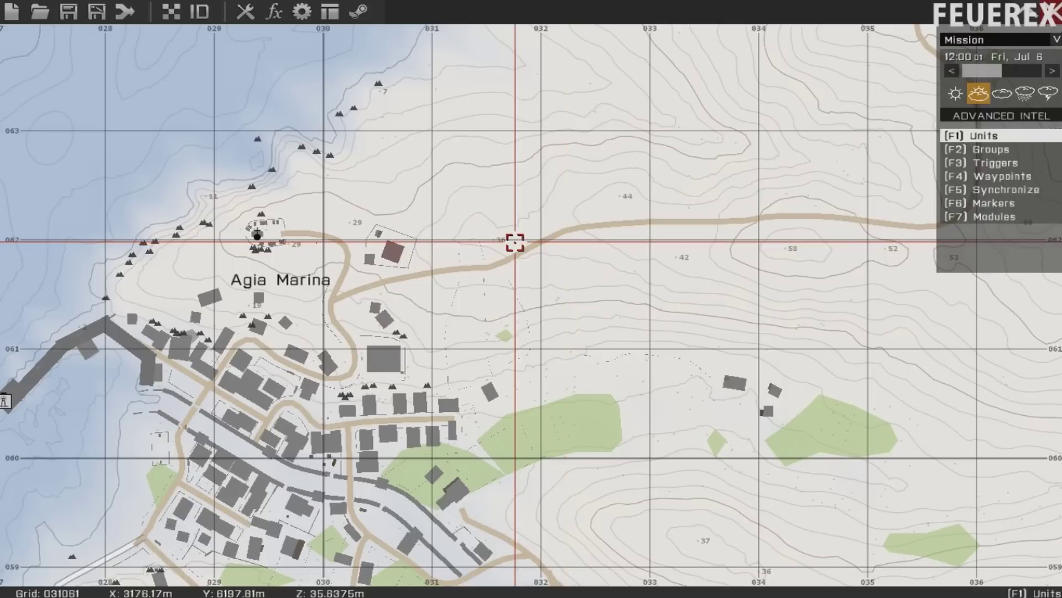
{"action": "right_click_drag", "start_coordinate": [515, 242], "coordinate": [676, 132]}
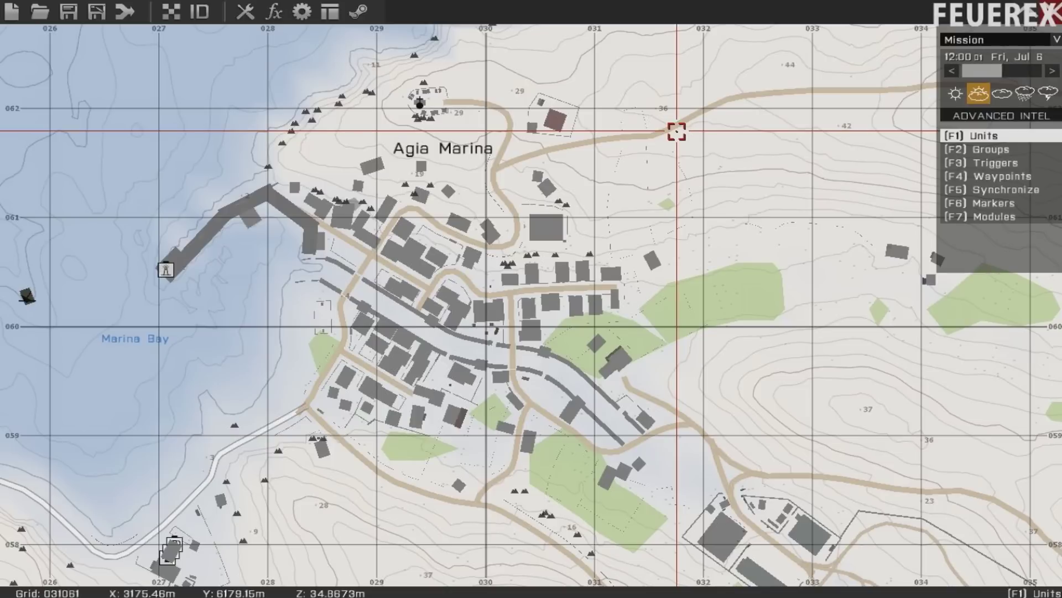
{"action": "scroll", "coordinate": [676, 134], "scroll_direction": "down", "scroll_amount": 4}
{"action": "right_click_drag", "start_coordinate": [760, 188], "coordinate": [632, 322]}
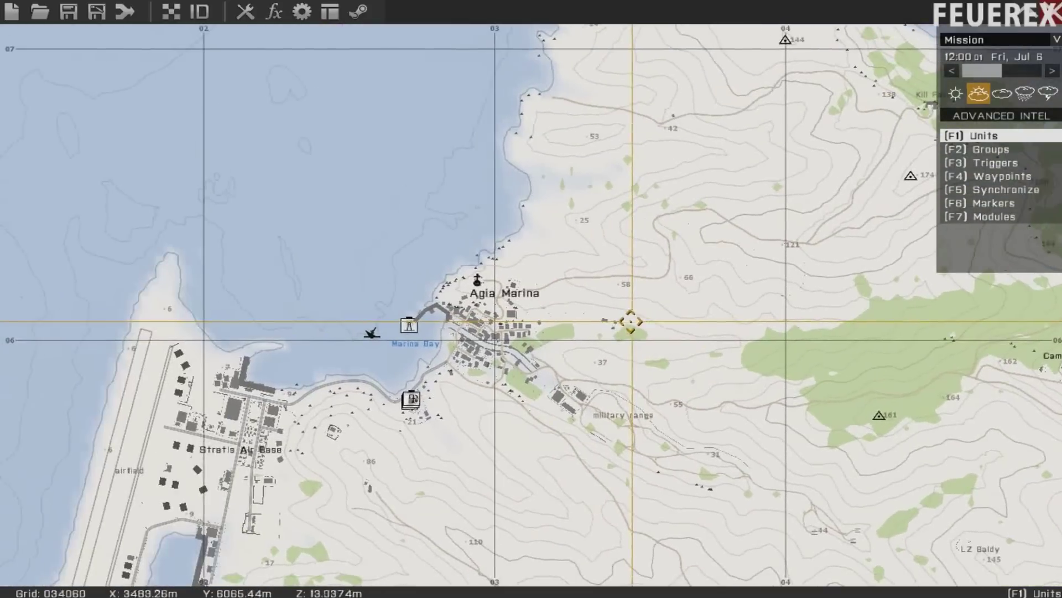
{"action": "scroll", "coordinate": [552, 300], "scroll_direction": "up", "scroll_amount": 4}
{"action": "right_click_drag", "start_coordinate": [507, 317], "coordinate": [599, 255]}
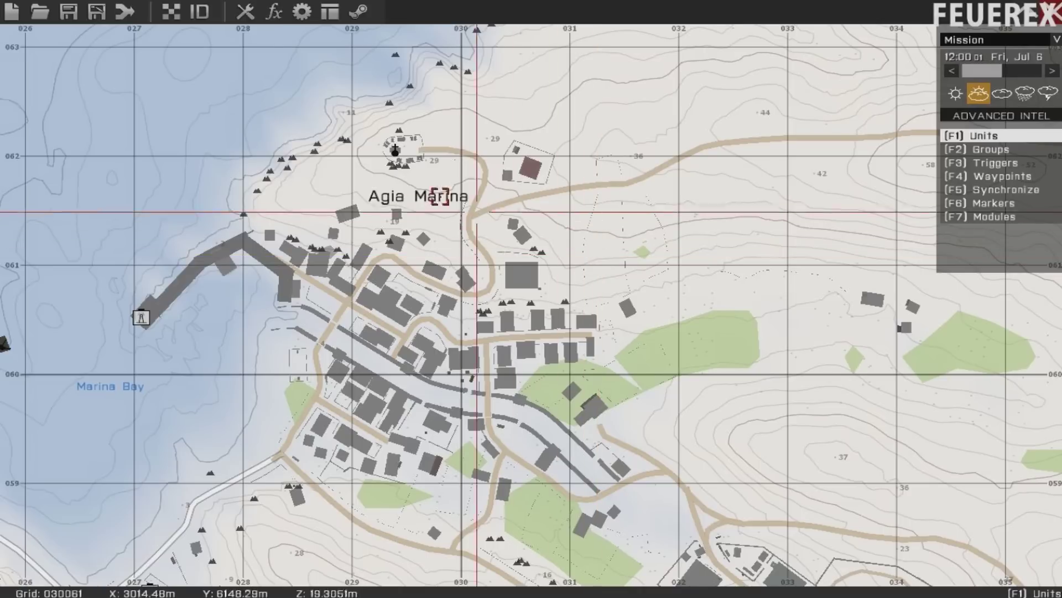
{"action": "right_click_drag", "start_coordinate": [349, 180], "coordinate": [282, 262]}
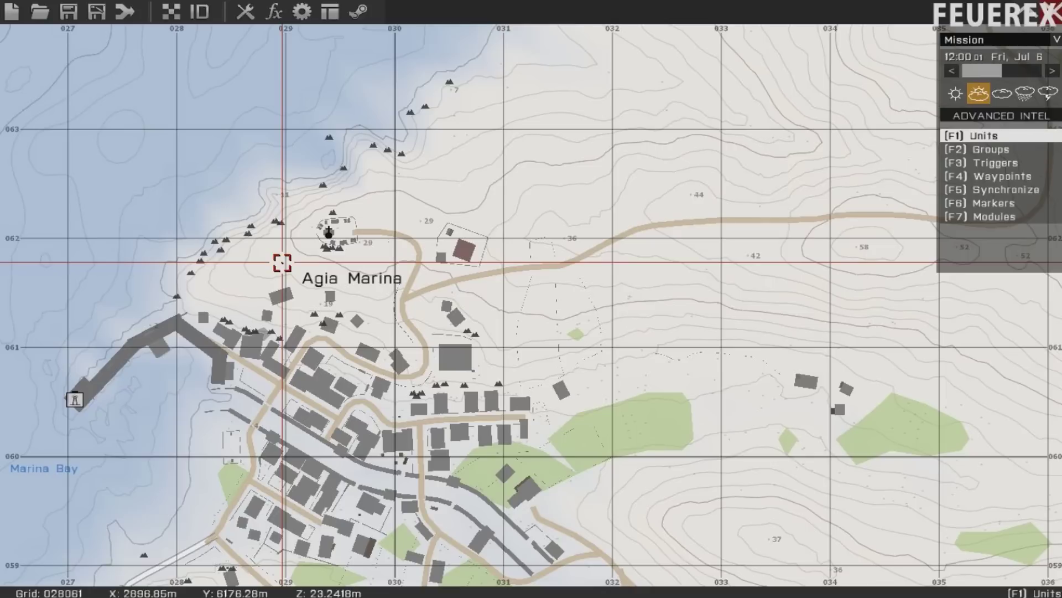
{"action": "right_click_drag", "start_coordinate": [410, 244], "coordinate": [487, 128]}
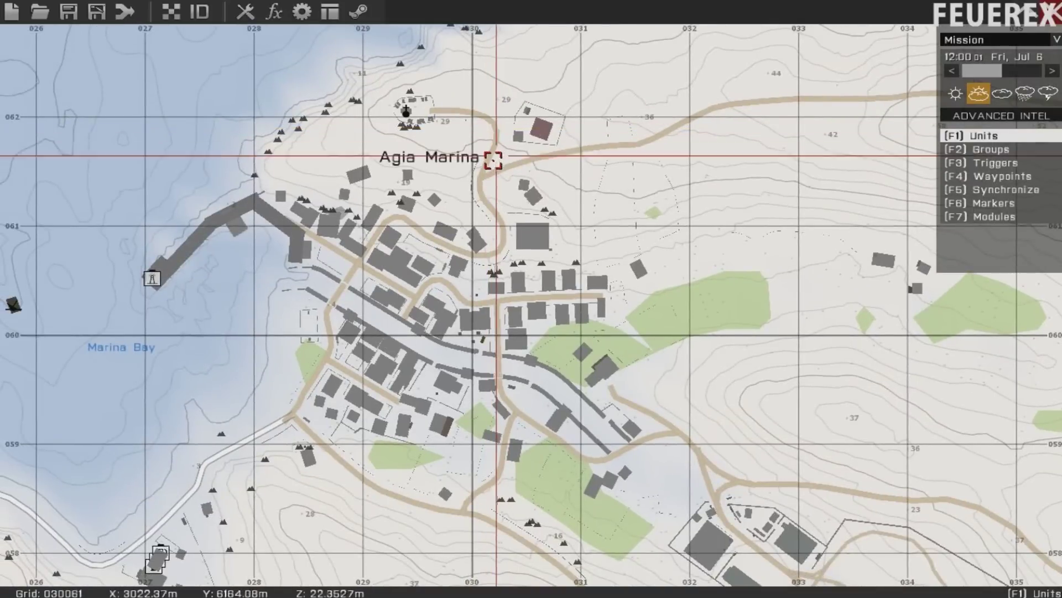
{"action": "right_click_drag", "start_coordinate": [495, 171], "coordinate": [520, 234]}
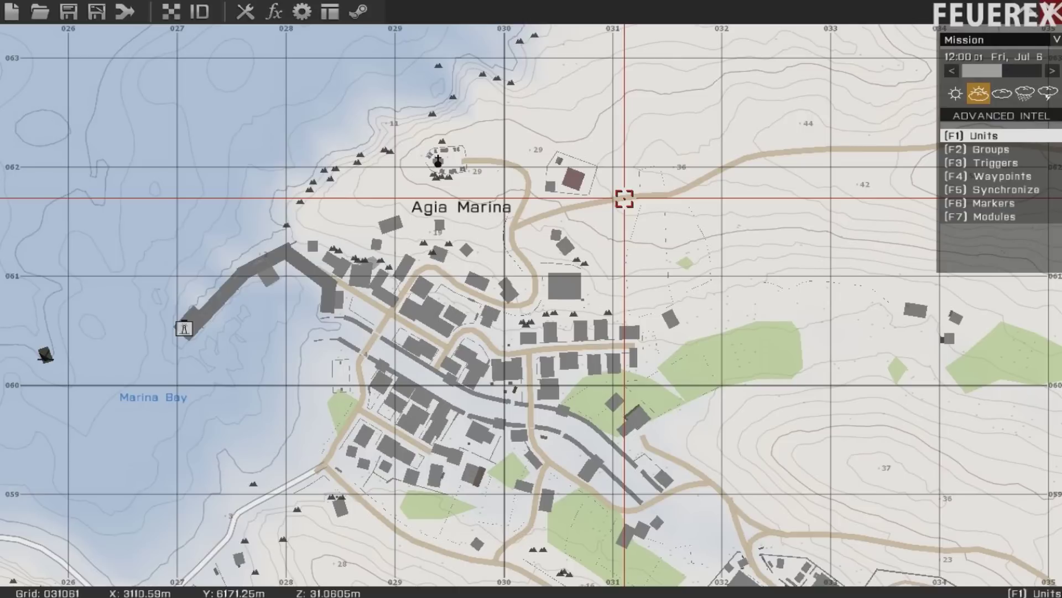
{"action": "right_click_drag", "start_coordinate": [624, 198], "coordinate": [516, 286]}
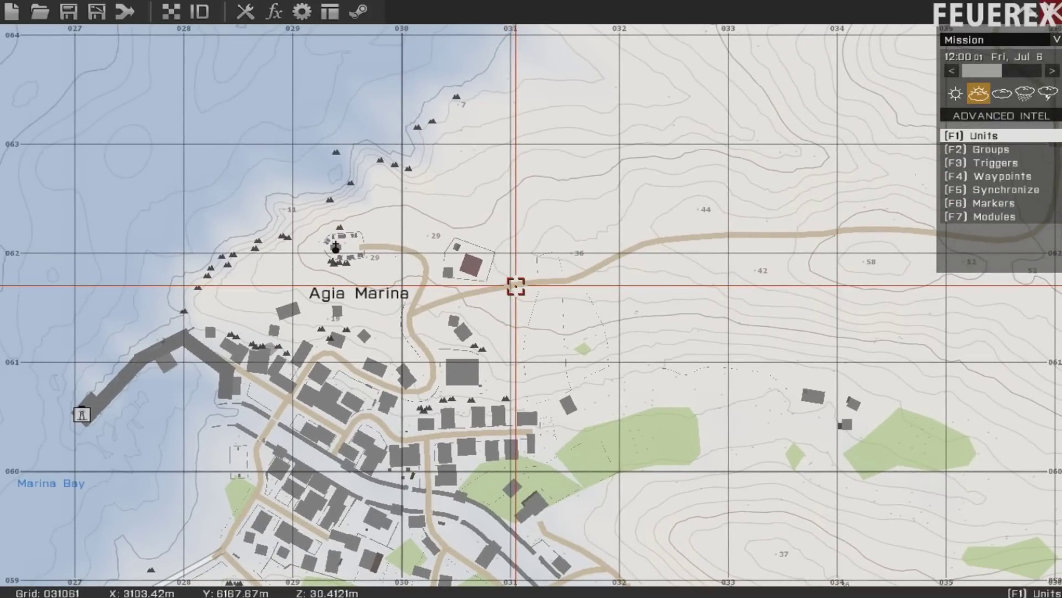
{"action": "right_click_drag", "start_coordinate": [516, 286], "coordinate": [664, 186]}
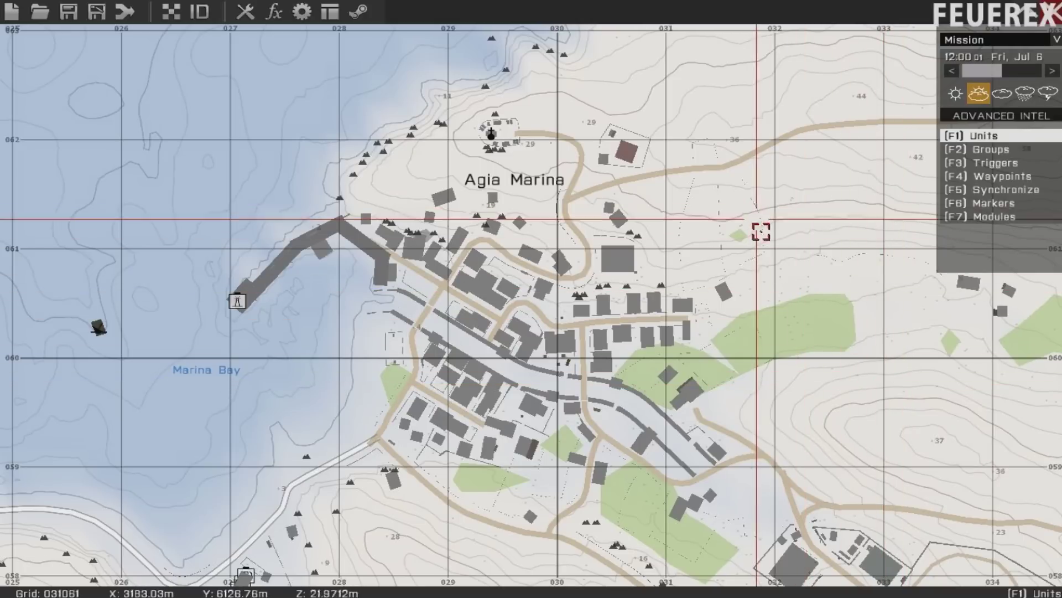
Step: Place a NATO Rifleman as the player unit just east of the church in the walled compound north of Agia Marina
{"action": "right_click_drag", "start_coordinate": [759, 237], "coordinate": [637, 344]}
{"action": "scroll", "coordinate": [478, 369], "scroll_direction": "up", "scroll_amount": 6}
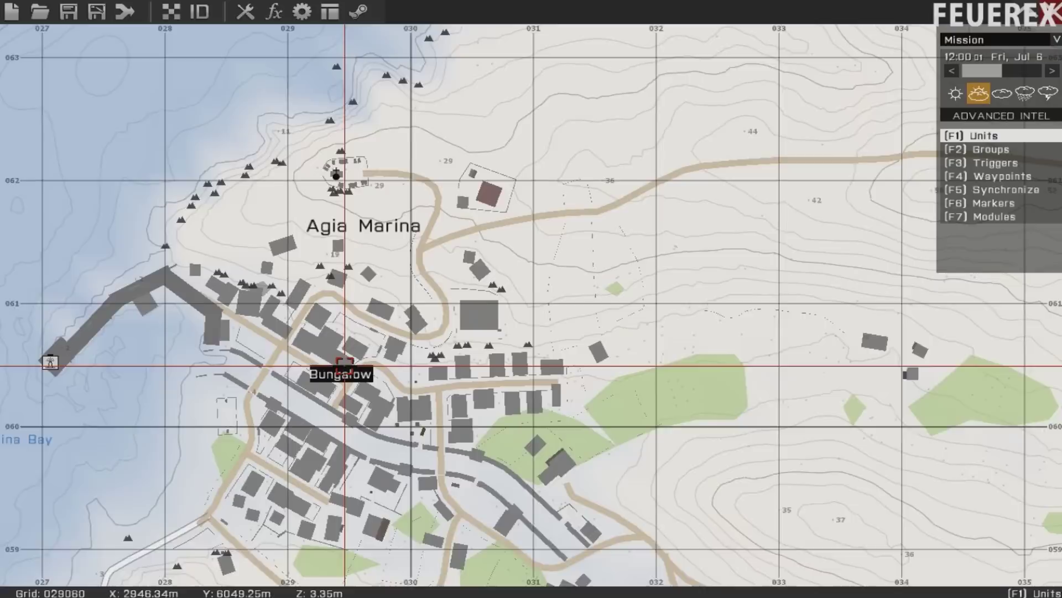
{"action": "scroll", "coordinate": [365, 102], "scroll_direction": "down", "scroll_amount": 5}
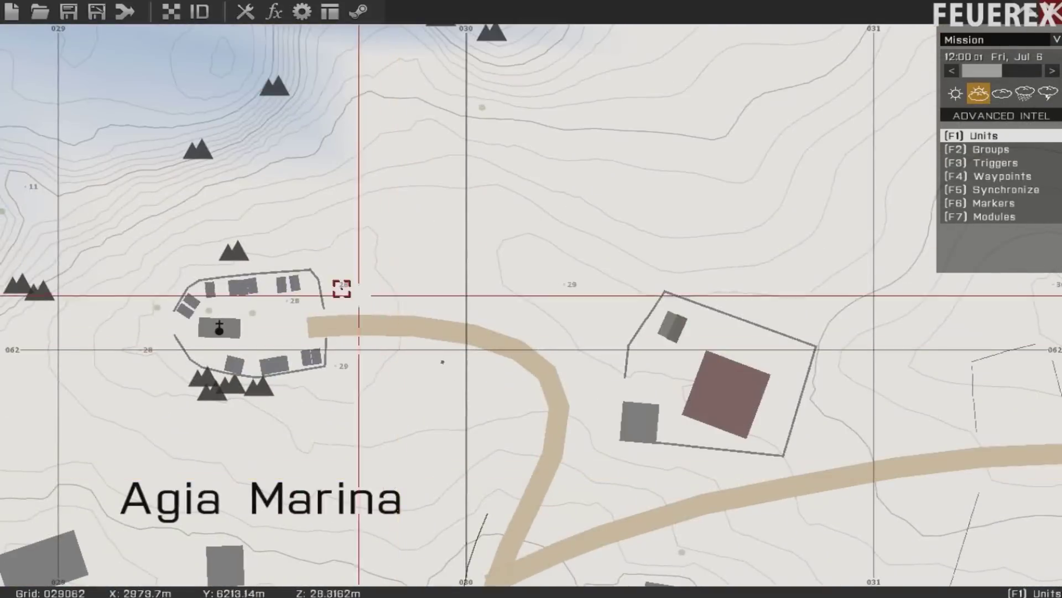
{"action": "double_click", "coordinate": [280, 330]}
{"action": "key", "text": "Return"}
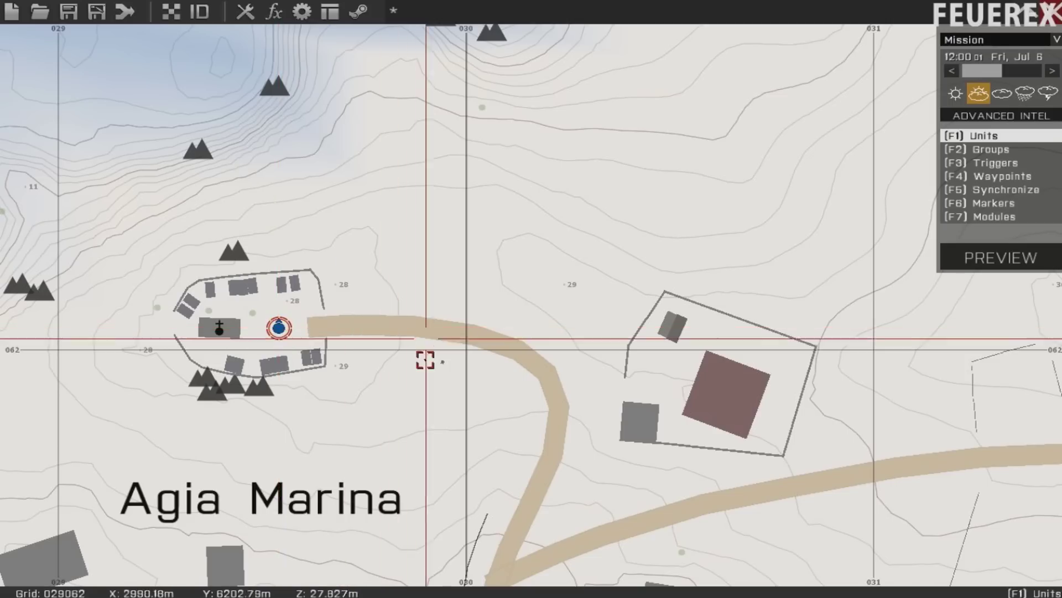
Step: Set the rifleman's placement radius to 50
{"action": "right_click_drag", "start_coordinate": [427, 361], "coordinate": [462, 131]}
{"action": "scroll", "coordinate": [524, 254], "scroll_direction": "down", "scroll_amount": 3}
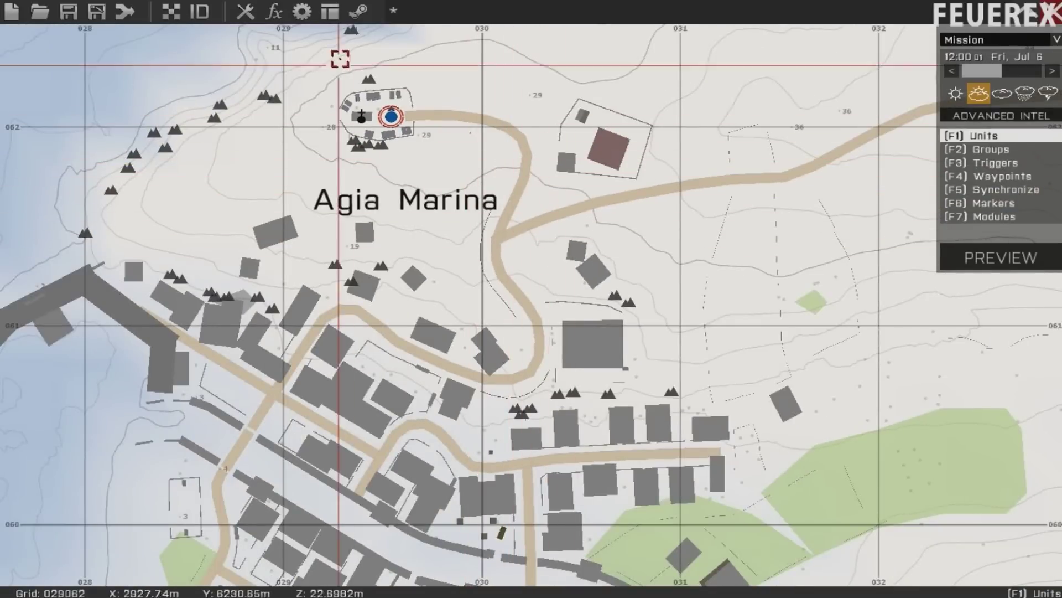
{"action": "mouse_move", "coordinate": [312, 300]}
{"action": "right_mouse_down"}
{"action": "mouse_move", "coordinate": [390, 195]}
{"action": "mouse_move", "coordinate": [312, 288]}
{"action": "right_mouse_up"}
{"action": "scroll", "coordinate": [312, 288], "scroll_direction": "down", "scroll_amount": 3}
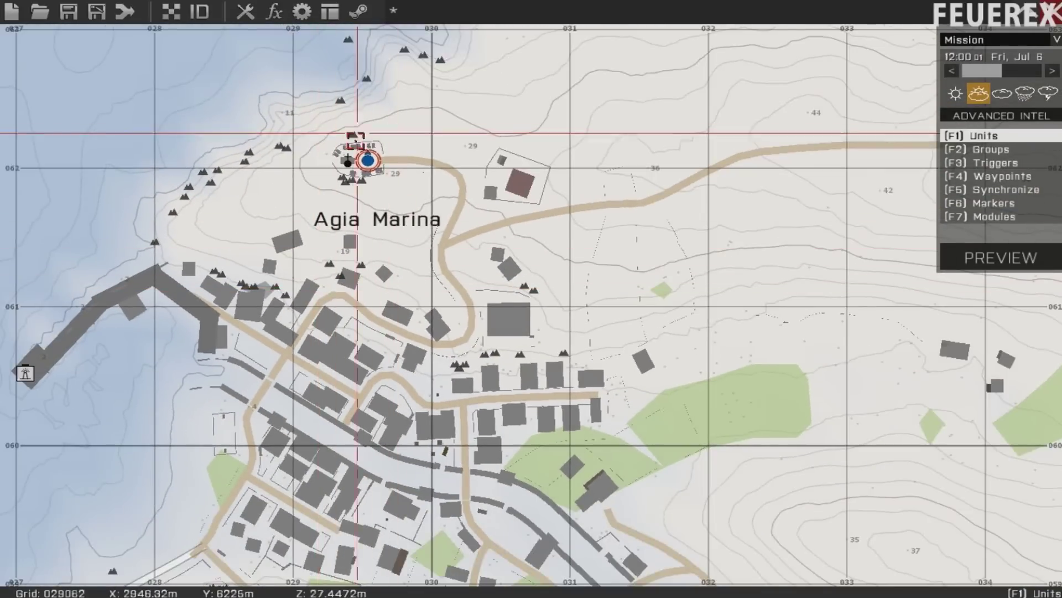
{"action": "double_click", "coordinate": [372, 162]}
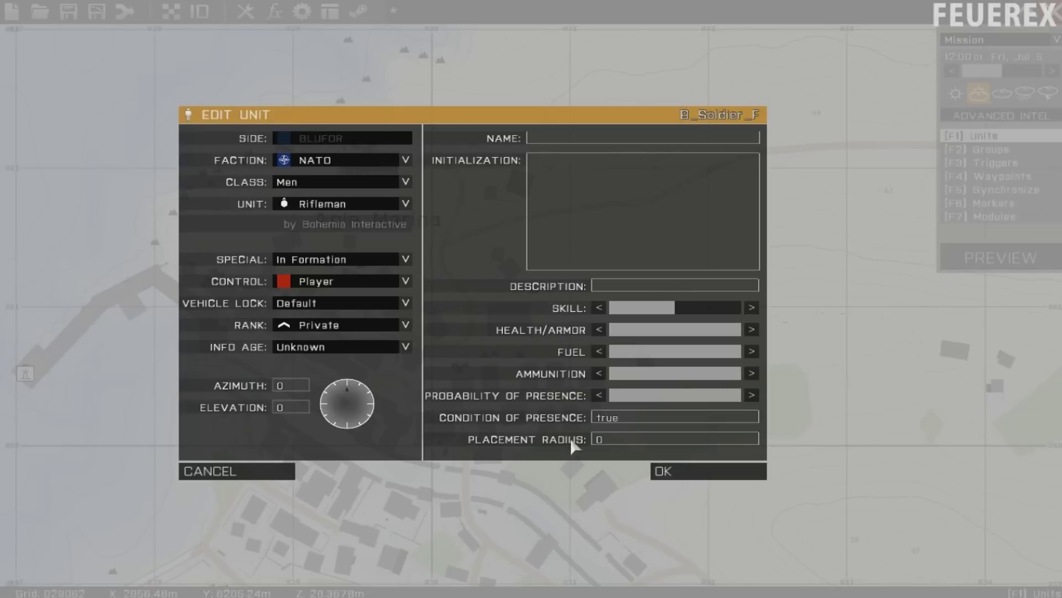
{"action": "left_click", "coordinate": [629, 440]}
{"action": "type", "text": "50"}
{"action": "key", "text": "Return"}
{"action": "scroll", "coordinate": [379, 164], "scroll_direction": "up", "scroll_amount": 2}
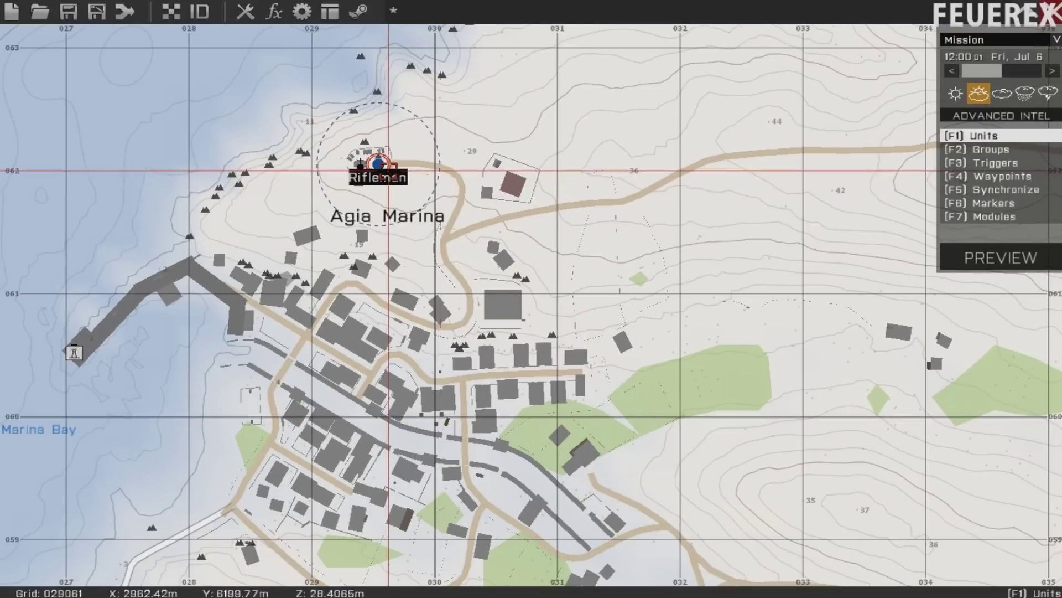
Step: Reset the rifleman's placement radius to 0
{"action": "scroll", "coordinate": [380, 164], "scroll_direction": "up", "scroll_amount": 2}
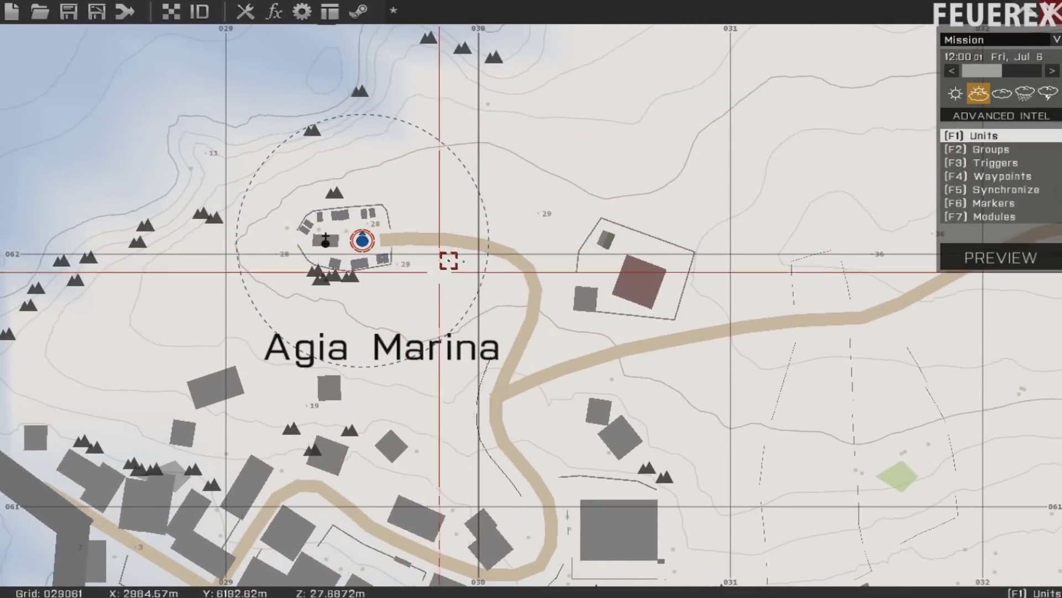
{"action": "double_click", "coordinate": [362, 240]}
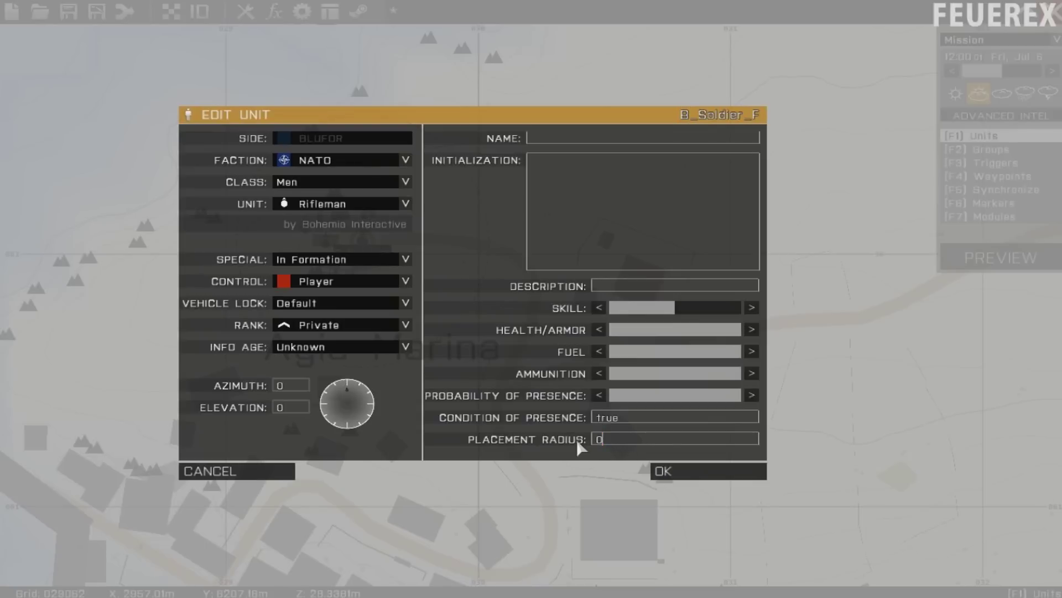
{"action": "key", "text": "Return"}
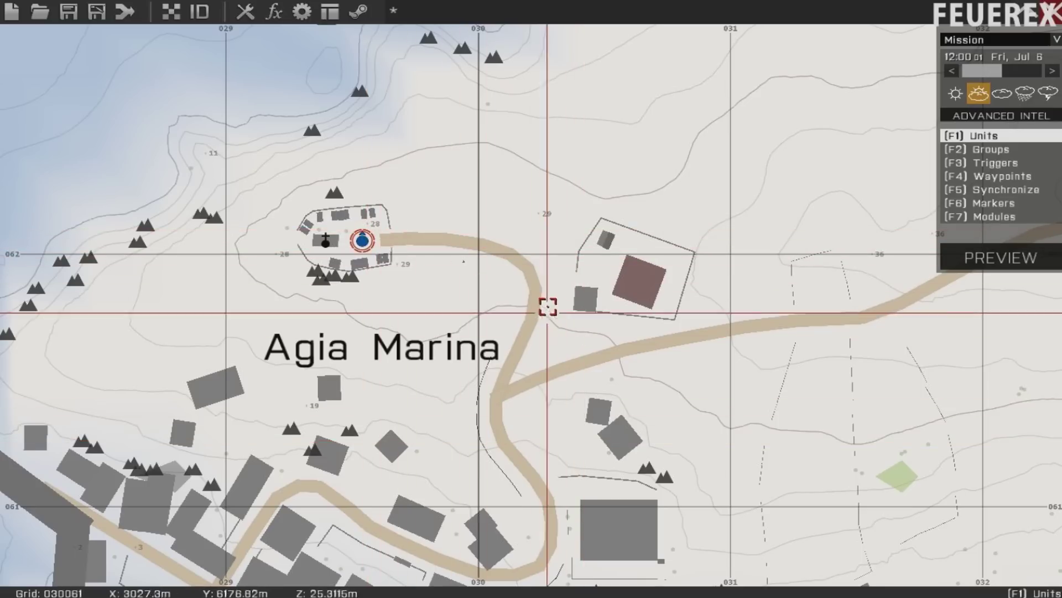
{"action": "scroll", "coordinate": [365, 185], "scroll_direction": "down", "scroll_amount": 5}
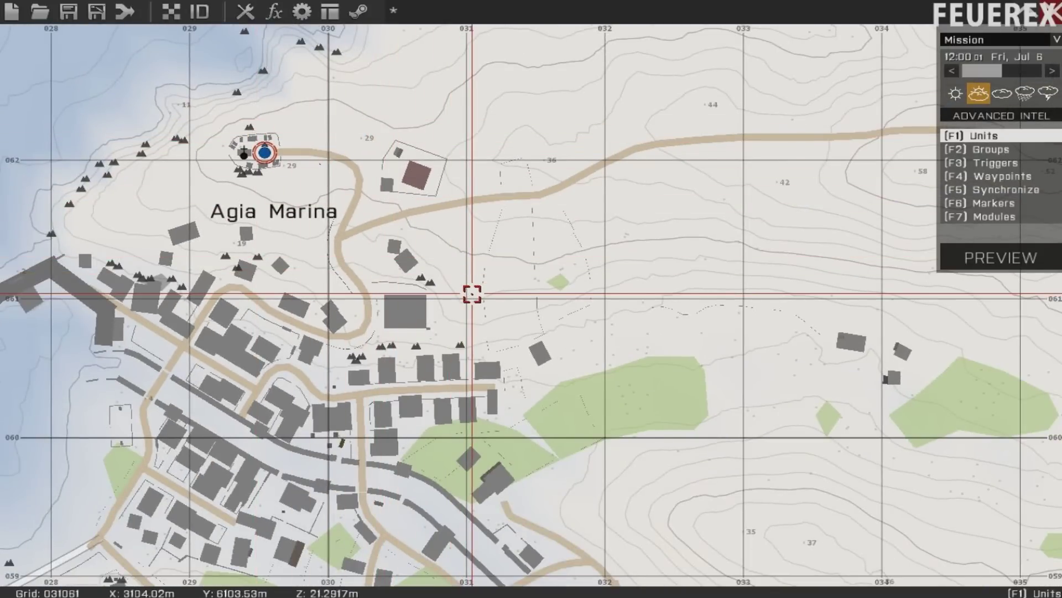
{"action": "right_click_drag", "start_coordinate": [467, 296], "coordinate": [536, 332]}
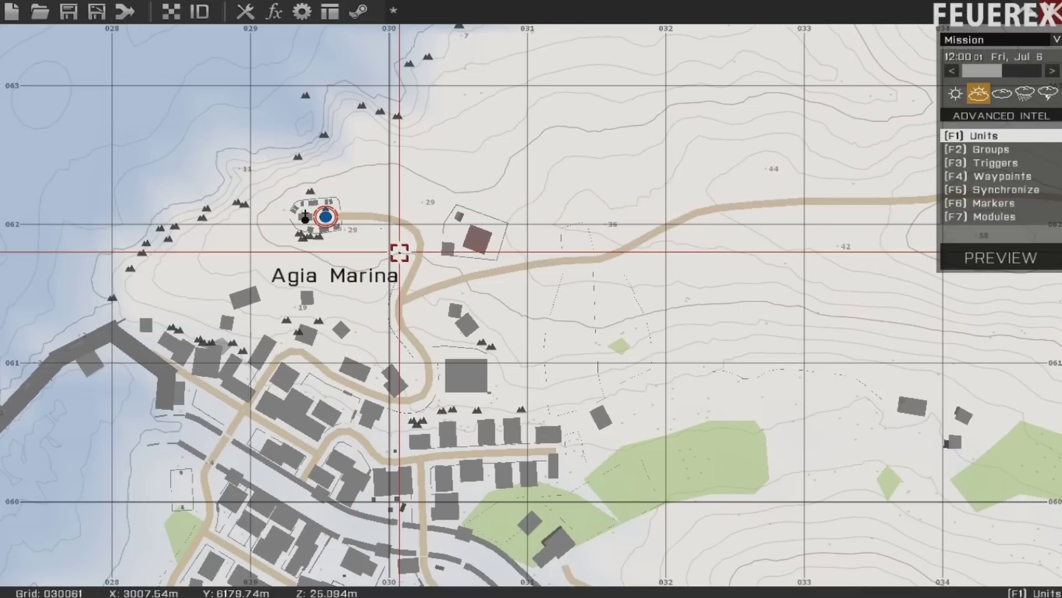
{"action": "right_click_drag", "start_coordinate": [398, 251], "coordinate": [502, 158]}
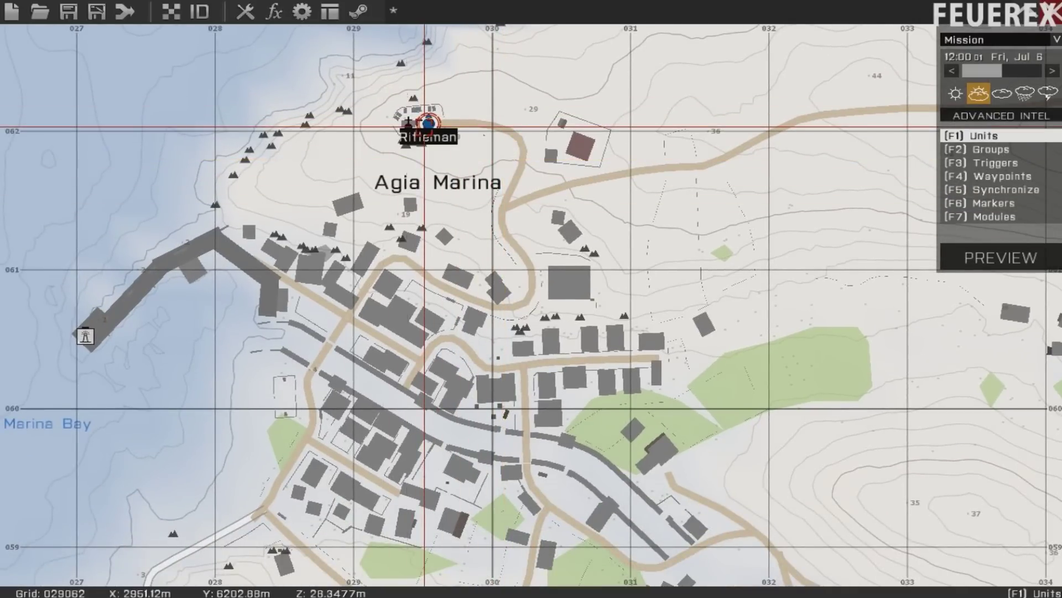
Step: Start inserting a unit at the road junction near Agia Marina's waterfront, with side Empty and class Cars
{"action": "scroll", "coordinate": [446, 119], "scroll_direction": "up", "scroll_amount": 3}
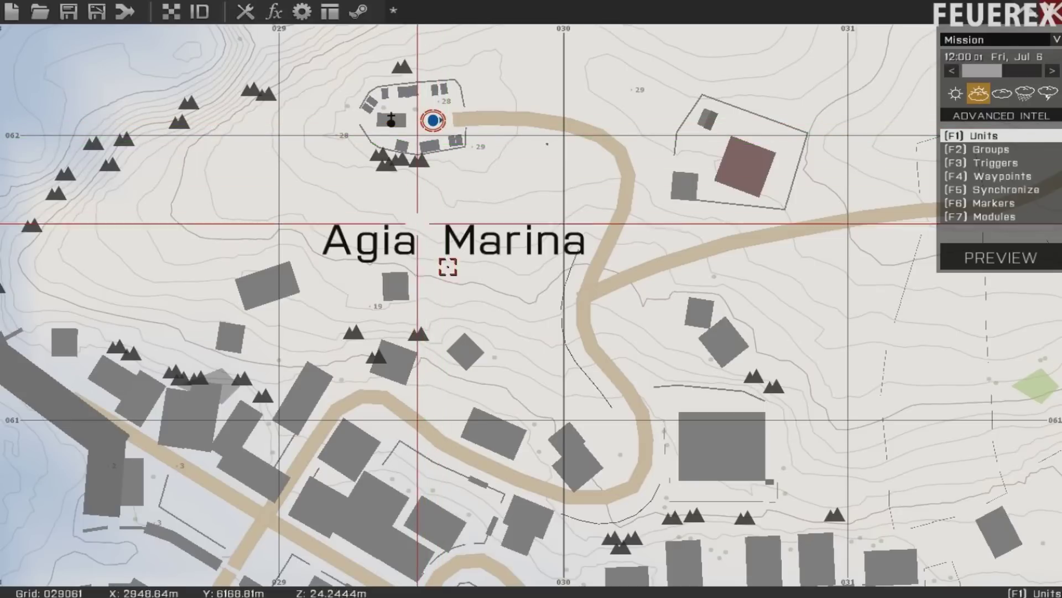
{"action": "right_click_drag", "start_coordinate": [446, 268], "coordinate": [461, 109]}
{"action": "right_click_drag", "start_coordinate": [299, 292], "coordinate": [384, 218]}
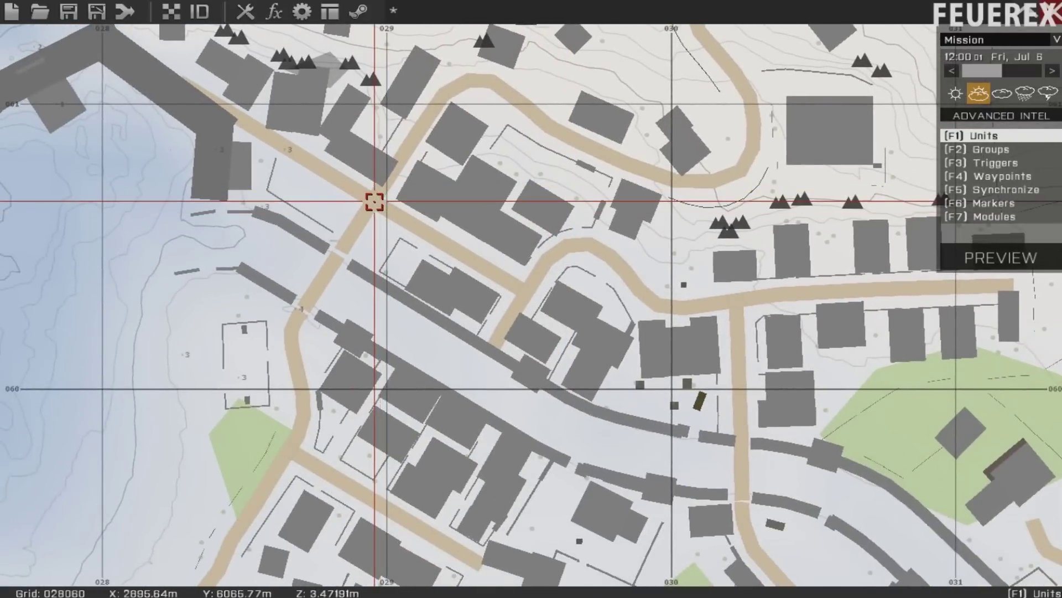
{"action": "double_click", "coordinate": [374, 202]}
{"action": "left_click", "coordinate": [370, 145]}
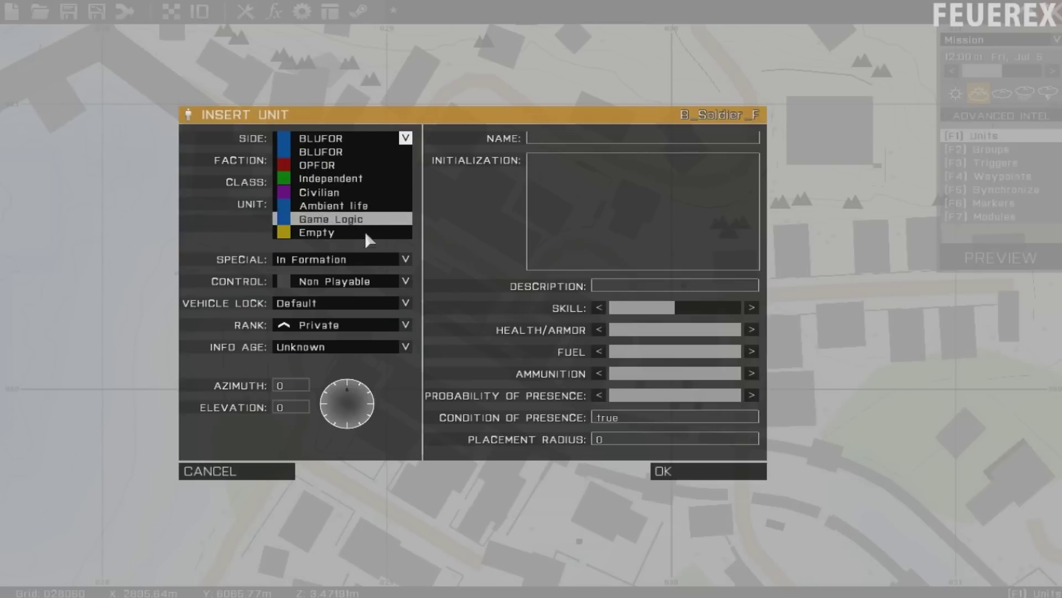
{"action": "left_click", "coordinate": [365, 235]}
{"action": "left_click", "coordinate": [372, 180]}
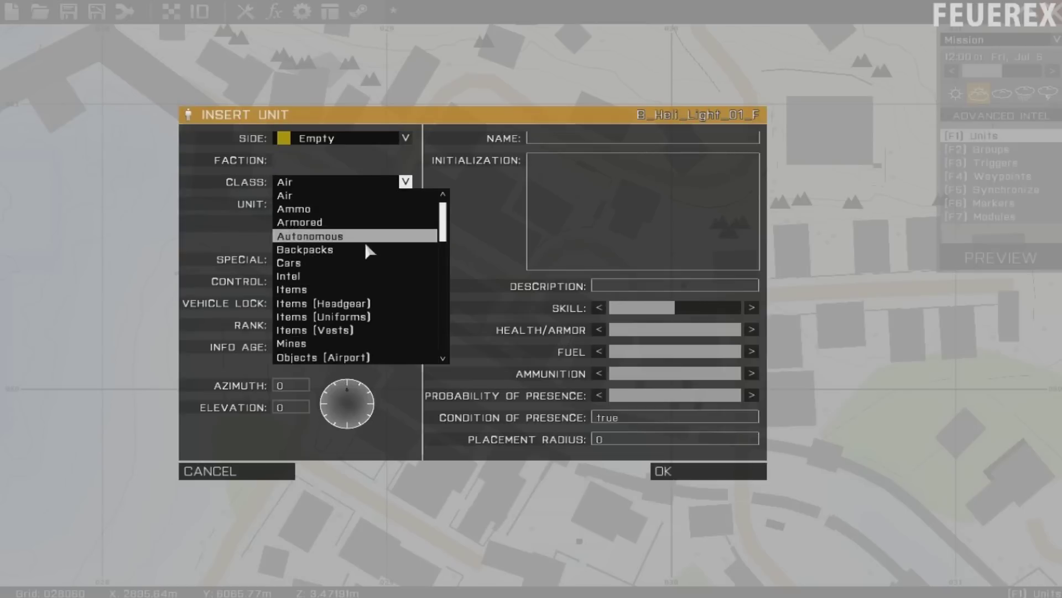
{"action": "left_click", "coordinate": [361, 264]}
Step: Choose the Truck [Civilians] as the unit, name it "truck" and place it
{"action": "left_click", "coordinate": [406, 204]}
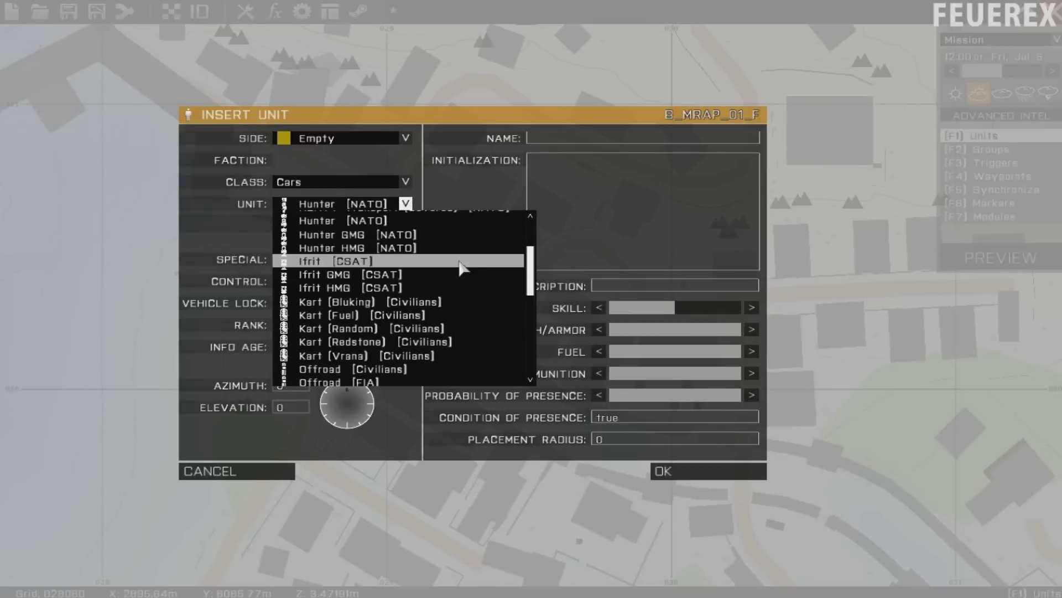
{"action": "scroll", "coordinate": [459, 268], "scroll_direction": "down", "scroll_amount": 5}
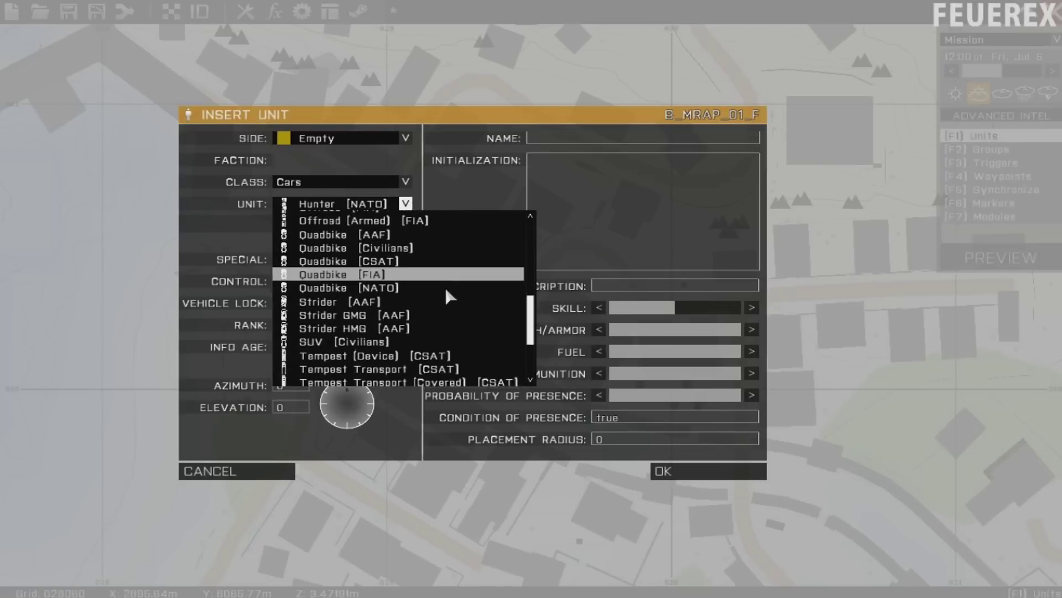
{"action": "scroll", "coordinate": [447, 293], "scroll_direction": "down", "scroll_amount": 5}
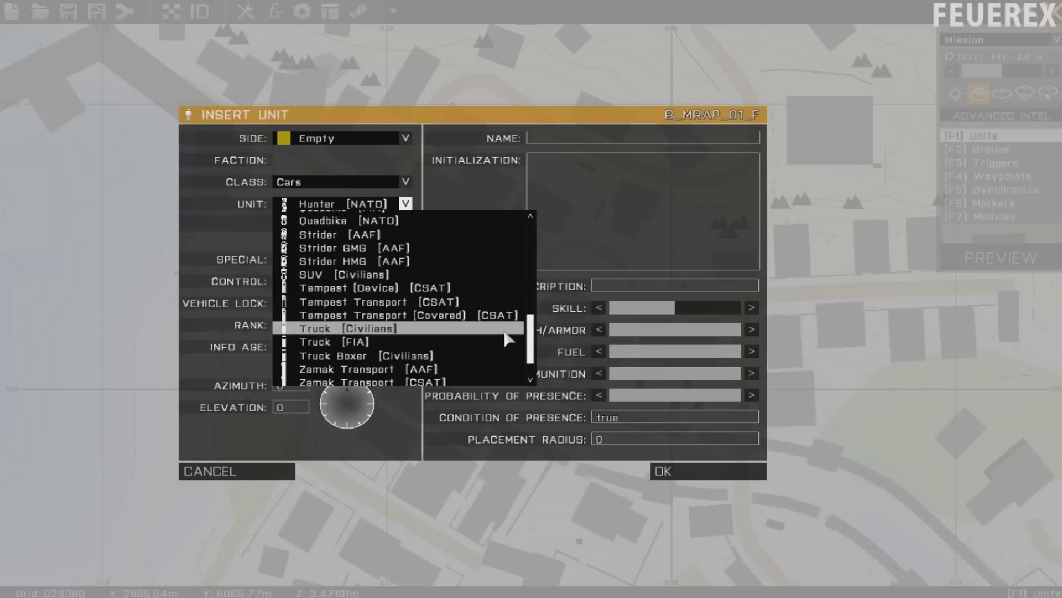
{"action": "left_click", "coordinate": [492, 329]}
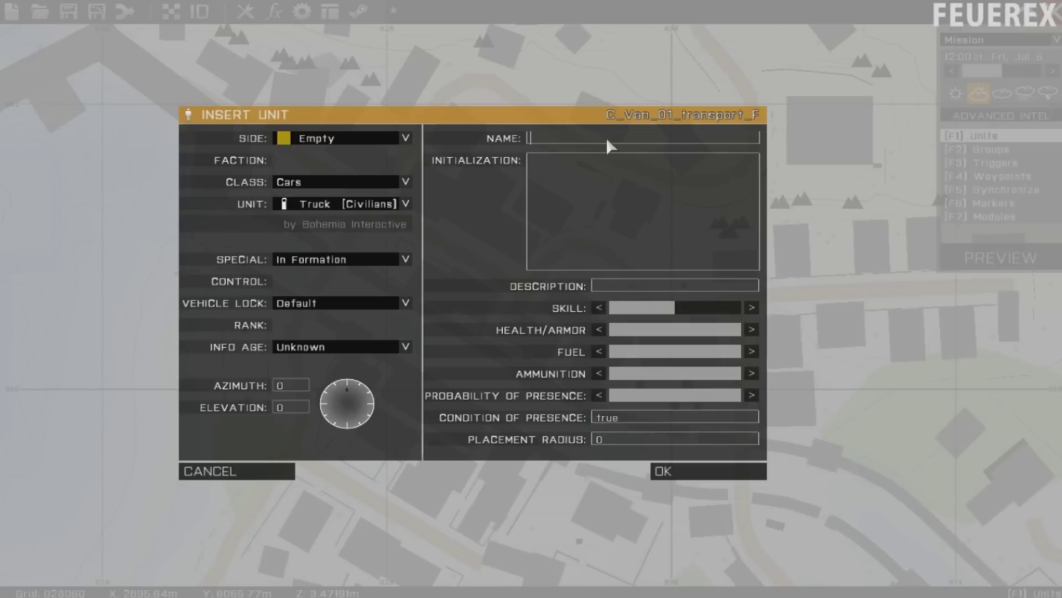
{"action": "type", "text": "truck"}
{"action": "key", "text": "Return"}
Step: Move the truck along the road to the next junction southeast and back to the waterfront junction
{"action": "left_click_drag", "start_coordinate": [373, 198], "coordinate": [498, 273]}
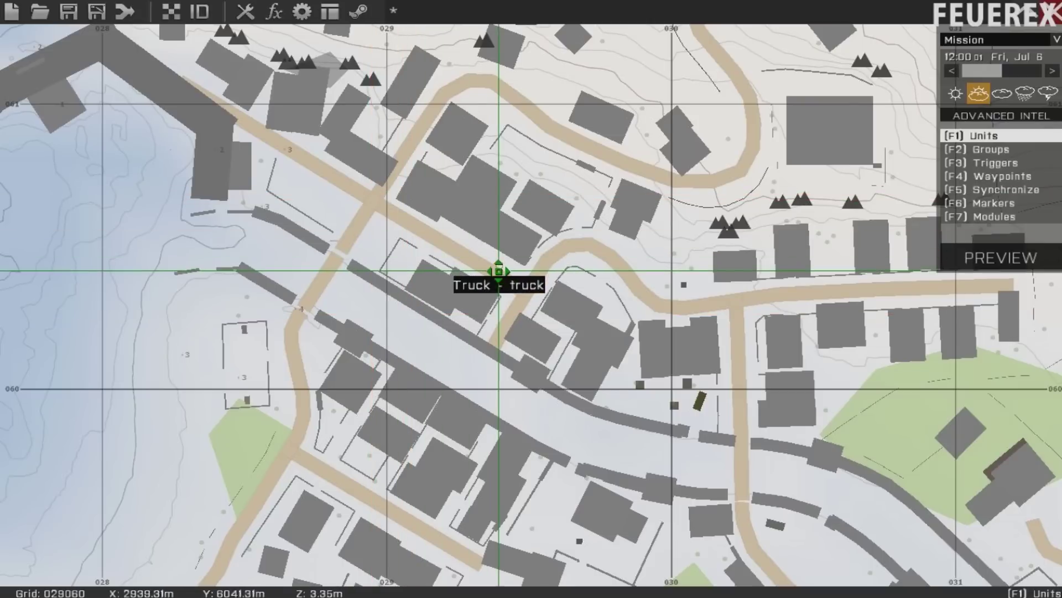
{"action": "right_click_drag", "start_coordinate": [498, 272], "coordinate": [483, 304]}
{"action": "left_click_drag", "start_coordinate": [484, 303], "coordinate": [336, 244]}
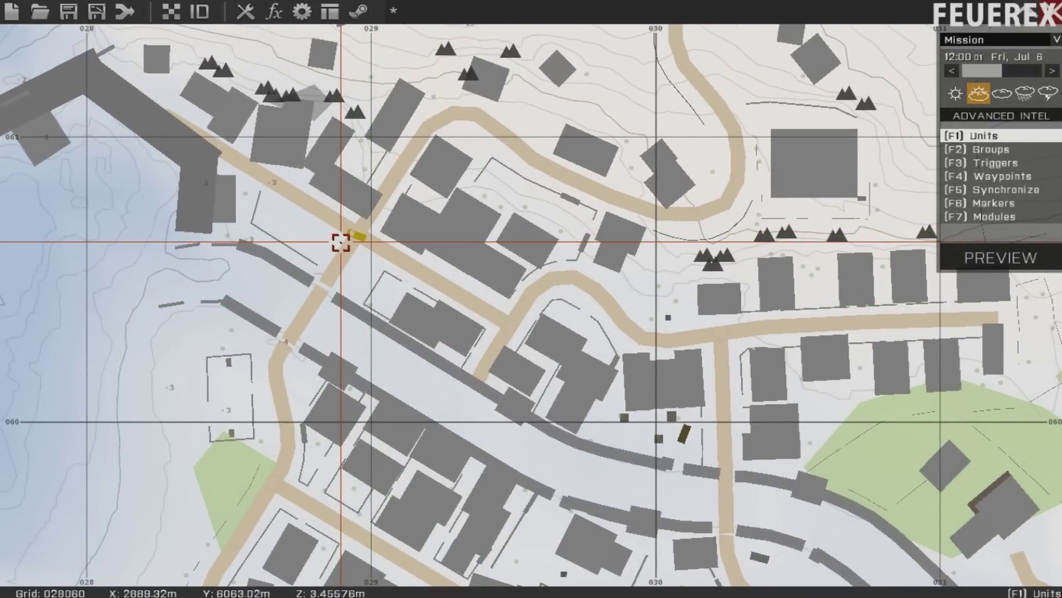
Step: Start inserting a unit on the road bend north of the truck, with side OPFOR, faction CSAT and class Men
{"action": "right_click_drag", "start_coordinate": [445, 212], "coordinate": [519, 334]}
{"action": "right_click_drag", "start_coordinate": [486, 262], "coordinate": [309, 410]}
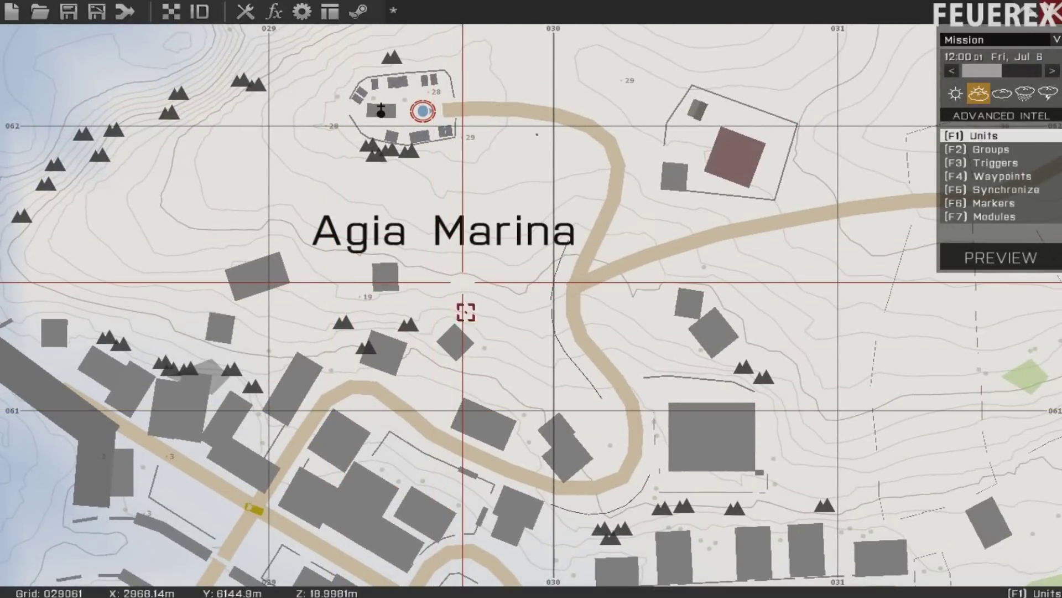
{"action": "right_click_drag", "start_coordinate": [466, 312], "coordinate": [339, 213]}
{"action": "right_click_drag", "start_coordinate": [337, 308], "coordinate": [510, 303]}
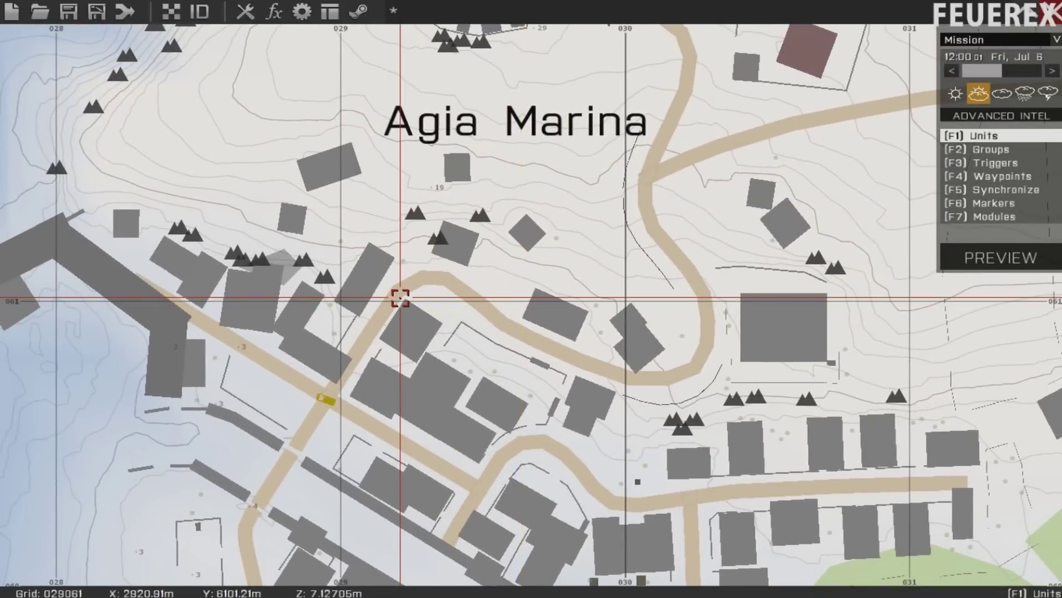
{"action": "double_click", "coordinate": [394, 292]}
{"action": "left_click", "coordinate": [316, 139]}
{"action": "left_click", "coordinate": [348, 163]}
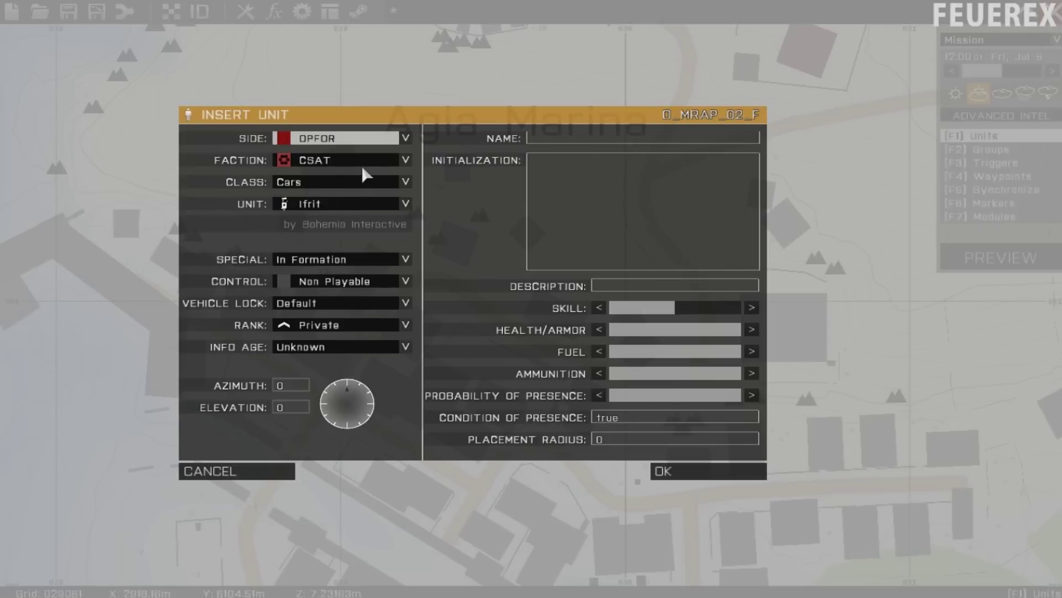
{"action": "left_click", "coordinate": [369, 180]}
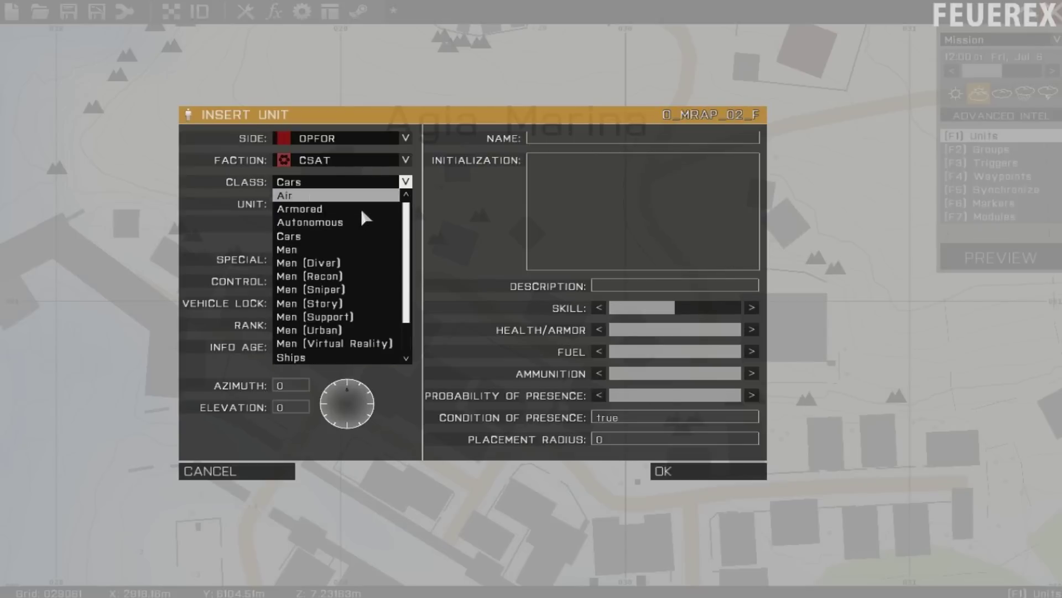
{"action": "left_click", "coordinate": [366, 250]}
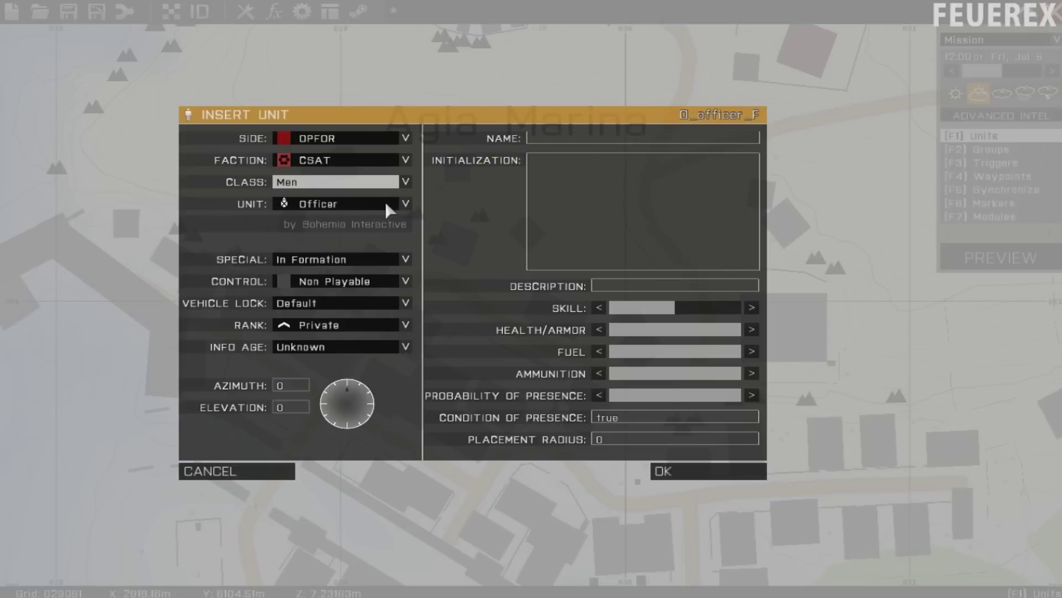
Step: Choose Rifleman (Light) as the unit, place it and move it onto the road bend
{"action": "left_click", "coordinate": [393, 203]}
{"action": "scroll", "coordinate": [399, 351], "scroll_direction": "down", "scroll_amount": 1}
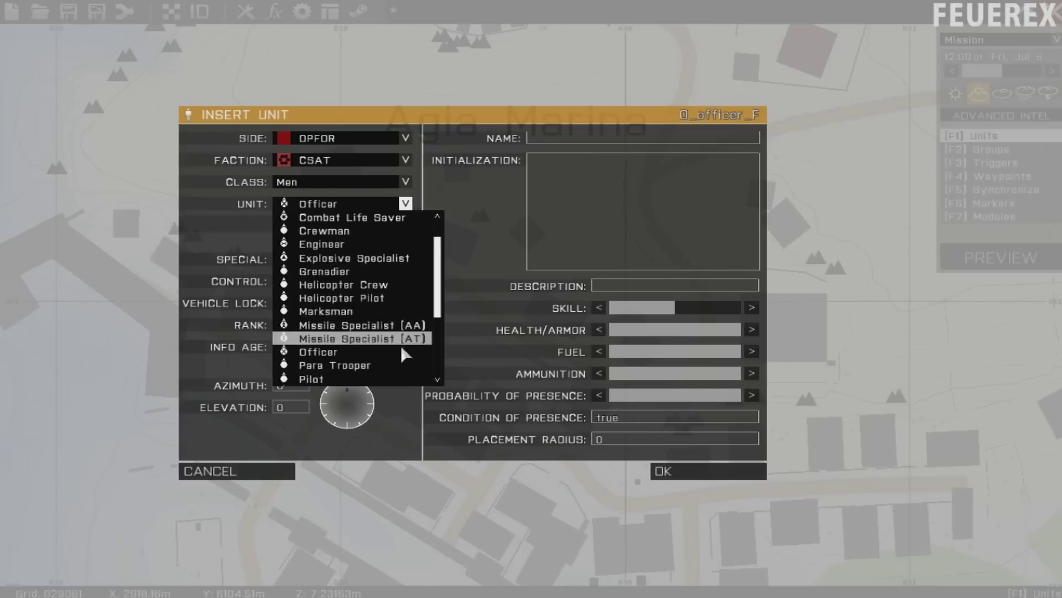
{"action": "scroll", "coordinate": [399, 351], "scroll_direction": "down", "scroll_amount": 3}
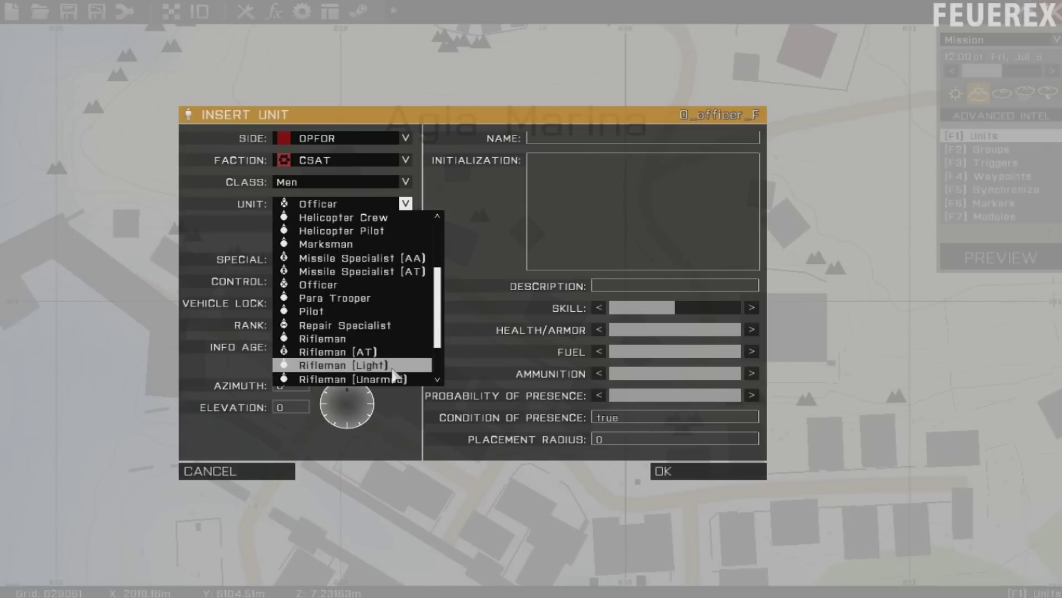
{"action": "left_click", "coordinate": [365, 365]}
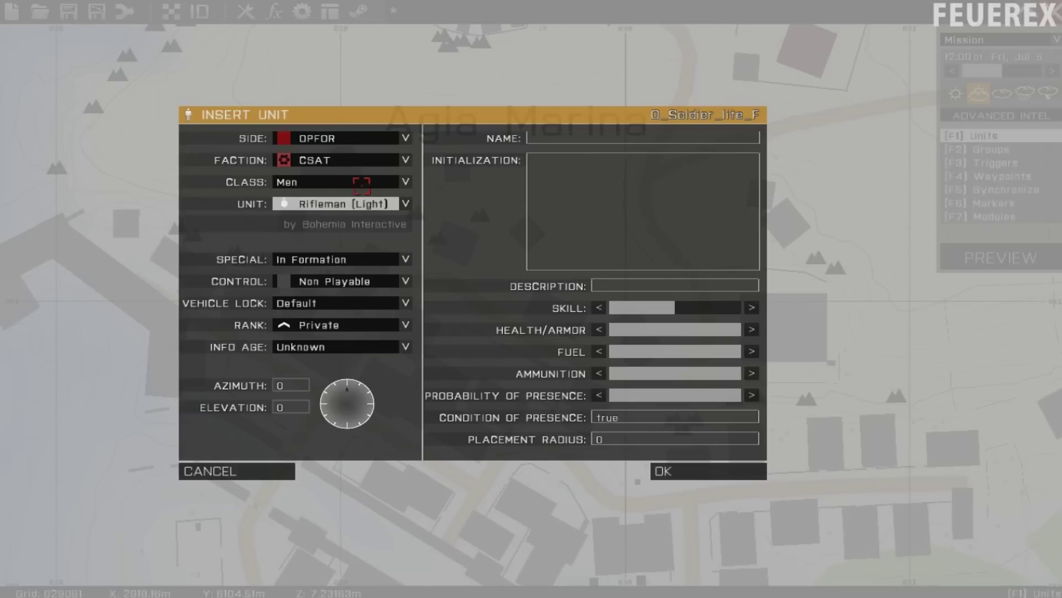
{"action": "key", "text": "Return"}
{"action": "left_click_drag", "start_coordinate": [397, 287], "coordinate": [420, 275]}
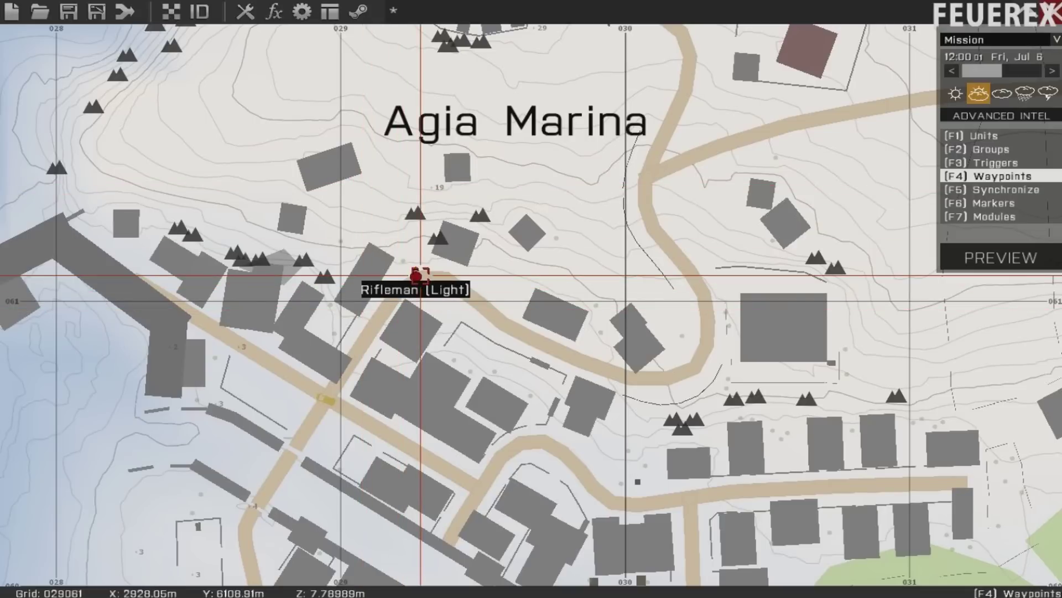
Step: Copy the OPFOR rifleman and paste copies beside the truck, at the next junction southeast, and at two spots along the eastern road
{"action": "key", "text": "ctrl+c"}
{"action": "key", "text": "ctrl+v"}
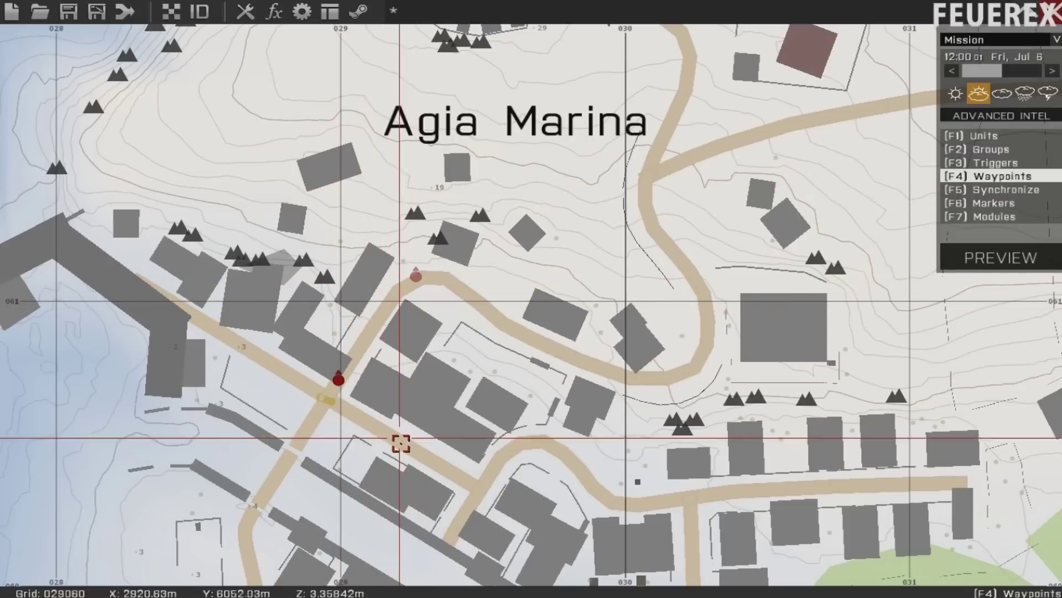
{"action": "key", "text": "ctrl+v"}
{"action": "right_click_drag", "start_coordinate": [431, 394], "coordinate": [257, 258]}
{"action": "key", "text": "ctrl+v"}
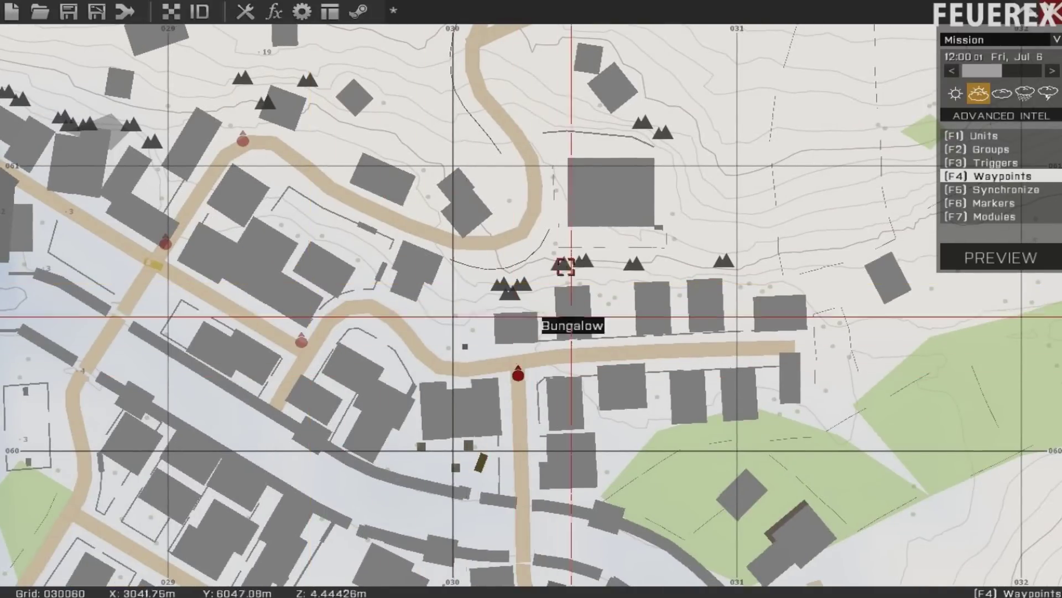
{"action": "key", "text": "ctrl+v"}
Step: Paste further rifleman copies at the southwest junction, beside the southeast road fork and along the road in the far southwest
{"action": "right_click_drag", "start_coordinate": [240, 354], "coordinate": [555, 224]}
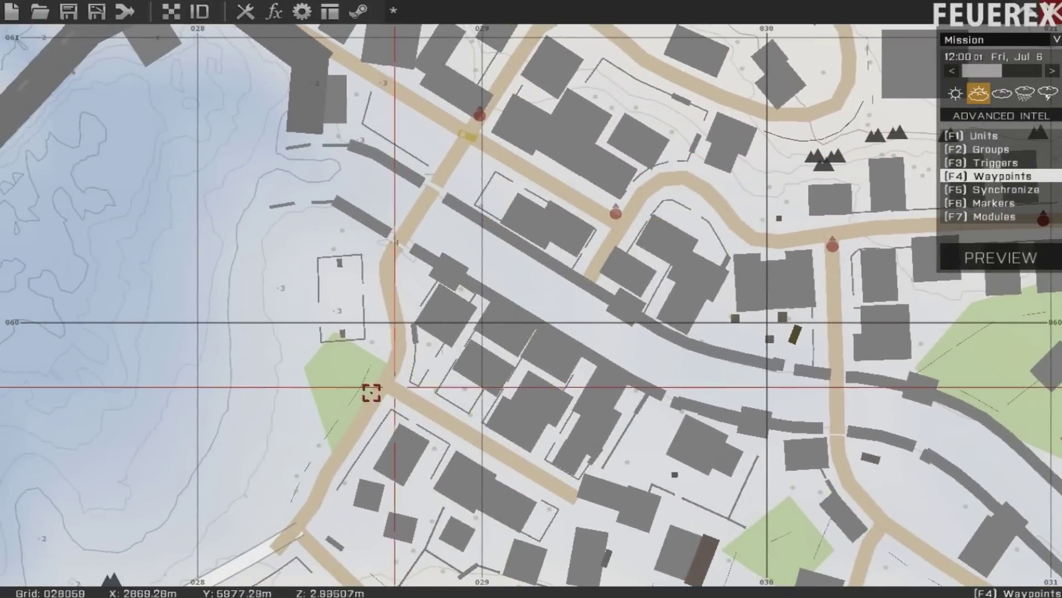
{"action": "key", "text": "ctrl+v"}
{"action": "right_click_drag", "start_coordinate": [903, 489], "coordinate": [606, 353]}
{"action": "key", "text": "ctrl+v"}
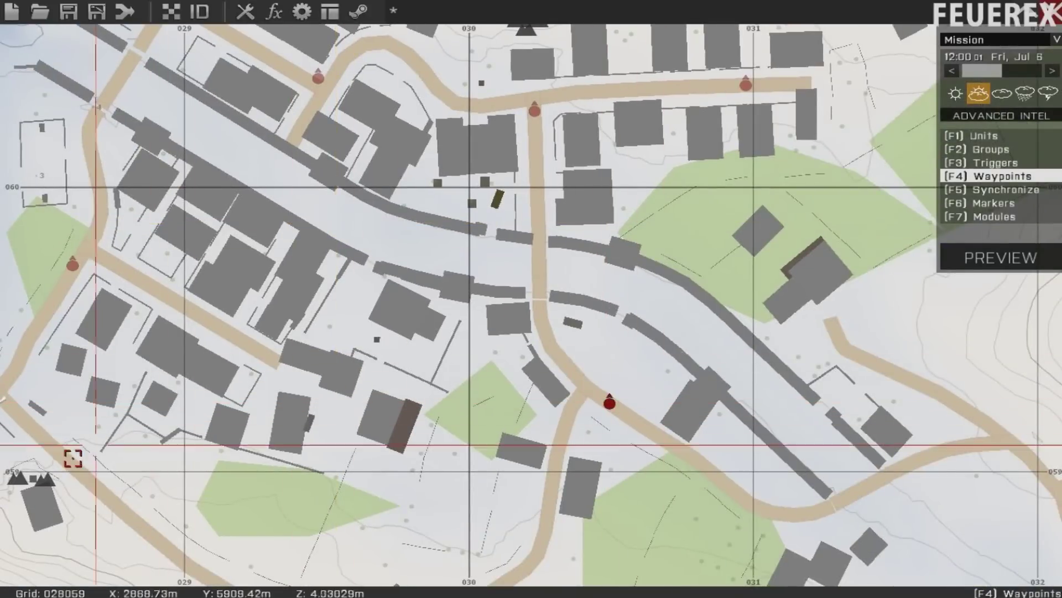
{"action": "key", "text": "ctrl+v"}
Step: Start inserting a group near the side street in southwestern Agia Marina, with side OPFOR
{"action": "right_click_drag", "start_coordinate": [63, 281], "coordinate": [326, 581]}
{"action": "right_click_drag", "start_coordinate": [232, 315], "coordinate": [190, 365]}
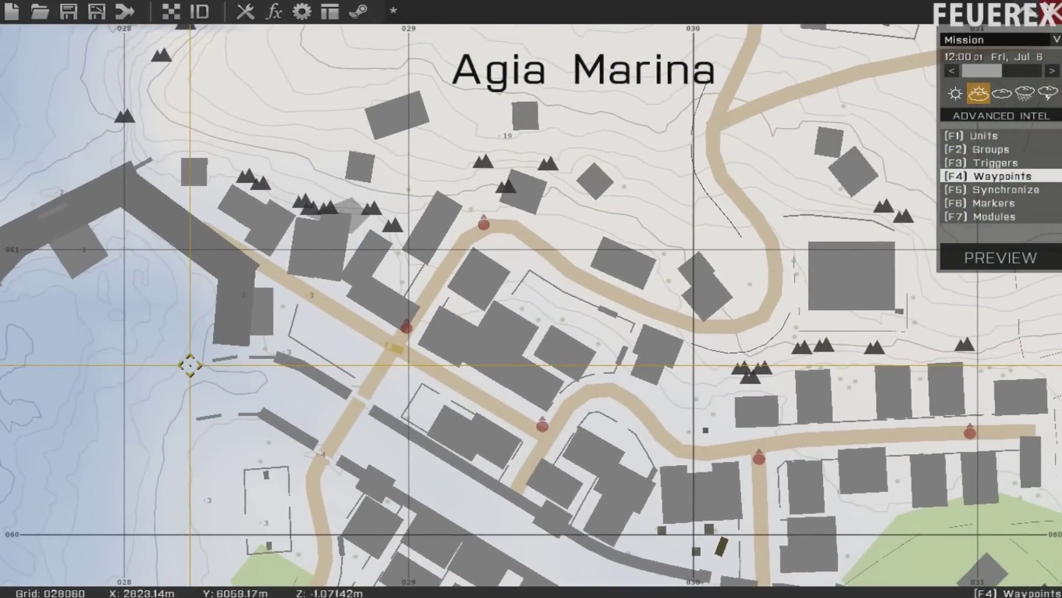
{"action": "key", "text": "F2"}
{"action": "right_click_drag", "start_coordinate": [300, 384], "coordinate": [386, 121]}
{"action": "double_click", "coordinate": [451, 378]}
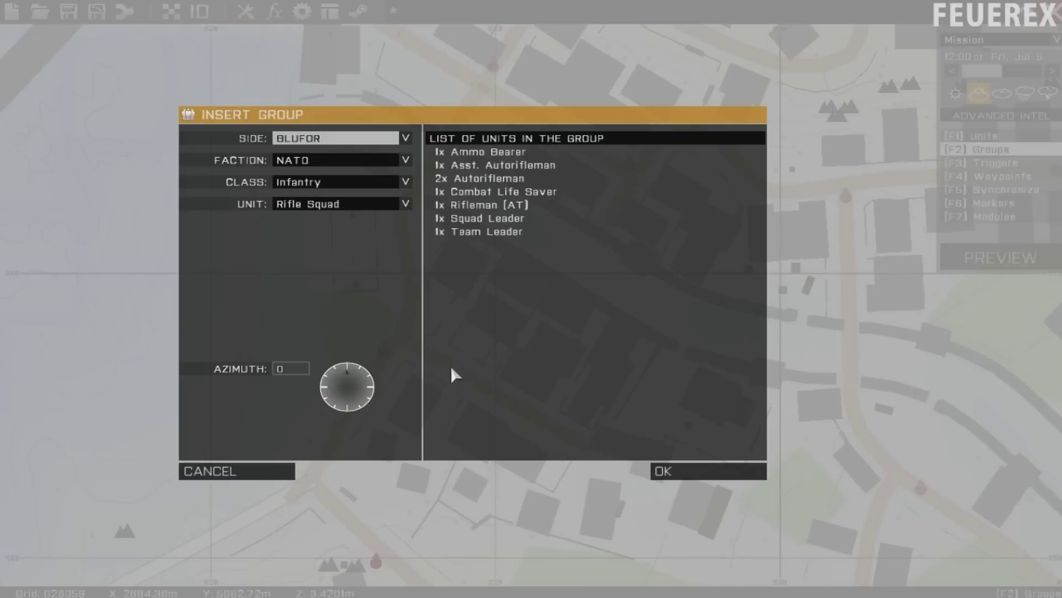
{"action": "left_click", "coordinate": [343, 165]}
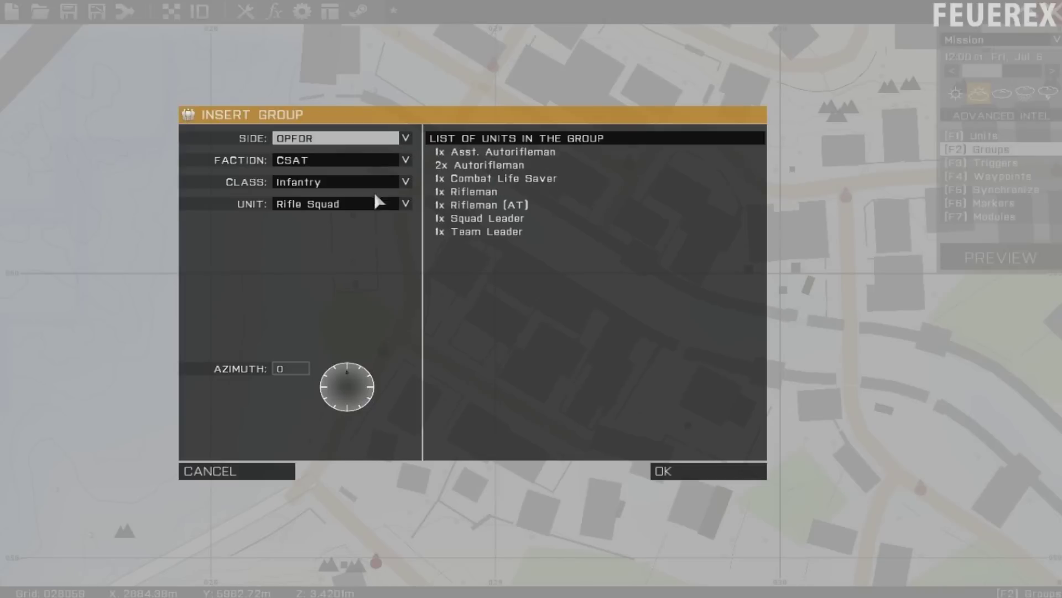
Step: Choose the Fire Team as the CSAT infantry group, place it and move it onto the side street
{"action": "left_click", "coordinate": [405, 204]}
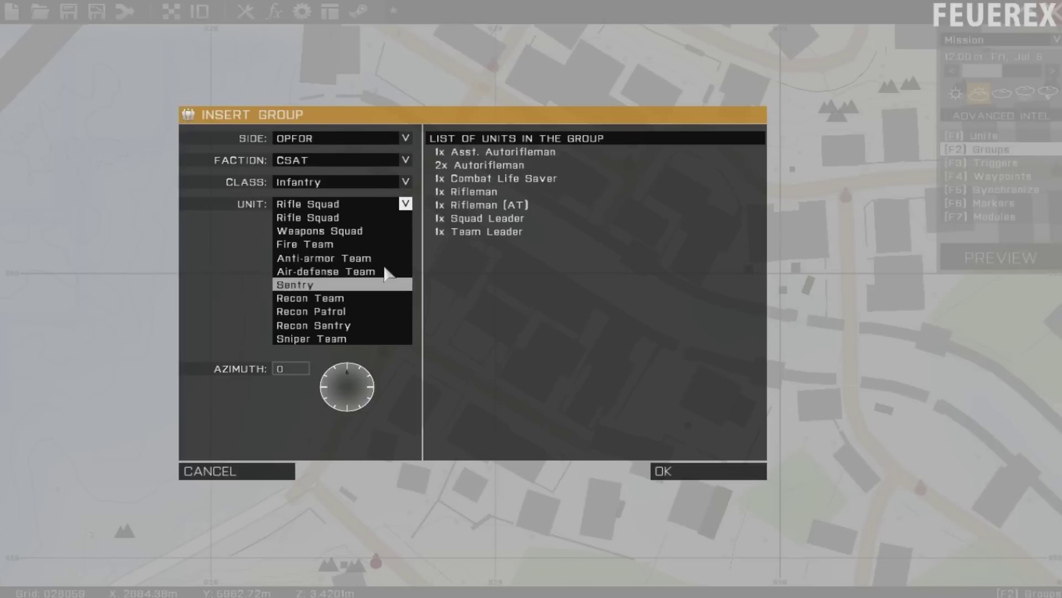
{"action": "left_click", "coordinate": [386, 245]}
{"action": "left_click", "coordinate": [396, 208]}
{"action": "left_click", "coordinate": [382, 257]}
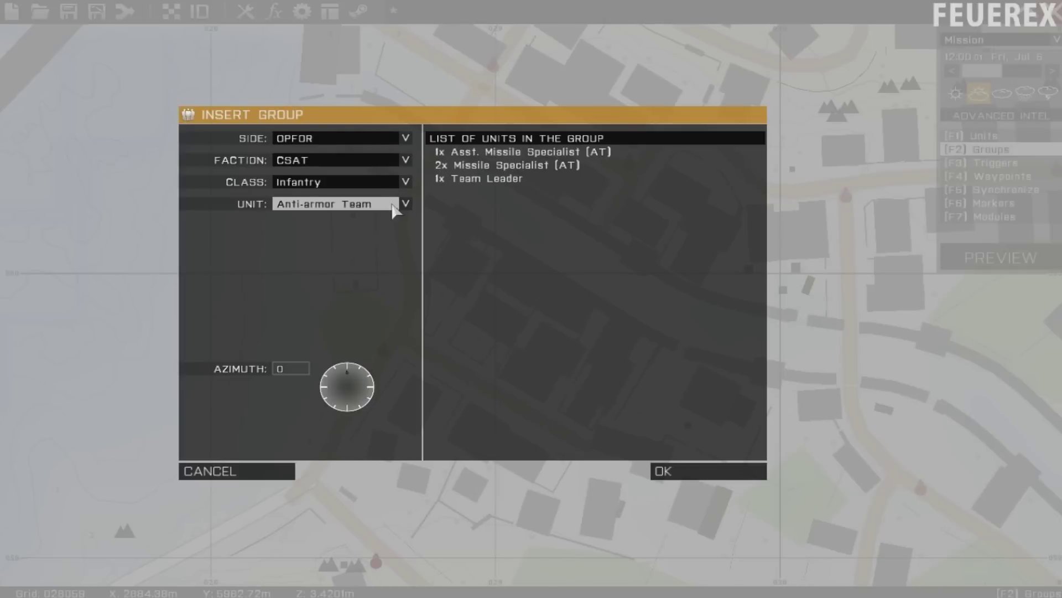
{"action": "left_click", "coordinate": [396, 210]}
{"action": "left_click", "coordinate": [382, 244]}
{"action": "key", "text": "Return"}
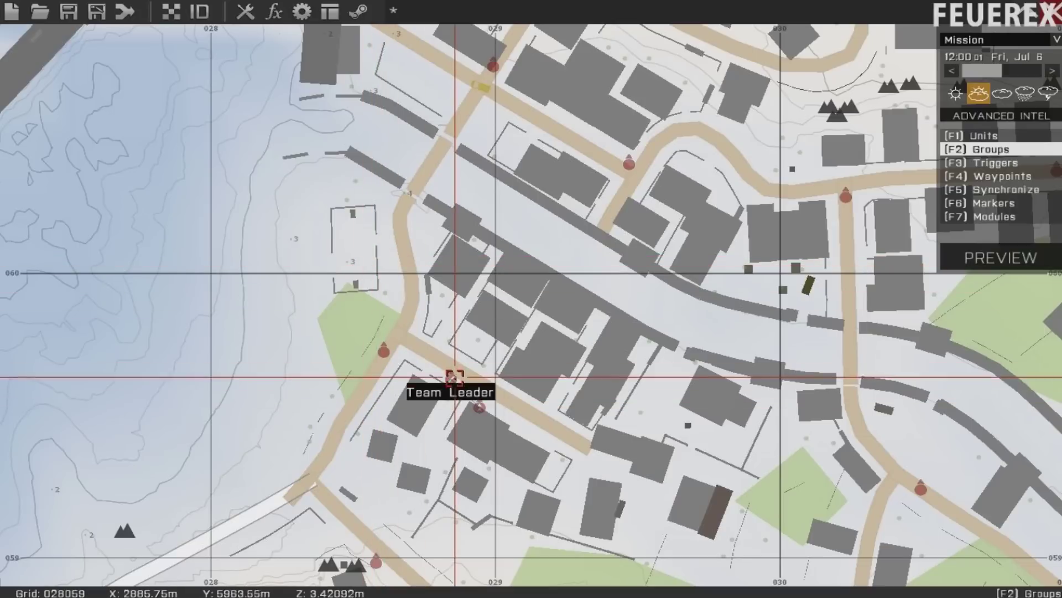
{"action": "left_click_drag", "start_coordinate": [448, 373], "coordinate": [444, 349]}
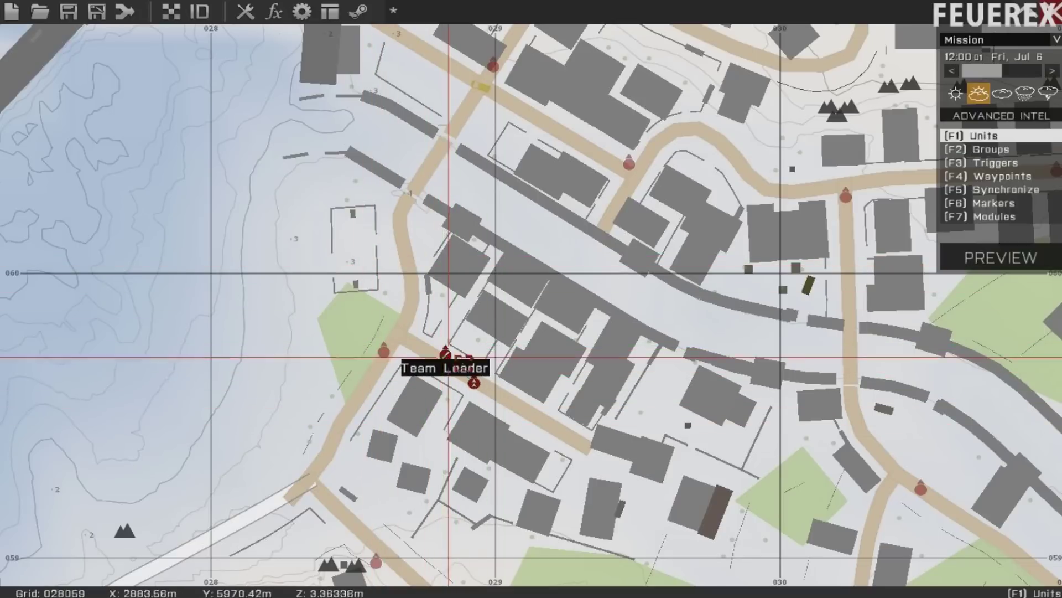
Step: Start inserting another OPFOR infantry group beside the road leading south from the southeast fork
{"action": "right_click_drag", "start_coordinate": [512, 276], "coordinate": [472, 354]}
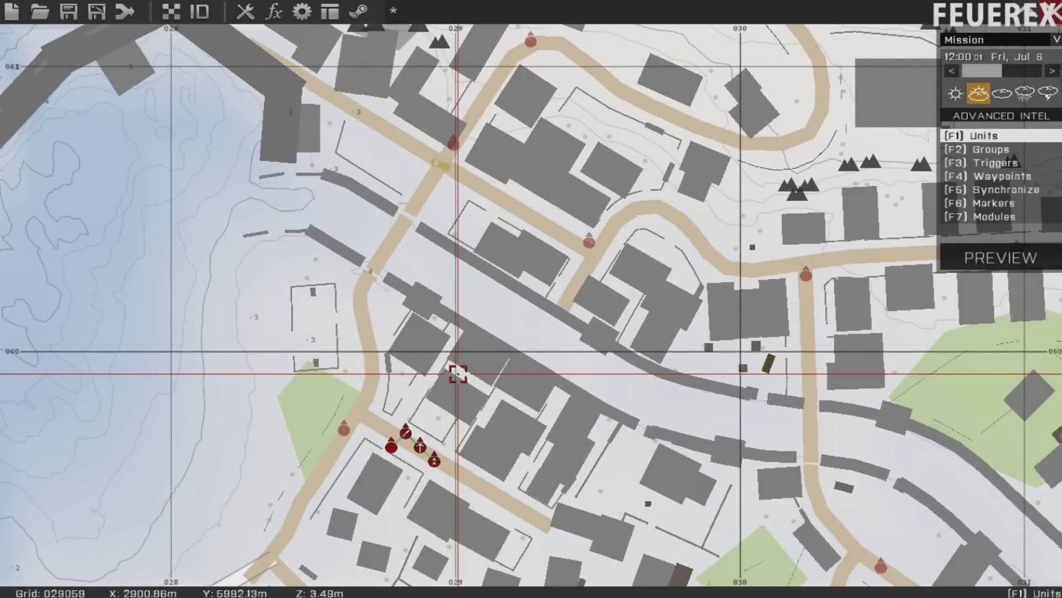
{"action": "key", "text": "F2"}
{"action": "right_click_drag", "start_coordinate": [426, 445], "coordinate": [260, 203]}
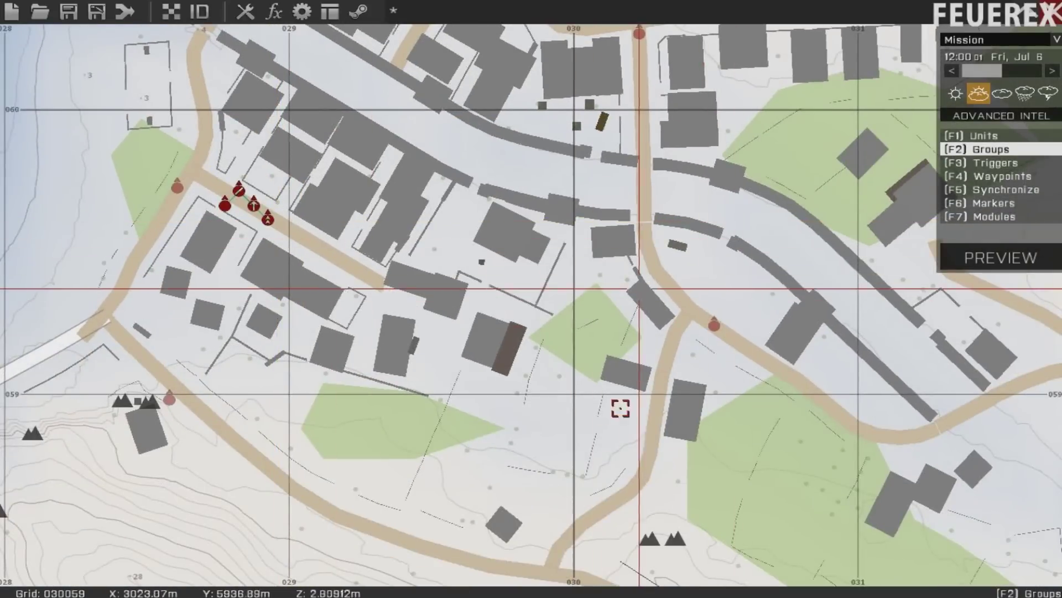
{"action": "double_click", "coordinate": [631, 470]}
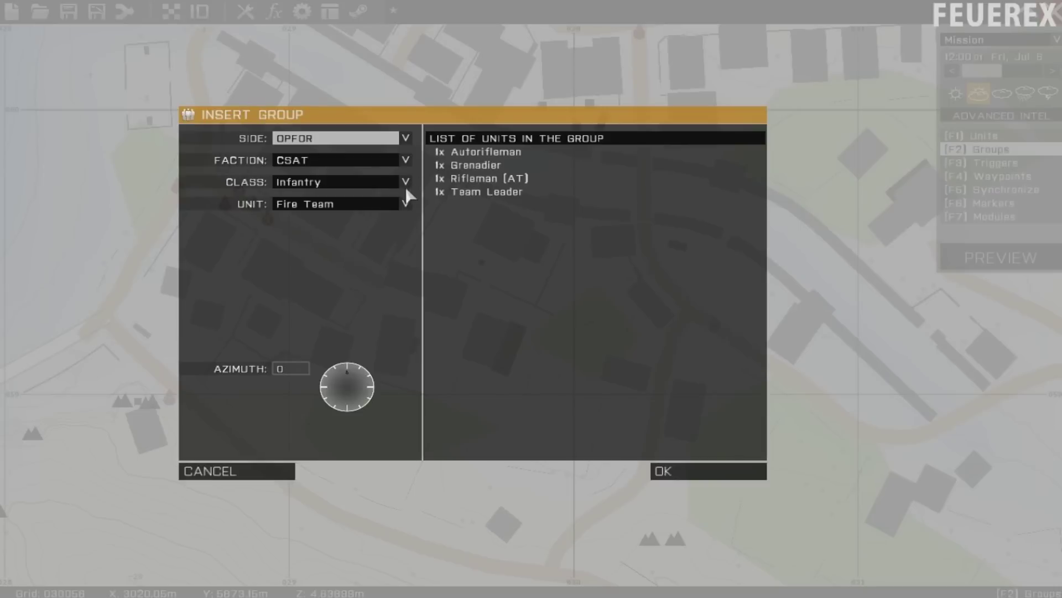
Step: Try the Sentry, Recon Patrol, Recon Team and Weapons Squad compositions for the new group
{"action": "left_click", "coordinate": [406, 203]}
{"action": "left_click", "coordinate": [374, 285]}
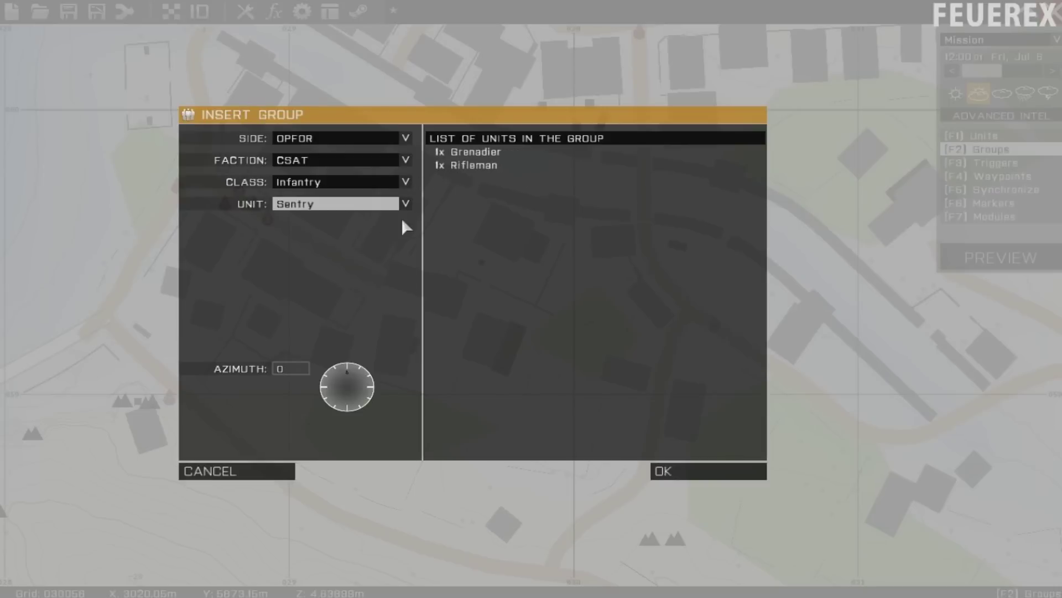
{"action": "left_click", "coordinate": [398, 186]}
{"action": "left_click", "coordinate": [399, 190]}
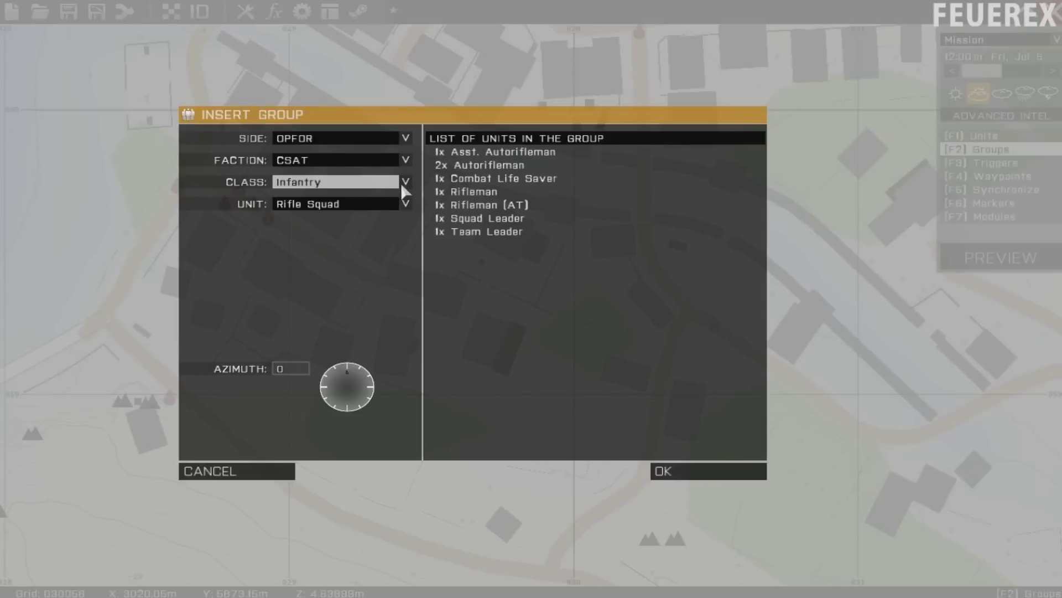
{"action": "left_click", "coordinate": [401, 182]}
{"action": "left_click", "coordinate": [406, 201]}
{"action": "left_click", "coordinate": [406, 203]}
{"action": "left_click", "coordinate": [386, 310]}
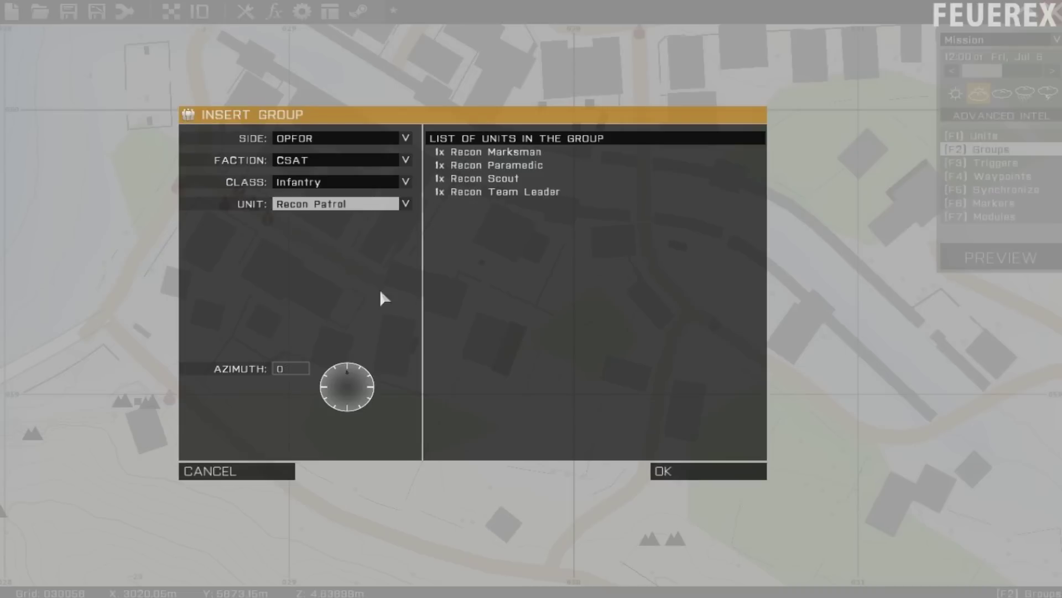
{"action": "left_click", "coordinate": [396, 209]}
{"action": "left_click", "coordinate": [371, 300]}
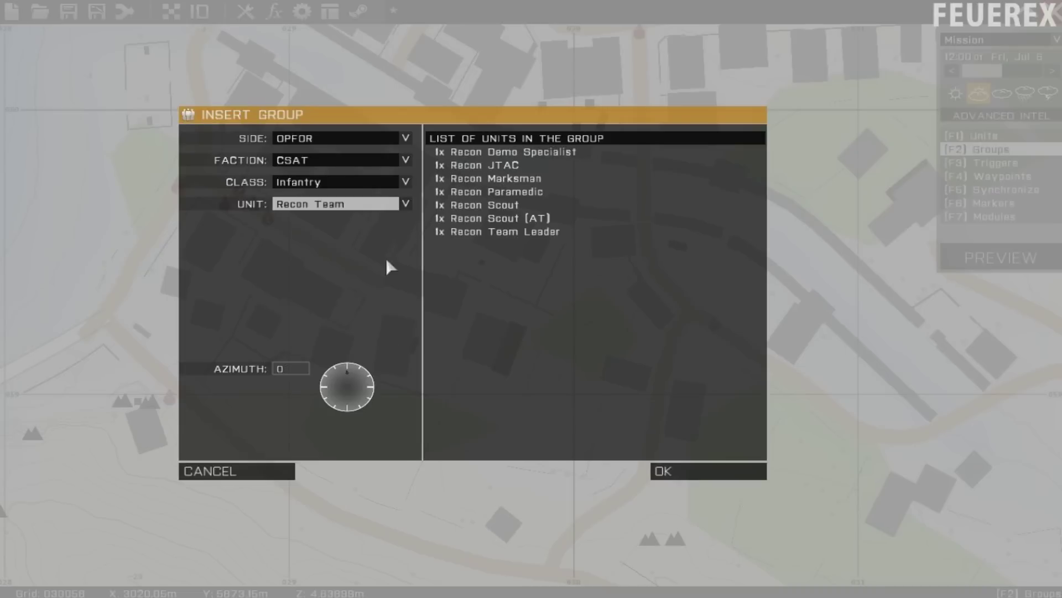
{"action": "left_click", "coordinate": [383, 205]}
{"action": "left_click", "coordinate": [378, 231]}
Step: Choose the Anti-armor Team as the group, place it and shift it slightly south along the road
{"action": "left_click", "coordinate": [382, 205]}
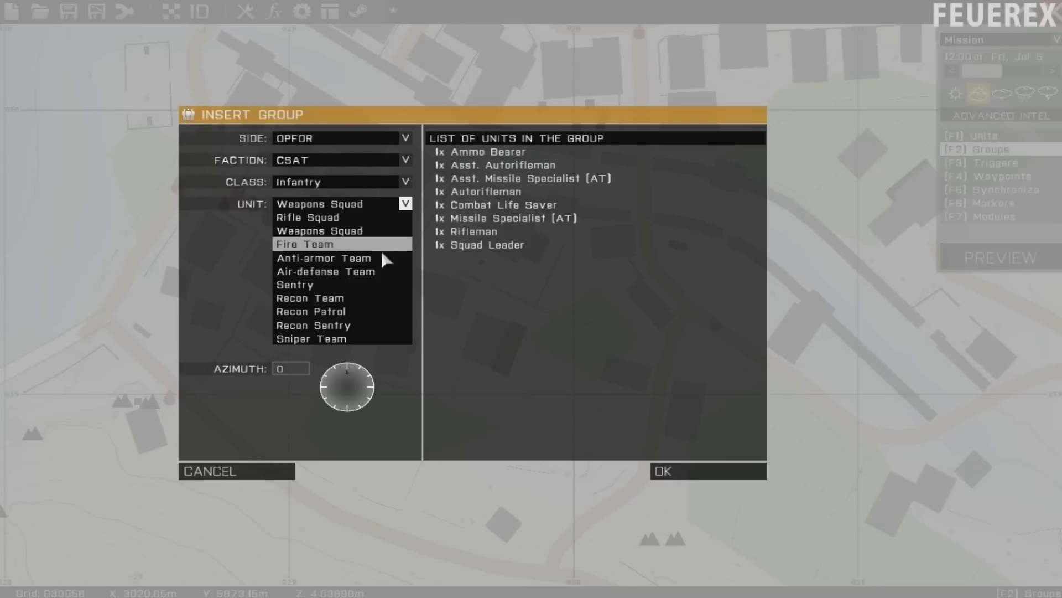
{"action": "left_click", "coordinate": [379, 258]}
{"action": "left_click", "coordinate": [707, 477]}
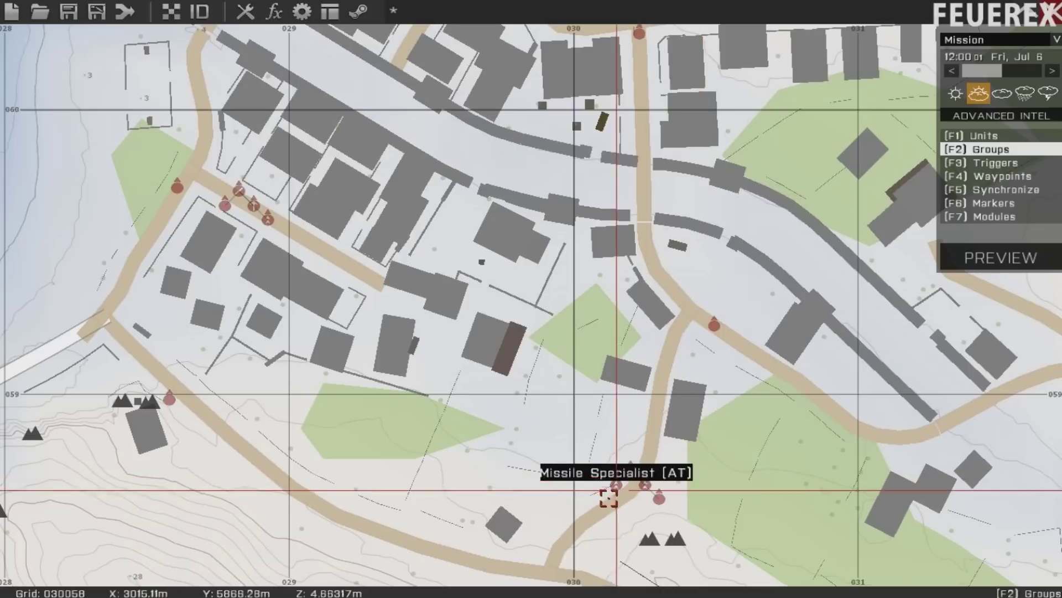
{"action": "left_click", "coordinate": [647, 483]}
{"action": "left_click_drag", "start_coordinate": [649, 484], "coordinate": [653, 495]}
Step: Select the Rifleman (Light) on the northern road bend and start inserting a waypoint a short way east along the road
{"action": "key", "text": "F1"}
{"action": "right_click_drag", "start_coordinate": [493, 238], "coordinate": [390, 566]}
{"action": "key", "text": "F4"}
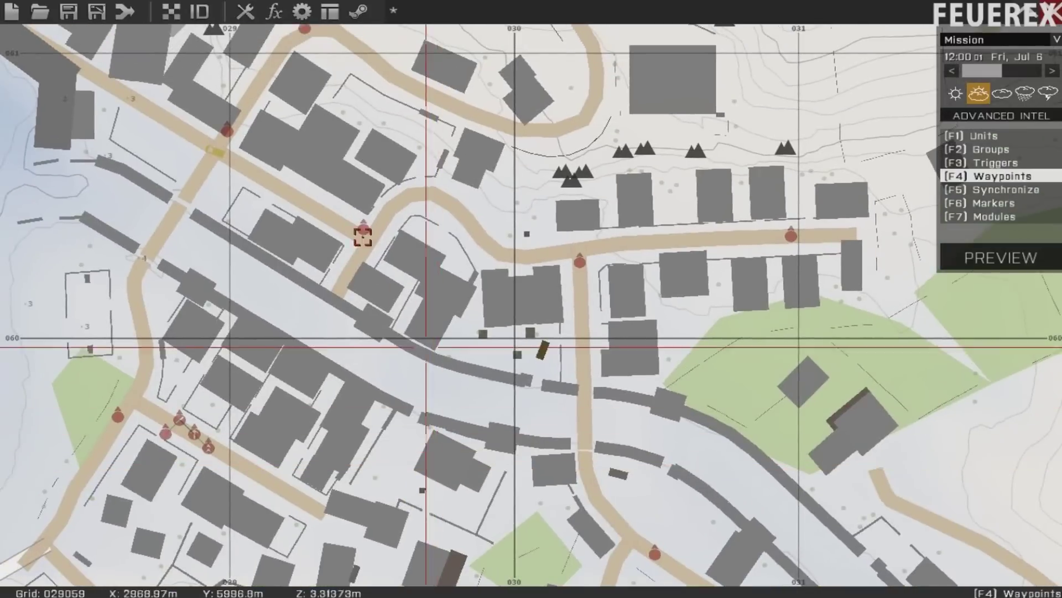
{"action": "right_click_drag", "start_coordinate": [363, 235], "coordinate": [538, 422]}
{"action": "scroll", "coordinate": [501, 180], "scroll_direction": "up", "scroll_amount": 1}
{"action": "scroll", "coordinate": [502, 183], "scroll_direction": "up", "scroll_amount": 2}
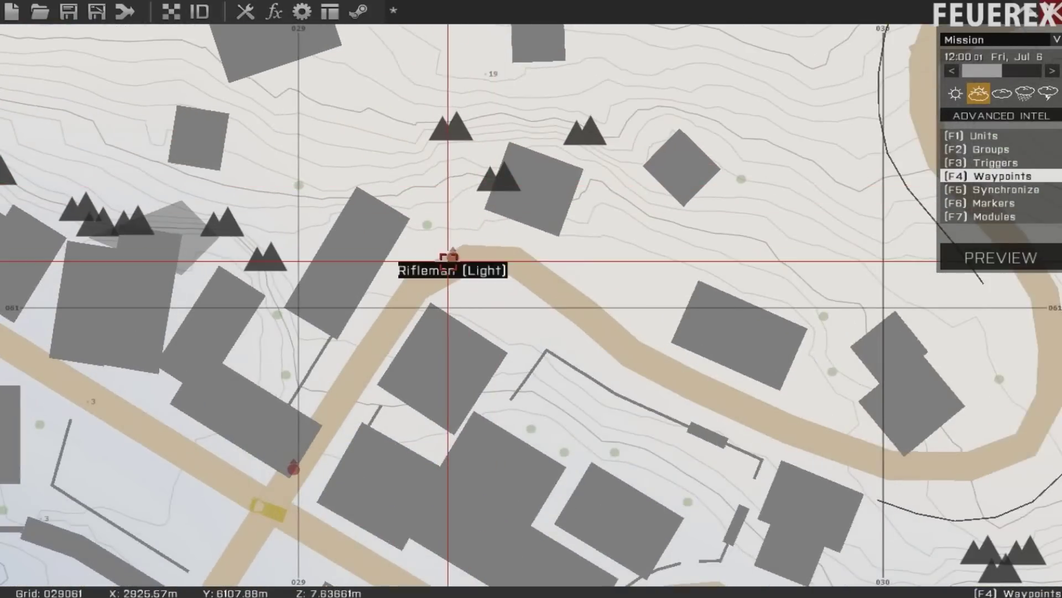
{"action": "left_click", "coordinate": [450, 258]}
{"action": "right_click_drag", "start_coordinate": [581, 308], "coordinate": [441, 282]}
{"action": "double_click", "coordinate": [413, 262]}
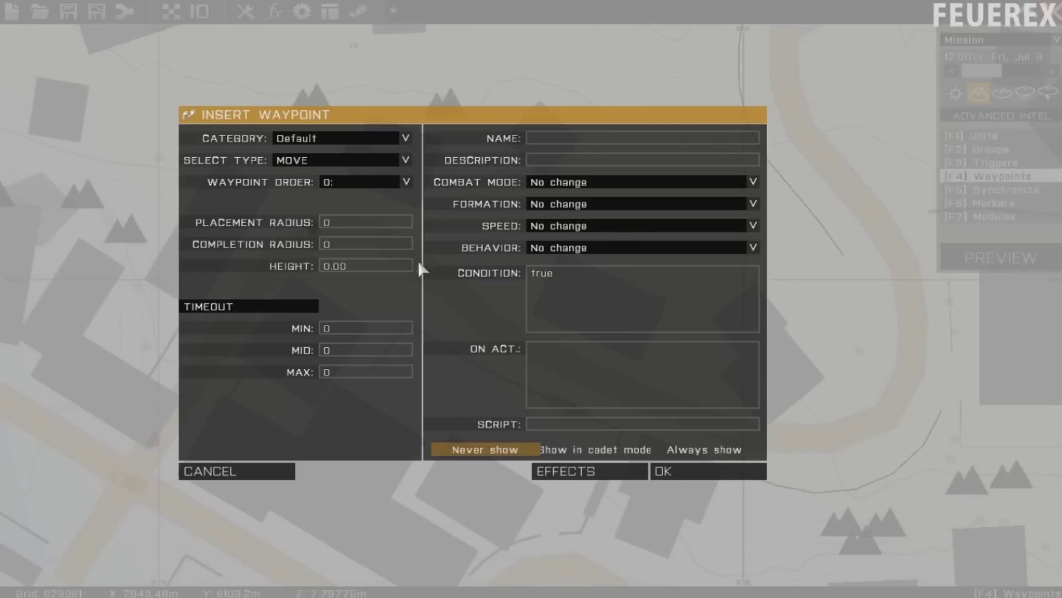
Step: Set the waypoint's speed to Limited and its behavior to Safe, and place it
{"action": "left_click", "coordinate": [570, 227]}
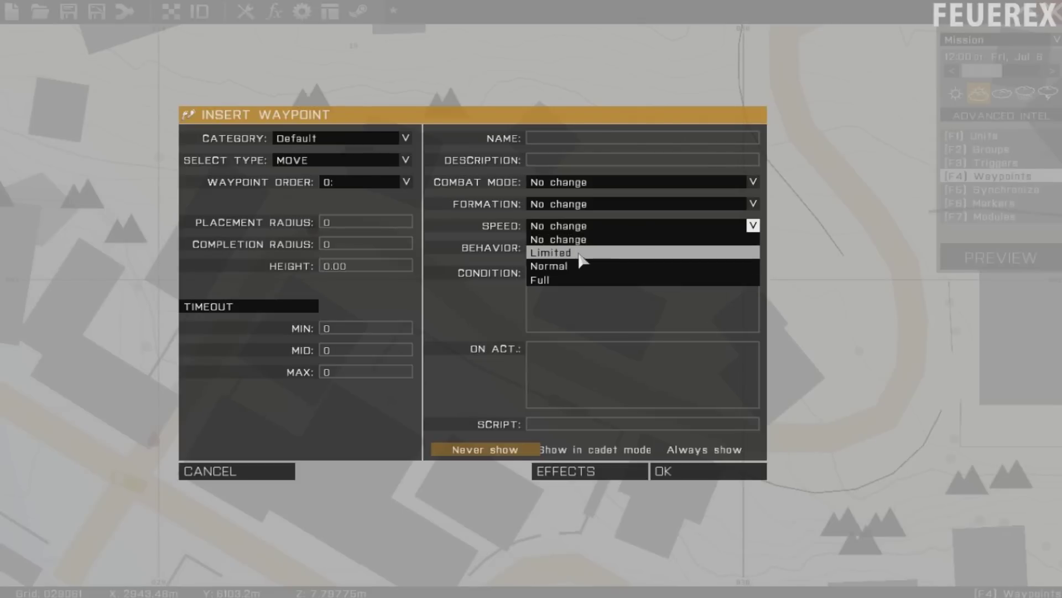
{"action": "left_click", "coordinate": [581, 259]}
{"action": "left_click", "coordinate": [583, 247]}
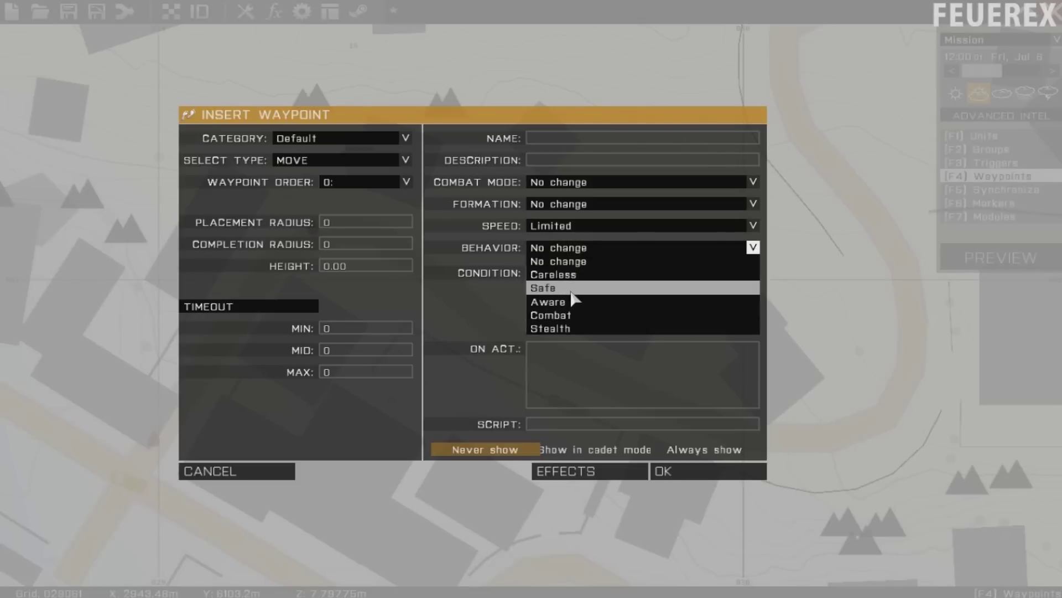
{"action": "left_click", "coordinate": [574, 287]}
{"action": "key", "text": "Return"}
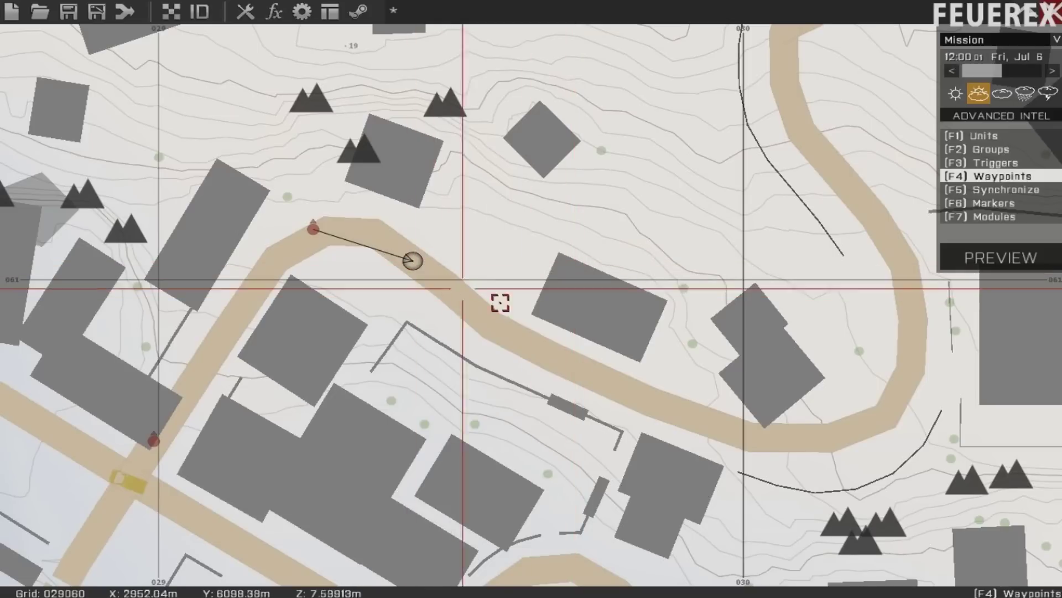
Step: Shift the rifleman's first waypoint further southeast along the road and insert a default Move waypoint at the road's eastern bend
{"action": "right_click_drag", "start_coordinate": [462, 285], "coordinate": [380, 286]}
{"action": "left_click_drag", "start_coordinate": [335, 268], "coordinate": [476, 357]}
{"action": "right_click_drag", "start_coordinate": [465, 287], "coordinate": [297, 176]}
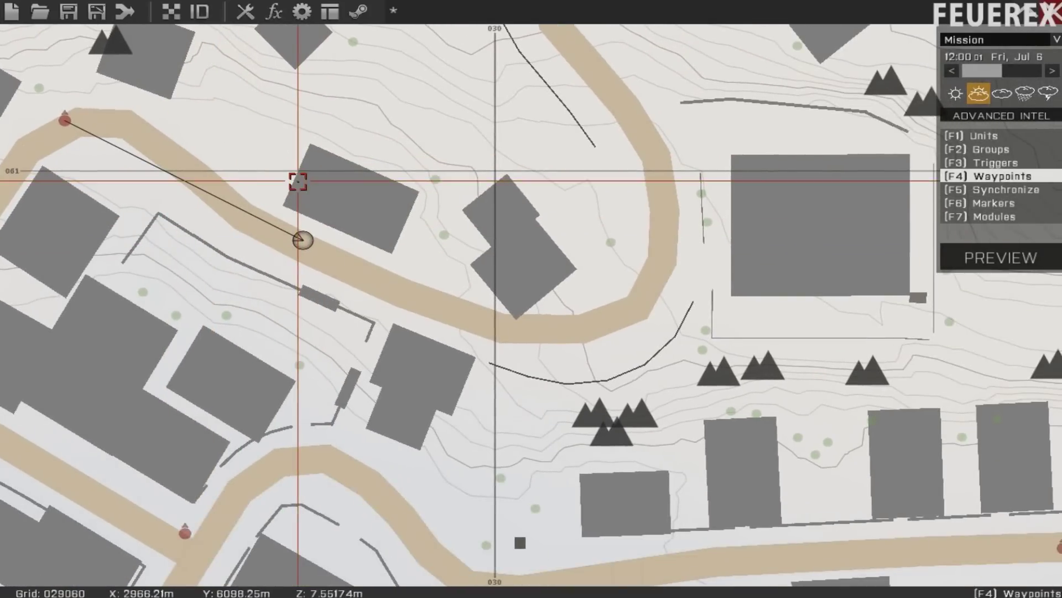
{"action": "right_click_drag", "start_coordinate": [415, 270], "coordinate": [285, 228]}
{"action": "double_click", "coordinate": [487, 271]}
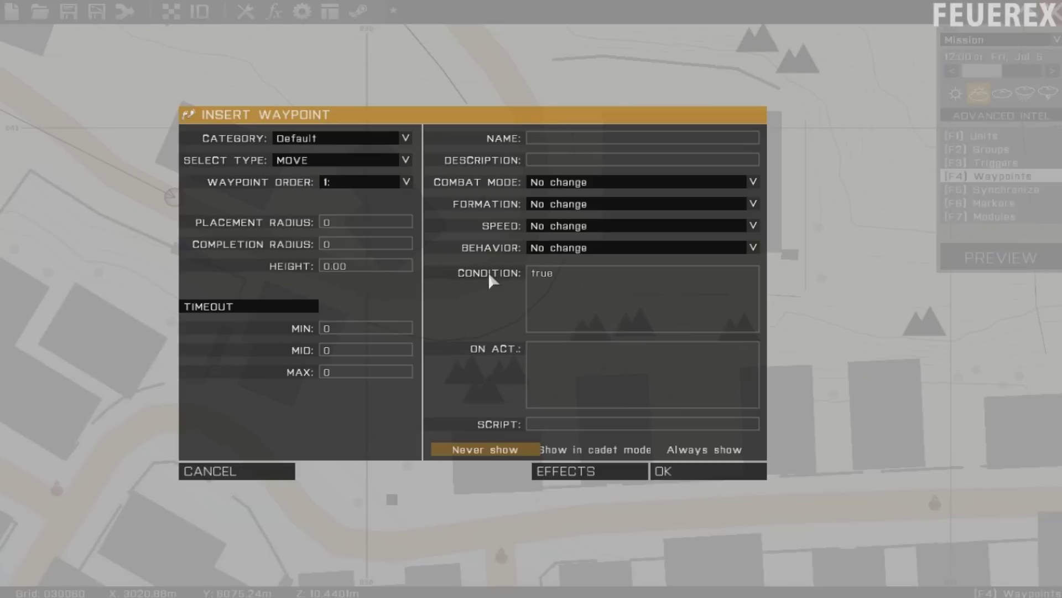
{"action": "key", "text": "Return"}
Step: Insert two more default Move waypoints, one just south of the road near the bend and one back beside the rifleman
{"action": "right_click_drag", "start_coordinate": [351, 213], "coordinate": [514, 301]}
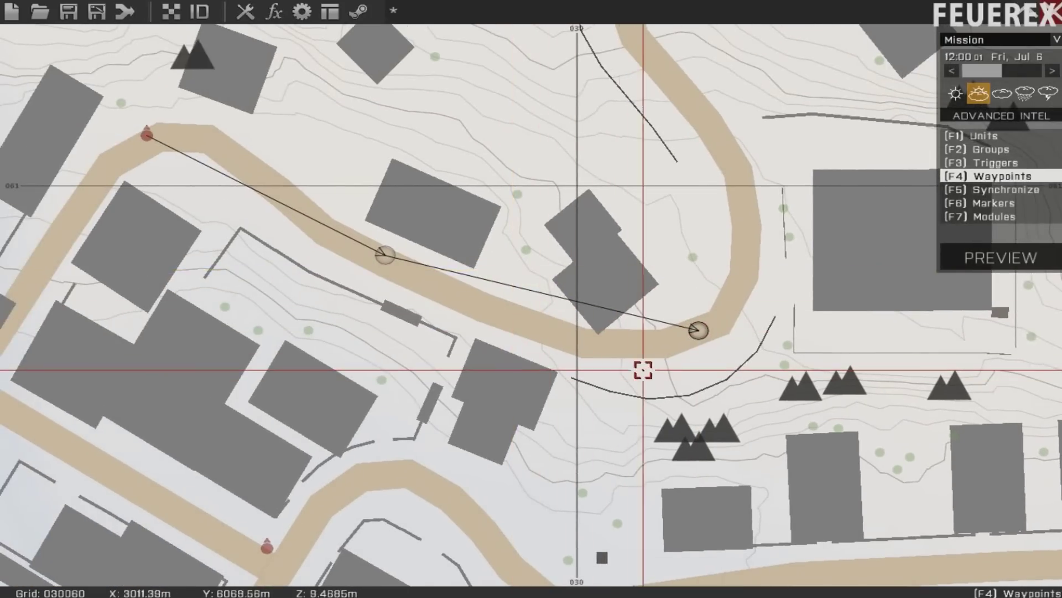
{"action": "double_click", "coordinate": [575, 369]}
{"action": "key", "text": "Return"}
{"action": "right_click_drag", "start_coordinate": [576, 369], "coordinate": [323, 227]}
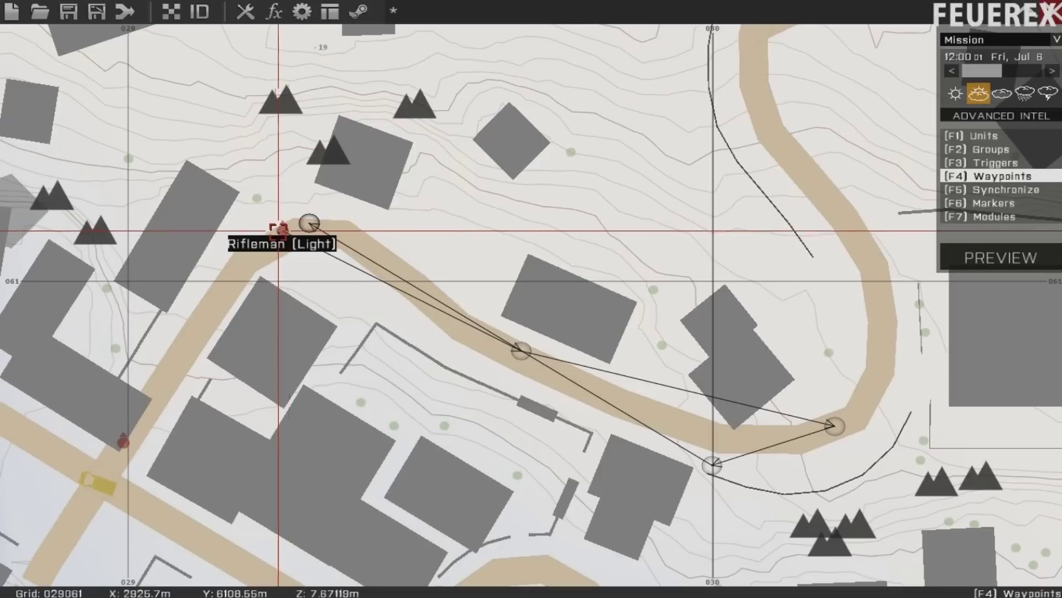
Step: Close the patrol loop with a Cycle waypoint placed on the Rifleman (Light)
{"action": "double_click", "coordinate": [279, 231]}
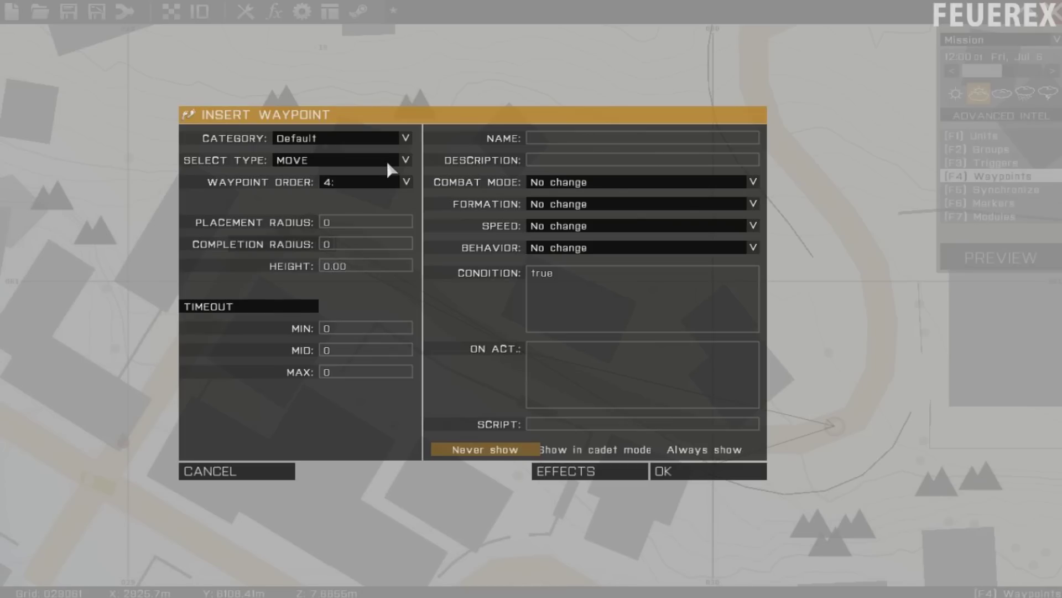
{"action": "left_click", "coordinate": [387, 164]}
{"action": "left_click", "coordinate": [359, 268]}
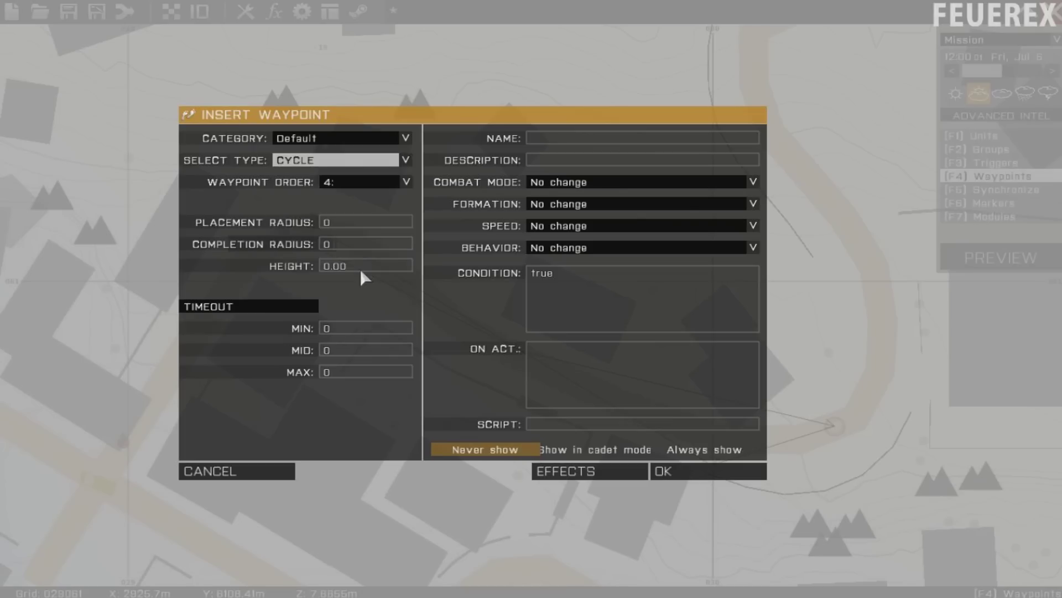
{"action": "key", "text": "Return"}
Step: Delete the single riflemen without waypoints around Agia Marina, keeping the patrolling rifleman and the groups
{"action": "right_click_drag", "start_coordinate": [441, 242], "coordinate": [576, 208]}
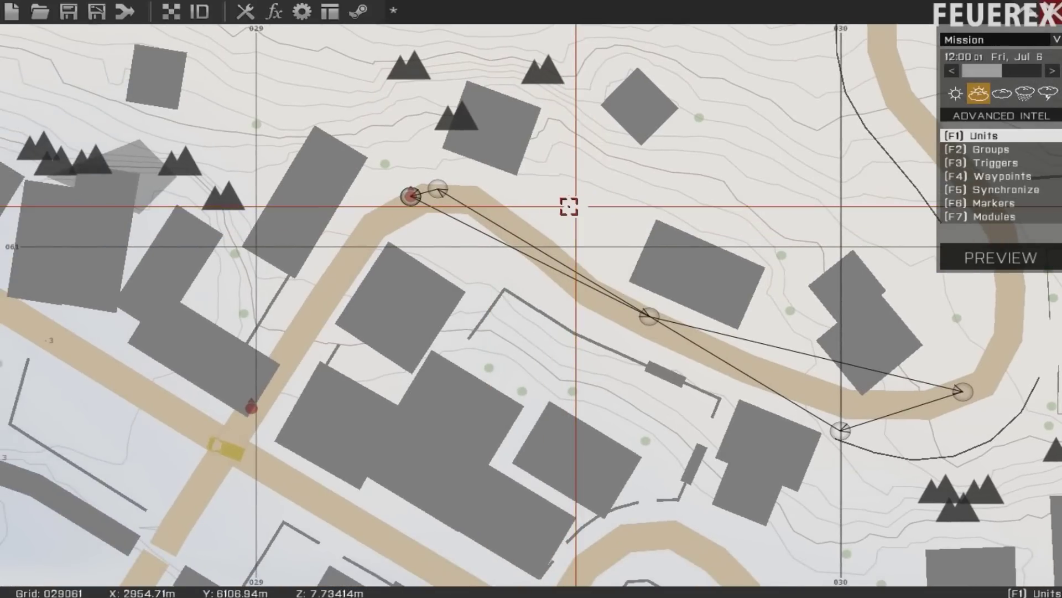
{"action": "scroll", "coordinate": [569, 206], "scroll_direction": "down", "scroll_amount": 5}
{"action": "key", "text": "F4"}
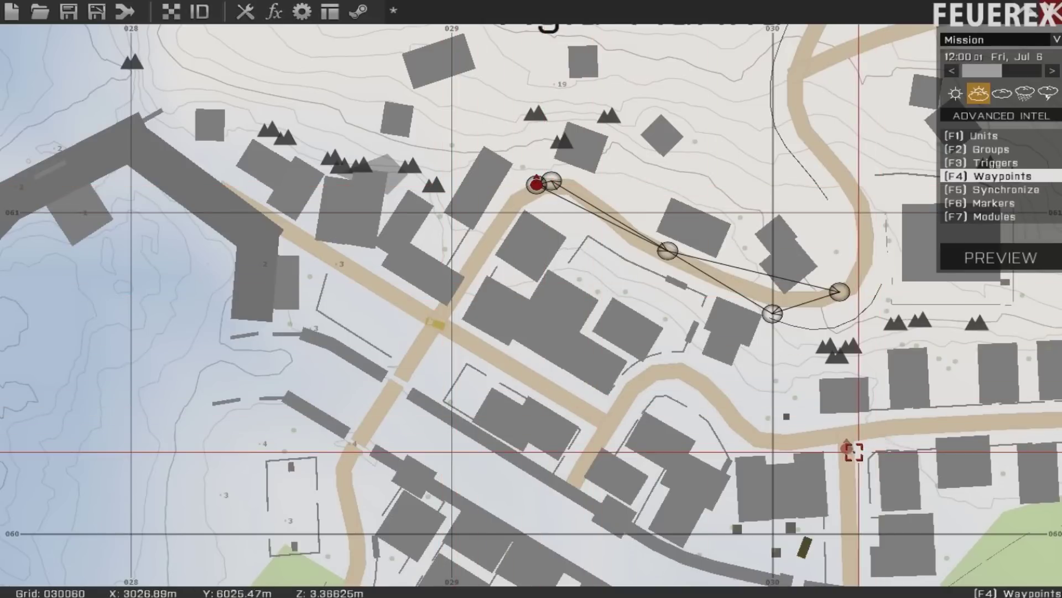
{"action": "scroll", "coordinate": [853, 451], "scroll_direction": "down", "scroll_amount": 5}
{"action": "scroll", "coordinate": [719, 440], "scroll_direction": "up", "scroll_amount": 2}
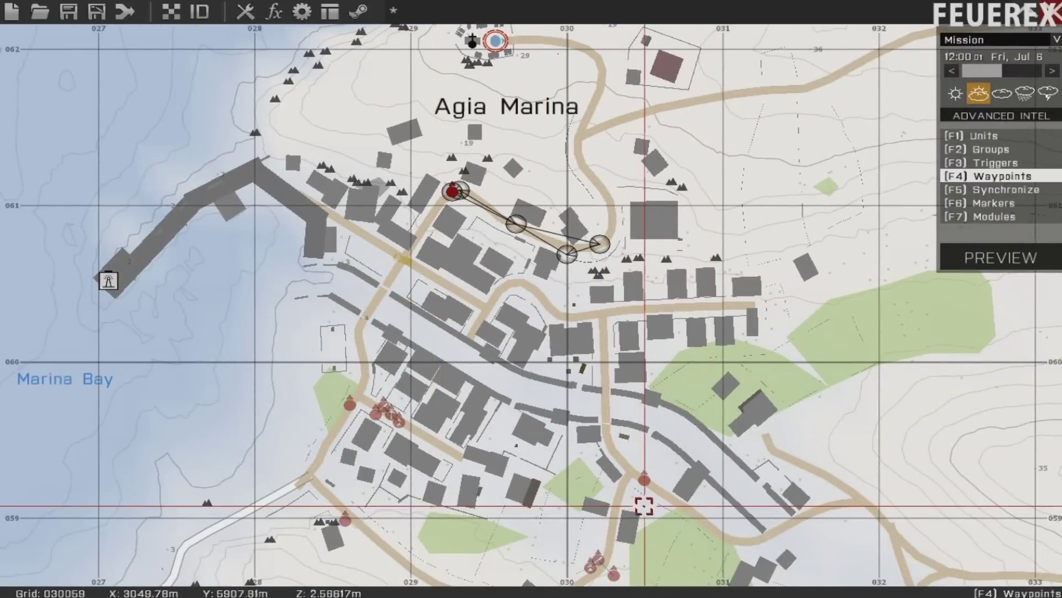
{"action": "key", "text": "Delete"}
{"action": "right_click_drag", "start_coordinate": [290, 548], "coordinate": [370, 441]}
{"action": "key", "text": "Delete"}
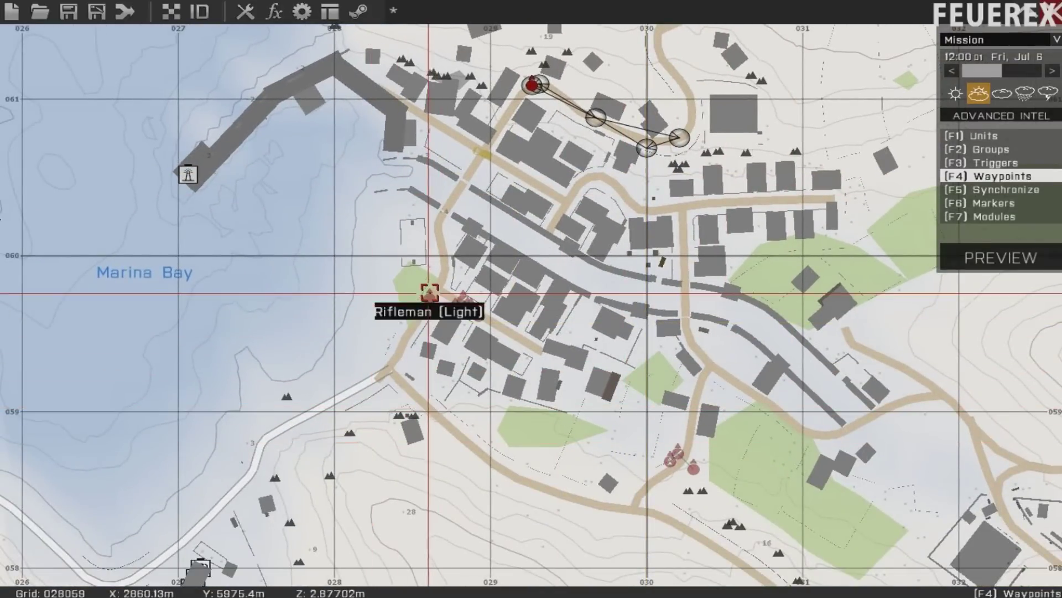
Step: Paste a copy of the patrolling rifleman with its waypoints onto the road by the quay, northwest of the truck
{"action": "right_click_drag", "start_coordinate": [503, 187], "coordinate": [455, 310]}
{"action": "key", "text": "ctrl+v"}
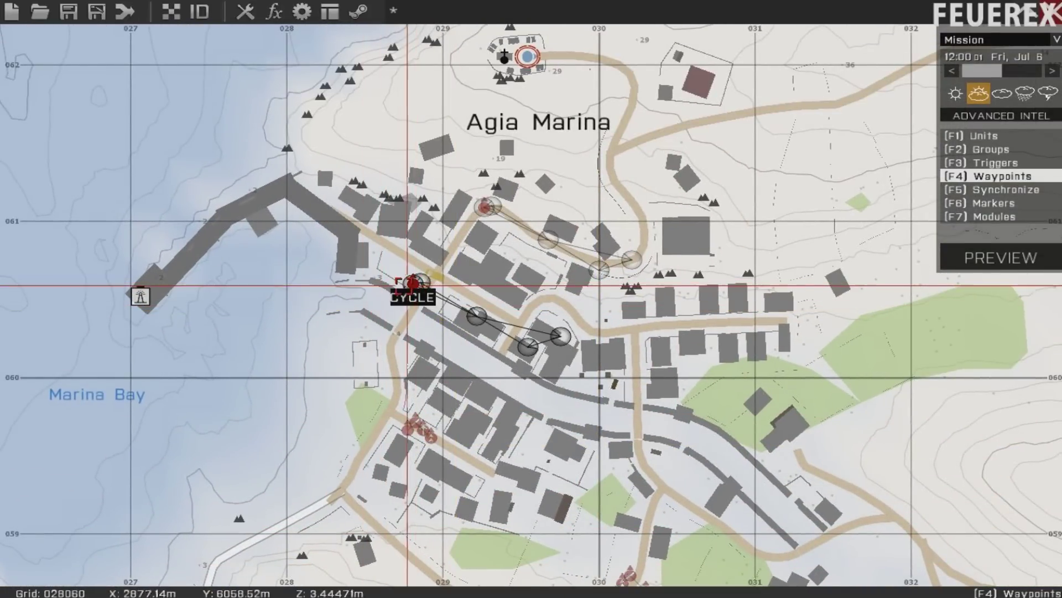
{"action": "scroll", "coordinate": [398, 248], "scroll_direction": "up", "scroll_amount": 5}
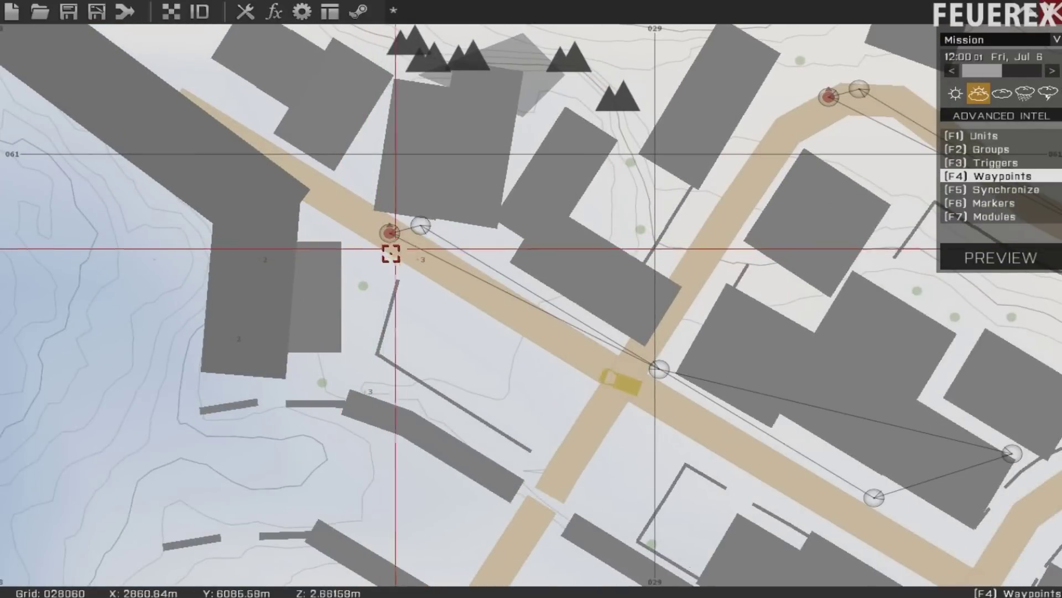
Step: Rearrange the copied rifleman's waypoints along both sides of the road, from the quay past the truck to the next junction
{"action": "left_click_drag", "start_coordinate": [411, 238], "coordinate": [539, 307]}
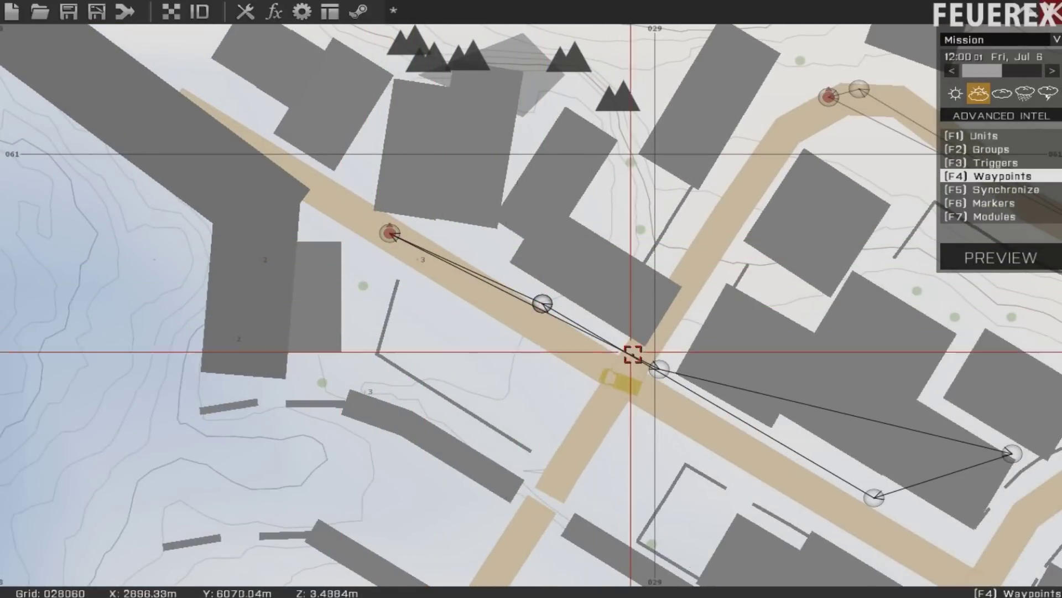
{"action": "left_click_drag", "start_coordinate": [642, 368], "coordinate": [557, 354]}
{"action": "right_click_drag", "start_coordinate": [1050, 477], "coordinate": [606, 339]}
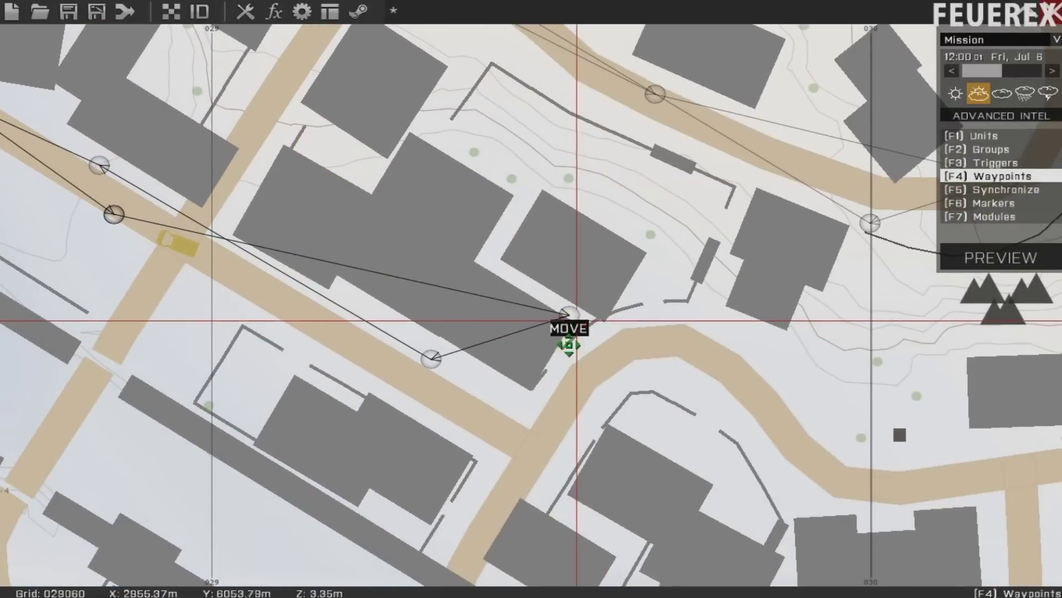
{"action": "left_click_drag", "start_coordinate": [569, 345], "coordinate": [552, 413]}
{"action": "left_click_drag", "start_coordinate": [435, 361], "coordinate": [501, 471]}
Step: Paste another copy of the patrolling rifleman and move it with its waypoints to the western end of the eastern street
{"action": "scroll", "coordinate": [452, 438], "scroll_direction": "down", "scroll_amount": 3}
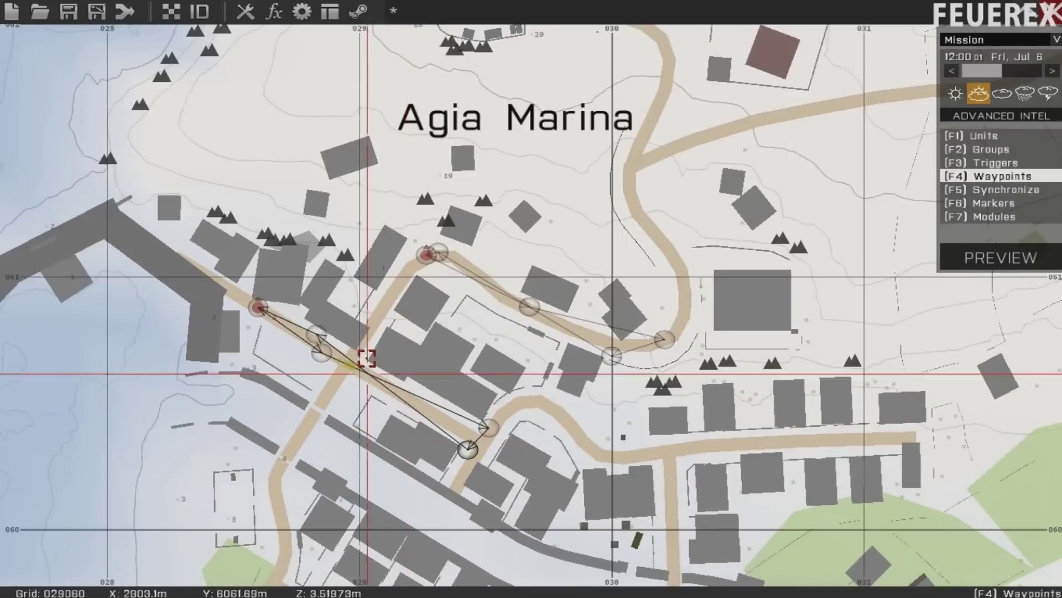
{"action": "right_click_drag", "start_coordinate": [442, 314], "coordinate": [493, 168]}
{"action": "right_click_drag", "start_coordinate": [566, 308], "coordinate": [354, 226]}
{"action": "key", "text": "ctrl+v"}
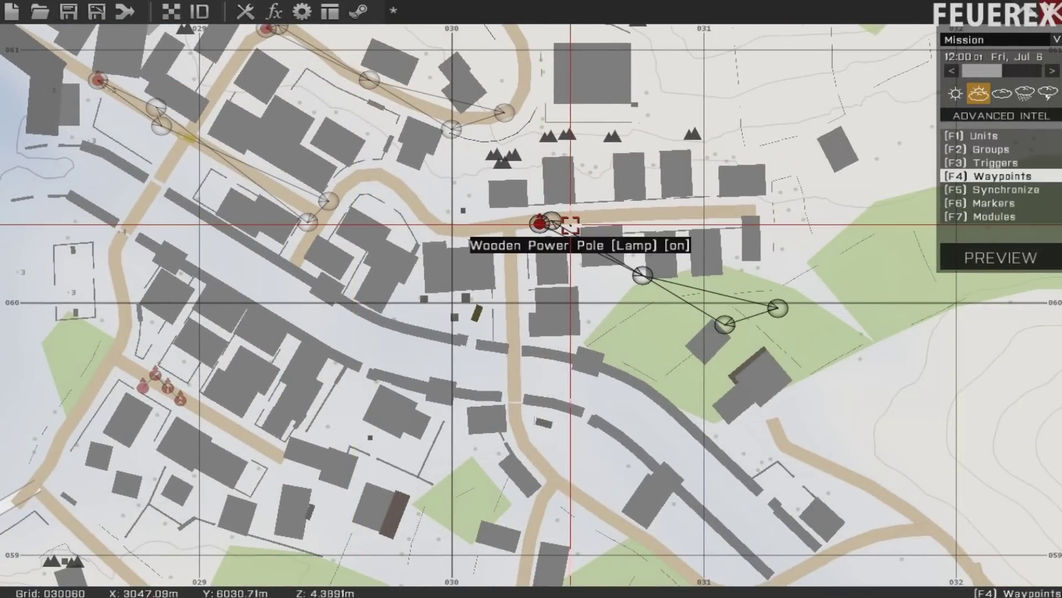
{"action": "left_click_drag", "start_coordinate": [548, 223], "coordinate": [339, 254]}
Step: Spread this patrol's waypoints along the northern and southern edges of the eastern street
{"action": "scroll", "coordinate": [478, 203], "scroll_direction": "up", "scroll_amount": 3}
{"action": "right_click_drag", "start_coordinate": [584, 178], "coordinate": [332, 184]}
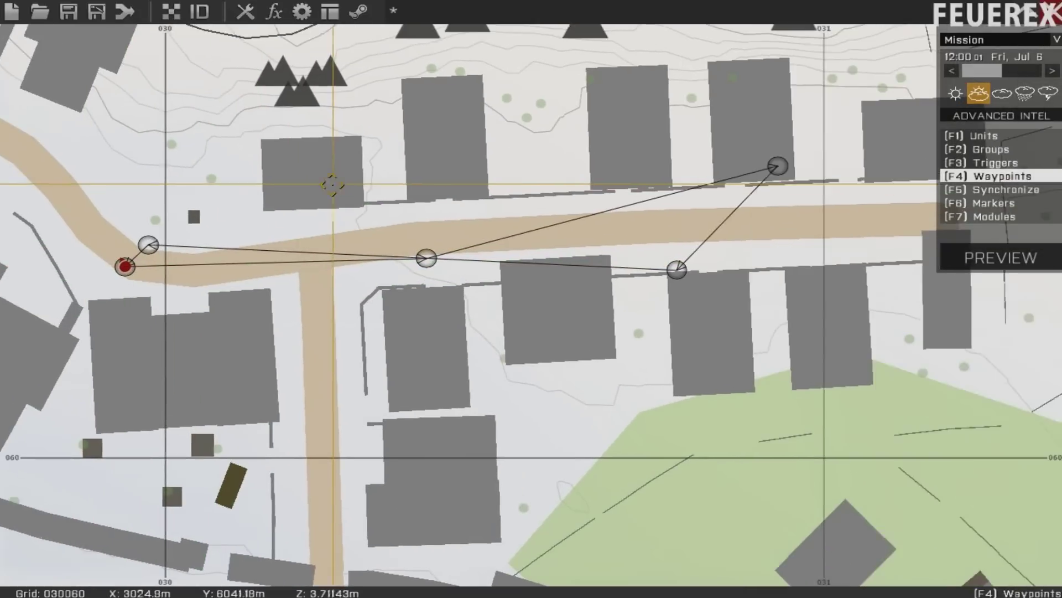
{"action": "left_click_drag", "start_coordinate": [777, 166], "coordinate": [772, 188]}
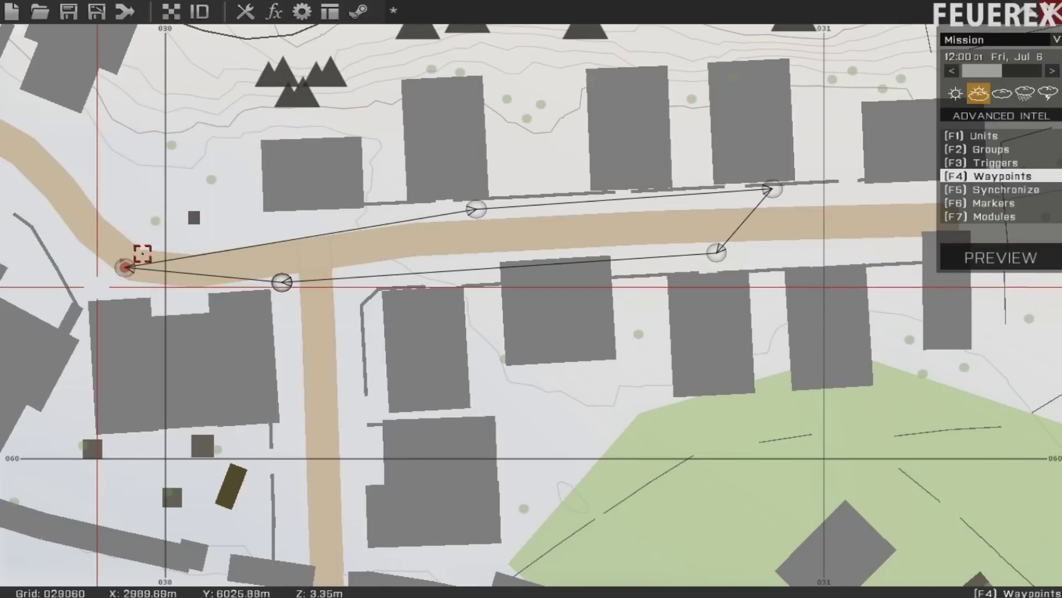
Step: Paste one more patrolling rifleman and move it with its waypoints to the T-junction on the eastern street
{"action": "scroll", "coordinate": [269, 198], "scroll_direction": "down", "scroll_amount": 2}
{"action": "right_click_drag", "start_coordinate": [219, 169], "coordinate": [667, 228]}
{"action": "scroll", "coordinate": [667, 228], "scroll_direction": "down", "scroll_amount": 3}
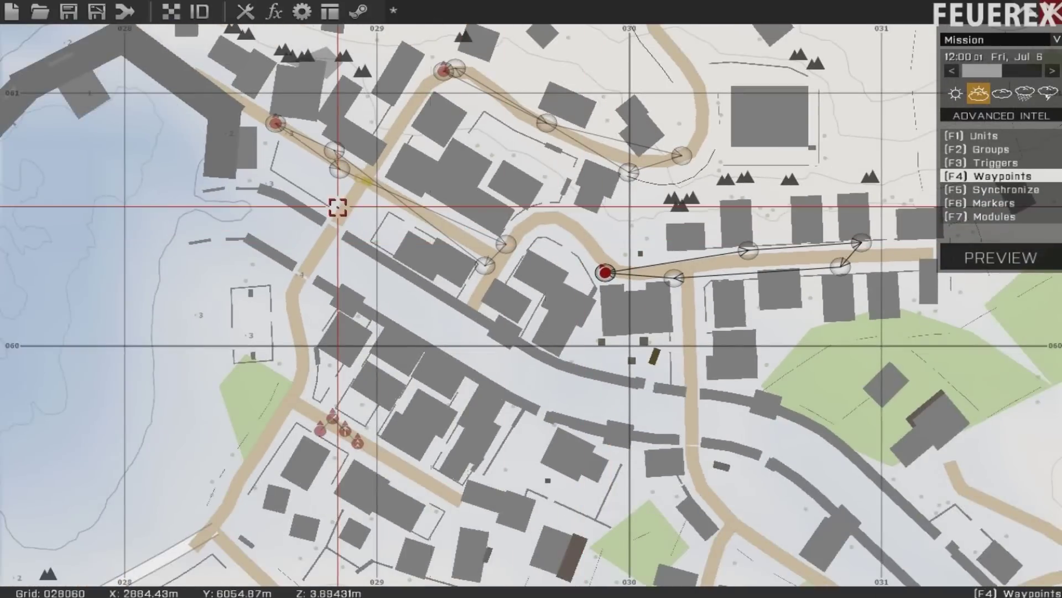
{"action": "right_click_drag", "start_coordinate": [296, 430], "coordinate": [338, 225]}
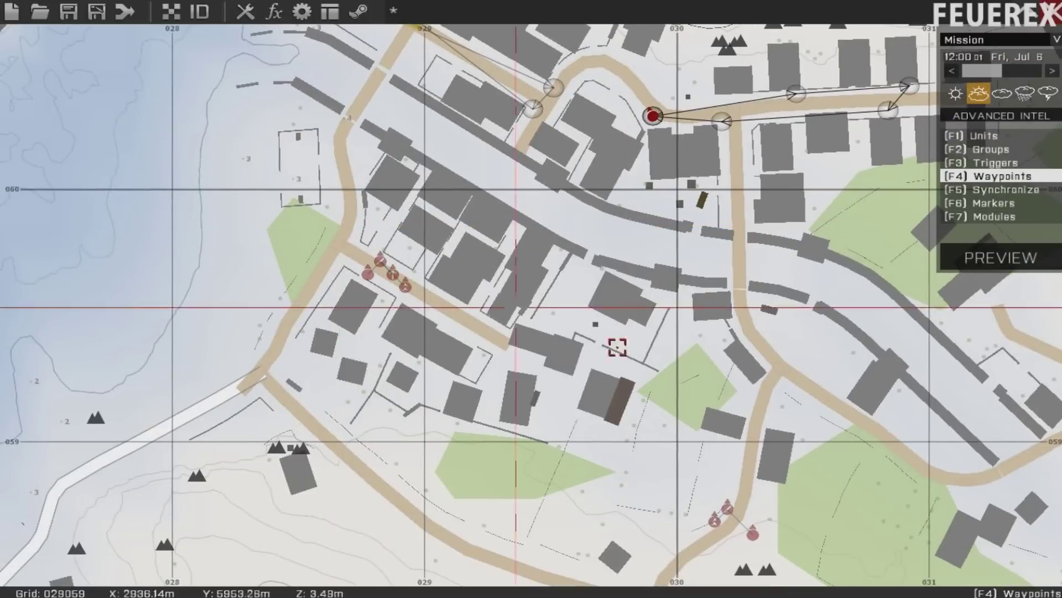
{"action": "right_click_drag", "start_coordinate": [617, 346], "coordinate": [361, 430]}
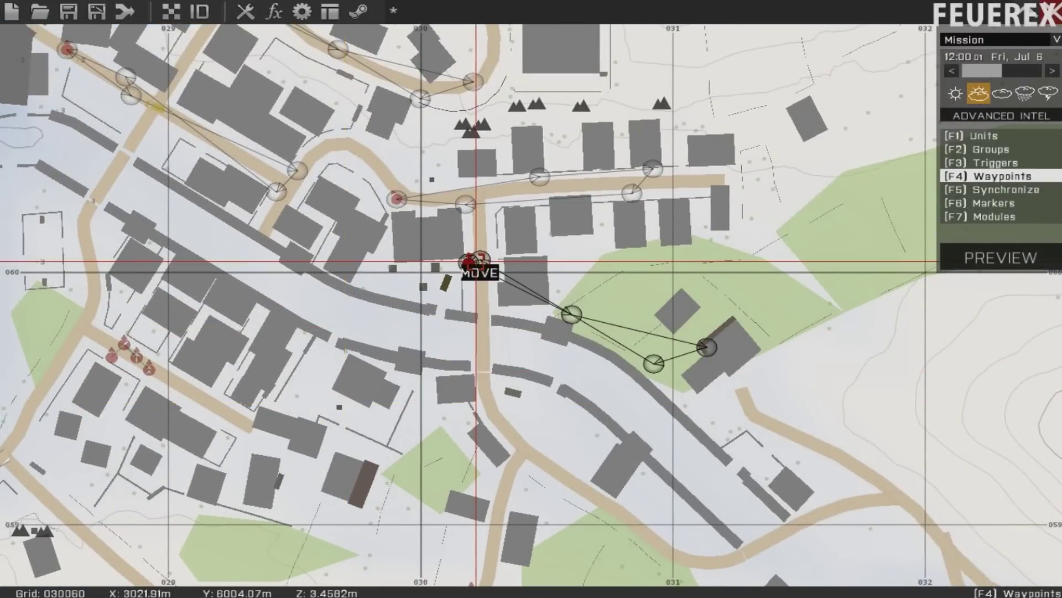
{"action": "left_click_drag", "start_coordinate": [476, 260], "coordinate": [455, 165], "text": "shift"}
Step: Rearrange the junction patrol's waypoints along both sides of the street running south across the canal to the fork
{"action": "scroll", "coordinate": [481, 240], "scroll_direction": "up", "scroll_amount": 3}
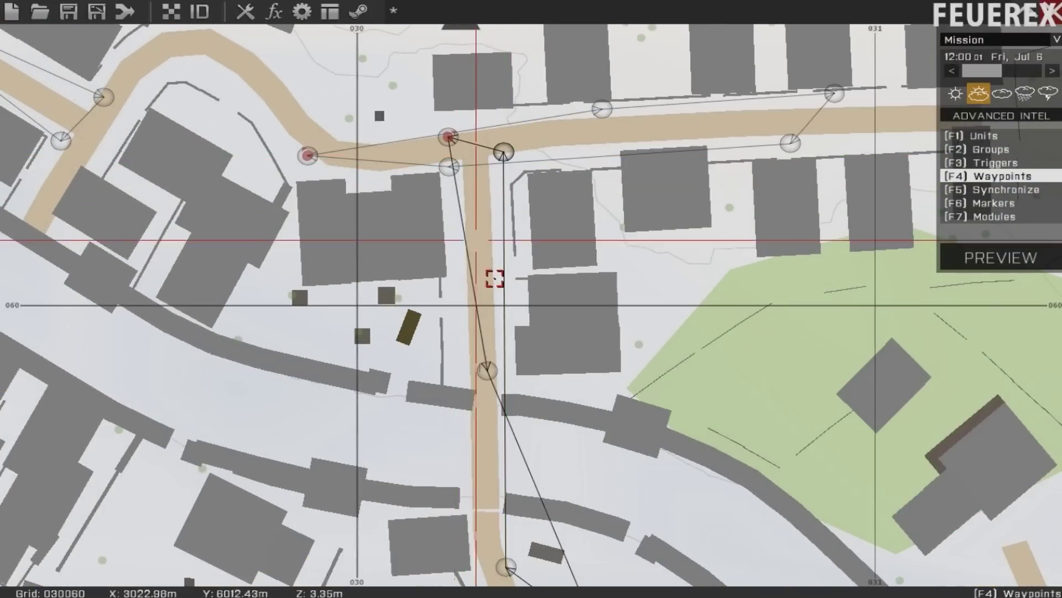
{"action": "right_click_drag", "start_coordinate": [495, 278], "coordinate": [457, 177]}
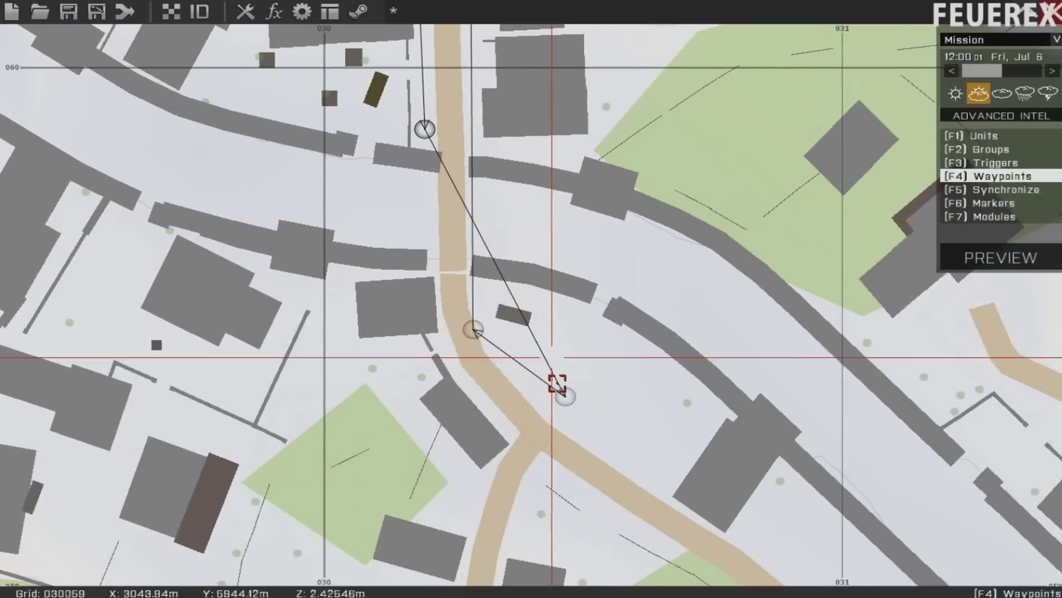
{"action": "left_click_drag", "start_coordinate": [563, 386], "coordinate": [478, 415]}
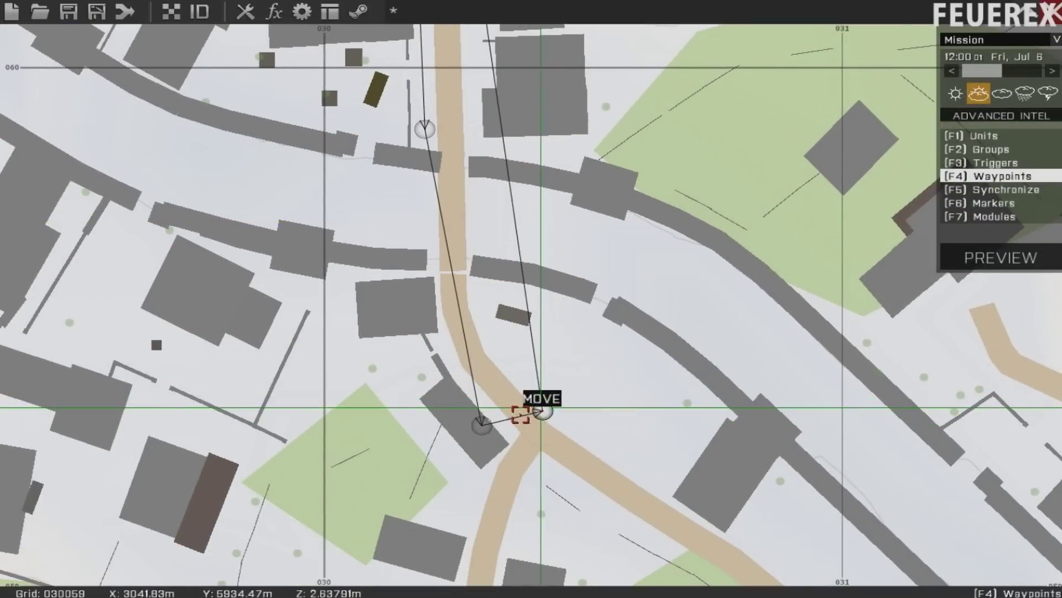
{"action": "scroll", "coordinate": [544, 387], "scroll_direction": "down", "scroll_amount": 2}
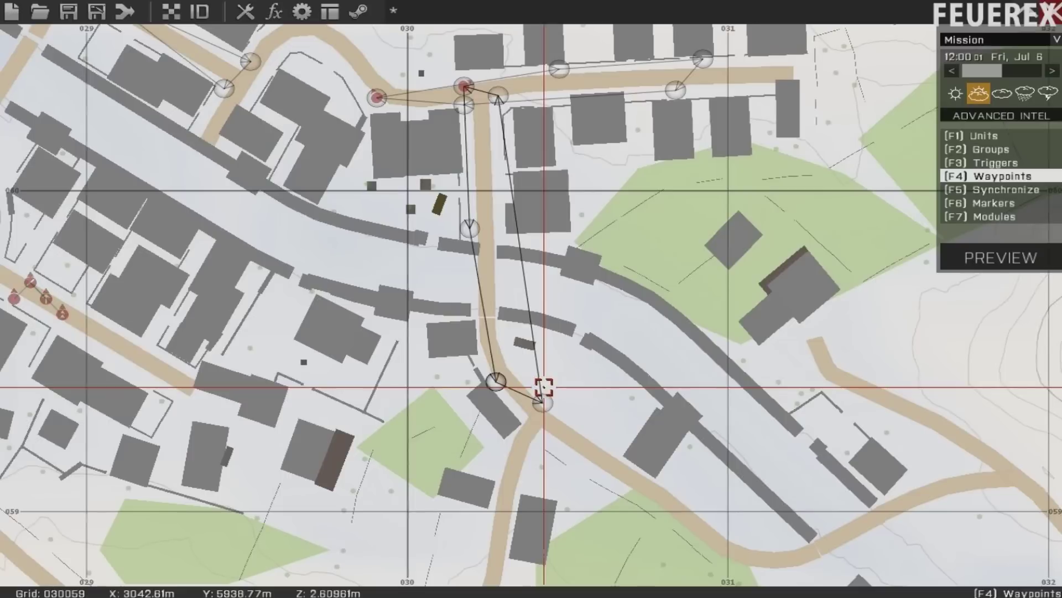
Step: Paste another patrolling rifleman with its waypoints at the southwestern road fork near the coast
{"action": "scroll", "coordinate": [398, 241], "scroll_direction": "down", "scroll_amount": 3}
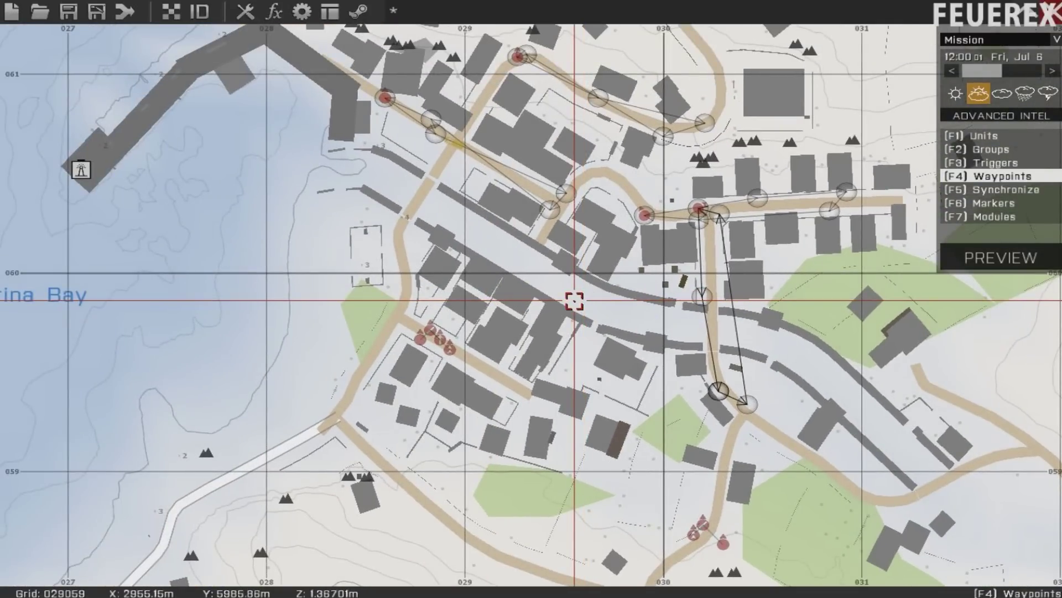
{"action": "scroll", "coordinate": [407, 362], "scroll_direction": "up", "scroll_amount": 1}
{"action": "key", "text": "F1"}
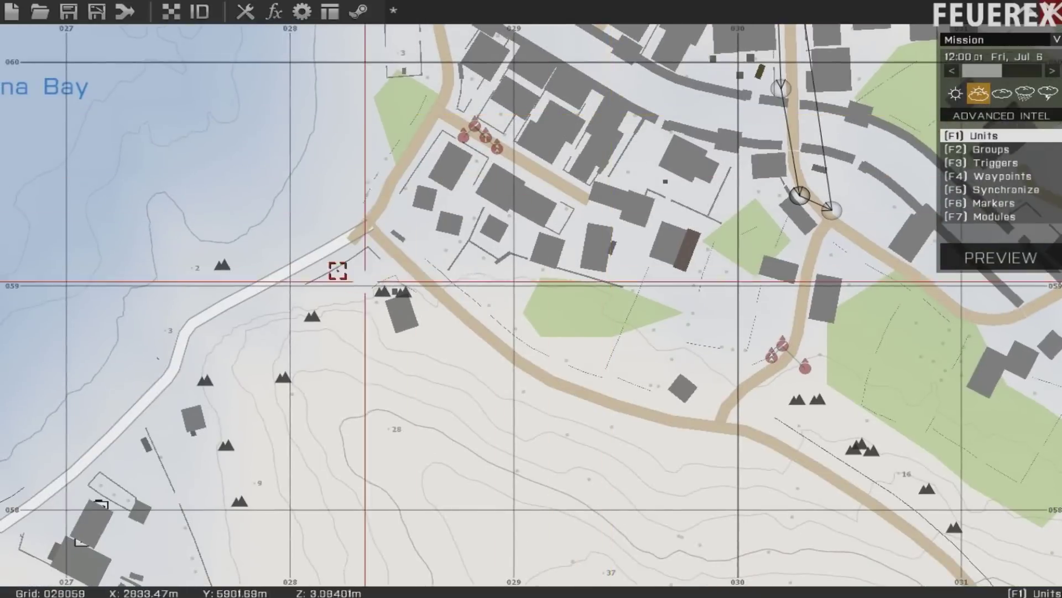
{"action": "key", "text": "ctrl+v"}
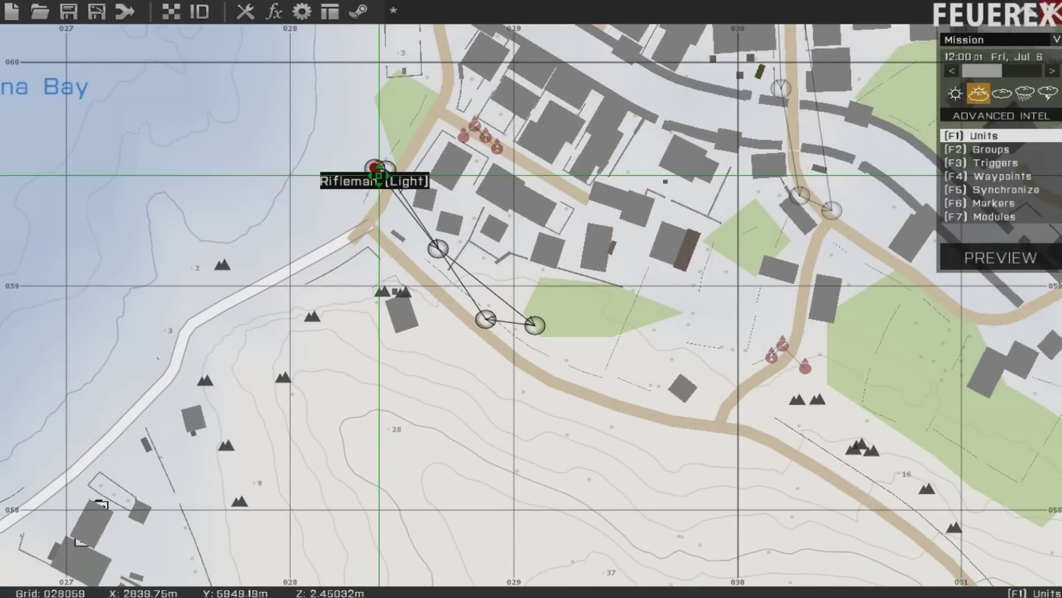
Step: Rearrange the southwestern patrol's waypoints around the fork, covering the coast road, the southeastern road and the road leading north
{"action": "scroll", "coordinate": [379, 176], "scroll_direction": "up", "scroll_amount": 5}
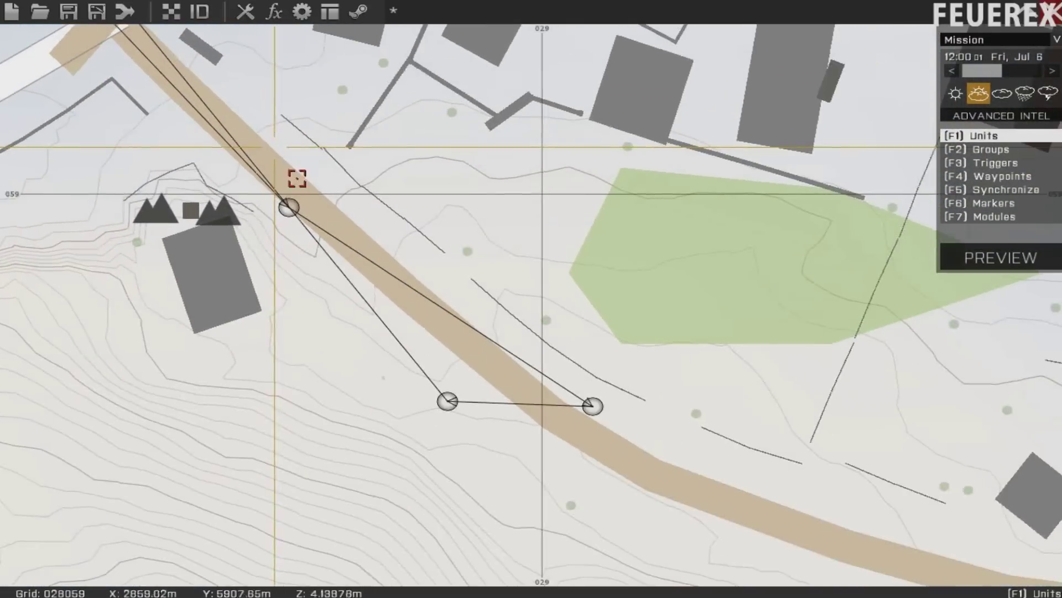
{"action": "left_click_drag", "start_coordinate": [593, 402], "coordinate": [270, 119]}
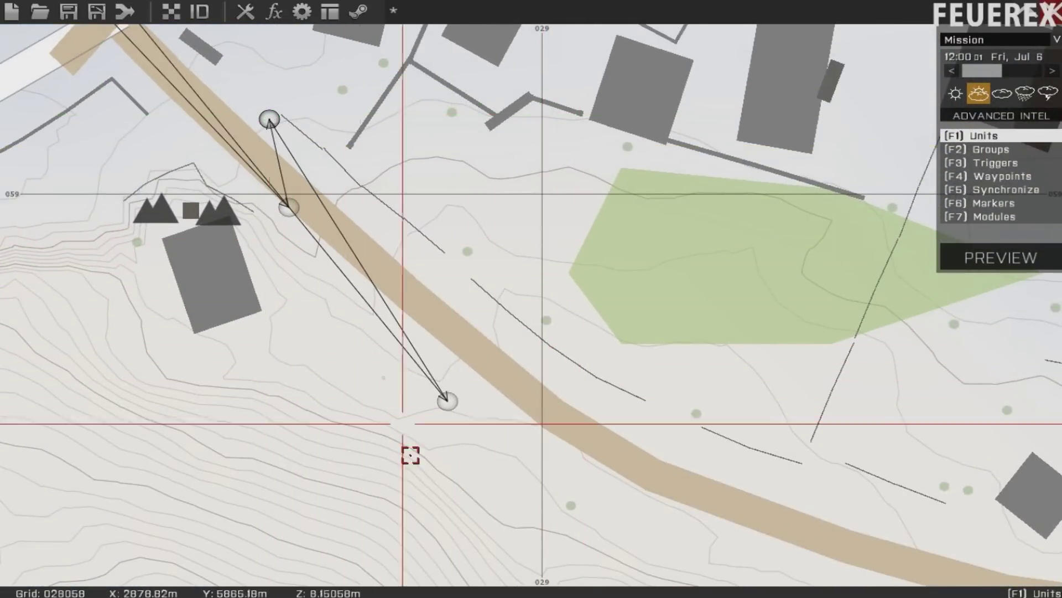
{"action": "left_click_drag", "start_coordinate": [446, 403], "coordinate": [196, 249]}
{"action": "right_click_drag", "start_coordinate": [177, 111], "coordinate": [365, 336]}
{"action": "left_click_drag", "start_coordinate": [197, 249], "coordinate": [185, 249]}
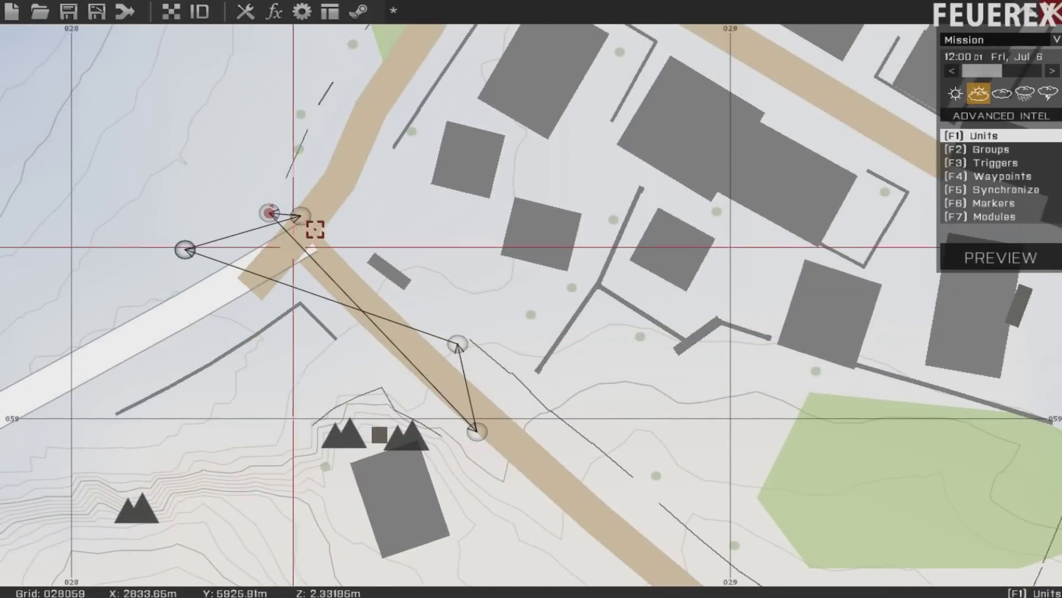
{"action": "left_click_drag", "start_coordinate": [299, 218], "coordinate": [402, 45]}
{"action": "left_click_drag", "start_coordinate": [477, 432], "coordinate": [417, 79]}
Step: Place another copy of the patrolling rifleman with its waypoints midway along the northern road
{"action": "scroll", "coordinate": [412, 123], "scroll_direction": "down", "scroll_amount": 2}
{"action": "right_click_drag", "start_coordinate": [473, 123], "coordinate": [396, 269]}
{"action": "right_click_drag", "start_coordinate": [501, 491], "coordinate": [266, 200]}
{"action": "right_click_drag", "start_coordinate": [123, 122], "coordinate": [209, 294]}
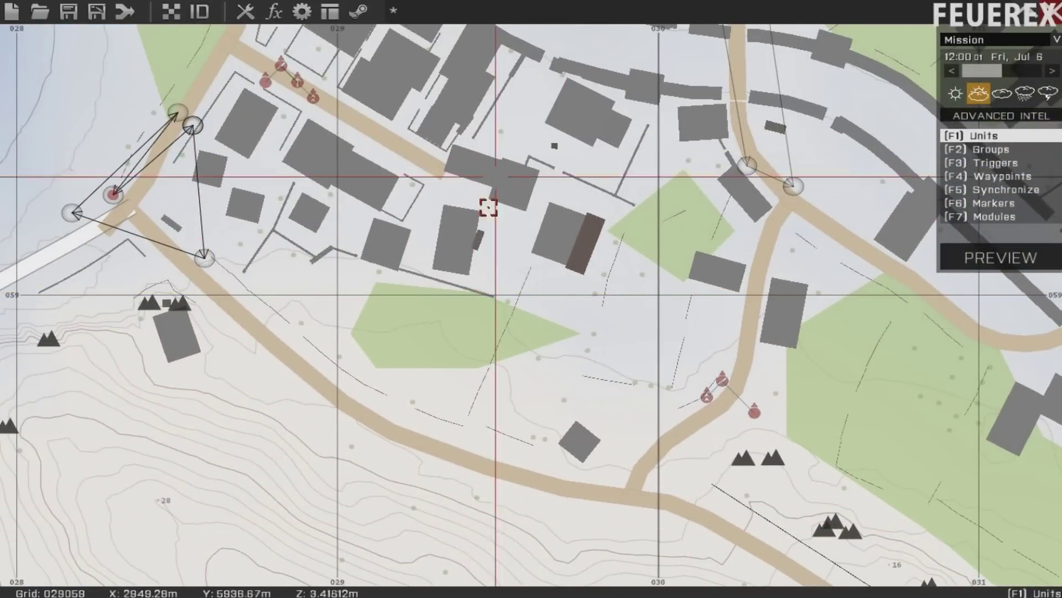
{"action": "right_click_drag", "start_coordinate": [489, 207], "coordinate": [403, 474]}
{"action": "right_click_drag", "start_coordinate": [276, 260], "coordinate": [329, 507]}
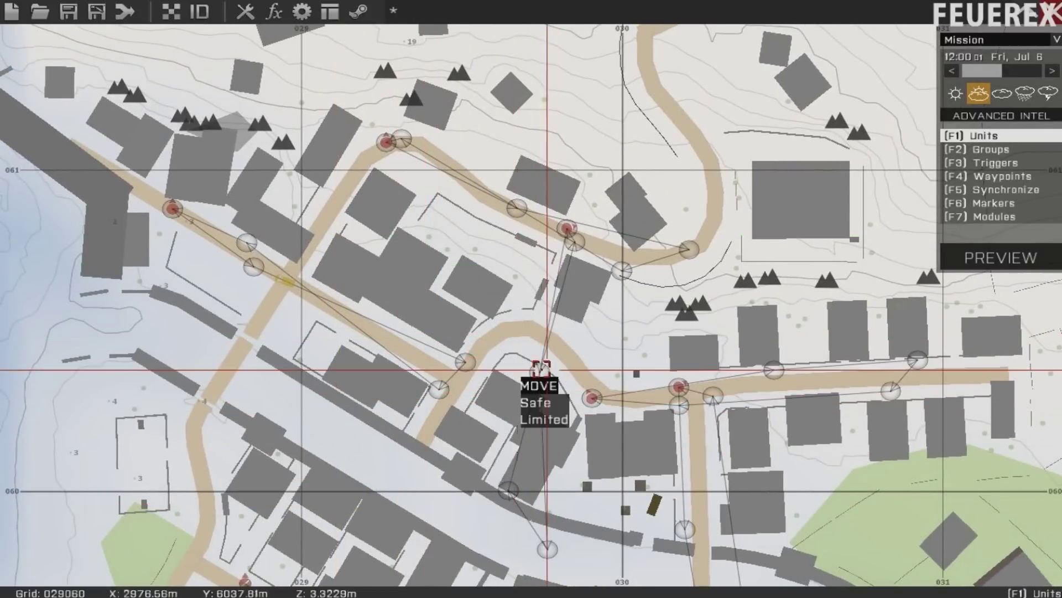
Step: Move the new patrol's waypoints onto the curved road to the south, its southwestern branch and the start of the eastern street
{"action": "left_click_drag", "start_coordinate": [496, 327], "coordinate": [497, 336]}
{"action": "left_click_drag", "start_coordinate": [468, 462], "coordinate": [419, 430]}
{"action": "left_click_drag", "start_coordinate": [545, 549], "coordinate": [607, 403]}
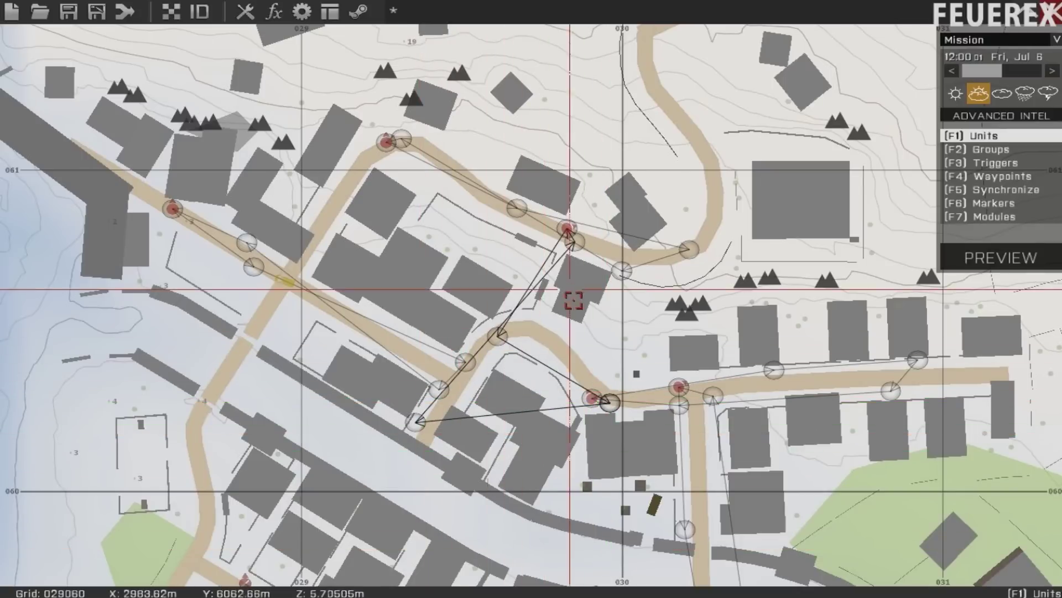
{"action": "right_click_drag", "start_coordinate": [576, 305], "coordinate": [539, 363]}
{"action": "scroll", "coordinate": [530, 274], "scroll_direction": "up", "scroll_amount": 3}
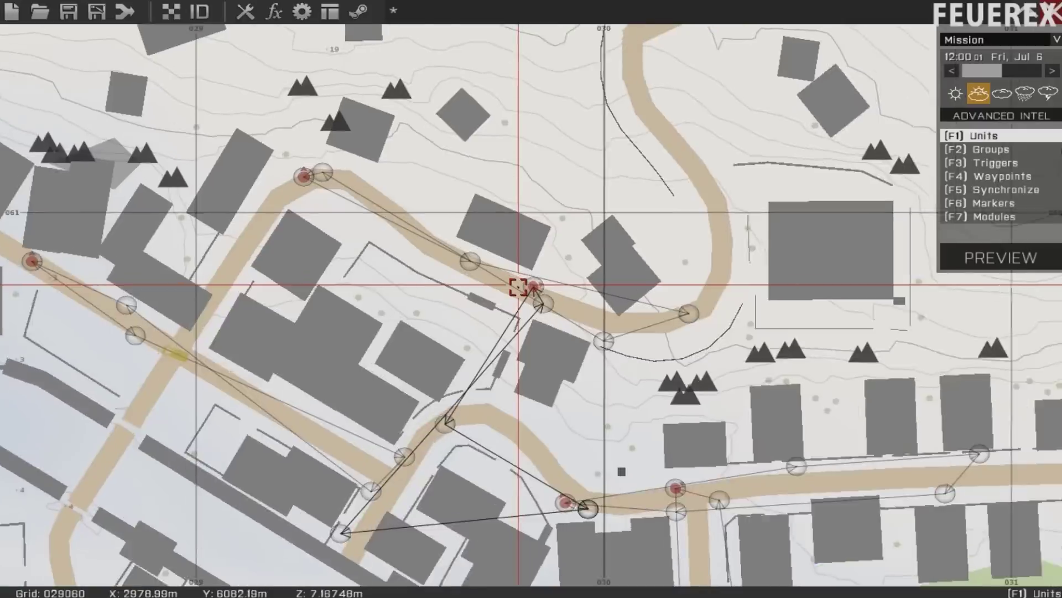
Step: Move the copied patrolling rifleman off the curved northern road to the house just north of it
{"action": "left_click_drag", "start_coordinate": [542, 286], "coordinate": [501, 252]}
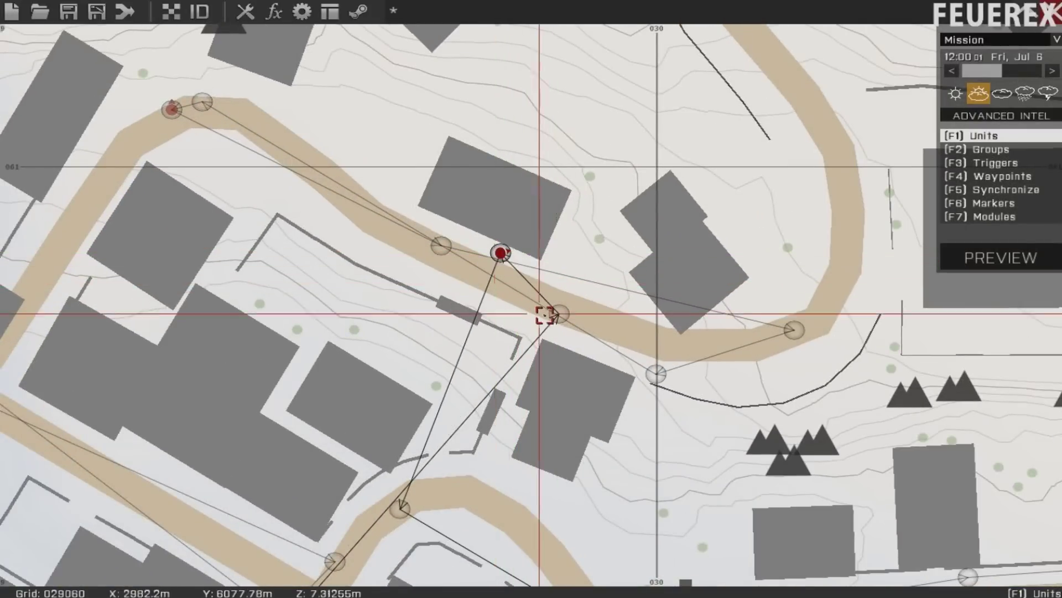
{"action": "right_click_drag", "start_coordinate": [575, 263], "coordinate": [652, 197]}
Step: Give the four-man group on the southwestern side street a first MOVE waypoint on the western road, with Limited speed and Safe behavior
{"action": "scroll", "coordinate": [652, 197], "scroll_direction": "down", "scroll_amount": 3}
{"action": "right_click_drag", "start_coordinate": [401, 234], "coordinate": [334, 111]}
{"action": "scroll", "coordinate": [336, 131], "scroll_direction": "down", "scroll_amount": 3}
{"action": "scroll", "coordinate": [382, 309], "scroll_direction": "up", "scroll_amount": 3}
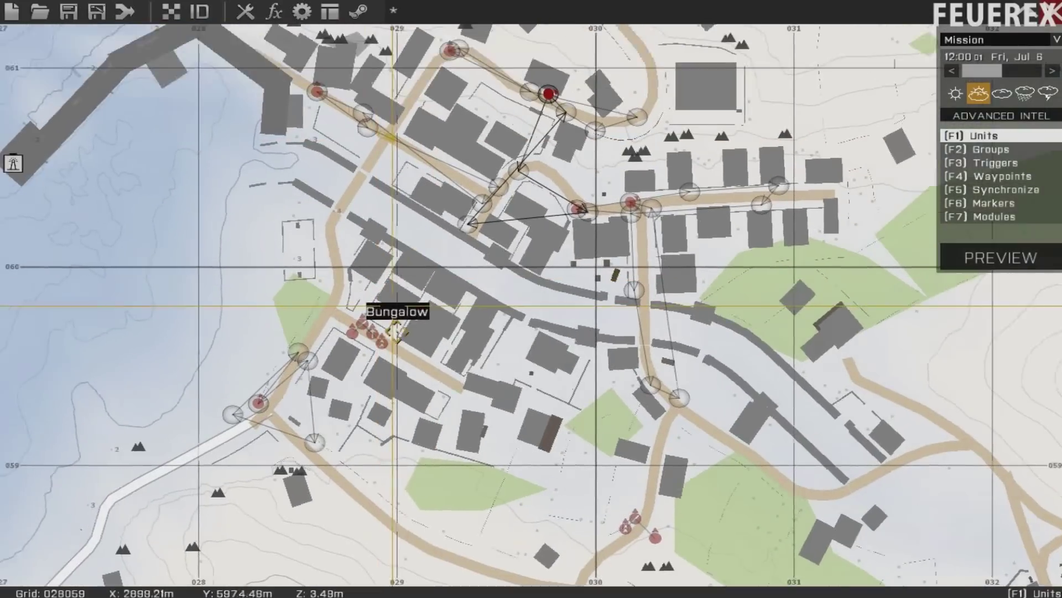
{"action": "key", "text": "F4"}
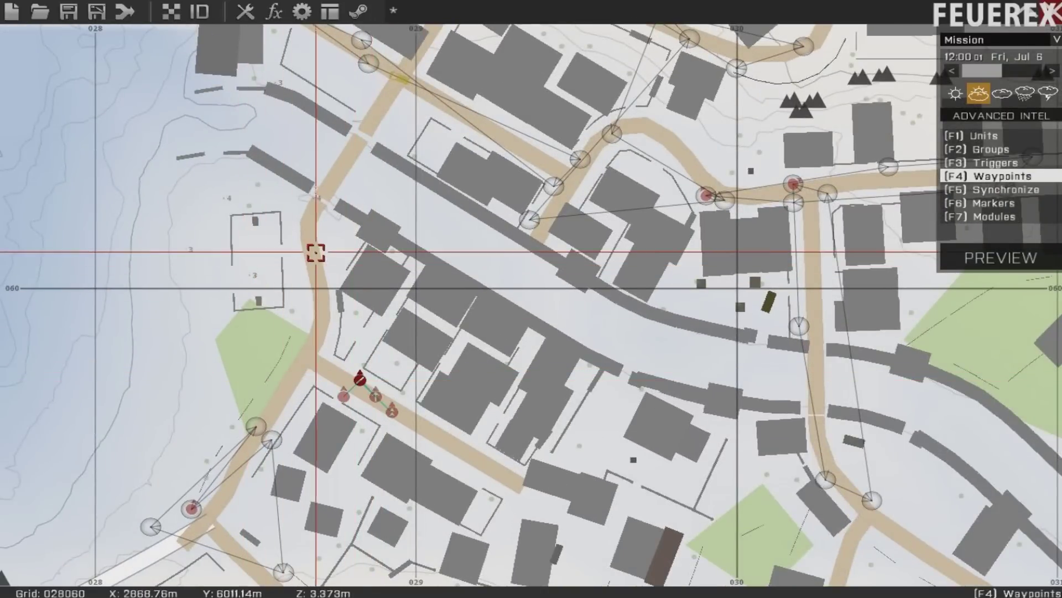
{"action": "double_click", "coordinate": [315, 183]}
{"action": "left_click", "coordinate": [553, 226]}
{"action": "left_click", "coordinate": [558, 253]}
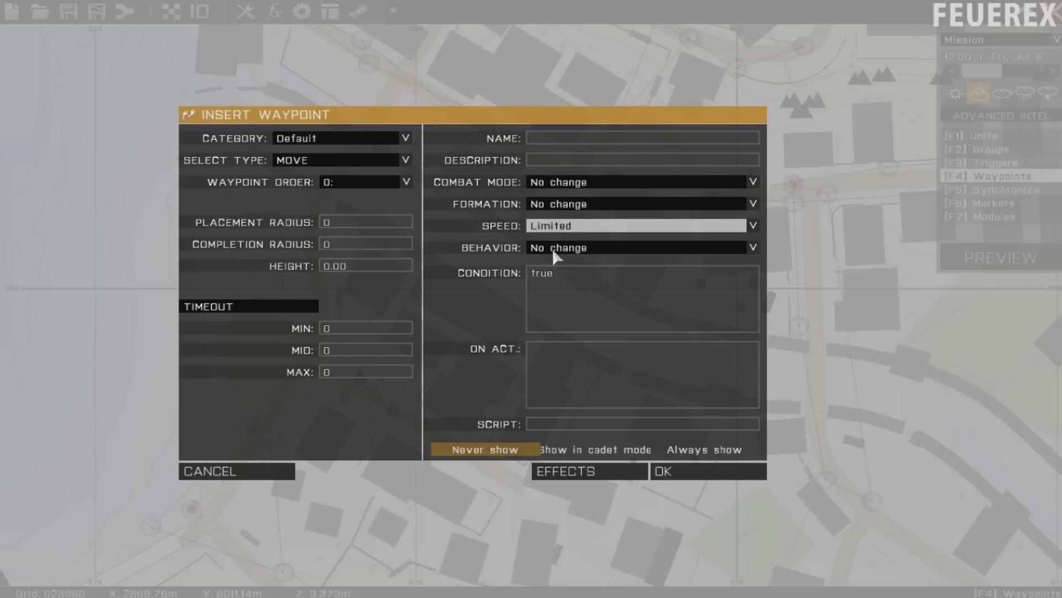
{"action": "left_click", "coordinate": [552, 248]}
{"action": "left_click", "coordinate": [563, 287]}
{"action": "key", "text": "Return"}
Step: Extend that group's route with waypoints at the crossroads, below the northern bend, along the southeastern street and back at the crossroads
{"action": "right_click_drag", "start_coordinate": [255, 231], "coordinate": [282, 363]}
{"action": "double_click", "coordinate": [410, 228]}
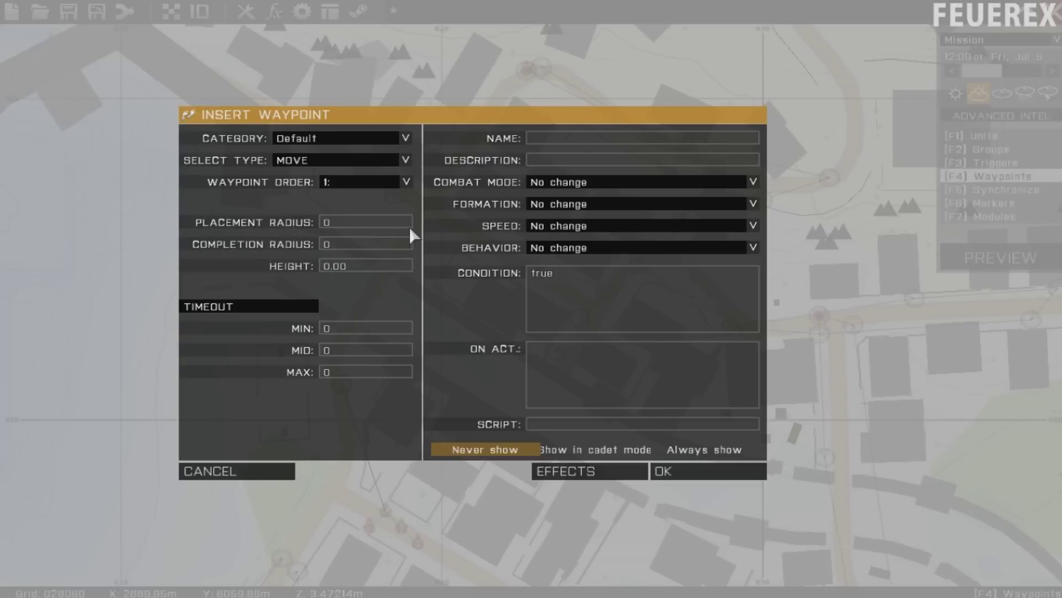
{"action": "key", "text": "Return"}
{"action": "right_click_drag", "start_coordinate": [479, 242], "coordinate": [407, 369]}
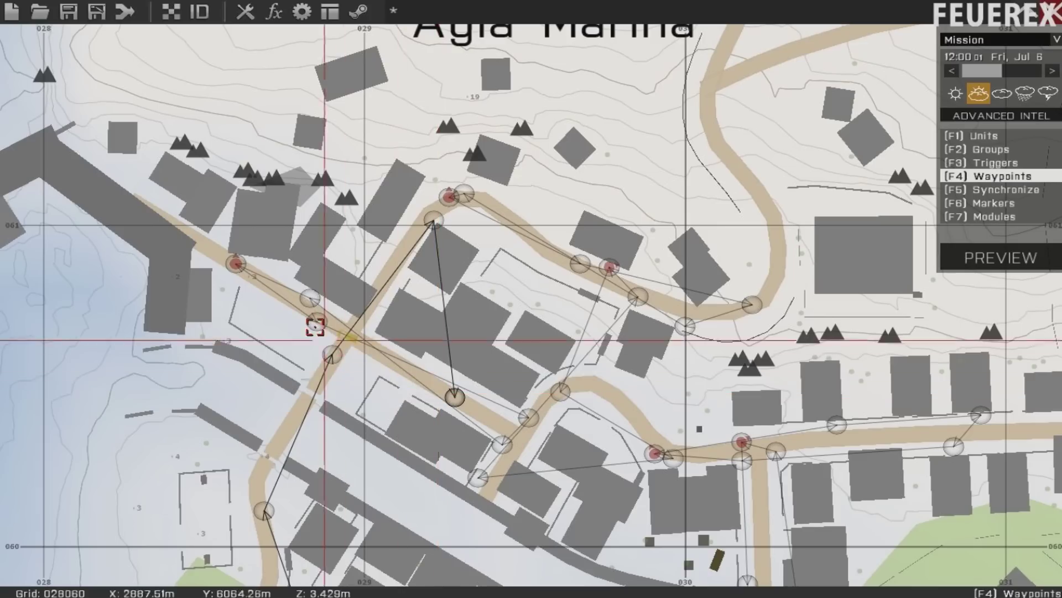
{"action": "scroll", "coordinate": [357, 349], "scroll_direction": "up", "scroll_amount": 2}
{"action": "double_click", "coordinate": [363, 353]}
{"action": "key", "text": "Return"}
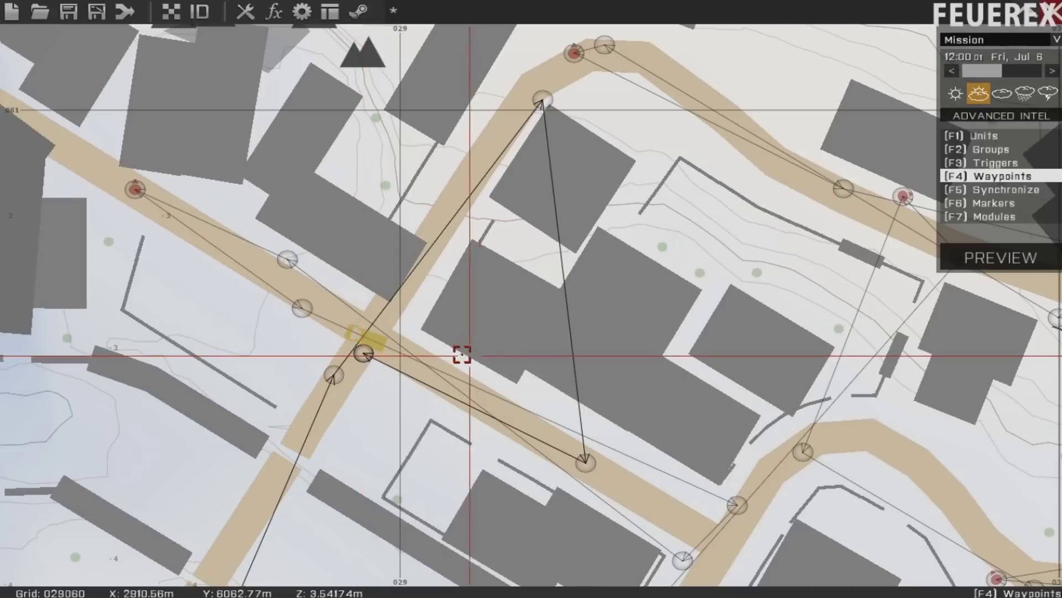
{"action": "scroll", "coordinate": [301, 531], "scroll_direction": "down", "scroll_amount": 3}
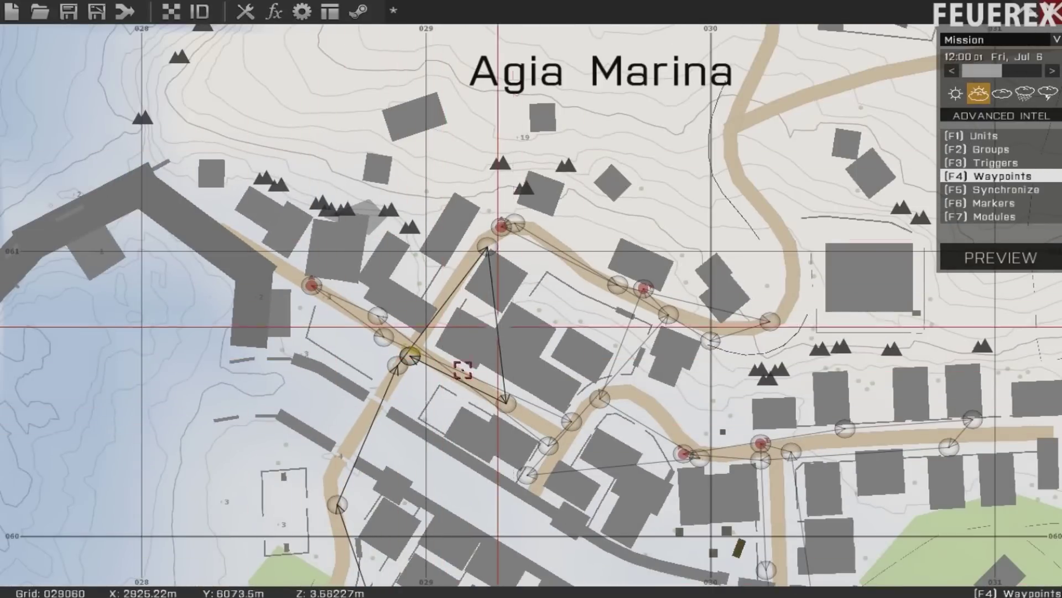
Step: Give the southern three-man group MOVE waypoints on the road south of it, by the house to its north, and on the southeastern road
{"action": "right_click_drag", "start_coordinate": [498, 446], "coordinate": [315, 127]}
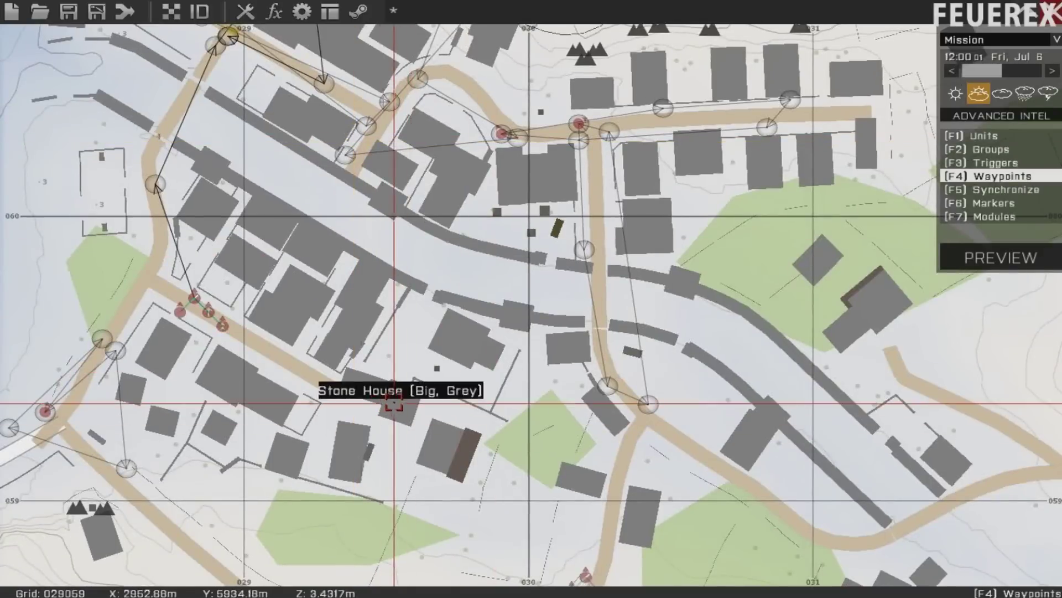
{"action": "right_click_drag", "start_coordinate": [395, 402], "coordinate": [322, 218]}
{"action": "right_click_drag", "start_coordinate": [453, 145], "coordinate": [430, 302]}
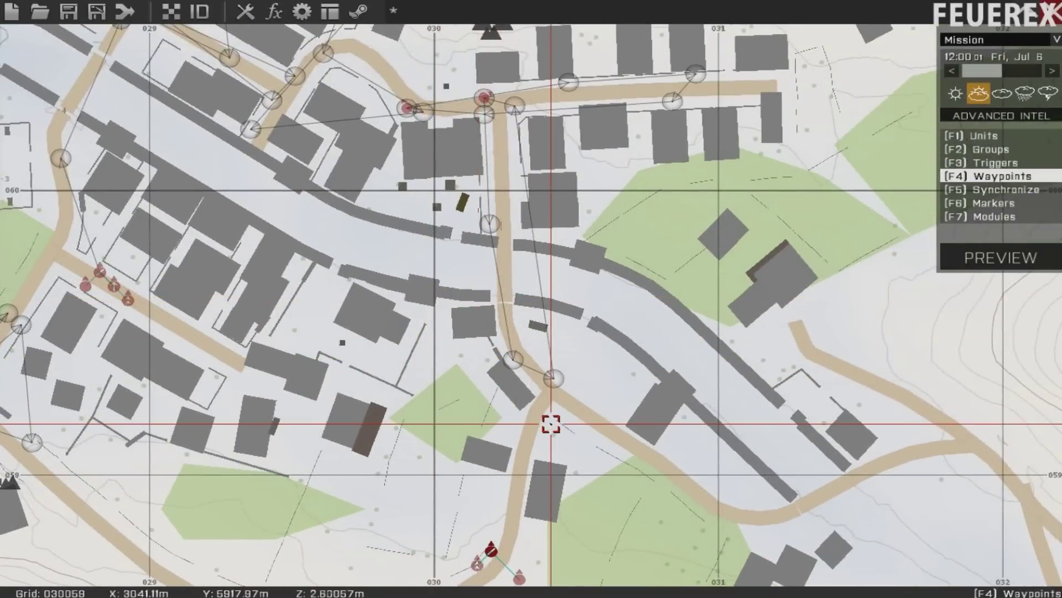
{"action": "key", "text": "Down"}
{"action": "key", "text": "Right"}
{"action": "double_click", "coordinate": [246, 467]}
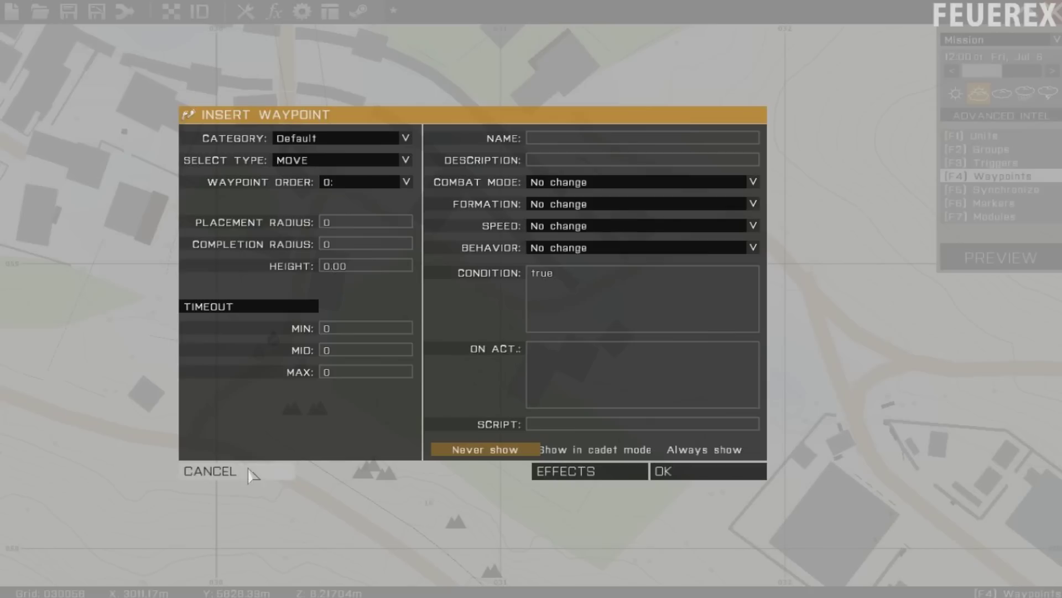
{"action": "key", "text": "Return"}
{"action": "double_click", "coordinate": [295, 243]}
{"action": "key", "text": "Return"}
{"action": "double_click", "coordinate": [422, 255]}
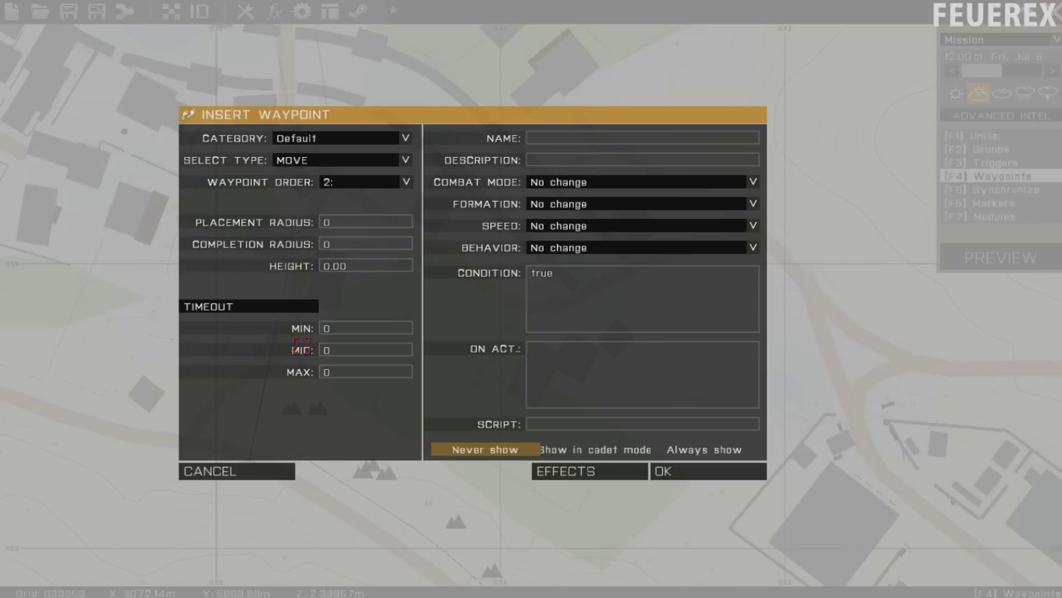
{"action": "key", "text": "Return"}
Step: Set the southern group's first waypoint to Limited speed and Safe behavior
{"action": "double_click", "coordinate": [255, 470]}
{"action": "left_click", "coordinate": [570, 231]}
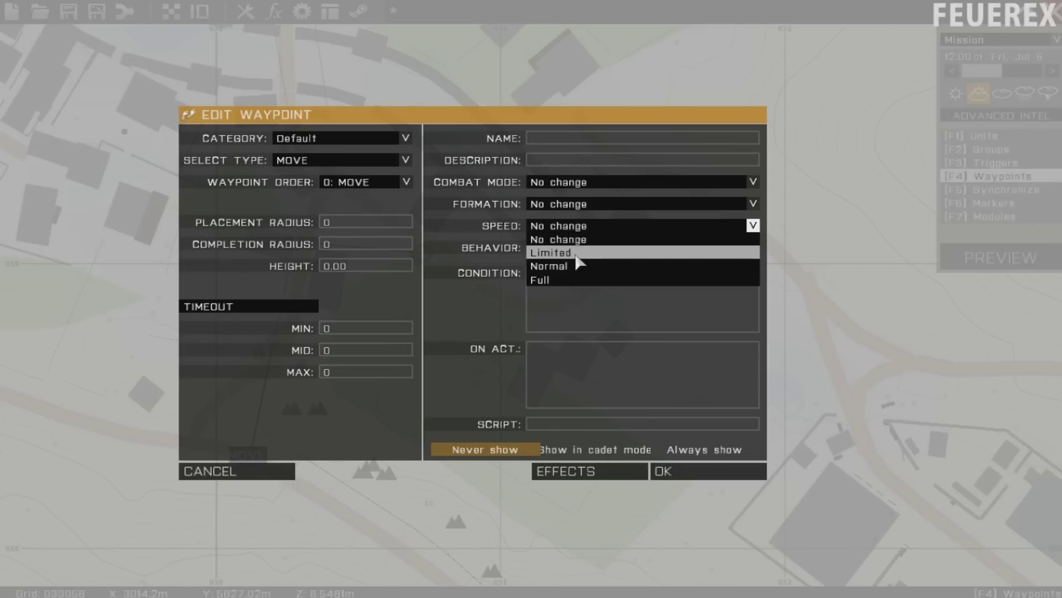
{"action": "left_click", "coordinate": [573, 251]}
{"action": "left_click", "coordinate": [569, 247]}
{"action": "left_click", "coordinate": [571, 287]}
{"action": "key", "text": "Return"}
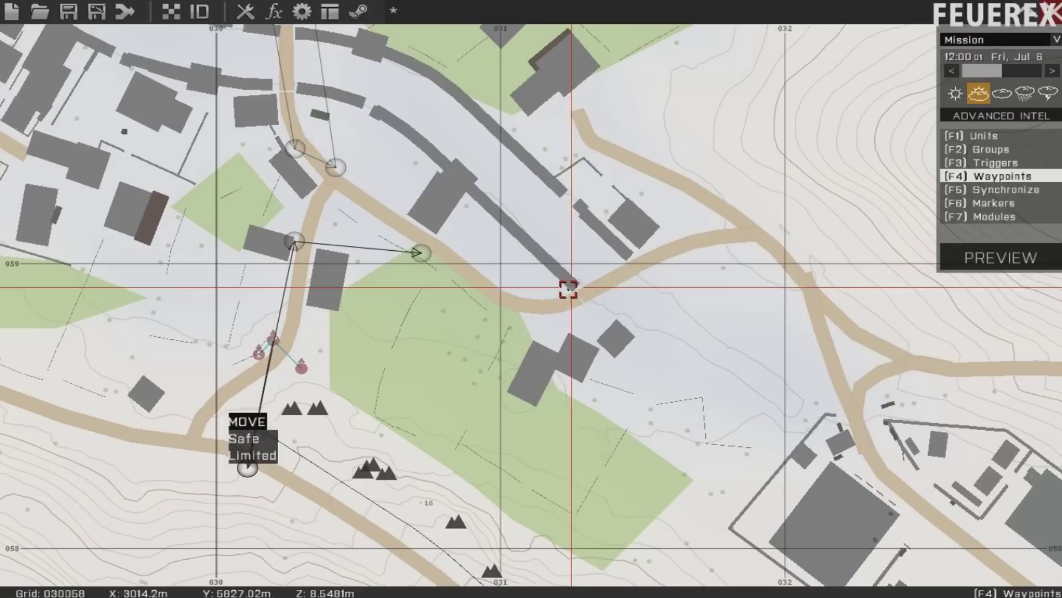
Step: Extend the southern group's route with two waypoints on the north-south road, one at the southern channel wall and one just north of it
{"action": "right_click_drag", "start_coordinate": [356, 200], "coordinate": [368, 314]}
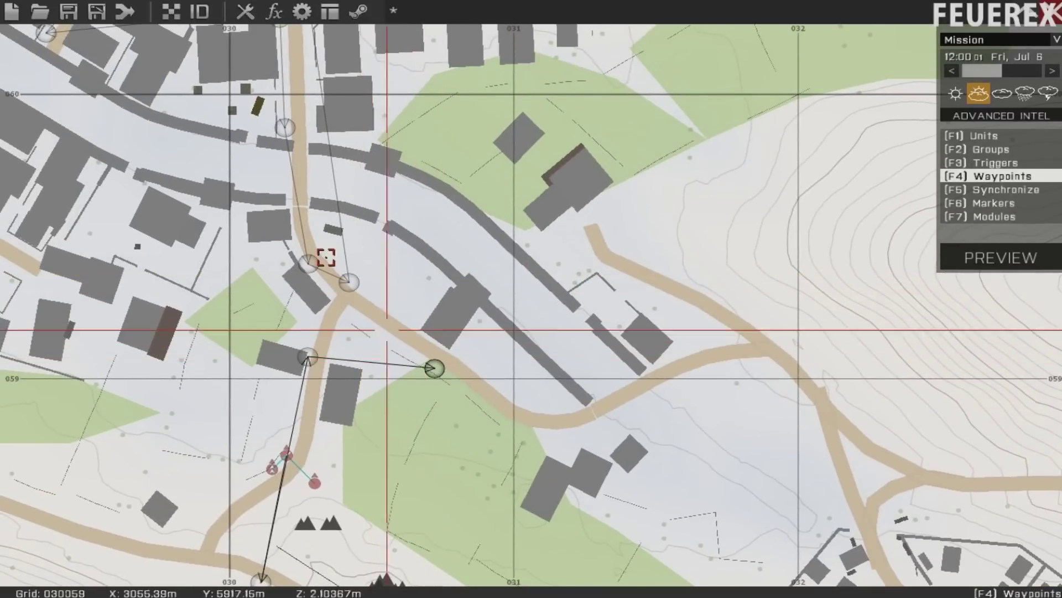
{"action": "right_click_drag", "start_coordinate": [320, 251], "coordinate": [316, 337]}
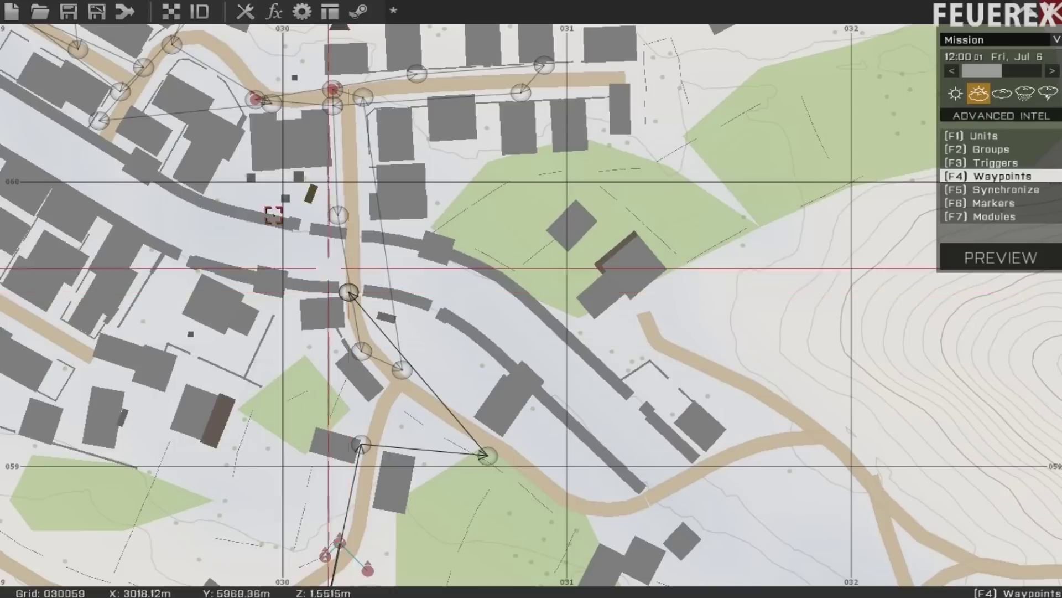
{"action": "right_click_drag", "start_coordinate": [285, 182], "coordinate": [307, 335]}
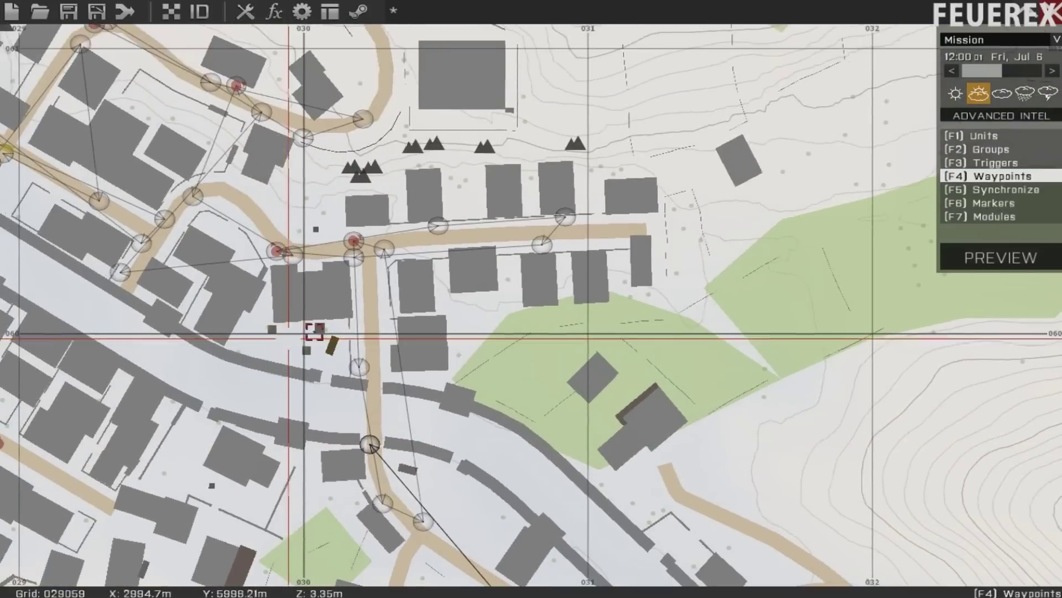
{"action": "double_click", "coordinate": [370, 287]}
{"action": "key", "text": "Return"}
{"action": "left_click_drag", "start_coordinate": [369, 293], "coordinate": [375, 415]}
{"action": "right_click_drag", "start_coordinate": [432, 334], "coordinate": [468, 215]}
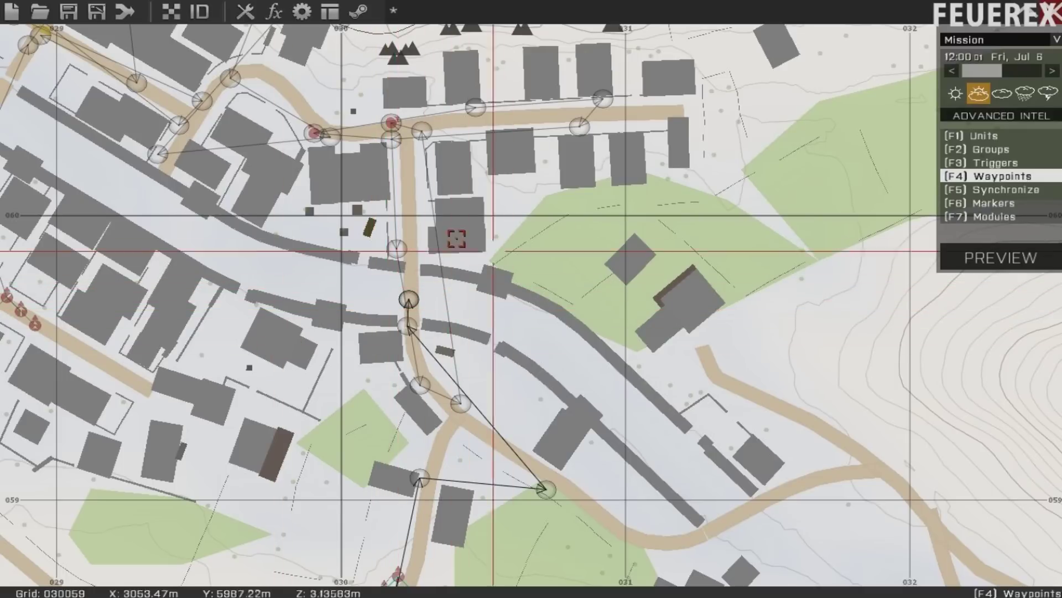
Step: Review the patrol routes and group positions across Agia Marina and its surroundings
{"action": "right_click_drag", "start_coordinate": [271, 242], "coordinate": [606, 347]}
{"action": "right_click_drag", "start_coordinate": [250, 180], "coordinate": [279, 281]}
{"action": "right_click_drag", "start_coordinate": [256, 205], "coordinate": [289, 379]}
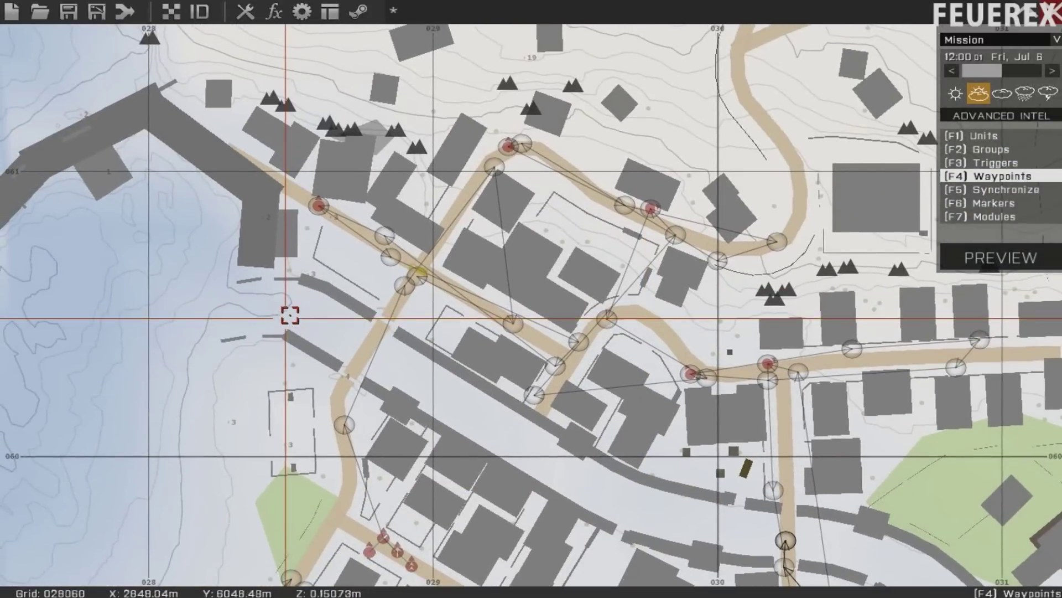
{"action": "right_click_drag", "start_coordinate": [307, 270], "coordinate": [192, 311]}
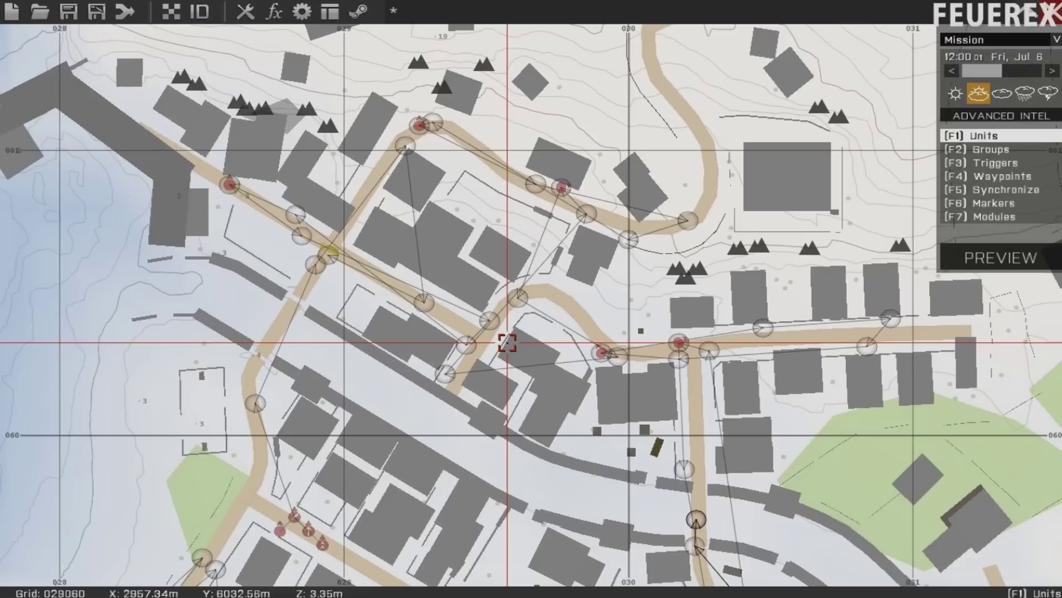
{"action": "right_click_drag", "start_coordinate": [465, 262], "coordinate": [500, 262]}
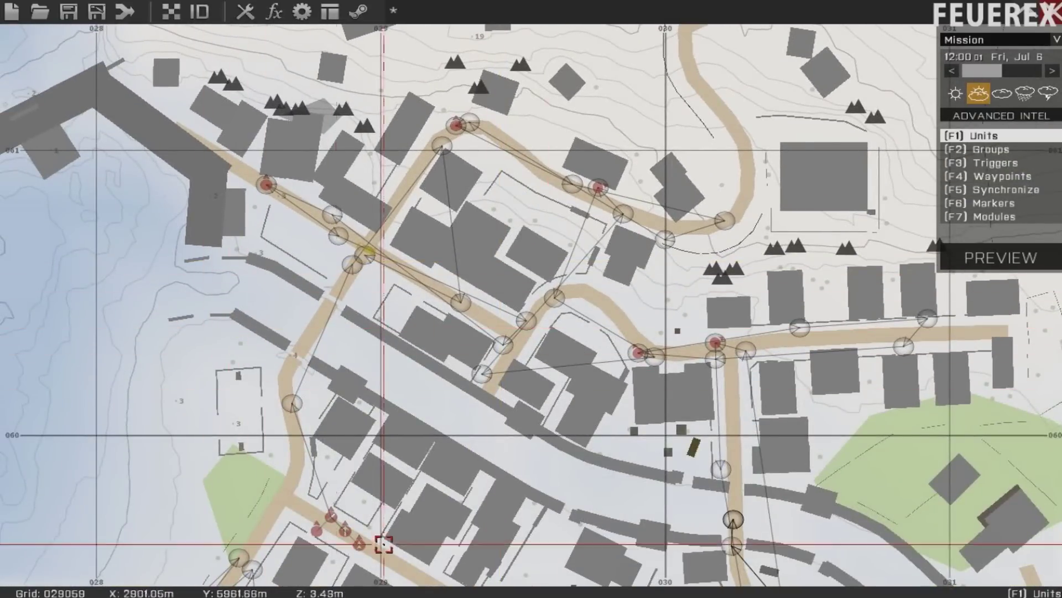
{"action": "right_click_drag", "start_coordinate": [441, 381], "coordinate": [346, 297]}
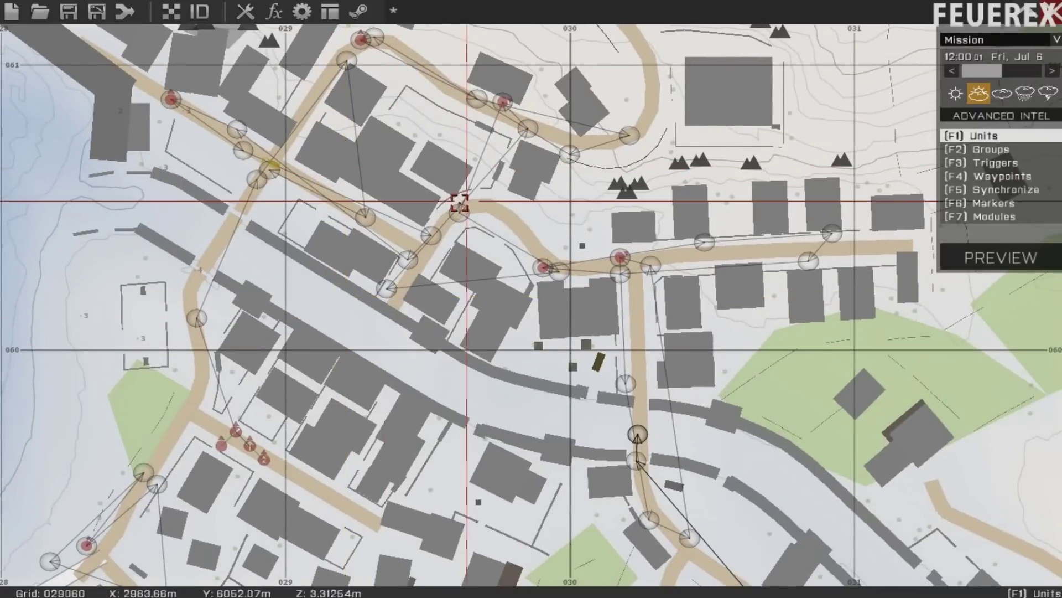
{"action": "right_click_drag", "start_coordinate": [137, 233], "coordinate": [211, 166]}
{"action": "scroll", "coordinate": [211, 166], "scroll_direction": "down", "scroll_amount": 6}
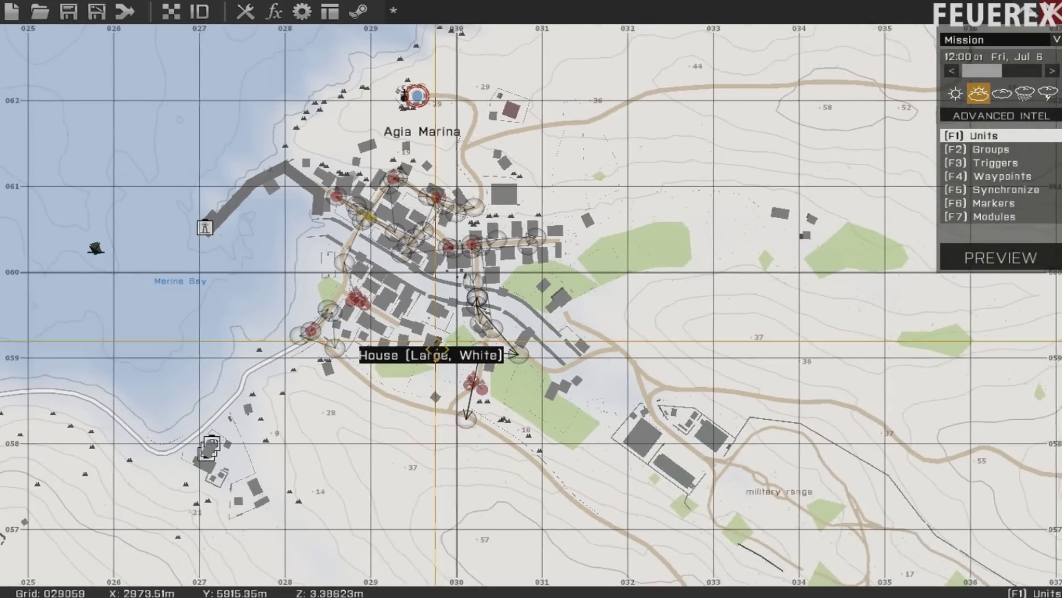
{"action": "right_click_drag", "start_coordinate": [437, 349], "coordinate": [344, 238]}
{"action": "right_click_drag", "start_coordinate": [232, 292], "coordinate": [390, 553]}
Step: Insert a Game Logic unit of class Objects named car1 beside the curved street in the town centre
{"action": "scroll", "coordinate": [412, 417], "scroll_direction": "up", "scroll_amount": 2}
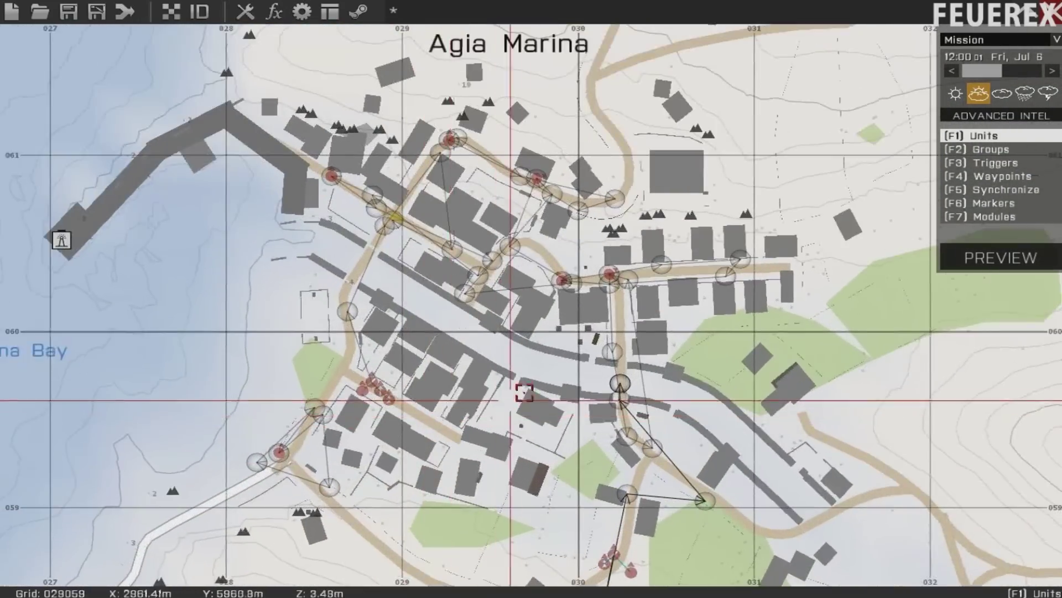
{"action": "scroll", "coordinate": [645, 312], "scroll_direction": "up", "scroll_amount": 1}
{"action": "double_click", "coordinate": [516, 235]}
{"action": "left_click", "coordinate": [357, 141]}
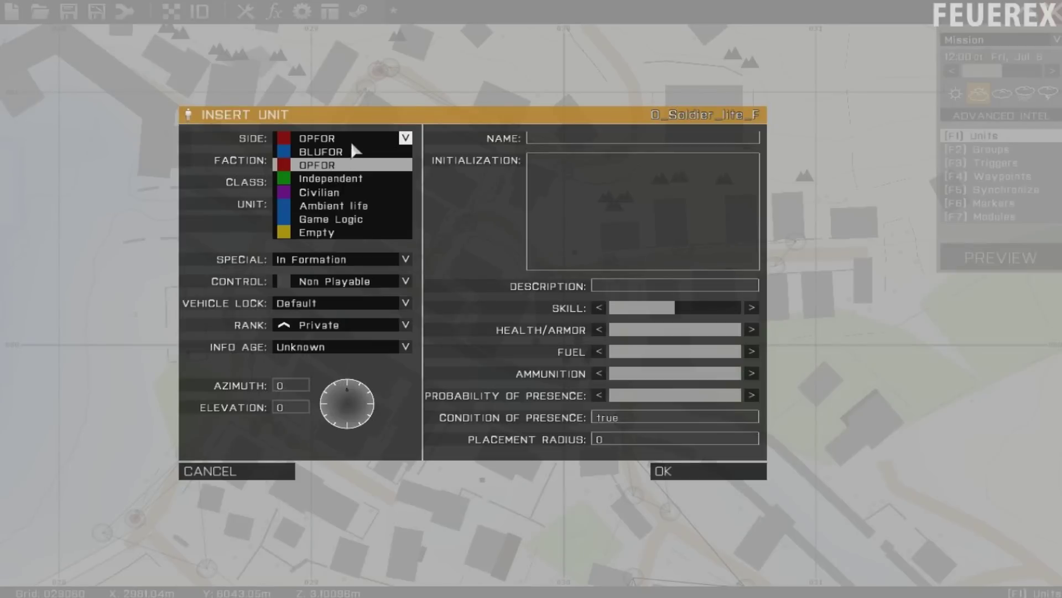
{"action": "left_click", "coordinate": [359, 219]}
{"action": "left_click", "coordinate": [356, 182]}
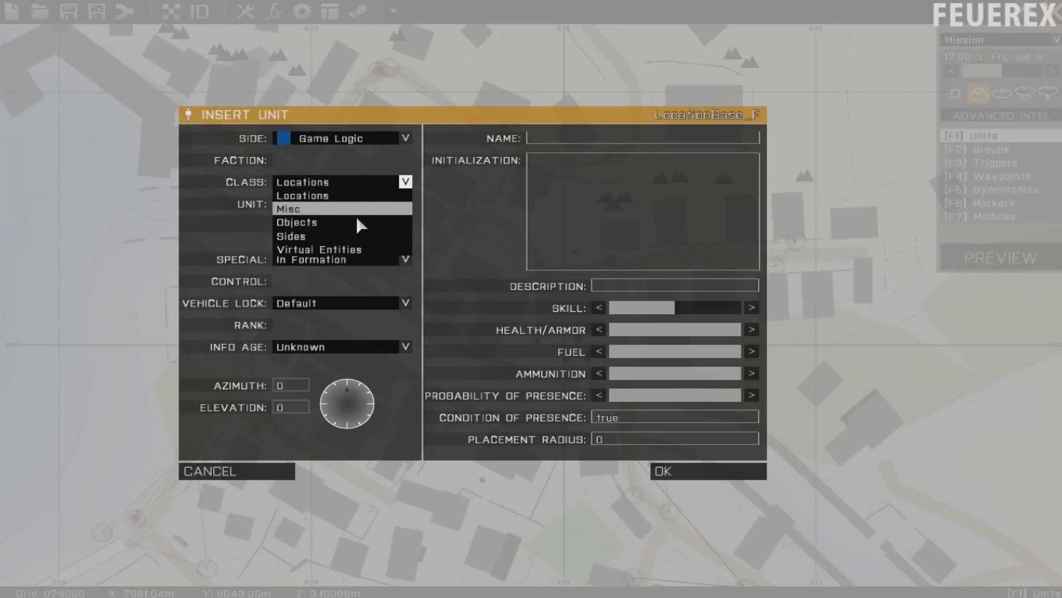
{"action": "left_click", "coordinate": [357, 220]}
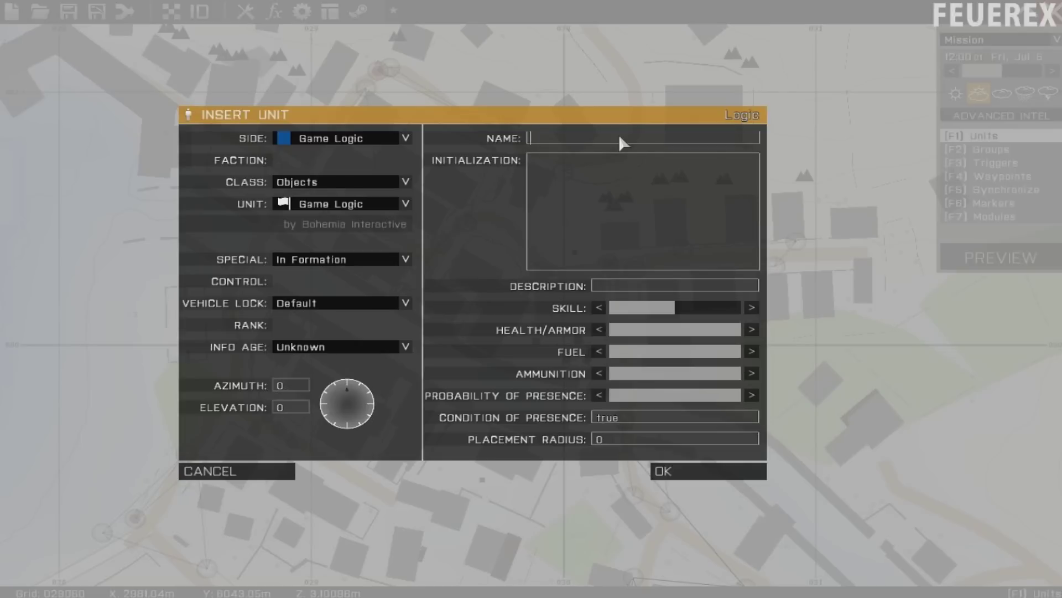
{"action": "type", "text": "cen"}
{"action": "key", "text": "Return"}
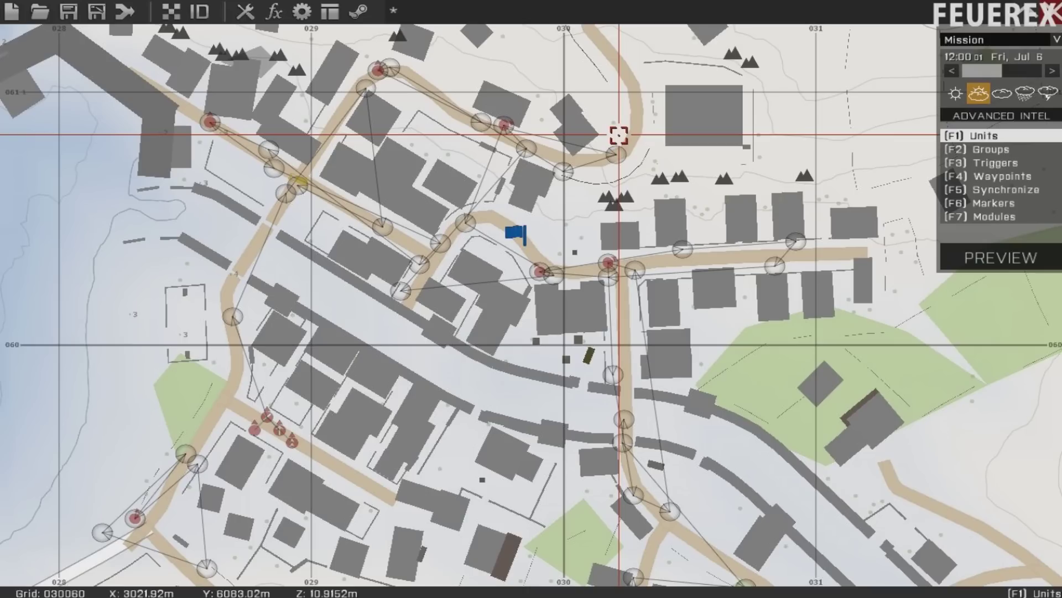
Step: Move the car1 Game Logic onto the middle of the eastern street
{"action": "left_click_drag", "start_coordinate": [515, 232], "coordinate": [750, 264]}
{"action": "scroll", "coordinate": [707, 239], "scroll_direction": "up", "scroll_amount": 3}
{"action": "right_click_drag", "start_coordinate": [750, 263], "coordinate": [684, 274]}
{"action": "left_click_drag", "start_coordinate": [684, 275], "coordinate": [650, 274]}
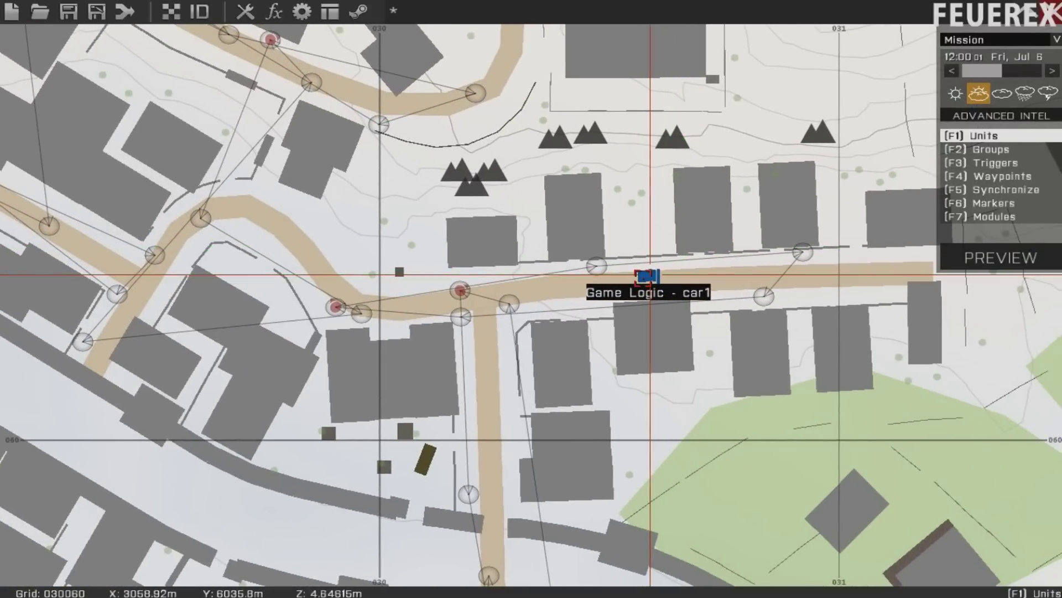
Step: Insert a second named Game Logic north of the eastern street junction and separate it from car1's group
{"action": "double_click", "coordinate": [465, 208]}
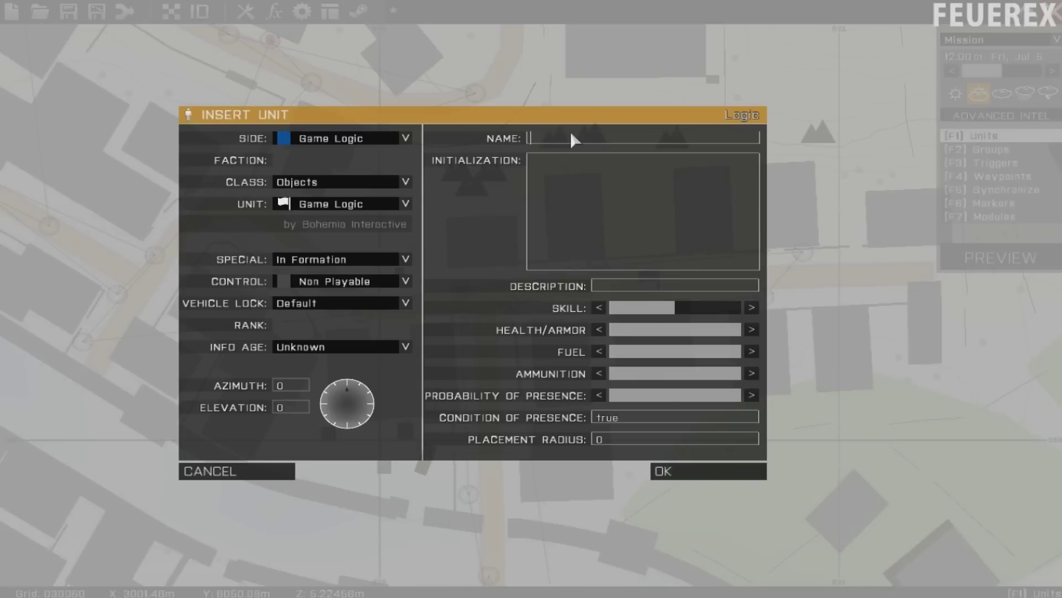
{"action": "type", "text": "car"}
{"action": "key", "text": "Return"}
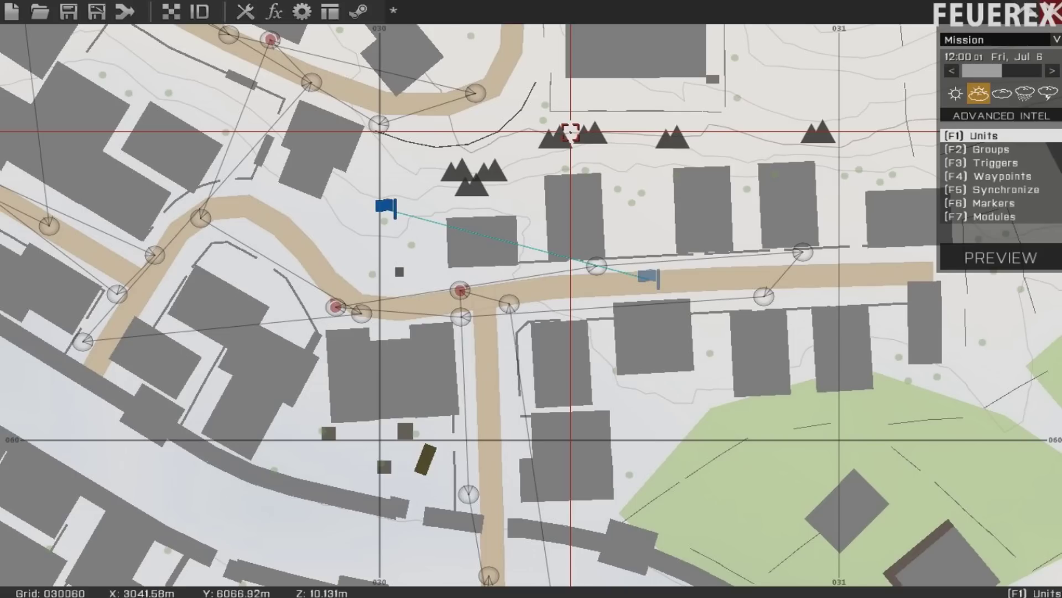
{"action": "key", "text": "F2"}
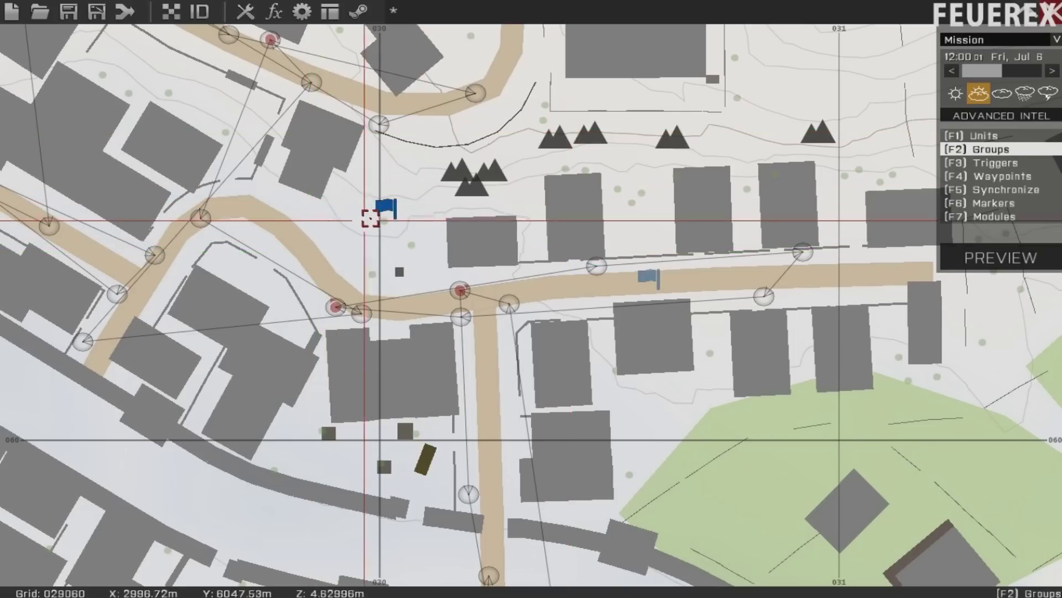
Step: Move the second Game Logic to the northwestern end of the coastal street, beside the pier
{"action": "key", "text": "F1"}
{"action": "scroll", "coordinate": [351, 228], "scroll_direction": "down", "scroll_amount": 3}
{"action": "left_click_drag", "start_coordinate": [351, 227], "coordinate": [276, 209]}
{"action": "right_click_drag", "start_coordinate": [277, 209], "coordinate": [599, 220]}
{"action": "left_click_drag", "start_coordinate": [599, 221], "coordinate": [481, 194]}
{"action": "right_click_drag", "start_coordinate": [482, 195], "coordinate": [474, 282]}
{"action": "scroll", "coordinate": [466, 279], "scroll_direction": "up", "scroll_amount": 3}
{"action": "left_click_drag", "start_coordinate": [474, 282], "coordinate": [301, 202]}
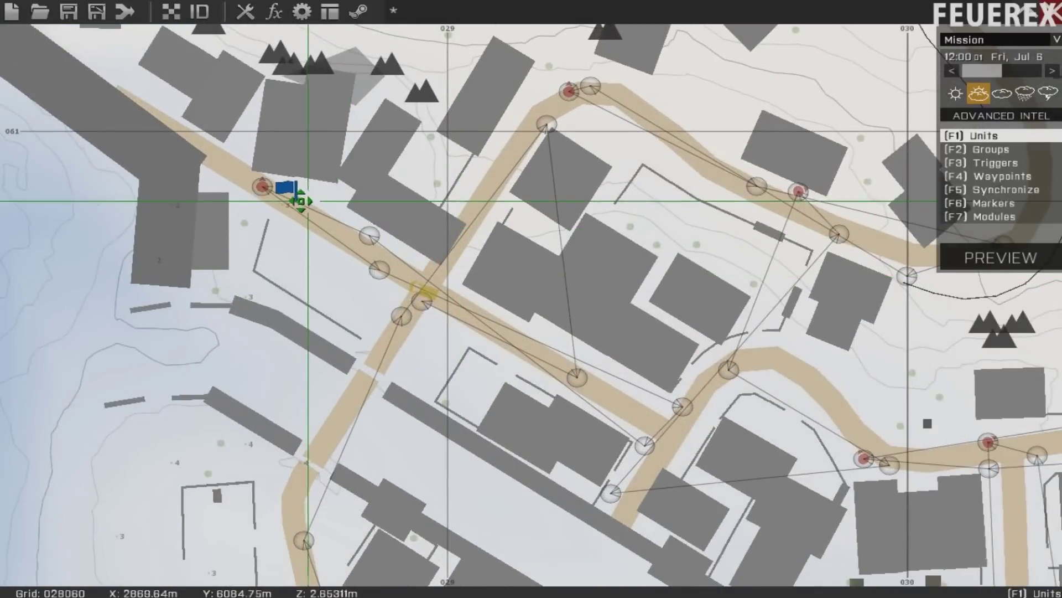
{"action": "left_click_drag", "start_coordinate": [220, 163], "coordinate": [224, 165]}
{"action": "scroll", "coordinate": [329, 237], "scroll_direction": "down", "scroll_amount": 2}
{"action": "right_click_drag", "start_coordinate": [526, 278], "coordinate": [514, 114]}
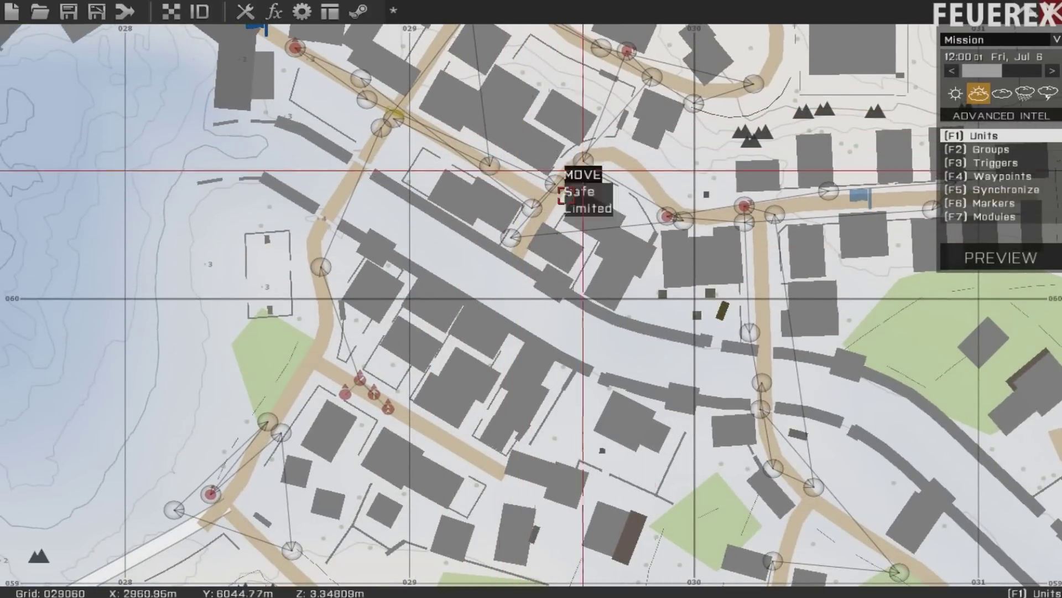
{"action": "right_click_drag", "start_coordinate": [410, 301], "coordinate": [415, 252]}
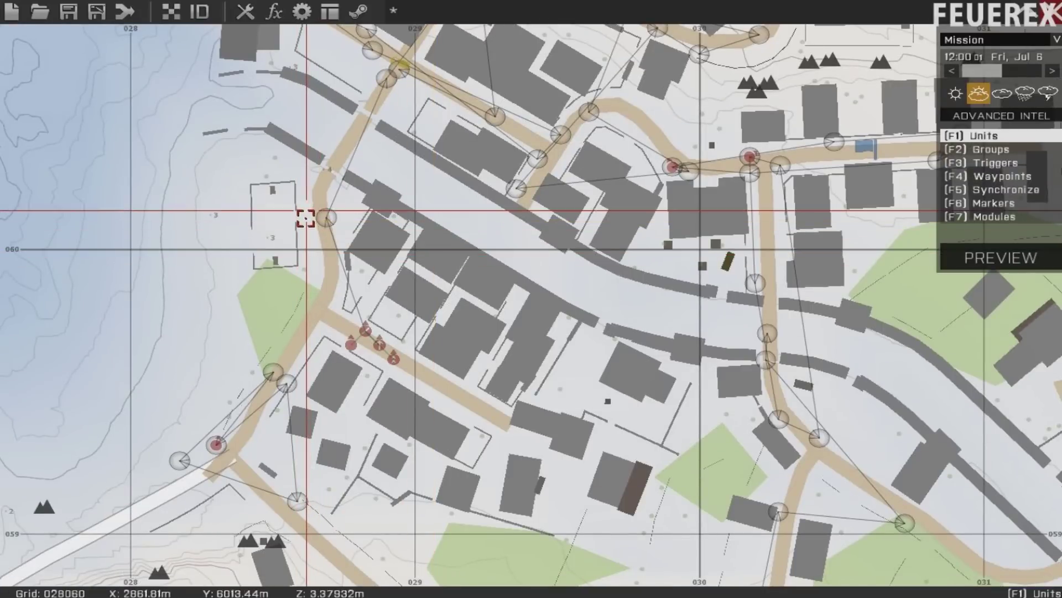
Step: Insert a Game Logic named car3 on the coastal street just north of the southwestern junction, beside the green patch
{"action": "double_click", "coordinate": [330, 266]}
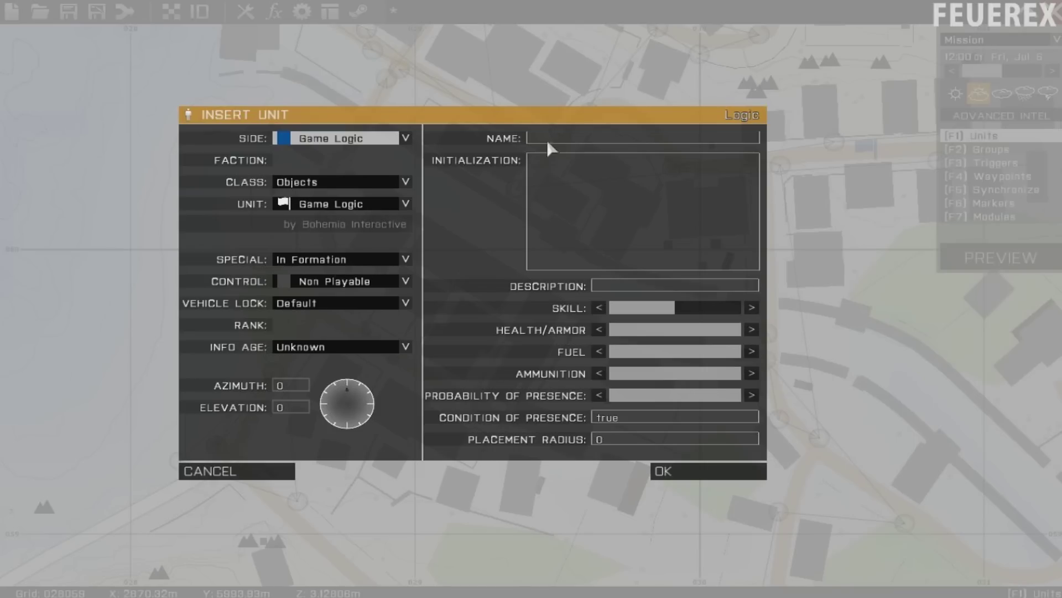
{"action": "type", "text": "car3"}
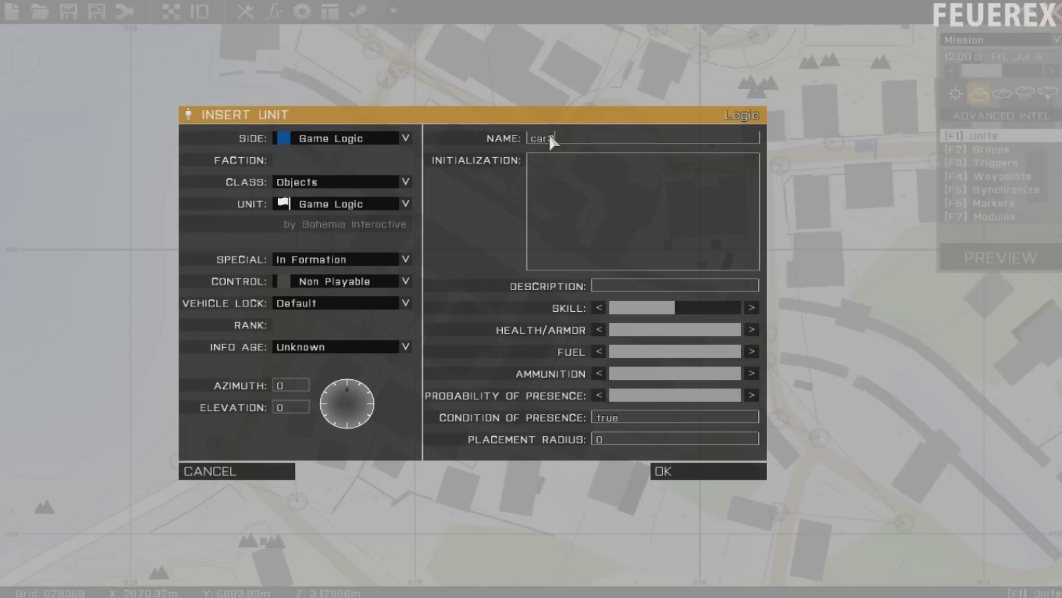
{"action": "key", "text": "Return"}
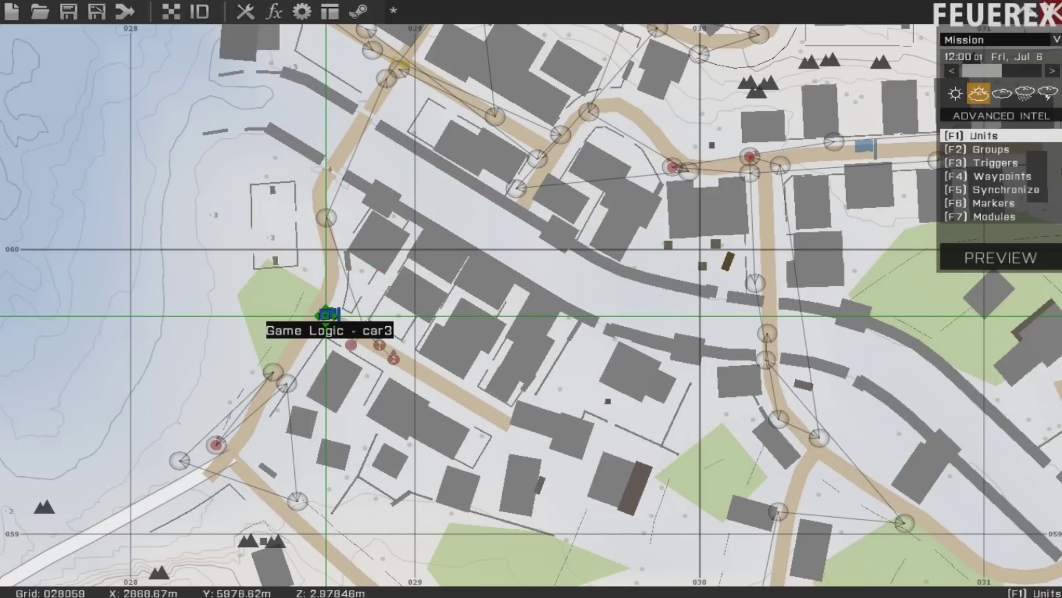
{"action": "scroll", "coordinate": [309, 287], "scroll_direction": "up", "scroll_amount": 3}
{"action": "left_click_drag", "start_coordinate": [284, 302], "coordinate": [311, 252]}
{"action": "scroll", "coordinate": [253, 307], "scroll_direction": "down", "scroll_amount": 2}
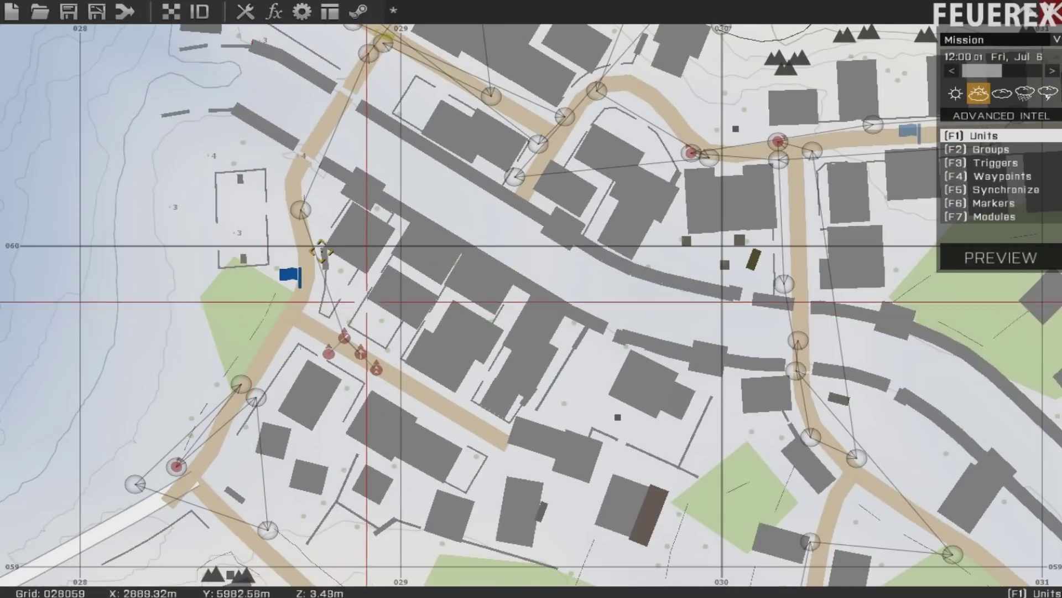
Step: Insert a Game Logic named car4 among the houses south of the canal, west of the southern street
{"action": "right_click_drag", "start_coordinate": [625, 446], "coordinate": [516, 341]}
{"action": "double_click", "coordinate": [493, 293]}
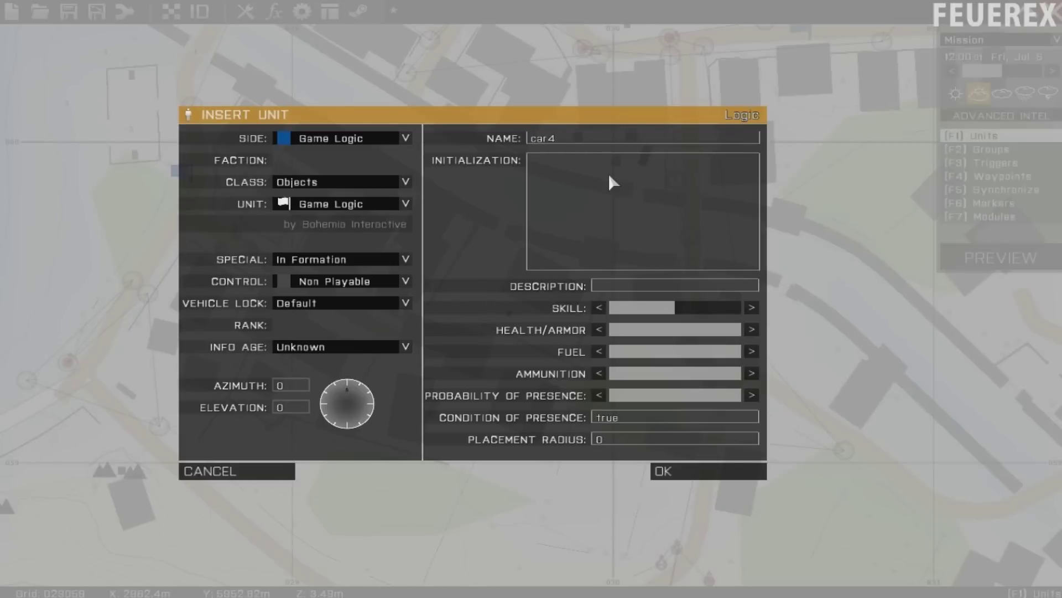
{"action": "key", "text": "Return"}
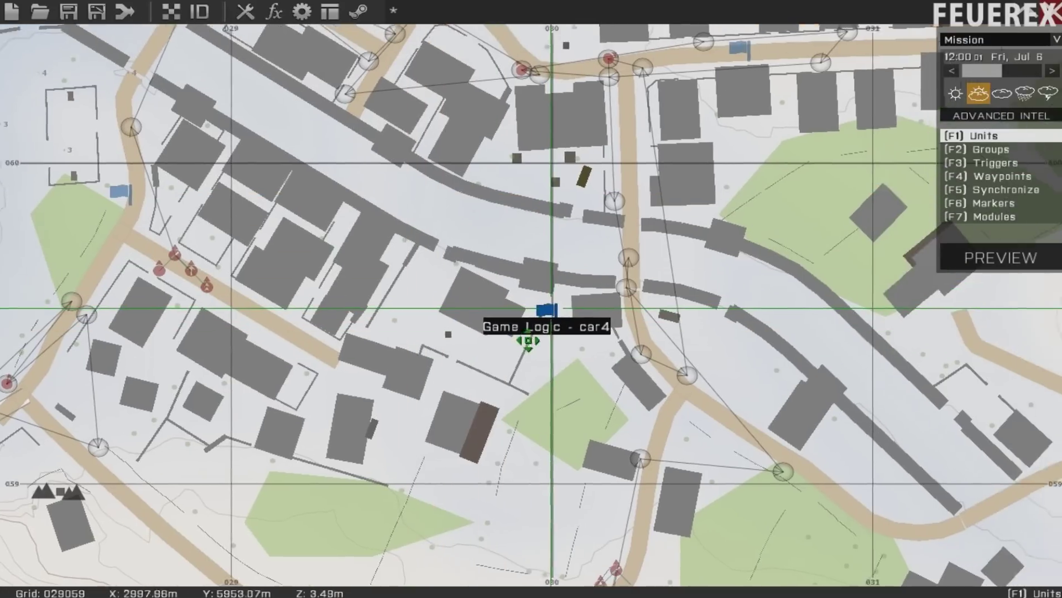
Step: Move the car4 Game Logic to the dead end of the inner southern street, between the houses
{"action": "right_click_drag", "start_coordinate": [528, 341], "coordinate": [550, 387]}
{"action": "scroll", "coordinate": [551, 387], "scroll_direction": "up", "scroll_amount": 2}
{"action": "left_click_drag", "start_coordinate": [551, 387], "coordinate": [545, 368]}
{"action": "right_click_drag", "start_coordinate": [545, 368], "coordinate": [462, 162]}
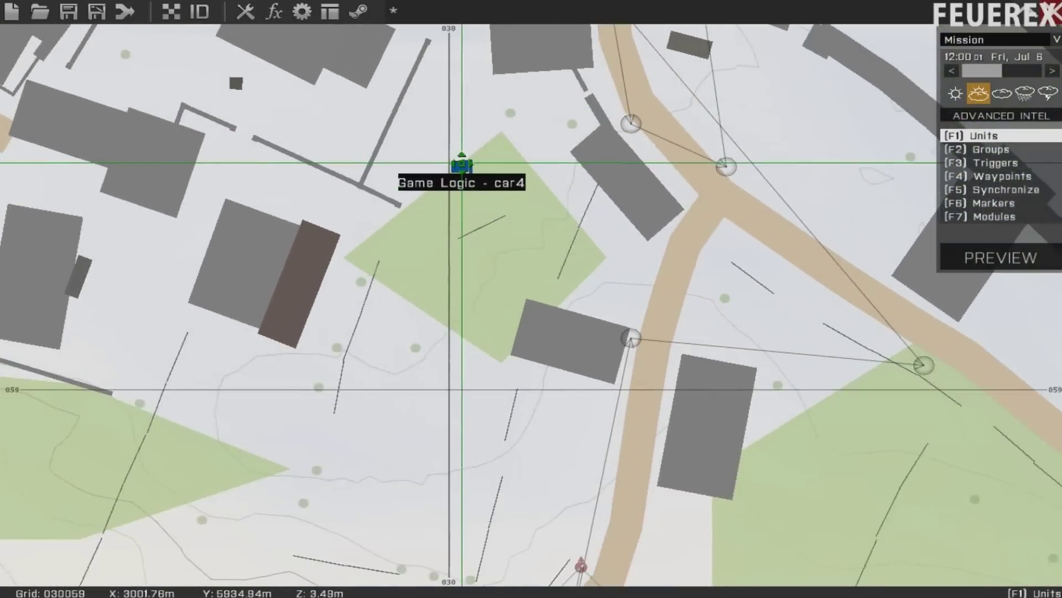
{"action": "left_click_drag", "start_coordinate": [462, 162], "coordinate": [615, 267]}
{"action": "scroll", "coordinate": [561, 271], "scroll_direction": "down", "scroll_amount": 6}
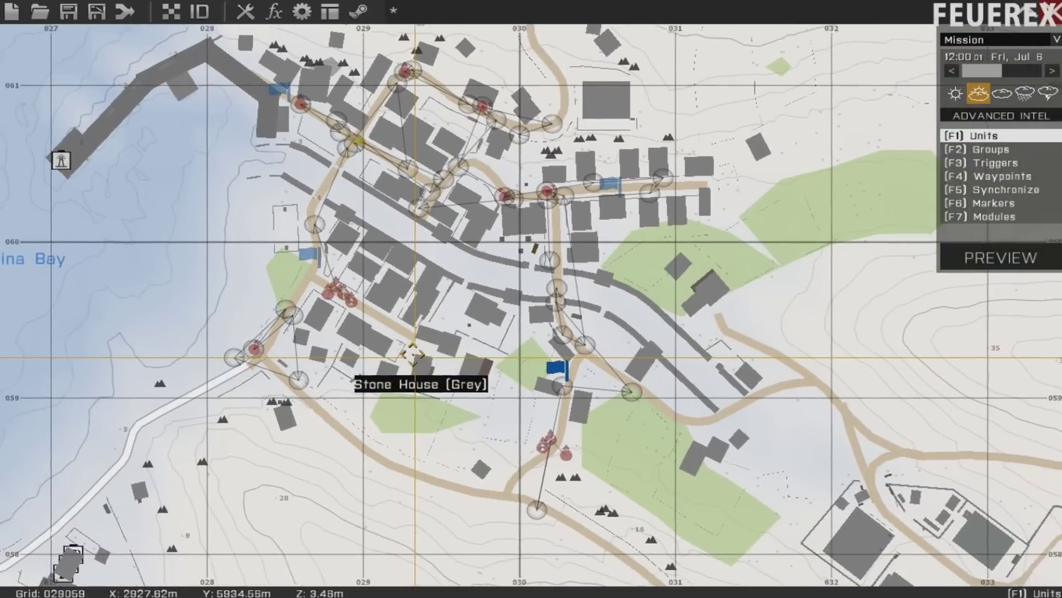
{"action": "right_click_drag", "start_coordinate": [412, 354], "coordinate": [409, 368]}
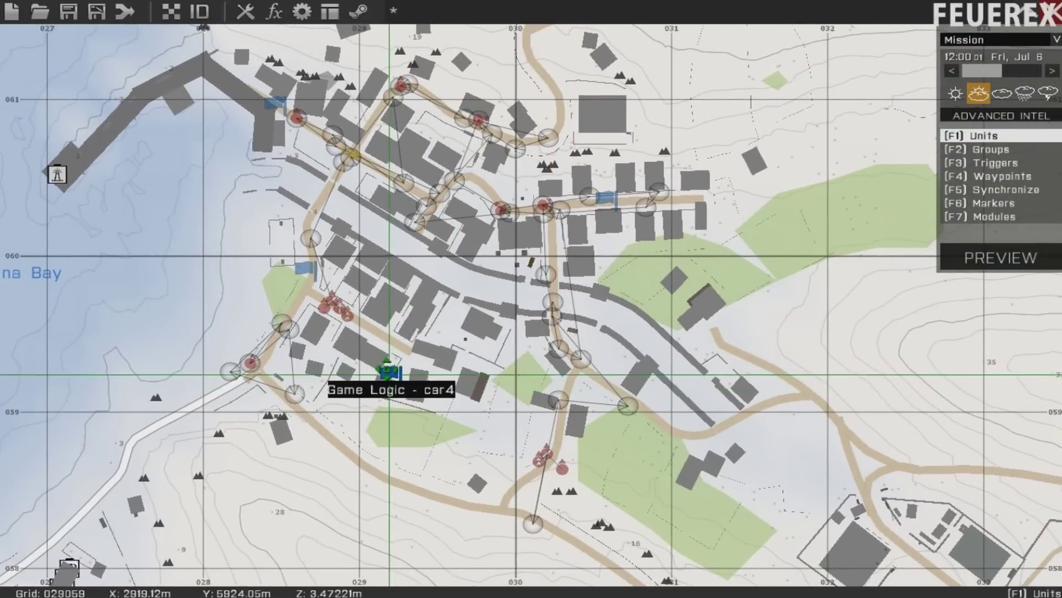
{"action": "scroll", "coordinate": [389, 374], "scroll_direction": "up", "scroll_amount": 4}
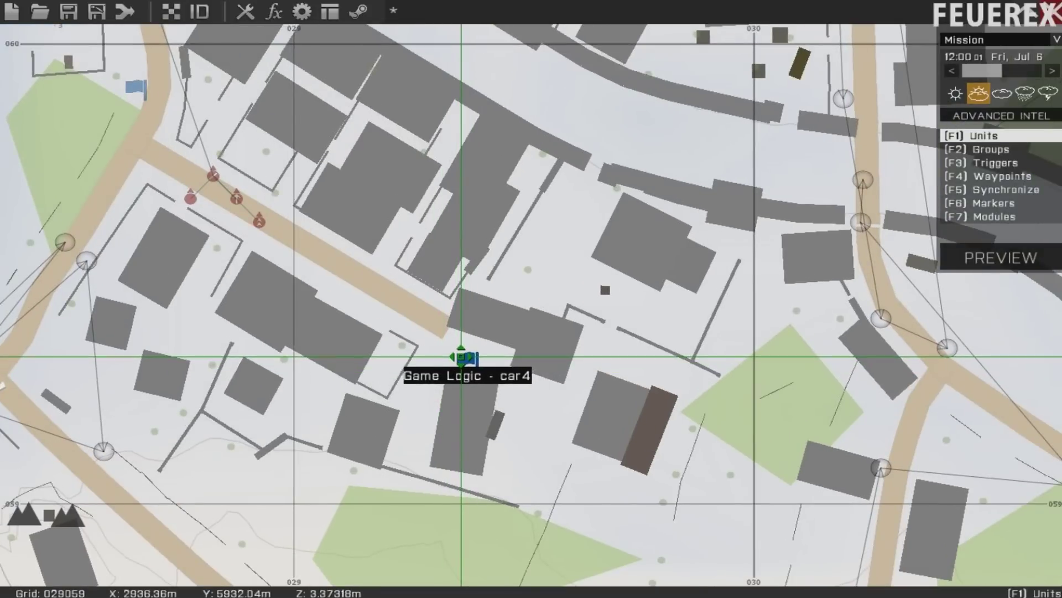
{"action": "scroll", "coordinate": [409, 299], "scroll_direction": "down", "scroll_amount": 4}
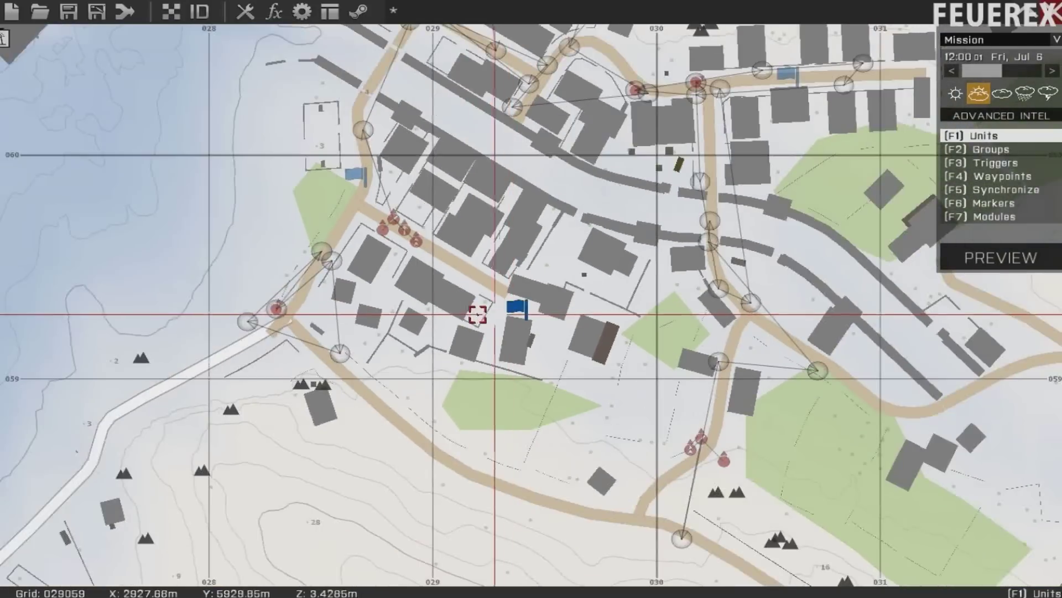
Step: Insert a Game Logic named p1 northeast of town and place it inside the walled compound beside its small grey building
{"action": "right_click_drag", "start_coordinate": [524, 190], "coordinate": [410, 342]}
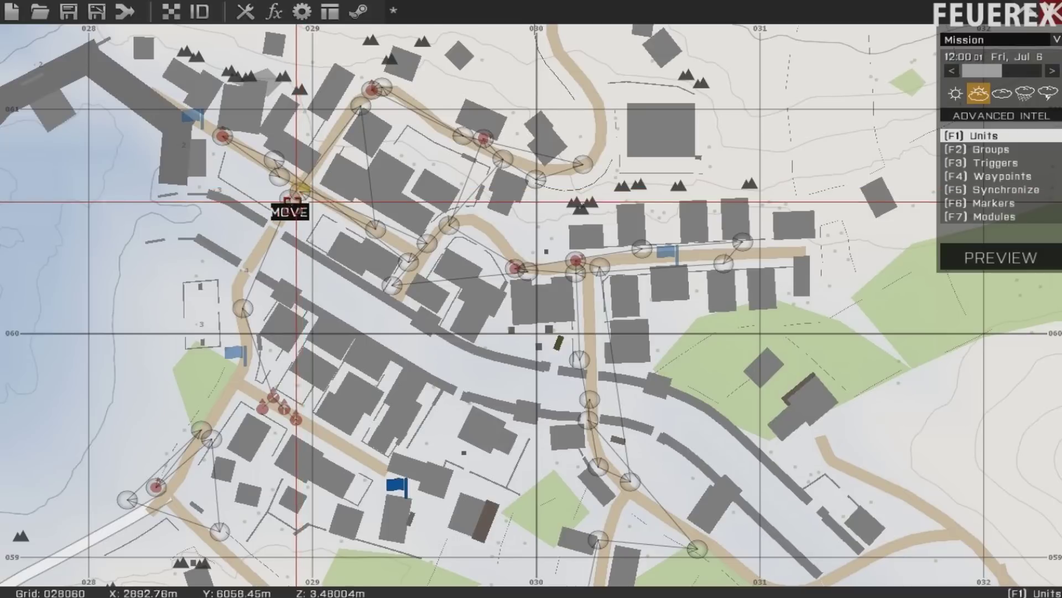
{"action": "right_click_drag", "start_coordinate": [214, 219], "coordinate": [346, 285]}
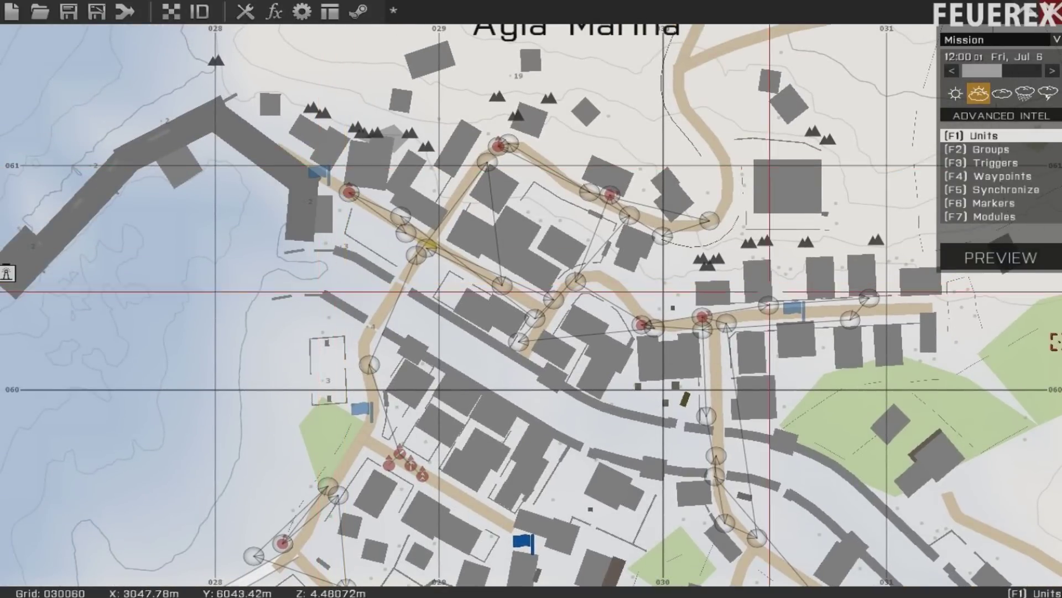
{"action": "scroll", "coordinate": [463, 457], "scroll_direction": "down", "scroll_amount": 3}
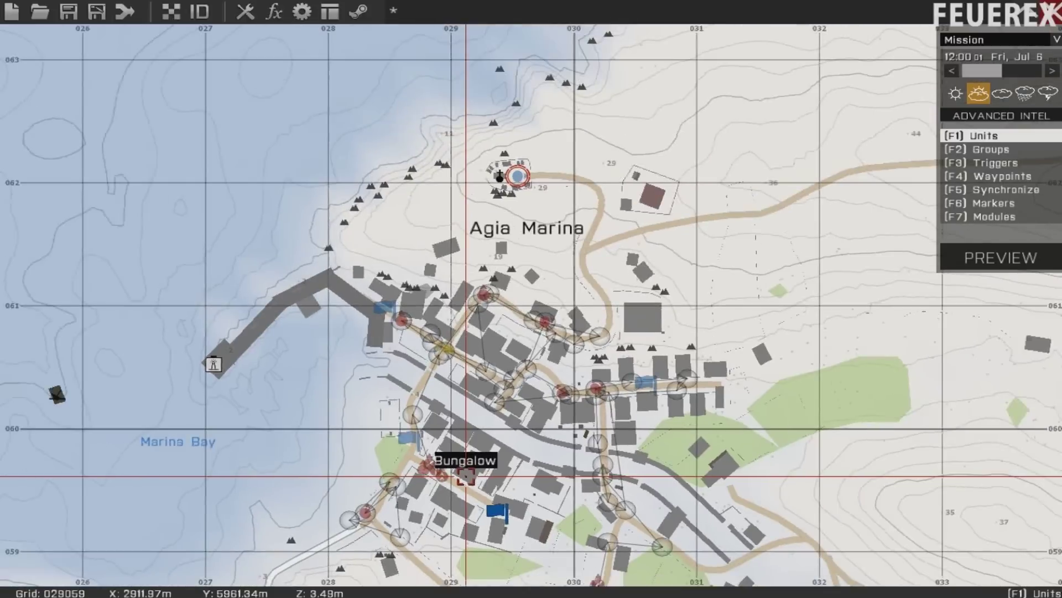
{"action": "right_click_drag", "start_coordinate": [537, 246], "coordinate": [396, 339]}
{"action": "double_click", "coordinate": [409, 244]}
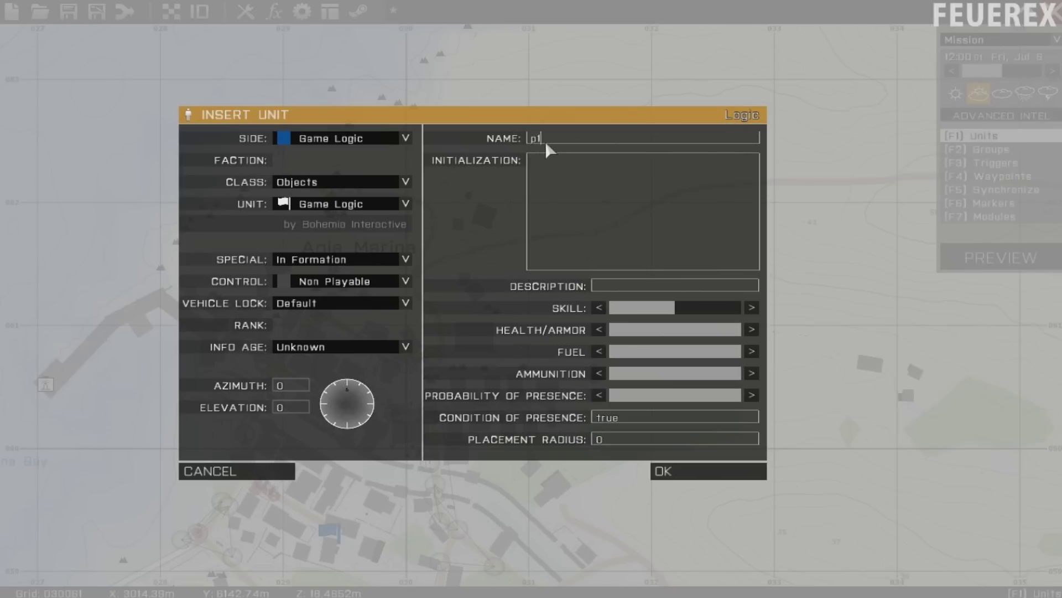
{"action": "key", "text": "Return"}
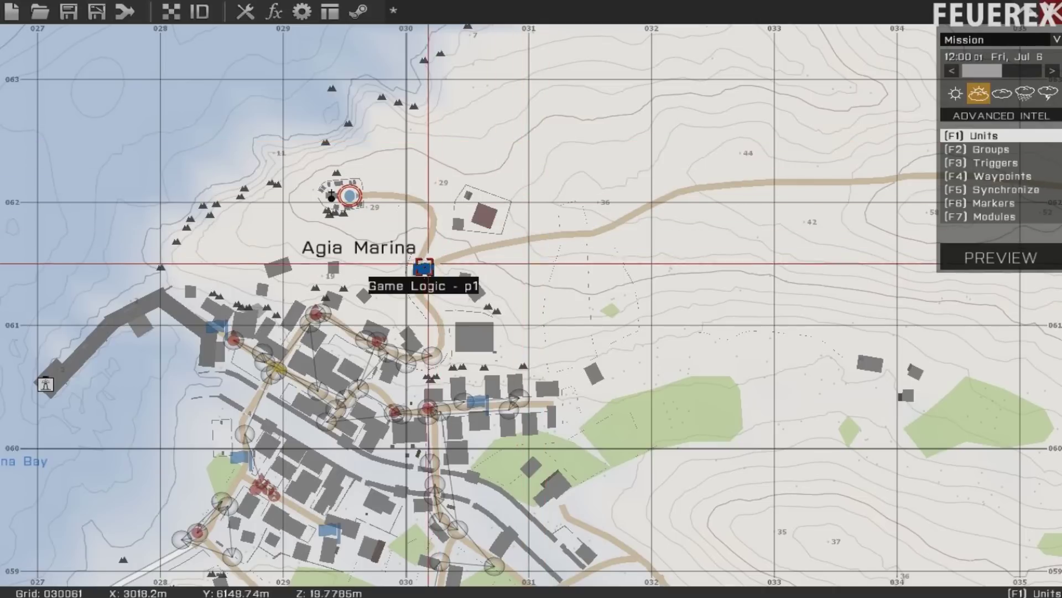
{"action": "scroll", "coordinate": [428, 264], "scroll_direction": "up", "scroll_amount": 3}
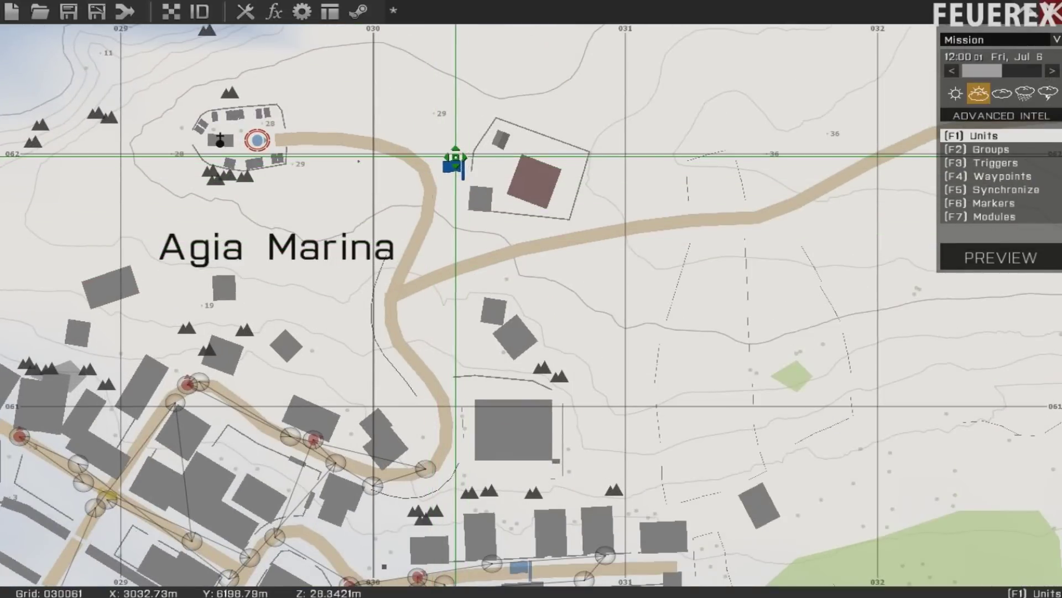
{"action": "left_click_drag", "start_coordinate": [455, 156], "coordinate": [479, 165]}
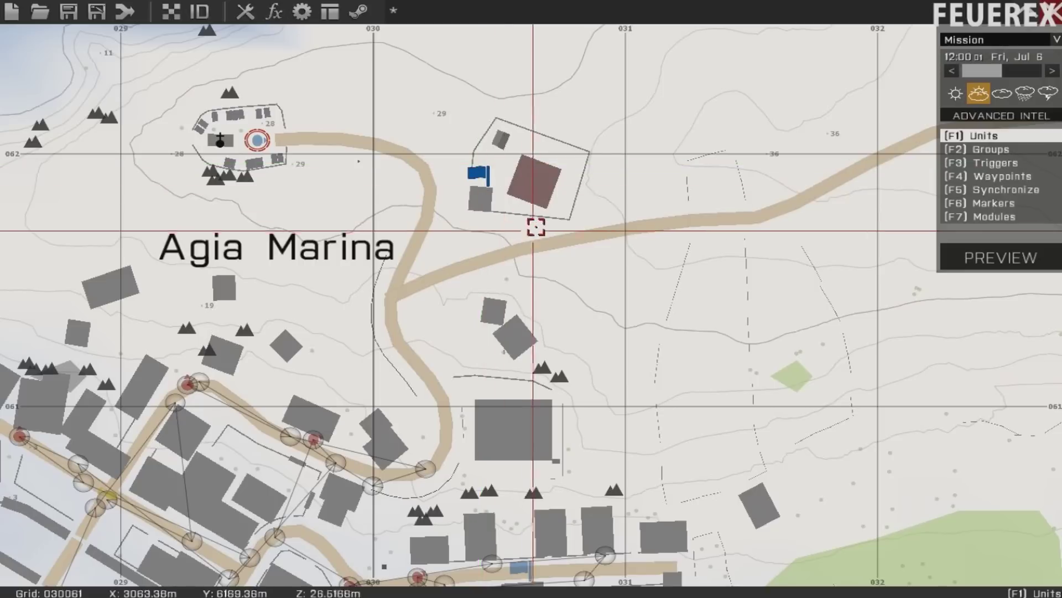
Step: Insert a Game Logic named p2 beside the two houses south of the compound and separate it from p1's group
{"action": "double_click", "coordinate": [505, 303]}
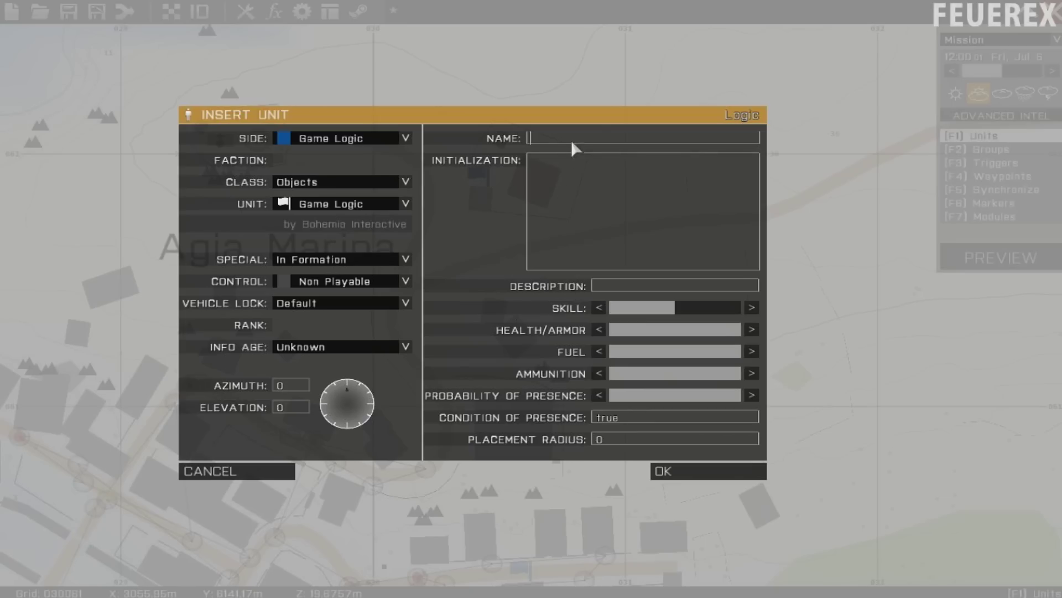
{"action": "left_click", "coordinate": [571, 140]}
{"action": "type", "text": "a"}
{"action": "key", "text": "Return"}
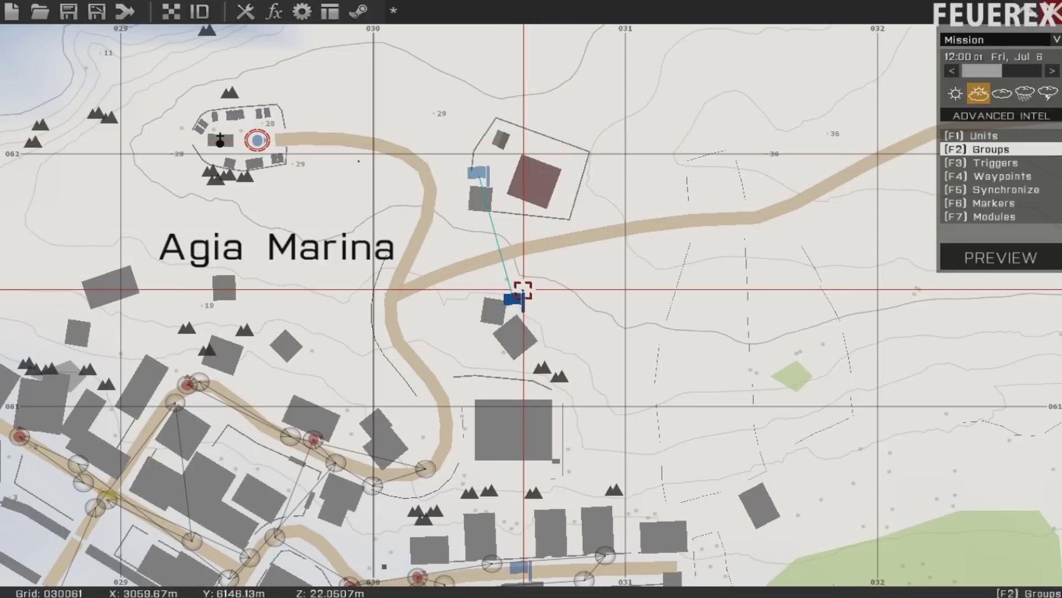
{"action": "left_click_drag", "start_coordinate": [516, 301], "coordinate": [695, 318]}
Step: Move the p2 Game Logic east onto open ground just above the small green patch
{"action": "right_click_drag", "start_coordinate": [696, 315], "coordinate": [580, 208]}
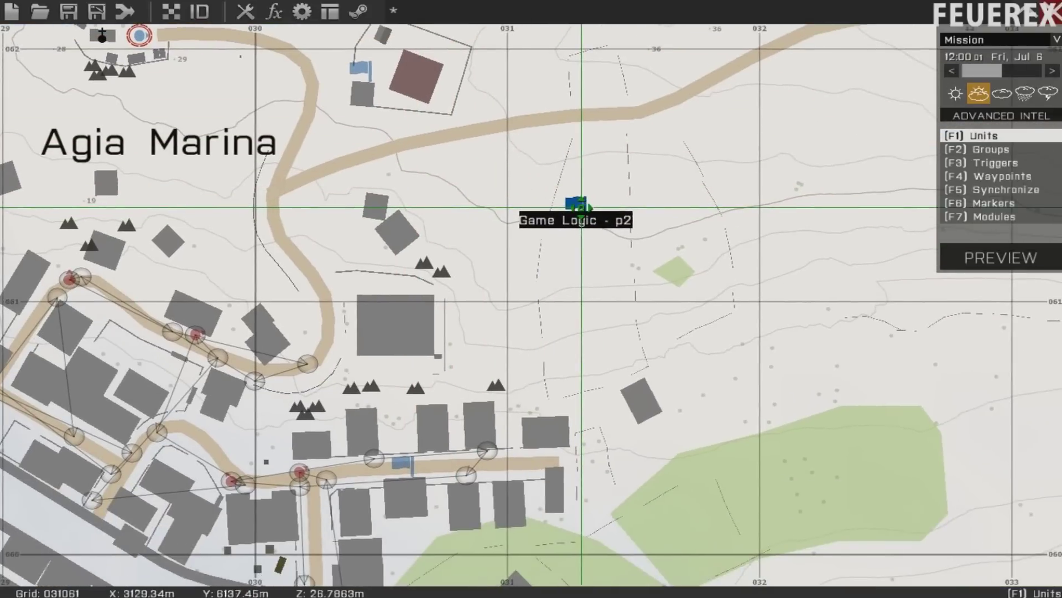
{"action": "left_click_drag", "start_coordinate": [580, 208], "coordinate": [666, 247]}
{"action": "scroll", "coordinate": [666, 248], "scroll_direction": "up", "scroll_amount": 2}
{"action": "scroll", "coordinate": [664, 246], "scroll_direction": "down", "scroll_amount": 5}
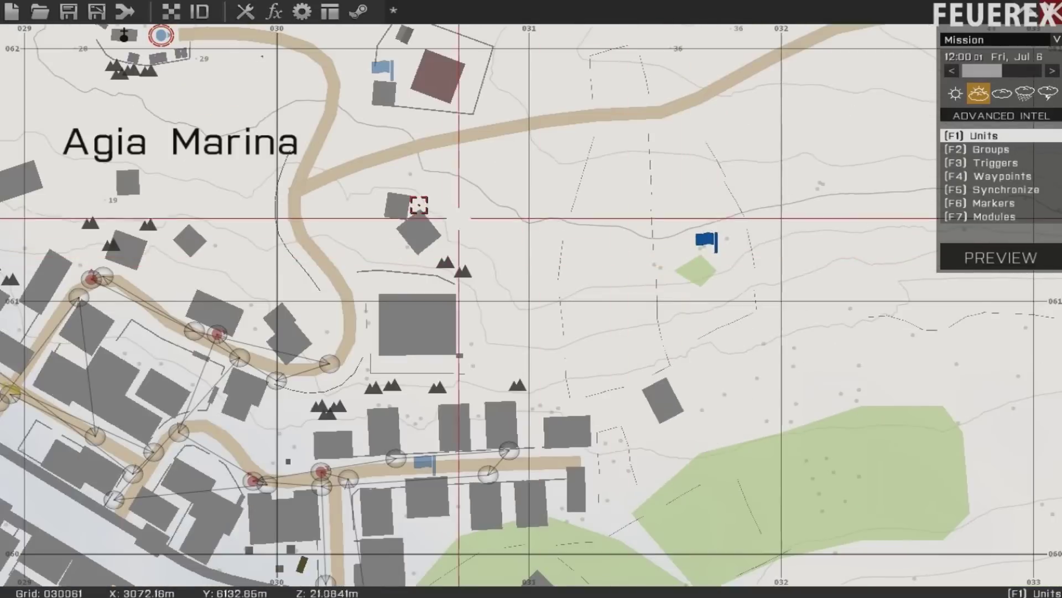
Step: Insert a Game Logic named p3 between the eastern road and the two houses, and separate it from its group
{"action": "right_click_drag", "start_coordinate": [418, 206], "coordinate": [630, 237]}
{"action": "double_click", "coordinate": [629, 236]}
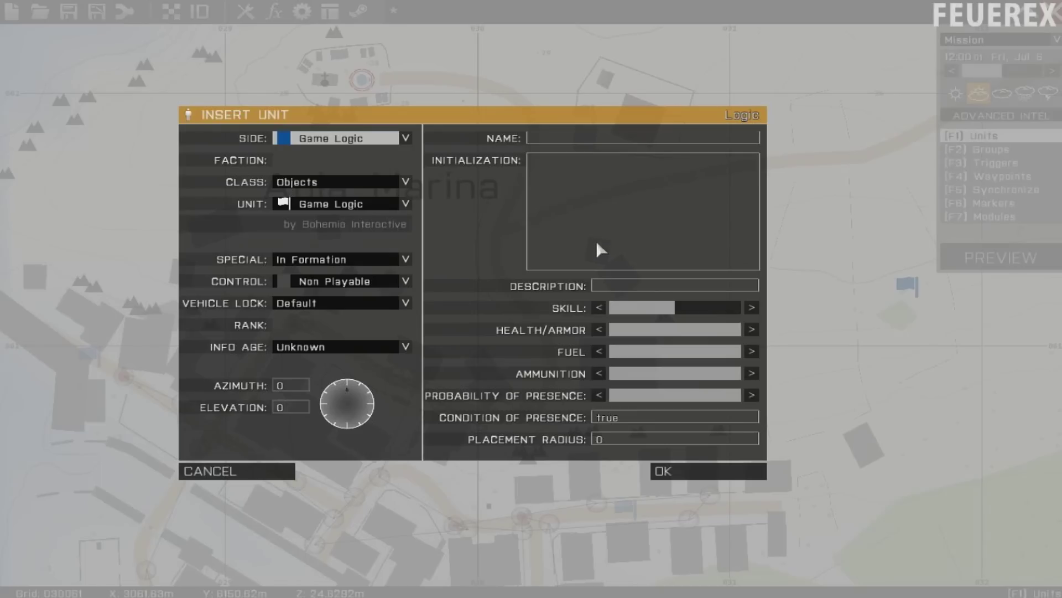
{"action": "type", "text": "p3"}
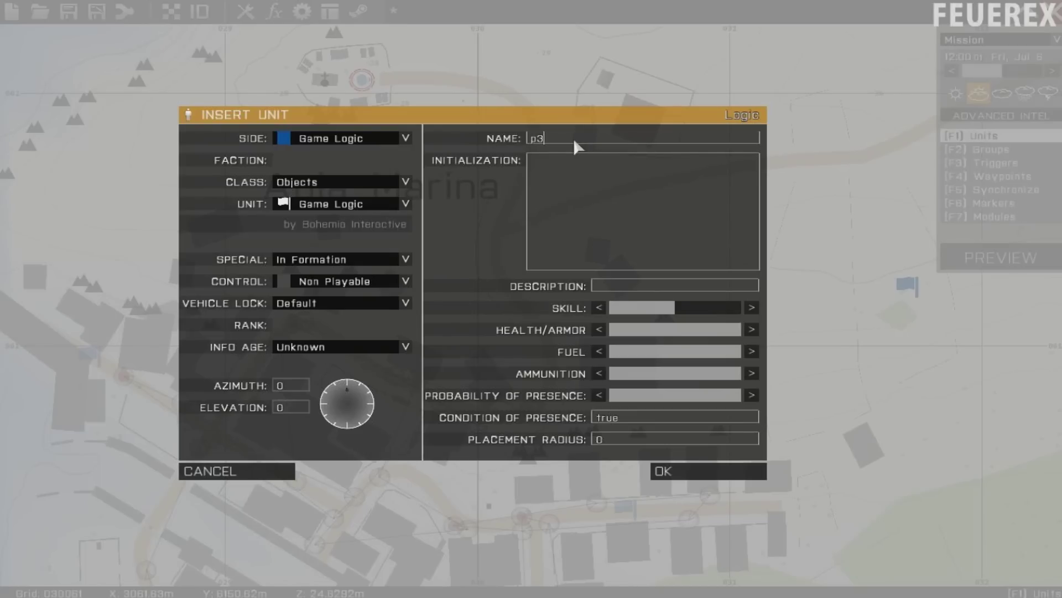
{"action": "key", "text": "Return"}
{"action": "left_click_drag", "start_coordinate": [636, 212], "coordinate": [520, 212]}
{"action": "key", "text": "F1"}
{"action": "key", "text": "F2"}
{"action": "left_click_drag", "start_coordinate": [633, 214], "coordinate": [480, 207]}
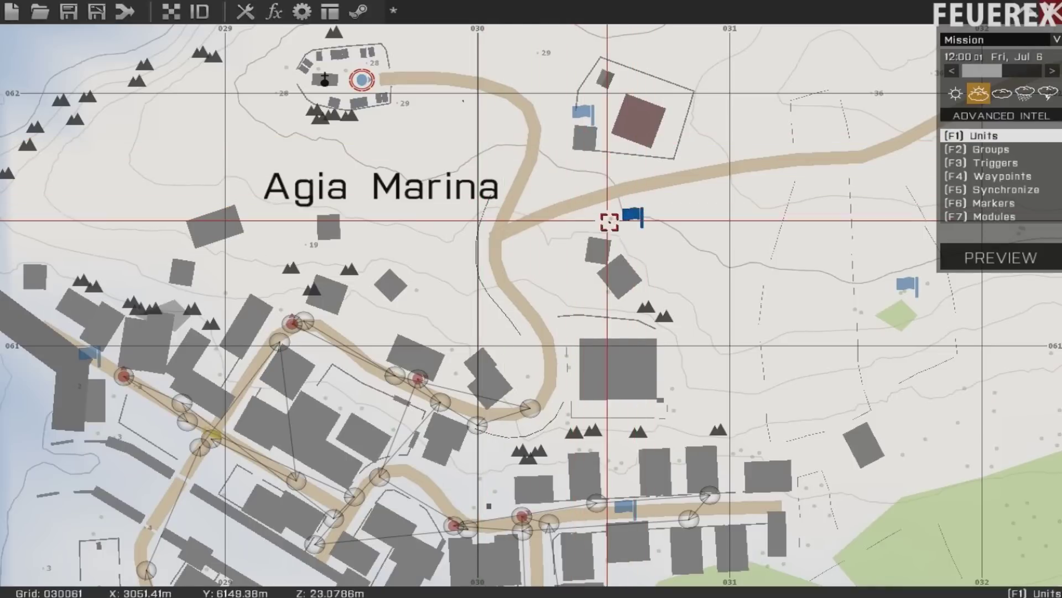
Step: Move the p3 Game Logic to the hilltop north of town, just west of the walled church grounds
{"action": "left_click_drag", "start_coordinate": [623, 220], "coordinate": [368, 252]}
{"action": "right_click_drag", "start_coordinate": [367, 251], "coordinate": [624, 306]}
{"action": "left_click_drag", "start_coordinate": [624, 306], "coordinate": [409, 276]}
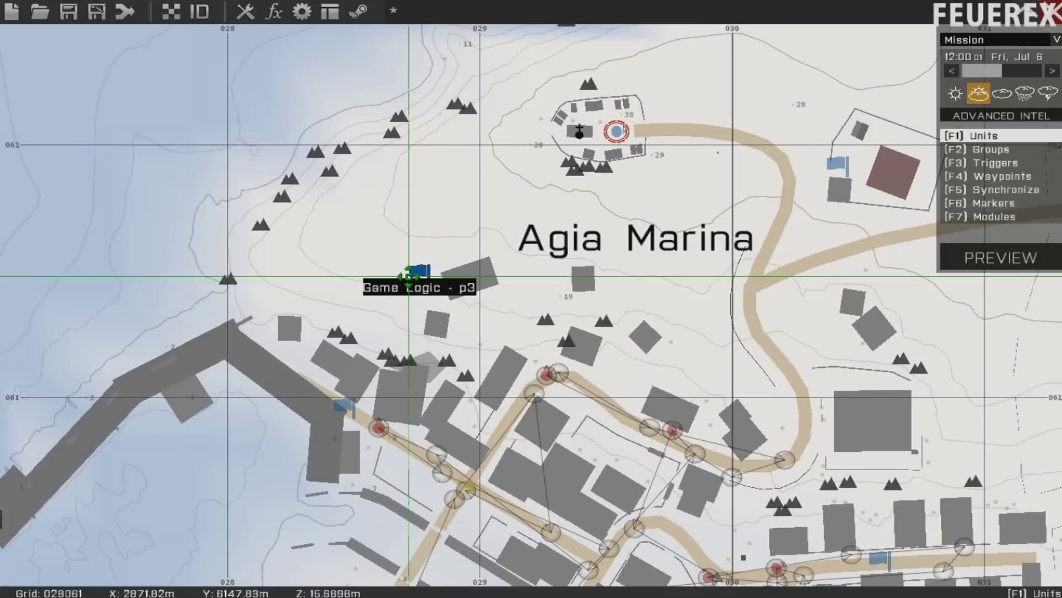
{"action": "right_click_drag", "start_coordinate": [408, 276], "coordinate": [479, 194]}
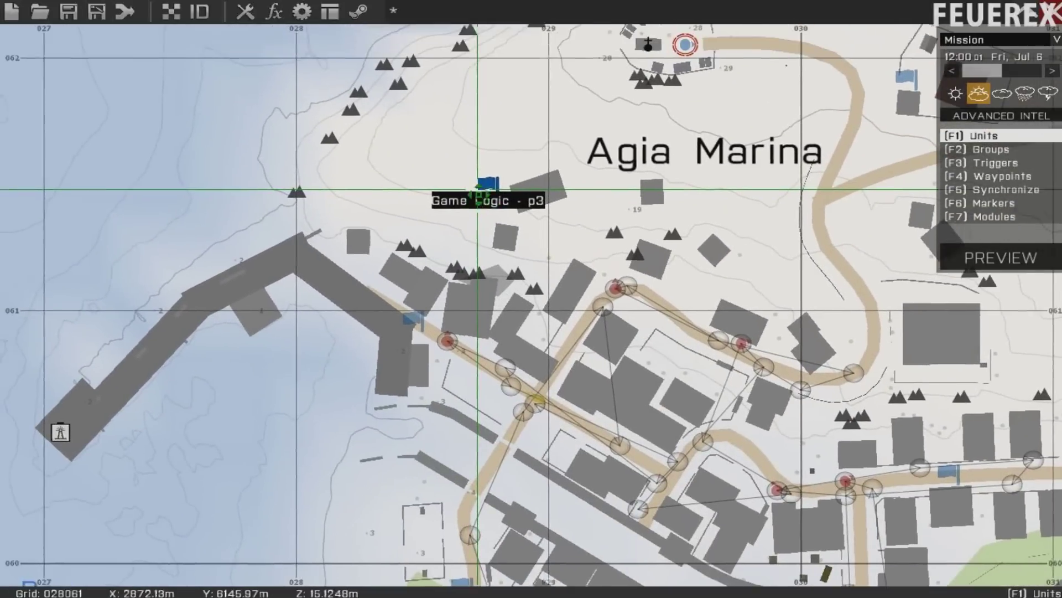
{"action": "left_click_drag", "start_coordinate": [477, 191], "coordinate": [410, 233]}
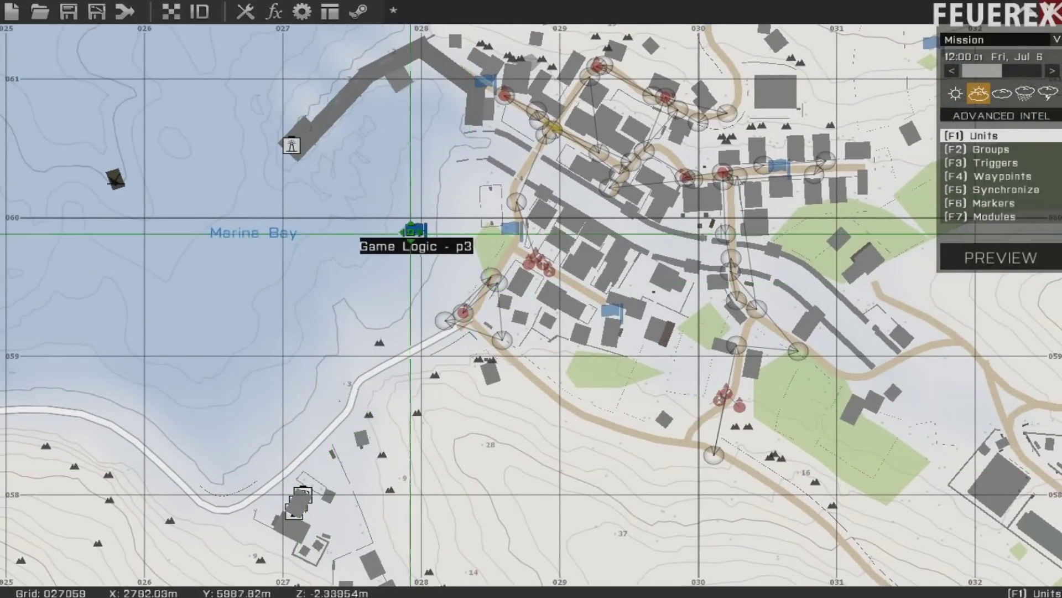
{"action": "right_click_drag", "start_coordinate": [410, 231], "coordinate": [220, 225]}
{"action": "left_click_drag", "start_coordinate": [220, 225], "coordinate": [113, 392]}
{"action": "right_click_drag", "start_coordinate": [113, 392], "coordinate": [143, 476]}
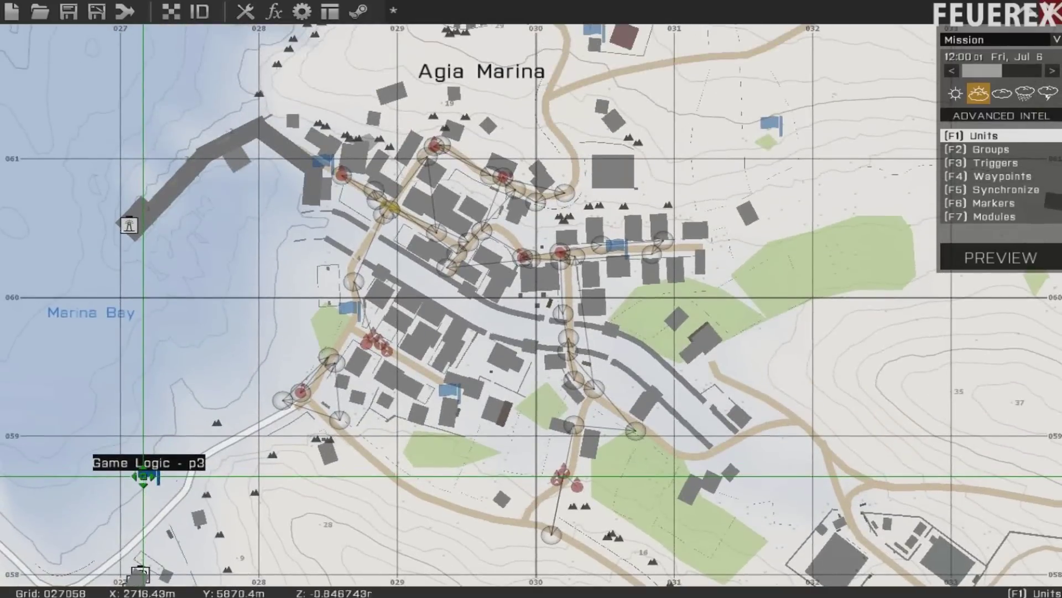
{"action": "left_click_drag", "start_coordinate": [143, 476], "coordinate": [377, 114]}
{"action": "right_click_drag", "start_coordinate": [377, 114], "coordinate": [405, 261]}
{"action": "left_click_drag", "start_coordinate": [406, 261], "coordinate": [429, 162]}
{"action": "scroll", "coordinate": [427, 165], "scroll_direction": "up", "scroll_amount": 2}
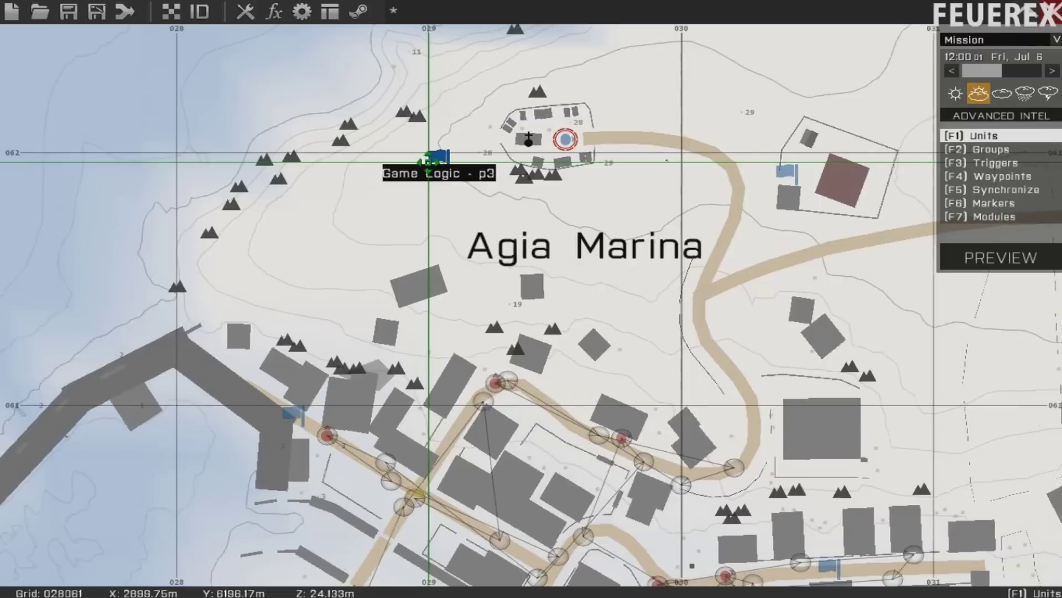
{"action": "scroll", "coordinate": [429, 162], "scroll_direction": "up", "scroll_amount": 5}
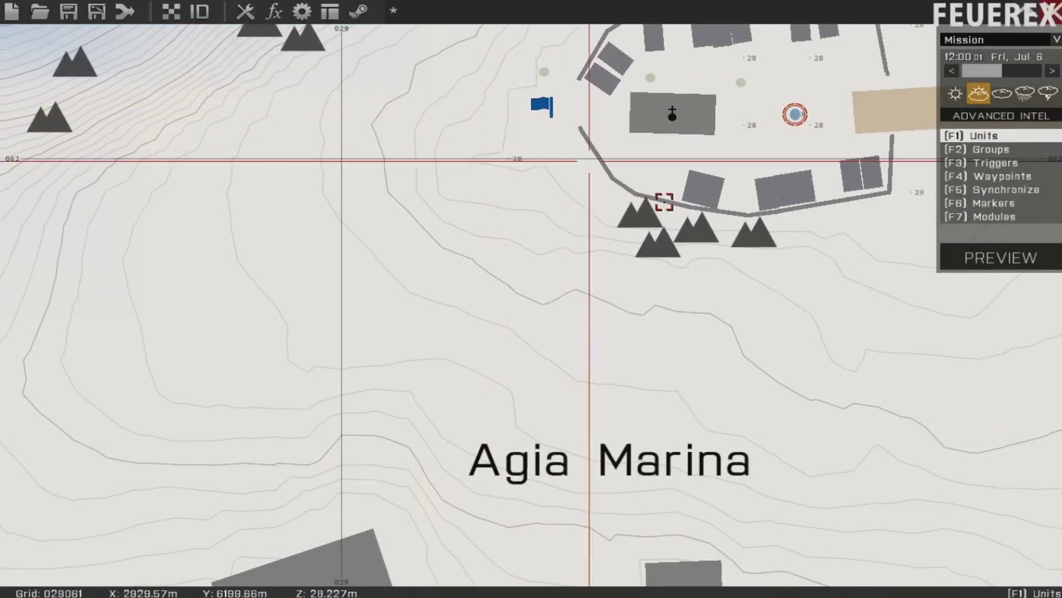
Step: Insert a Game Logic named p4 on the slope south of p3 and separate it from p3's group
{"action": "double_click", "coordinate": [515, 396]}
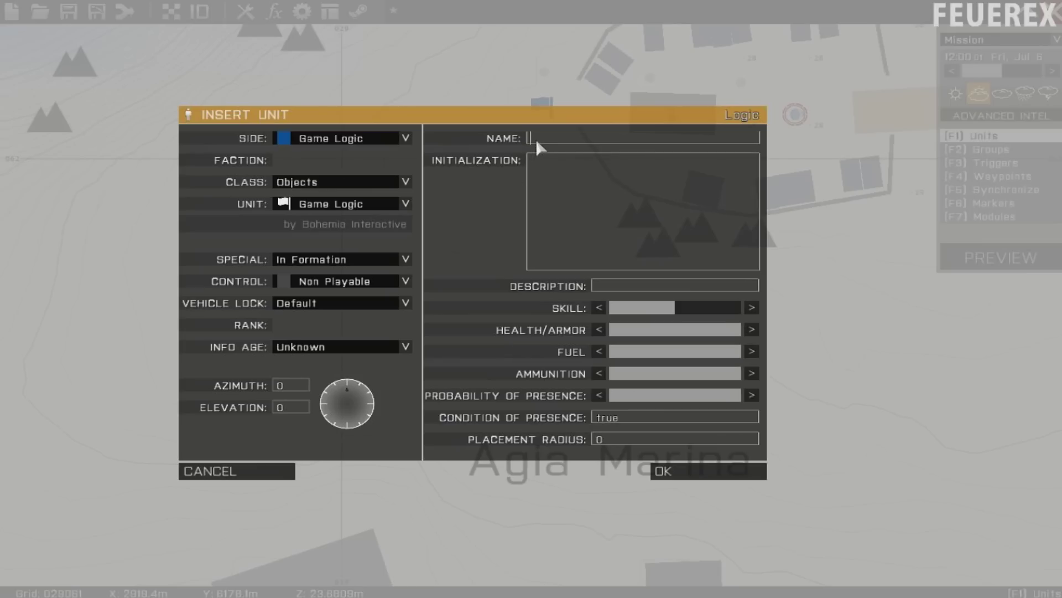
{"action": "type", "text": "p4"}
{"action": "key", "text": "Return"}
{"action": "key", "text": "F2"}
{"action": "key", "text": "F1"}
Step: Move the p4 Game Logic into the large green field east of town
{"action": "left_click_drag", "start_coordinate": [508, 339], "coordinate": [476, 346]}
{"action": "scroll", "coordinate": [492, 340], "scroll_direction": "down", "scroll_amount": 5}
{"action": "right_click_drag", "start_coordinate": [477, 346], "coordinate": [296, 159]}
{"action": "left_click_drag", "start_coordinate": [297, 159], "coordinate": [242, 155]}
{"action": "right_click_drag", "start_coordinate": [243, 155], "coordinate": [165, 123]}
{"action": "left_click_drag", "start_coordinate": [165, 123], "coordinate": [671, 257]}
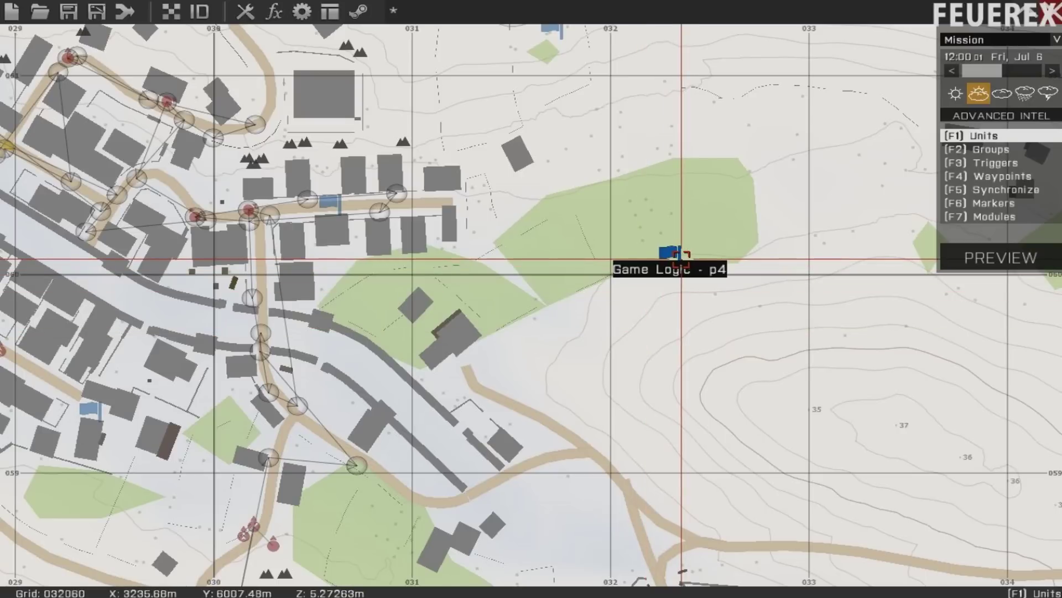
{"action": "left_click_drag", "start_coordinate": [663, 259], "coordinate": [667, 237]}
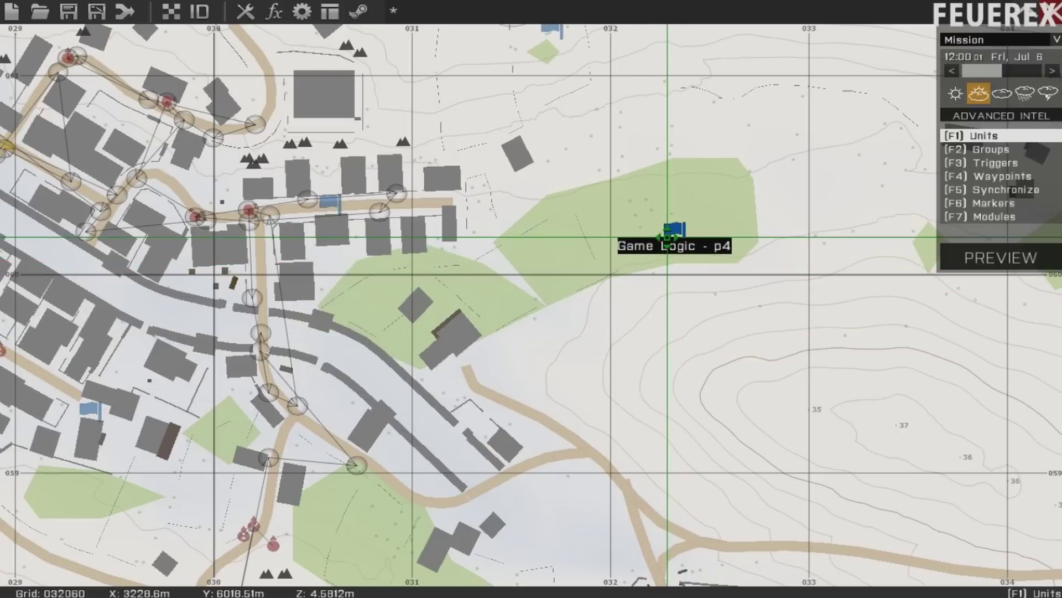
{"action": "right_click_drag", "start_coordinate": [492, 304], "coordinate": [677, 416]}
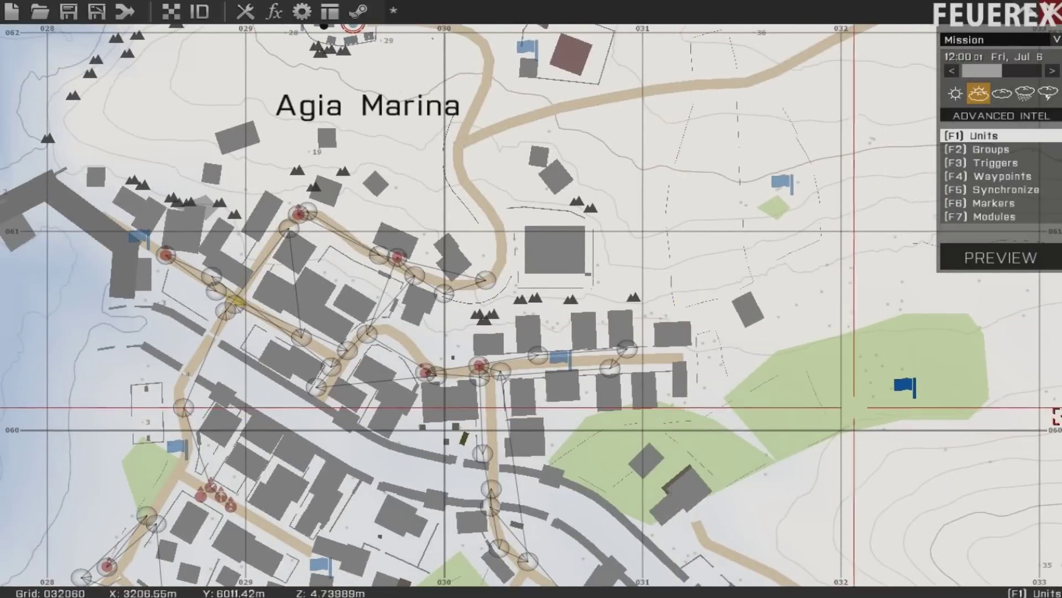
Step: Insert a trigger in the open ground northeast of town, south of the eastbound road, with its activation set to Anybody
{"action": "right_click_drag", "start_coordinate": [337, 165], "coordinate": [500, 318]}
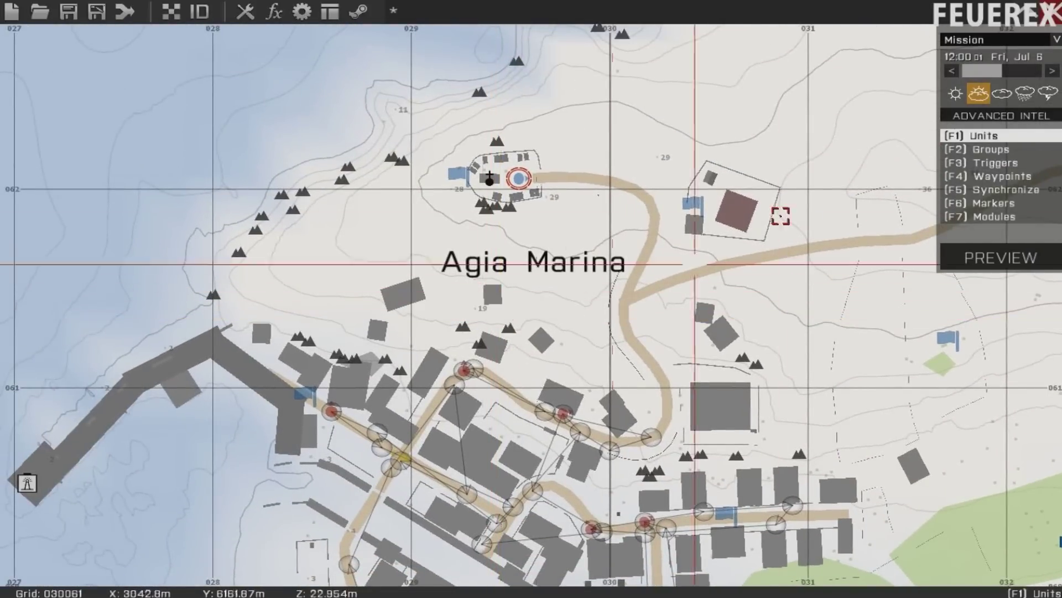
{"action": "right_click_drag", "start_coordinate": [619, 299], "coordinate": [422, 304]}
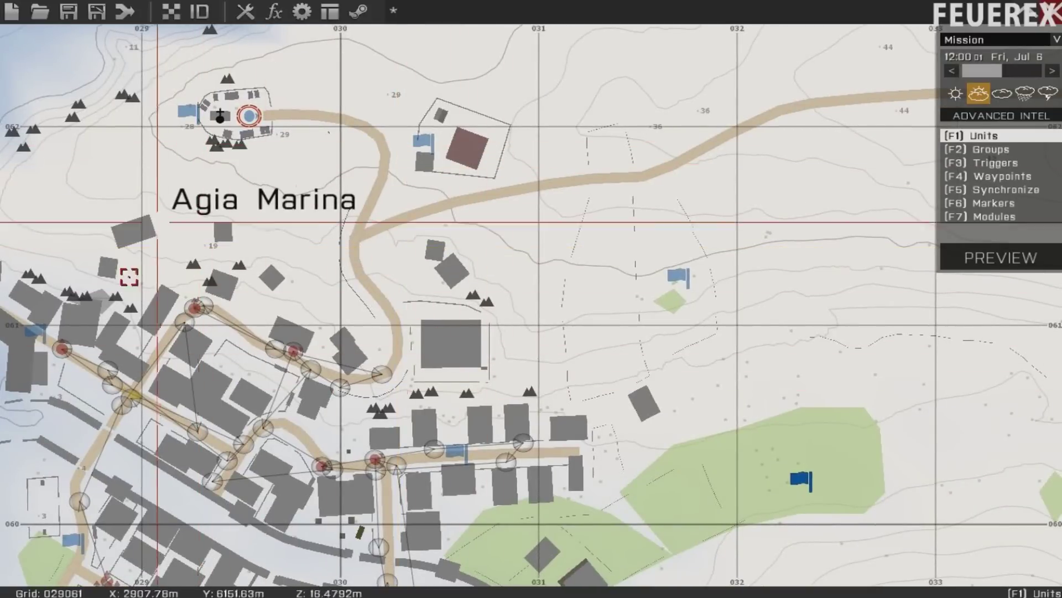
{"action": "scroll", "coordinate": [379, 275], "scroll_direction": "down", "scroll_amount": 3}
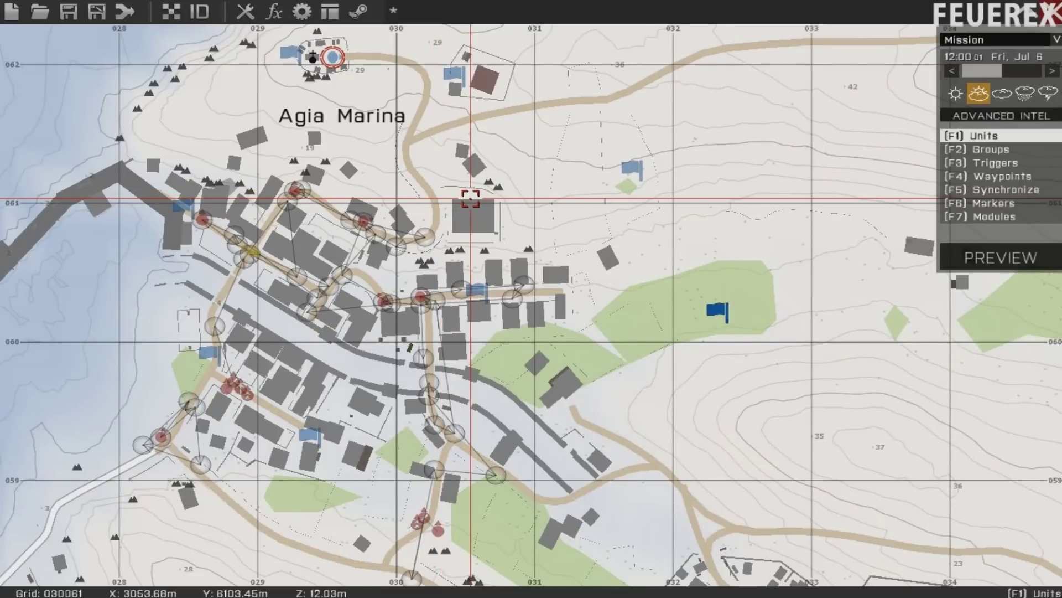
{"action": "key", "text": "F3"}
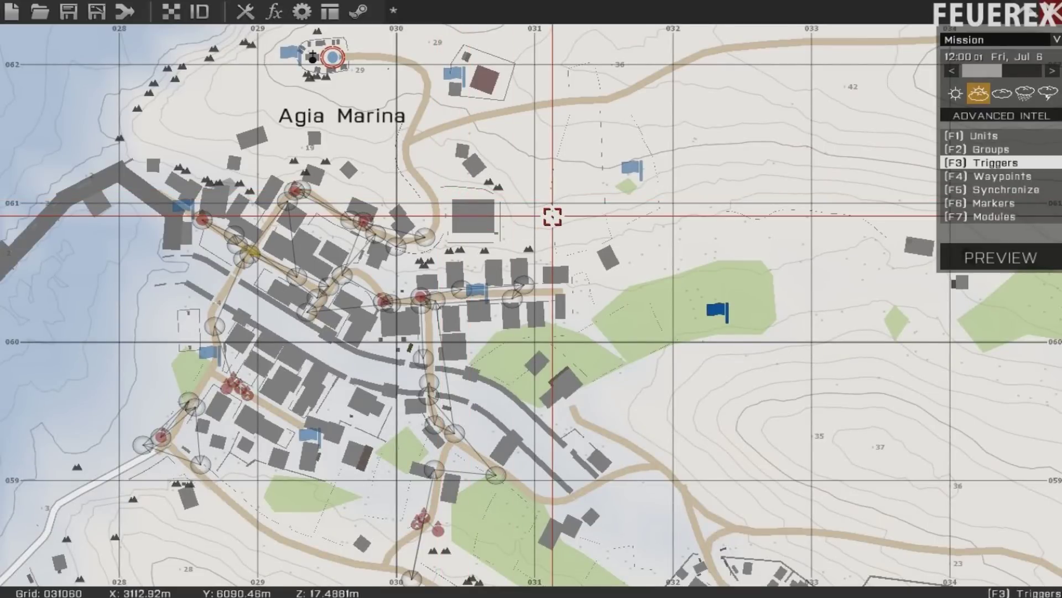
{"action": "scroll", "coordinate": [548, 213], "scroll_direction": "down", "scroll_amount": 3}
{"action": "scroll", "coordinate": [571, 244], "scroll_direction": "up", "scroll_amount": 2}
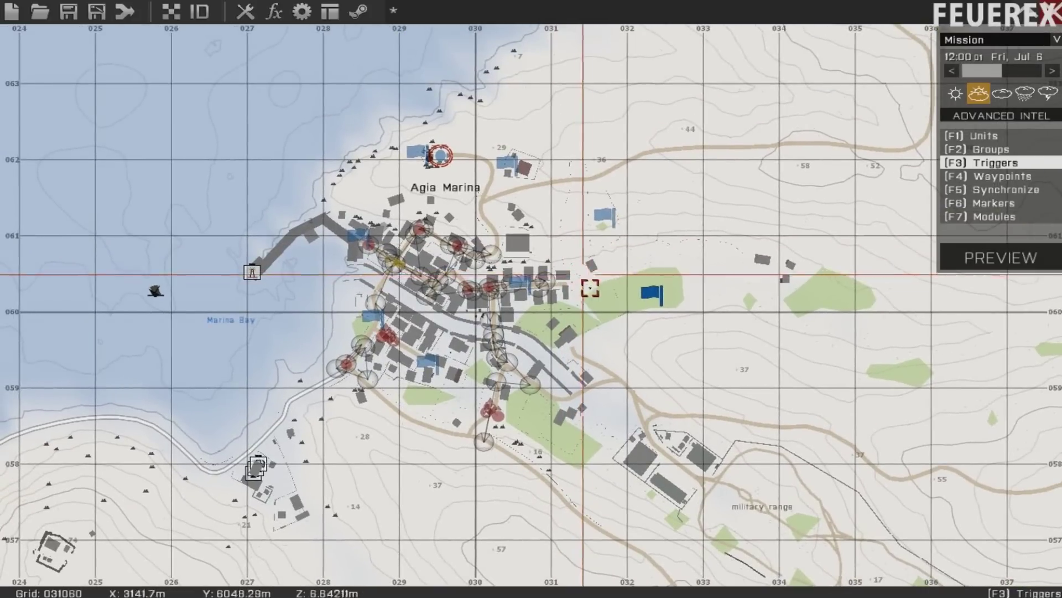
{"action": "scroll", "coordinate": [531, 193], "scroll_direction": "up", "scroll_amount": 1}
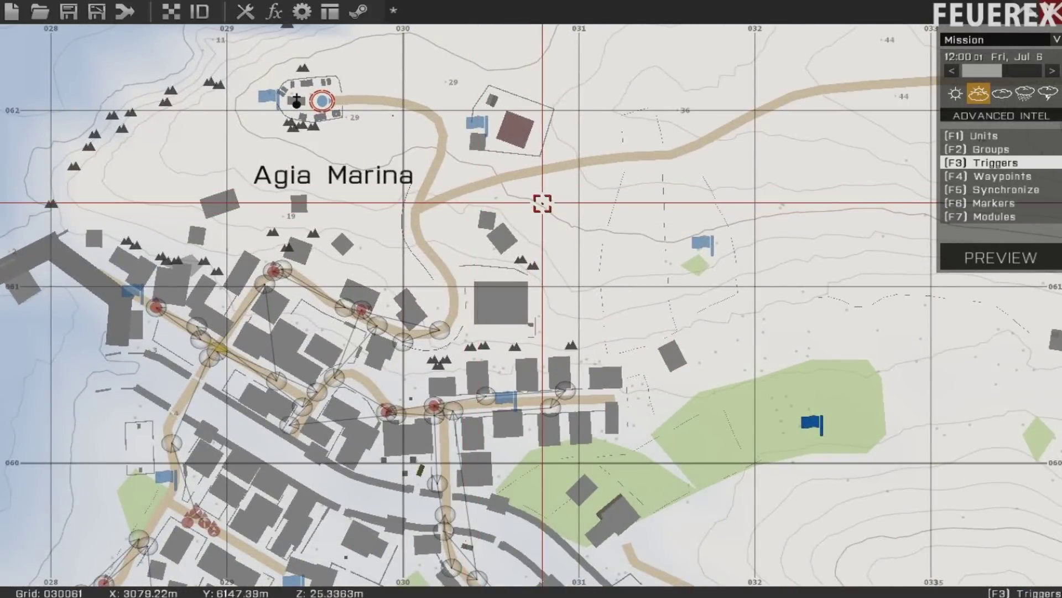
{"action": "double_click", "coordinate": [542, 207]}
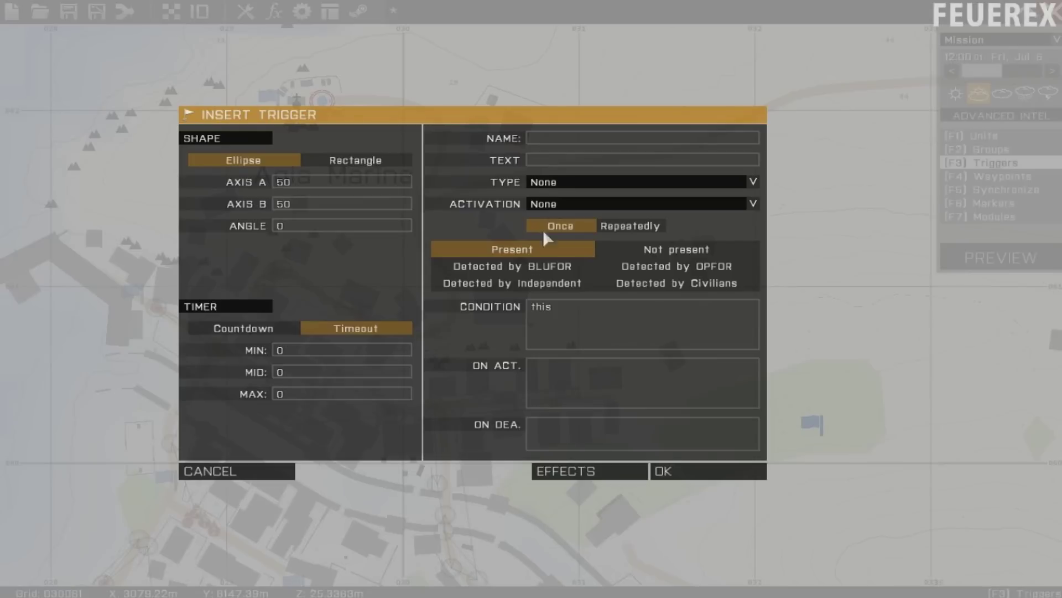
{"action": "left_click", "coordinate": [571, 203]}
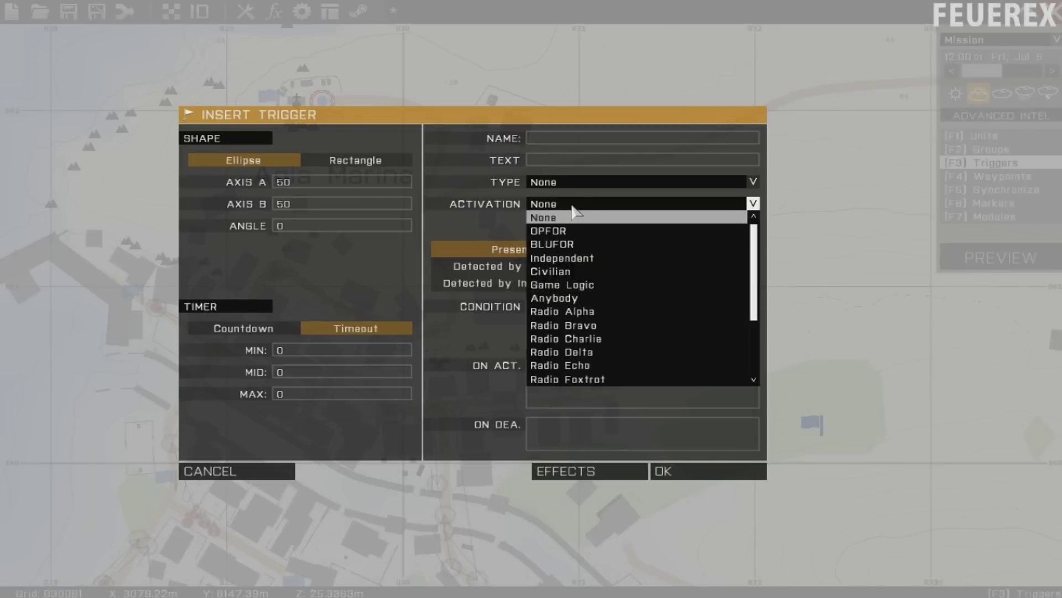
{"action": "left_click", "coordinate": [589, 296]}
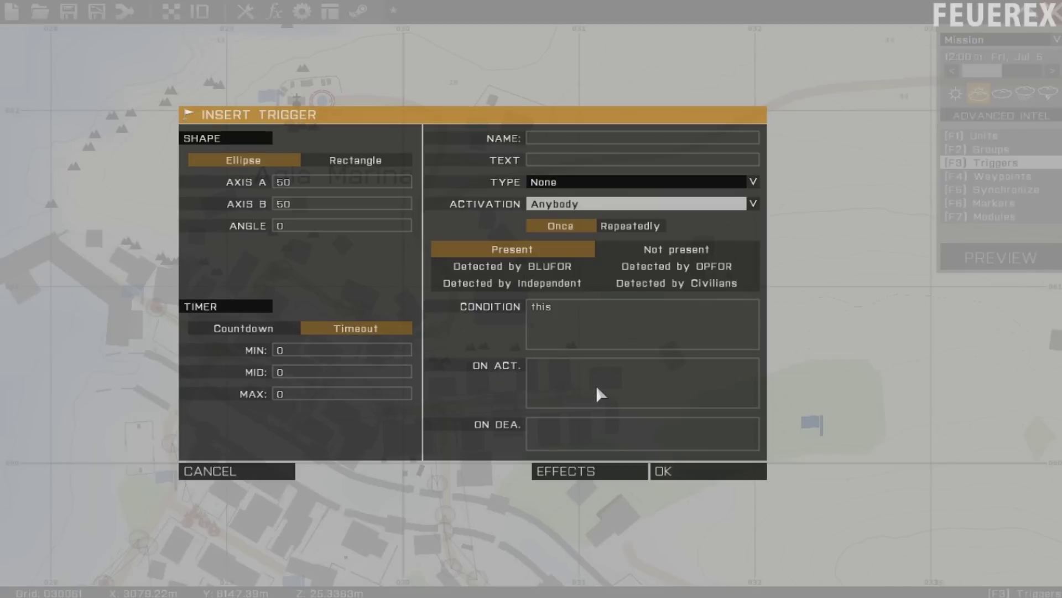
Step: Set the trigger's countdown to 3 for min, mid and max, and move it among the houses south of the Agia Marina label
{"action": "left_click", "coordinate": [273, 328]}
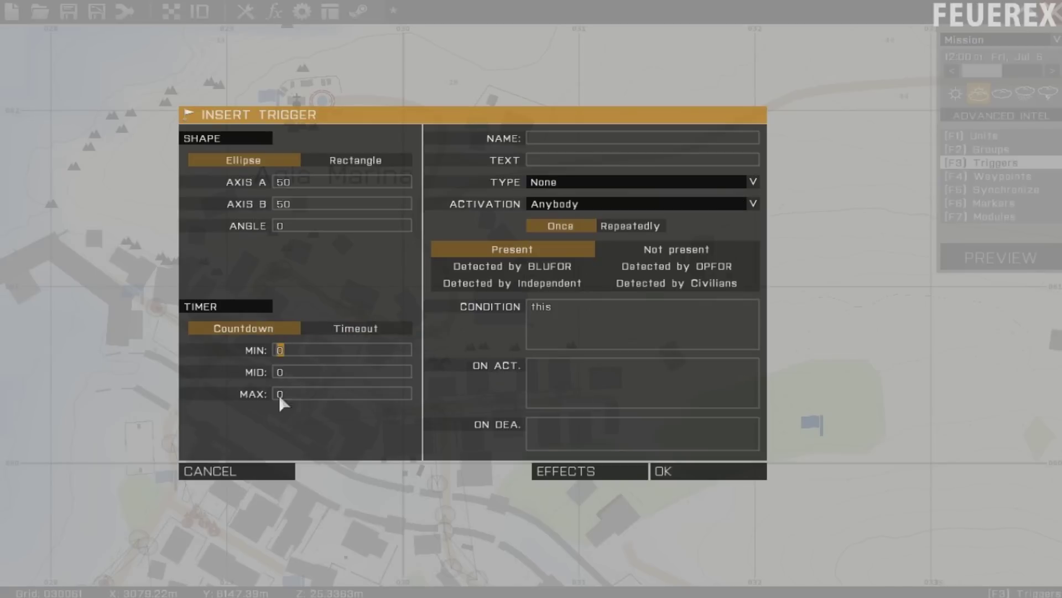
{"action": "left_click_drag", "start_coordinate": [307, 371], "coordinate": [239, 377]}
{"action": "type", "text": "33"}
{"action": "key", "text": "Return"}
{"action": "left_click_drag", "start_coordinate": [538, 201], "coordinate": [299, 306]}
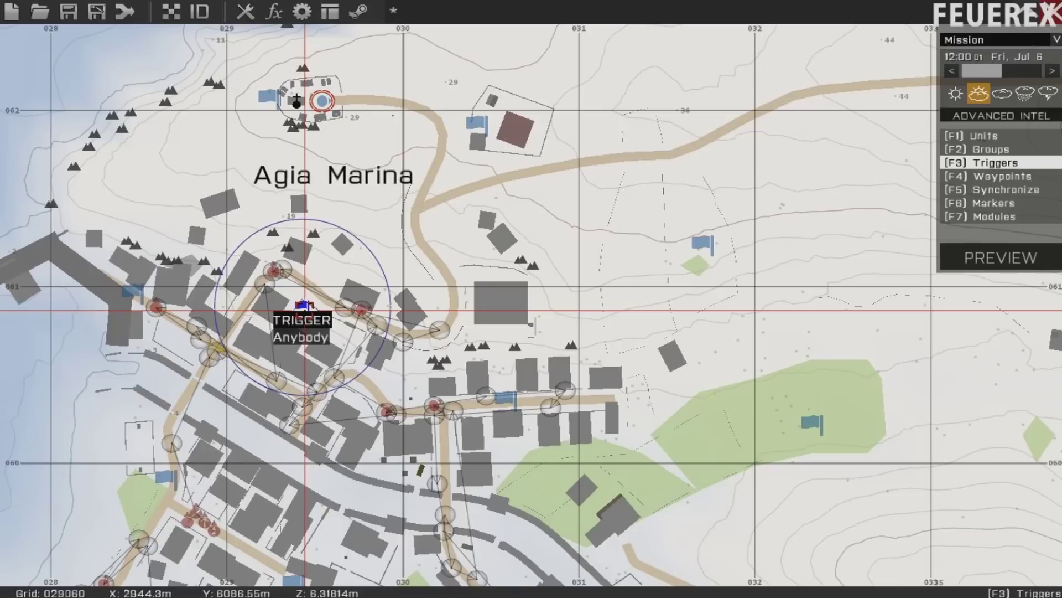
Step: Set the trigger's on-activation code to player sidechat "Starting the mission now."
{"action": "scroll", "coordinate": [305, 310], "scroll_direction": "up", "scroll_amount": 3}
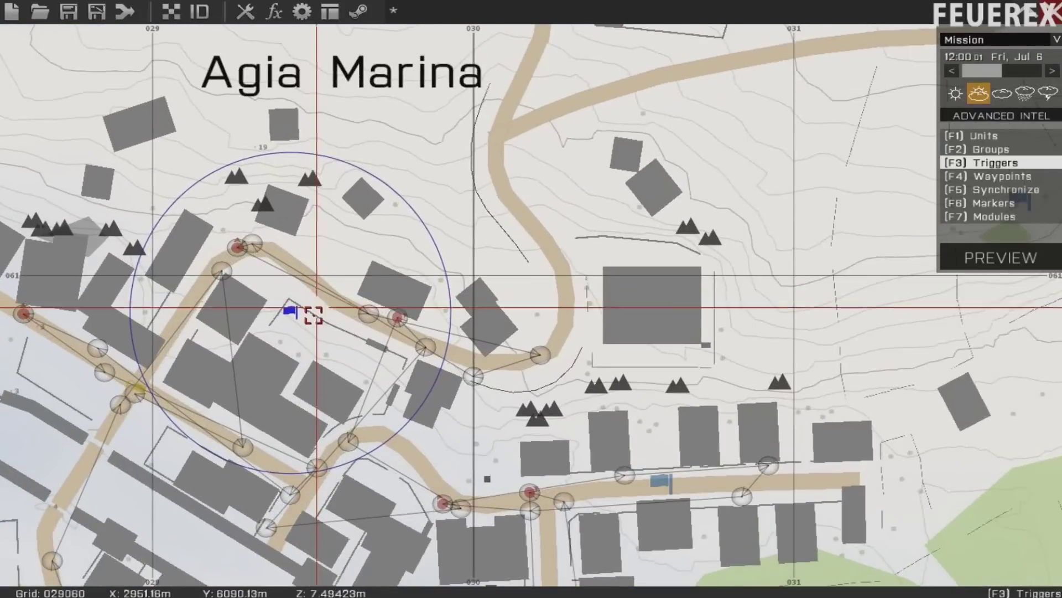
{"action": "double_click", "coordinate": [292, 314]}
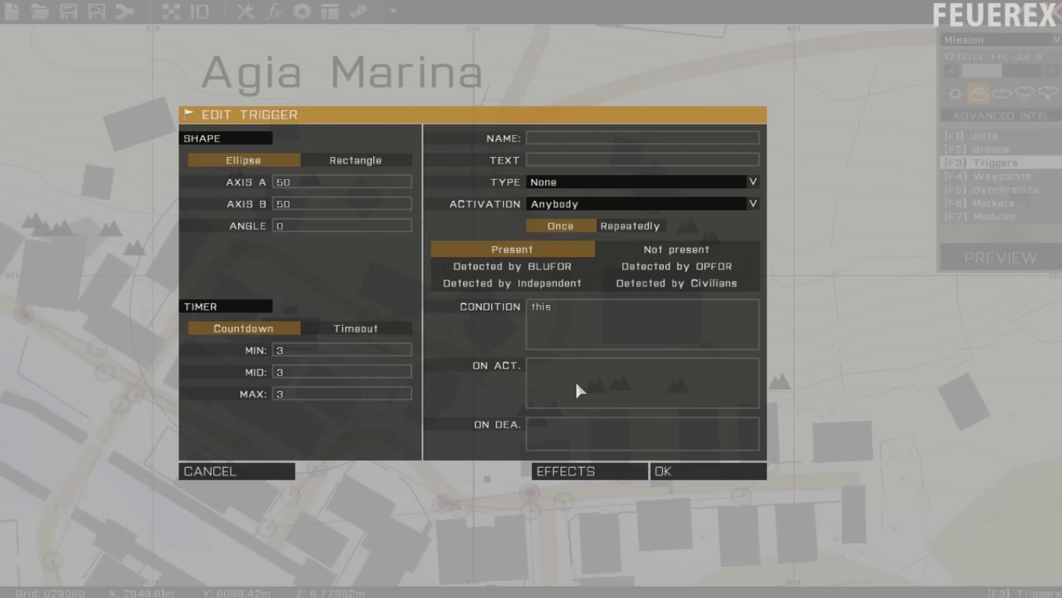
{"action": "type", "text": "player sidechat \""}
{"action": "type", "text": "Starting the mission now."}
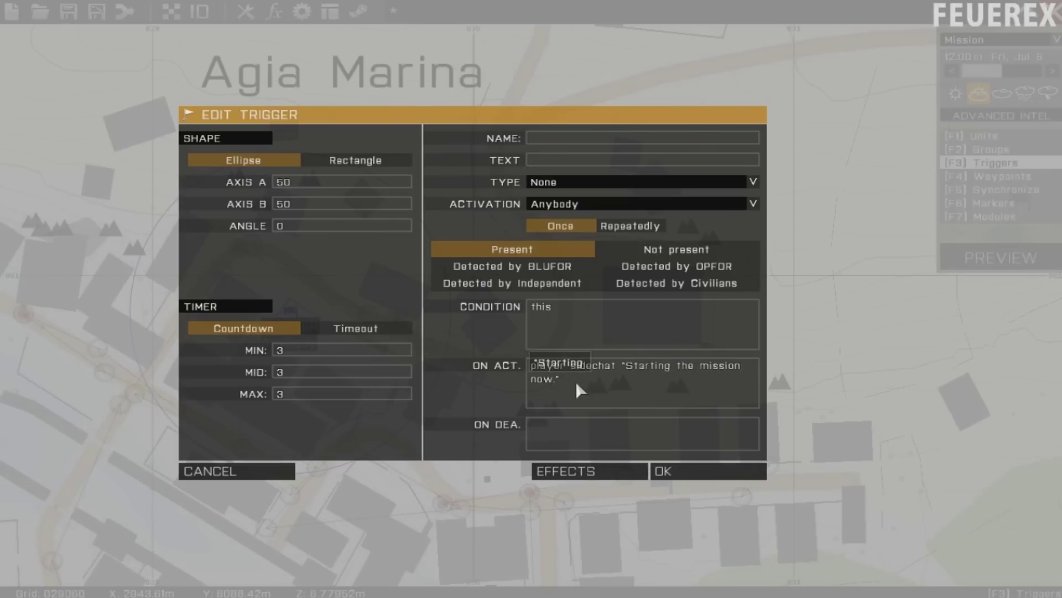
{"action": "key", "text": "Return"}
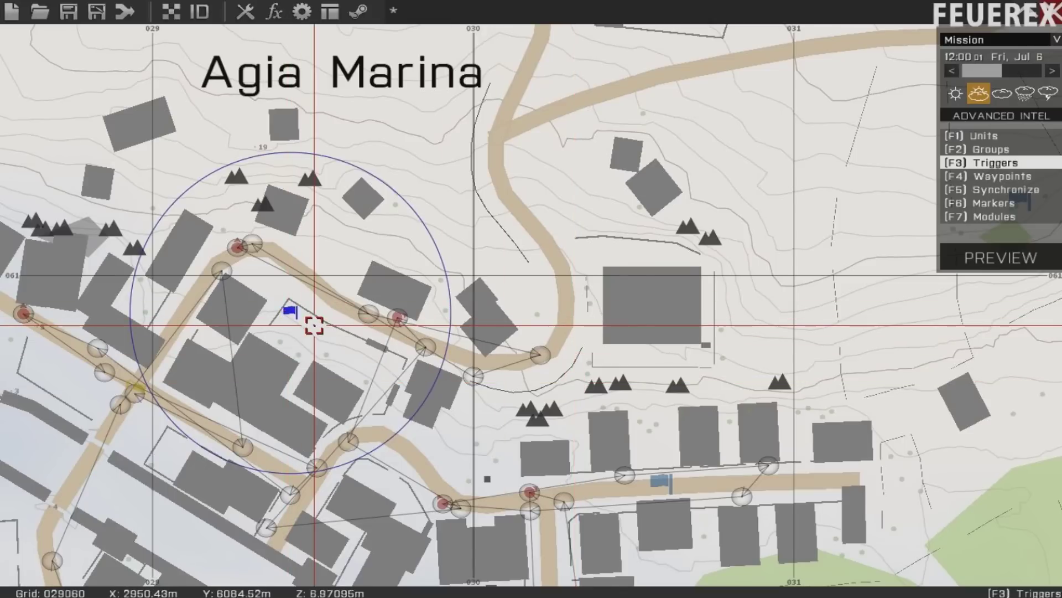
Step: Insert a second trigger just southeast of the first, activated by Anybody, with a countdown of 7 for min, mid and max
{"action": "double_click", "coordinate": [315, 330]}
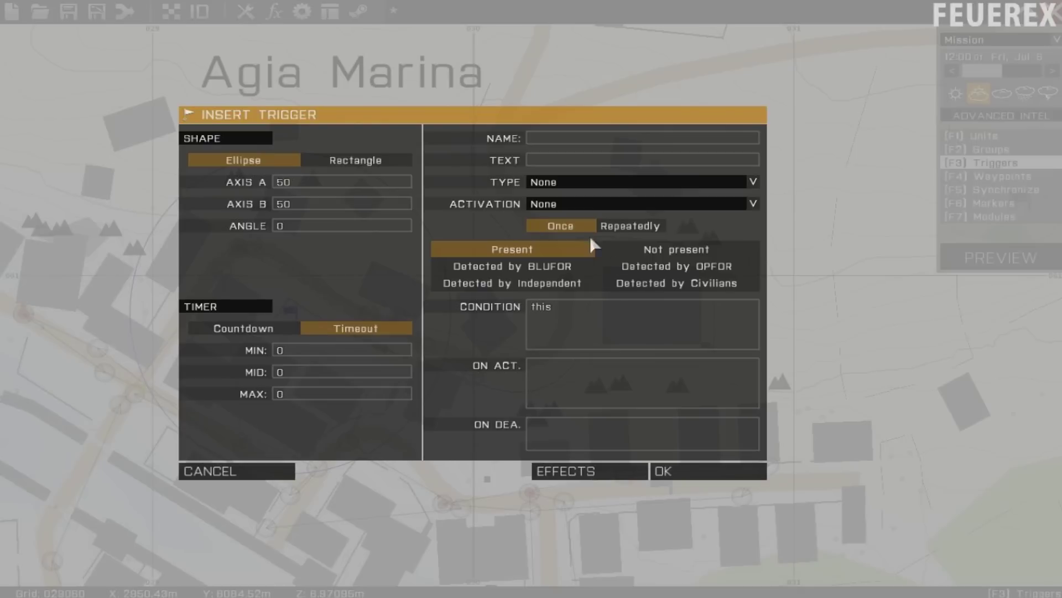
{"action": "left_click", "coordinate": [565, 197]}
{"action": "left_click", "coordinate": [570, 297]}
{"action": "left_click", "coordinate": [270, 329]}
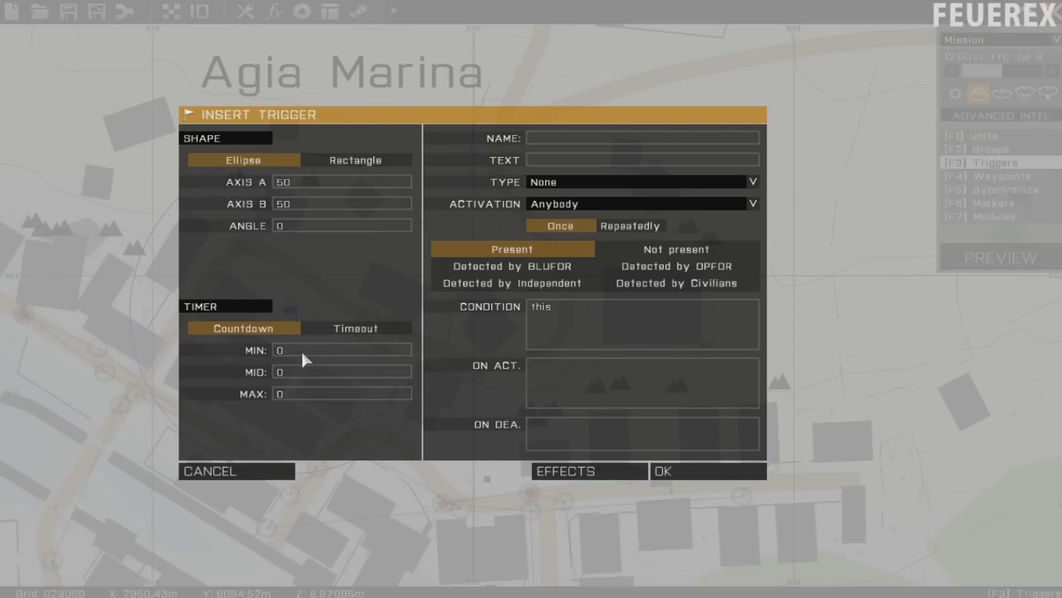
{"action": "left_click", "coordinate": [303, 353]}
{"action": "left_click", "coordinate": [292, 394]}
{"action": "type", "text": "7"}
Step: Enter leader sidechat "Good luck alpha. Stay vigilant." as the second trigger's on-activation code
{"action": "type", "text": "leader"}
{"action": "type", "text": " sid"}
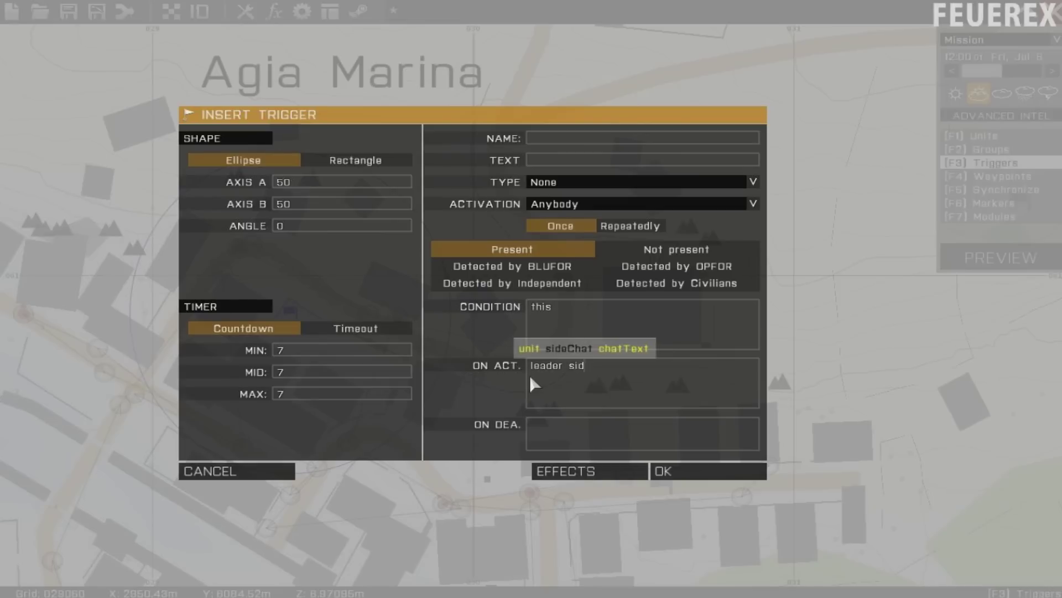
{"action": "type", "text": "echat \"Good"}
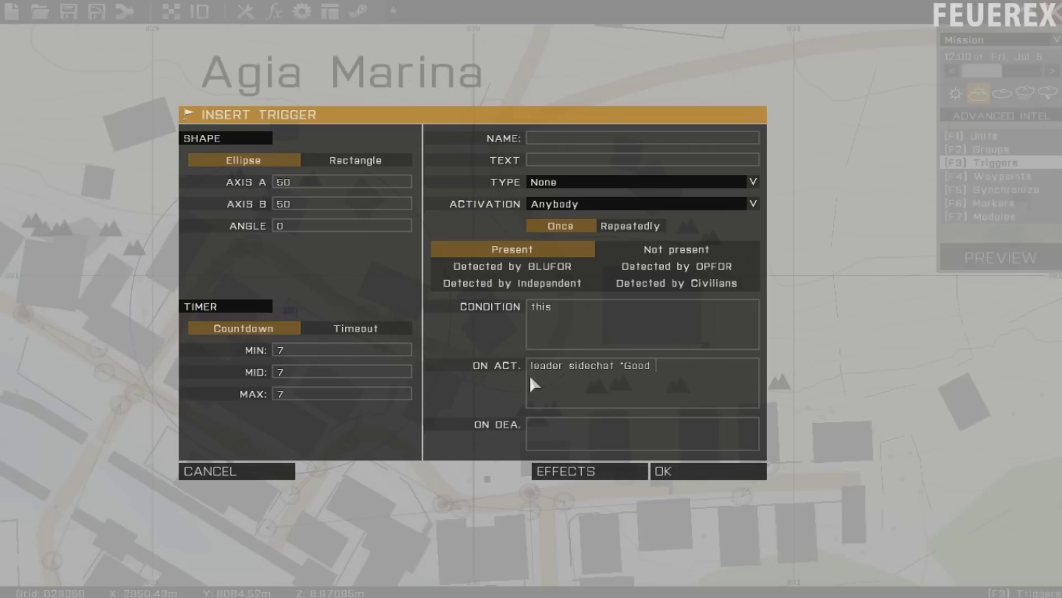
{"action": "type", "text": " luck, alpha. Stay"}
{"action": "type", "text": "vigilant.\""}
{"action": "key", "text": "Return"}
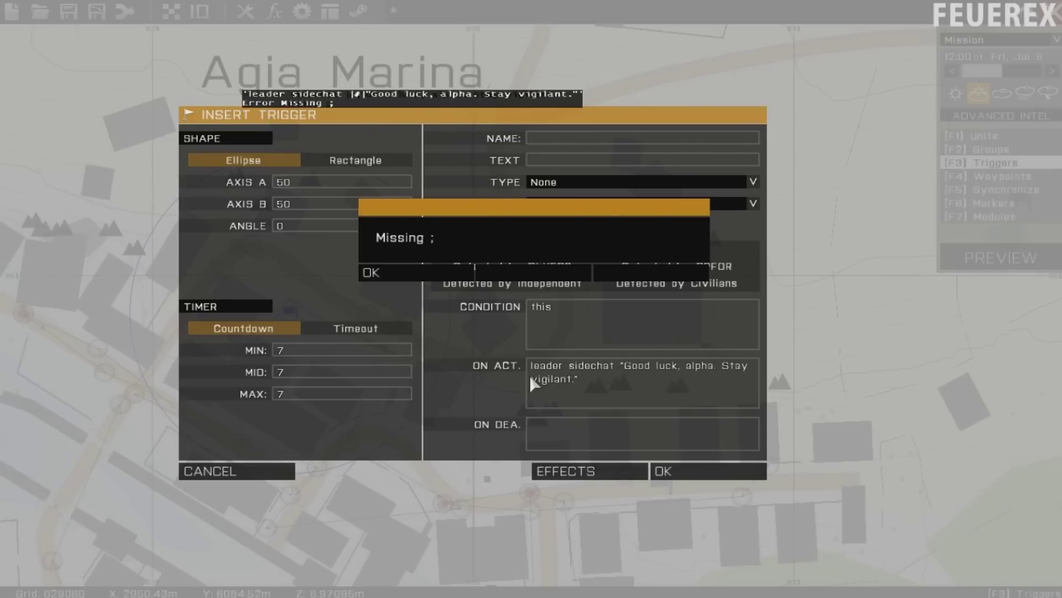
{"action": "key", "text": "Return"}
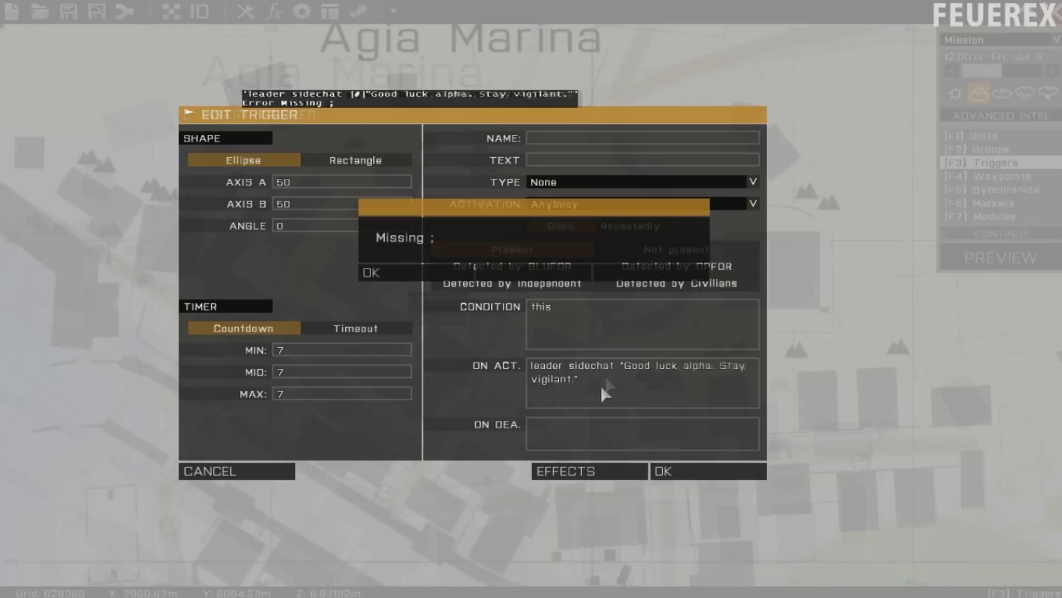
{"action": "key", "text": "Return"}
Step: Replace the speaker leader with hq in the second trigger's on-activation code
{"action": "left_click_drag", "start_coordinate": [564, 367], "coordinate": [519, 357]}
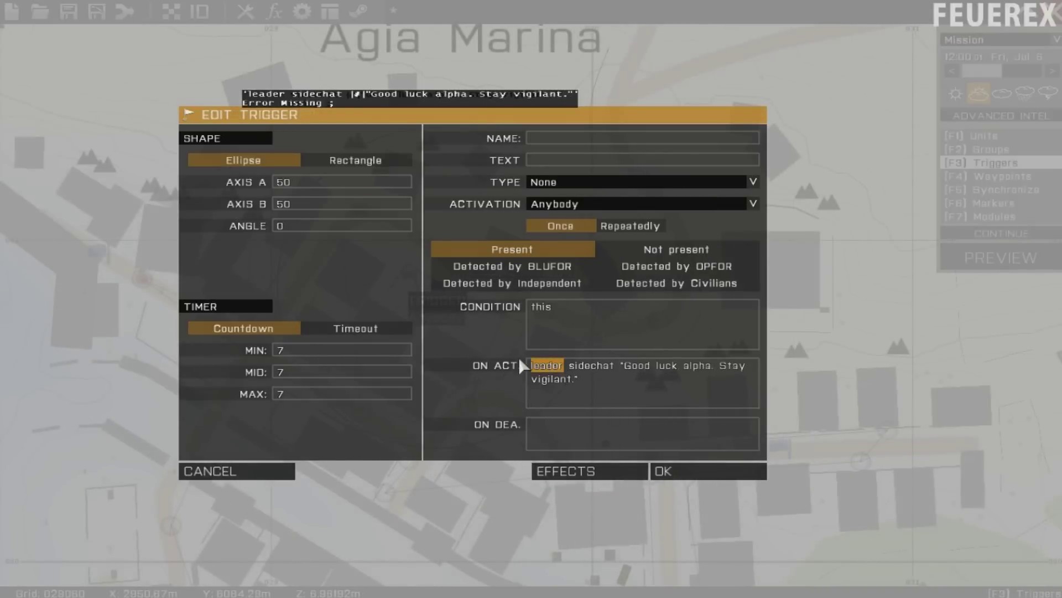
{"action": "left_click", "coordinate": [545, 366]}
{"action": "double_click", "coordinate": [546, 366]}
{"action": "key", "text": "Delete"}
{"action": "key", "text": "Delete"}
{"action": "type", "text": "hq"}
{"action": "key", "text": "Return"}
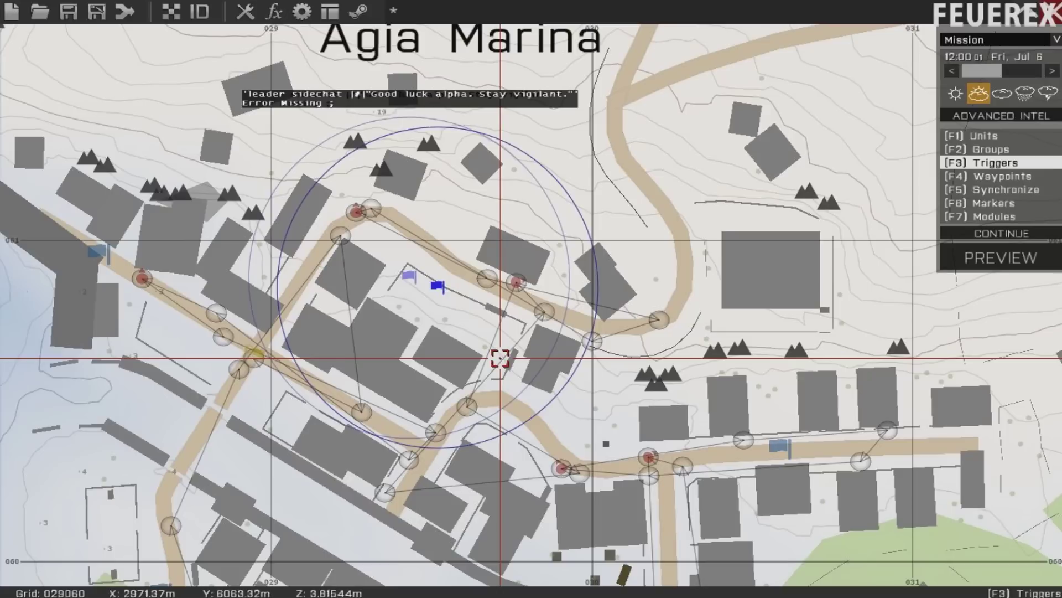
Step: Insert a BLUFOR NATO rifleman from the Men class named hq, just south of the road northeast of Agia Marina
{"action": "key", "text": "F1"}
{"action": "scroll", "coordinate": [504, 349], "scroll_direction": "down", "scroll_amount": 3}
{"action": "right_click_drag", "start_coordinate": [592, 256], "coordinate": [234, 274]}
{"action": "double_click", "coordinate": [519, 148]}
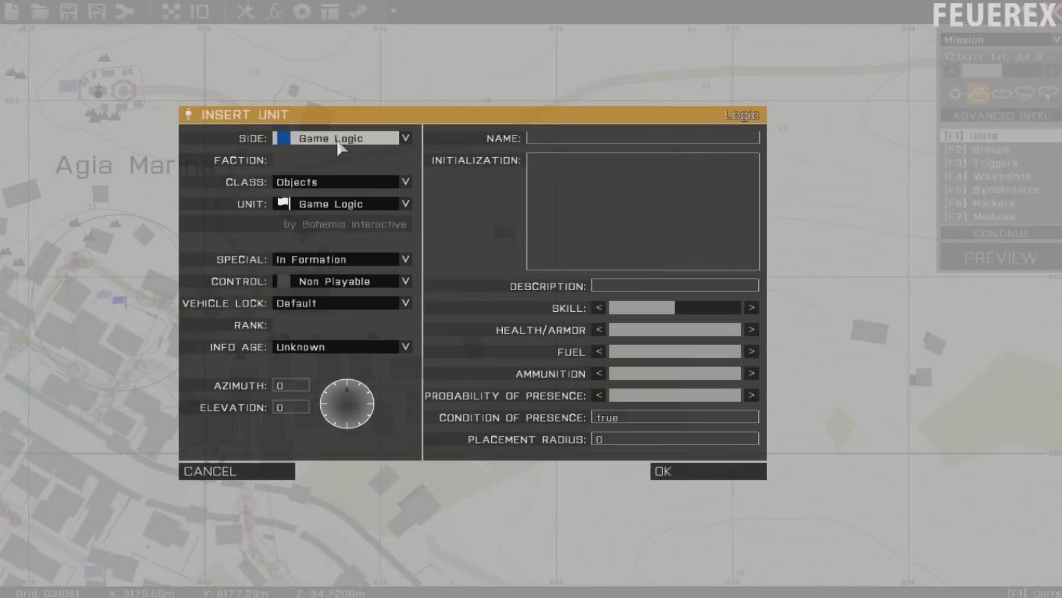
{"action": "left_click", "coordinate": [338, 142]}
{"action": "left_click", "coordinate": [341, 152]}
{"action": "left_click", "coordinate": [352, 183]}
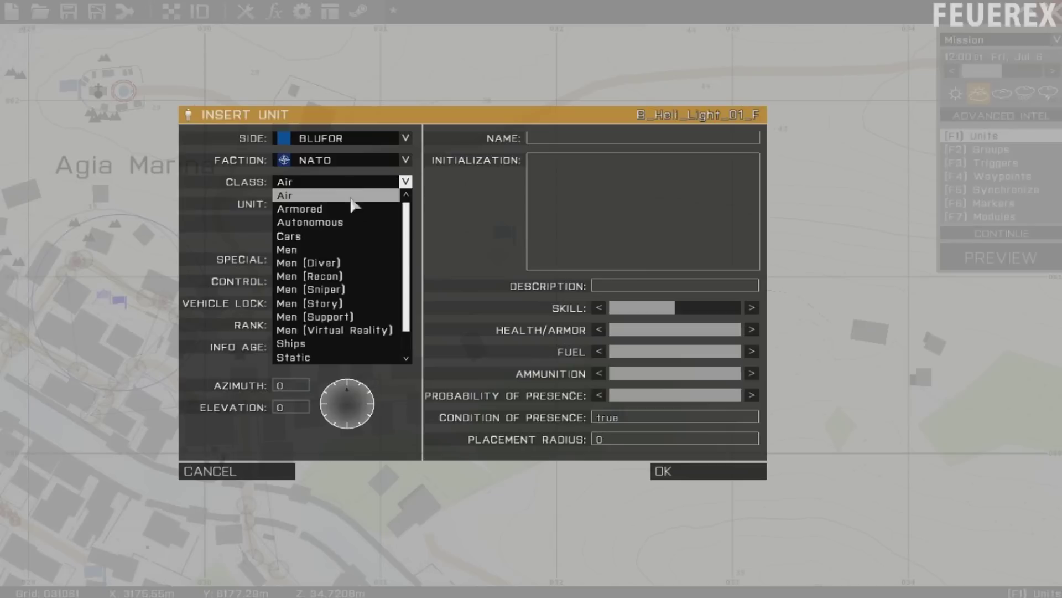
{"action": "left_click", "coordinate": [365, 239]}
{"action": "left_click", "coordinate": [358, 181]}
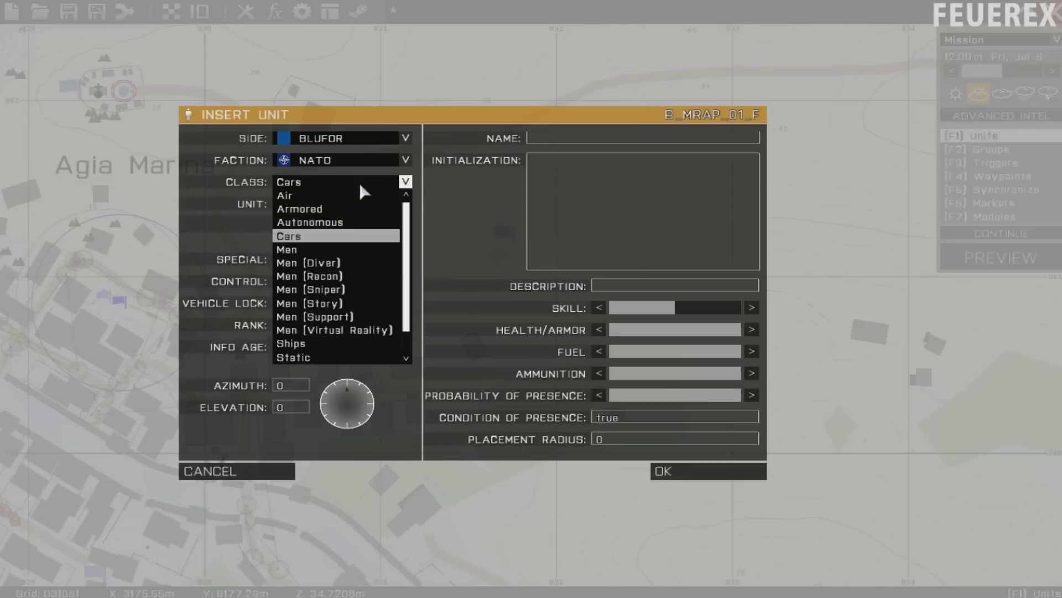
{"action": "left_click", "coordinate": [347, 252]}
{"action": "left_click", "coordinate": [596, 133]}
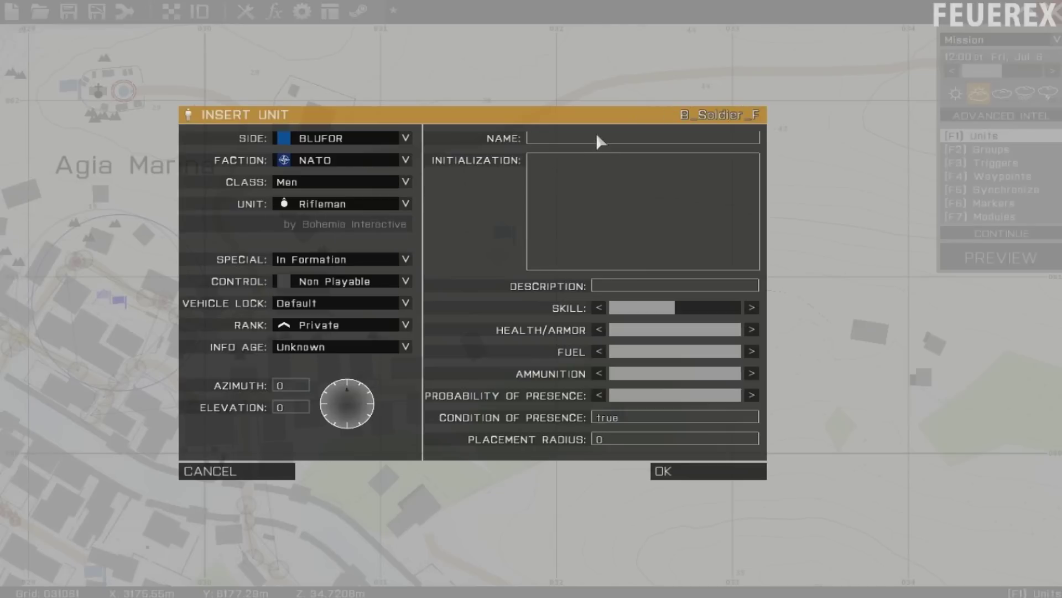
{"action": "type", "text": "hqw"}
{"action": "key", "text": "BackSpace"}
{"action": "key", "text": "Return"}
Step: Move the hq rifleman far east of town to Camp Rogain
{"action": "scroll", "coordinate": [629, 152], "scroll_direction": "down", "scroll_amount": 5}
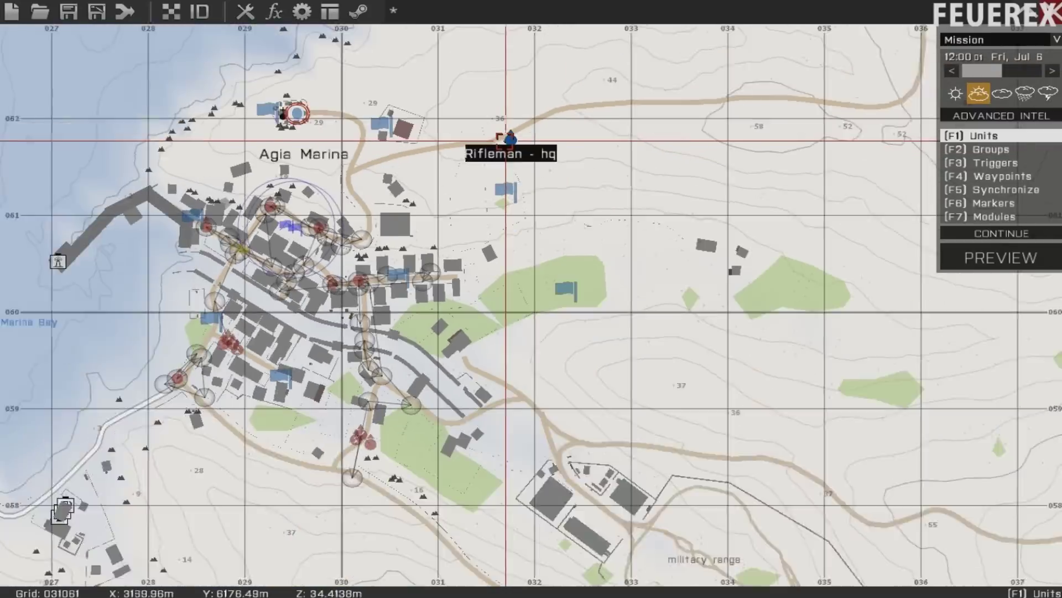
{"action": "right_click_drag", "start_coordinate": [911, 293], "coordinate": [303, 192]}
{"action": "left_click_drag", "start_coordinate": [303, 193], "coordinate": [880, 325]}
{"action": "right_click_drag", "start_coordinate": [879, 325], "coordinate": [116, 244]}
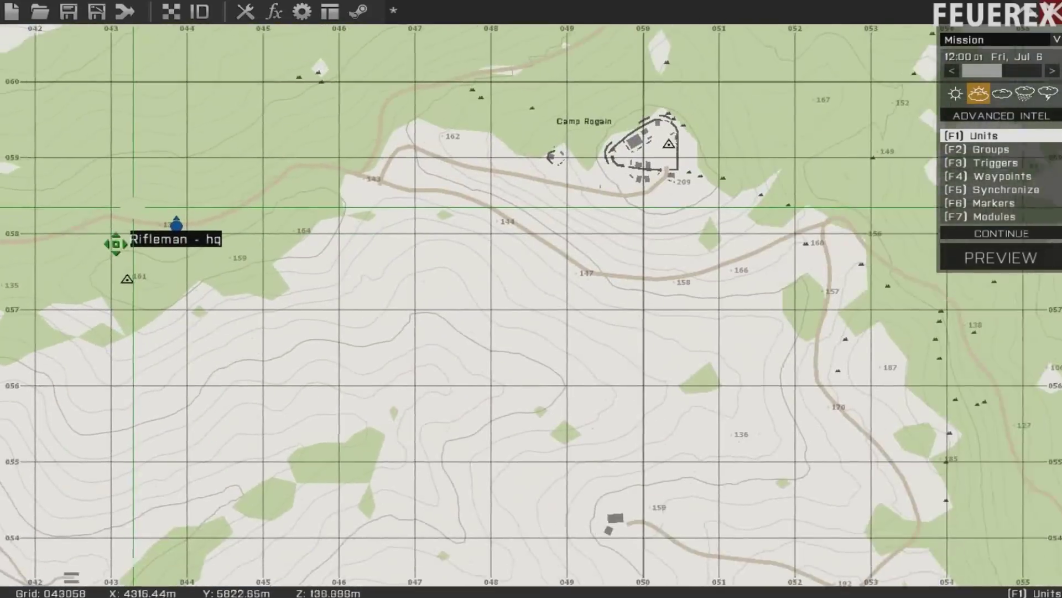
{"action": "left_click_drag", "start_coordinate": [116, 244], "coordinate": [631, 188]}
Step: Insert a third trigger southeast of the two existing ones in town, with the condition player in car
{"action": "right_click_drag", "start_coordinate": [4, 194], "coordinate": [1002, 353]}
{"action": "right_click_drag", "start_coordinate": [302, 300], "coordinate": [699, 353]}
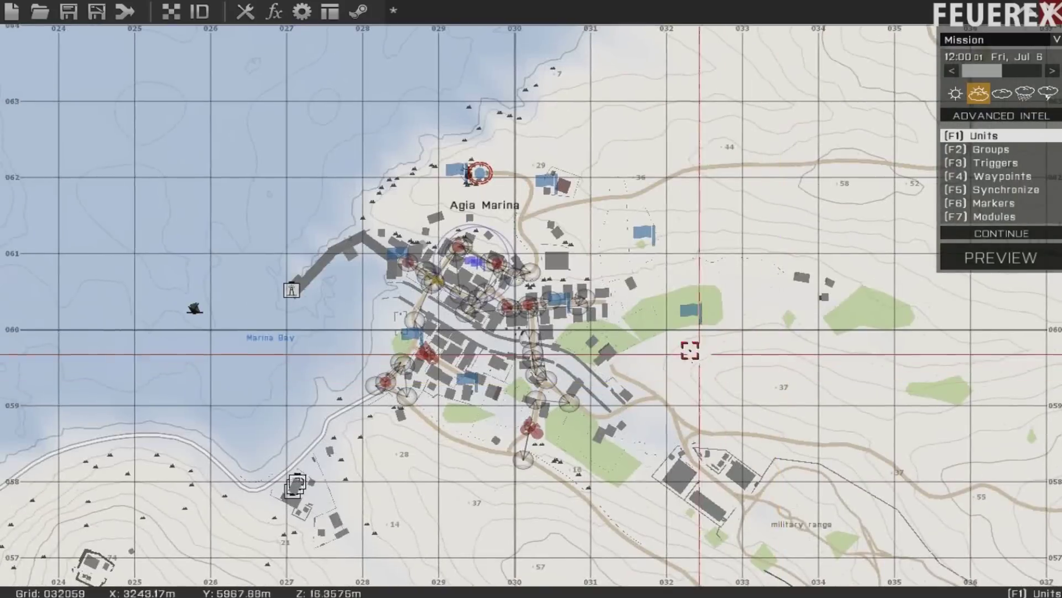
{"action": "scroll", "coordinate": [633, 304], "scroll_direction": "up", "scroll_amount": 3}
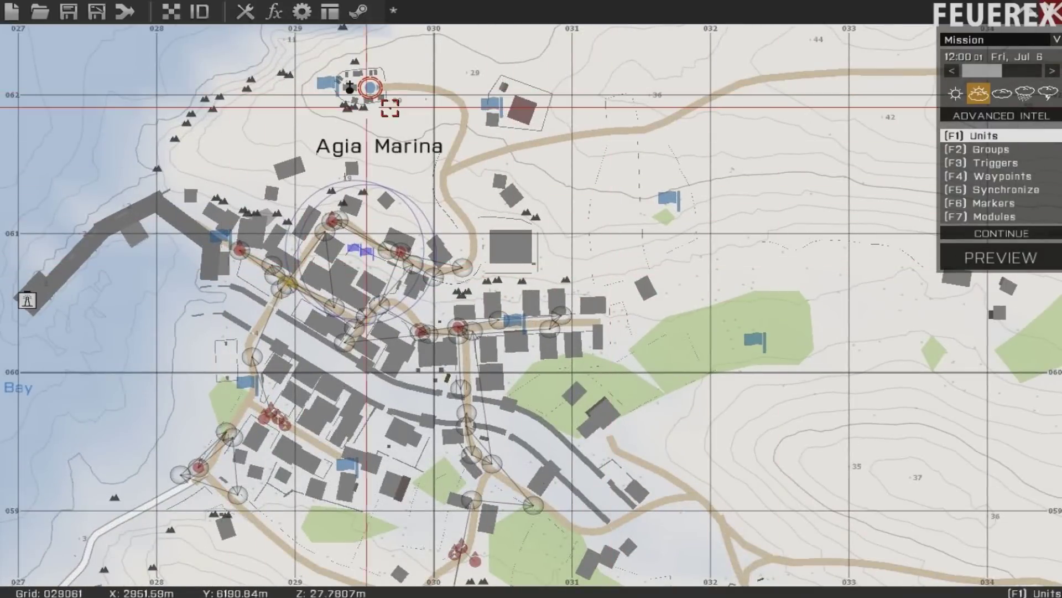
{"action": "key", "text": "F3"}
{"action": "scroll", "coordinate": [457, 265], "scroll_direction": "up", "scroll_amount": 2}
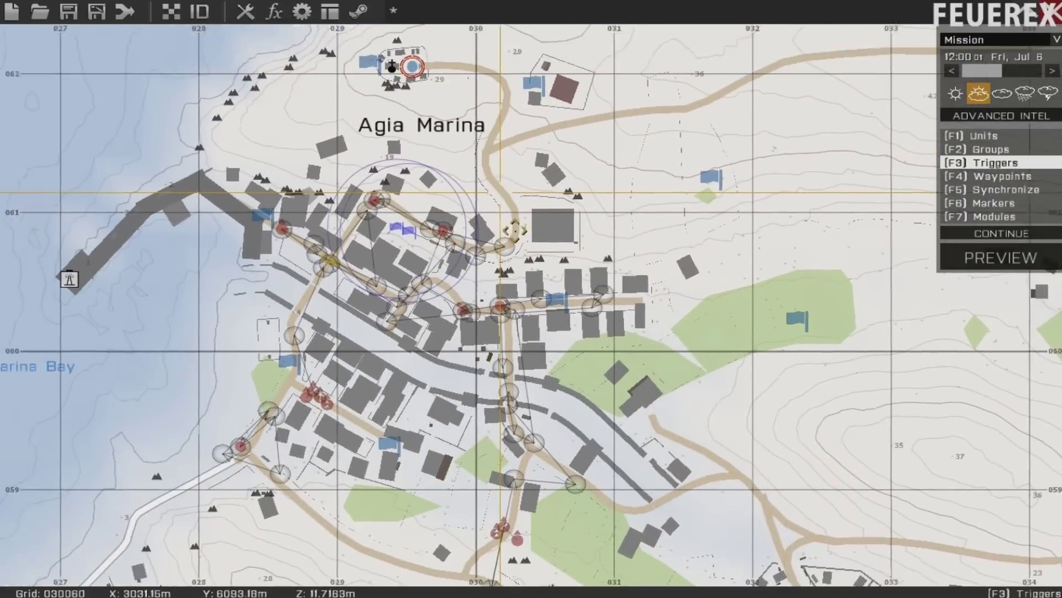
{"action": "scroll", "coordinate": [457, 287], "scroll_direction": "up", "scroll_amount": 3}
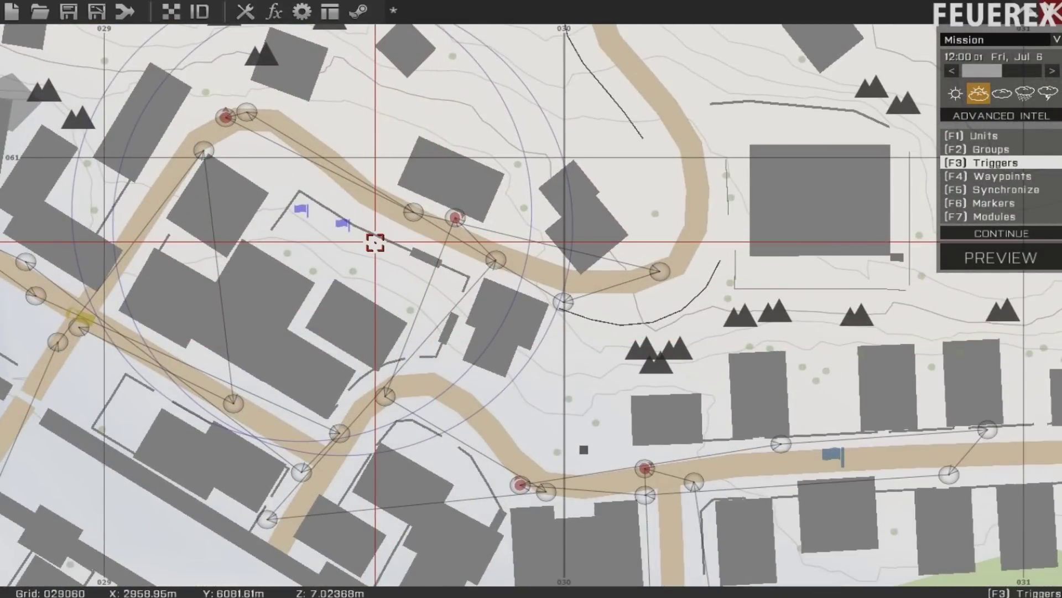
{"action": "double_click", "coordinate": [379, 252]}
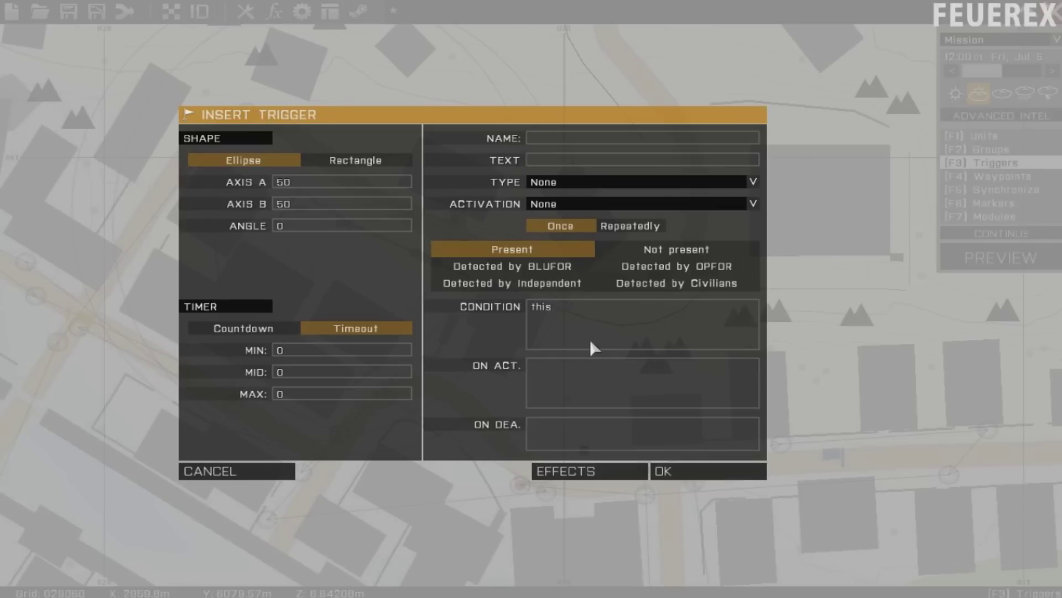
{"action": "left_click_drag", "start_coordinate": [575, 313], "coordinate": [344, 302]}
{"action": "type", "text": "player in car"}
Step: Switch the third trigger's timer to Countdown with minimum, mid and maximum all set to 1
{"action": "left_click", "coordinate": [221, 330]}
{"action": "double_click", "coordinate": [303, 349]}
{"action": "type", "text": "1"}
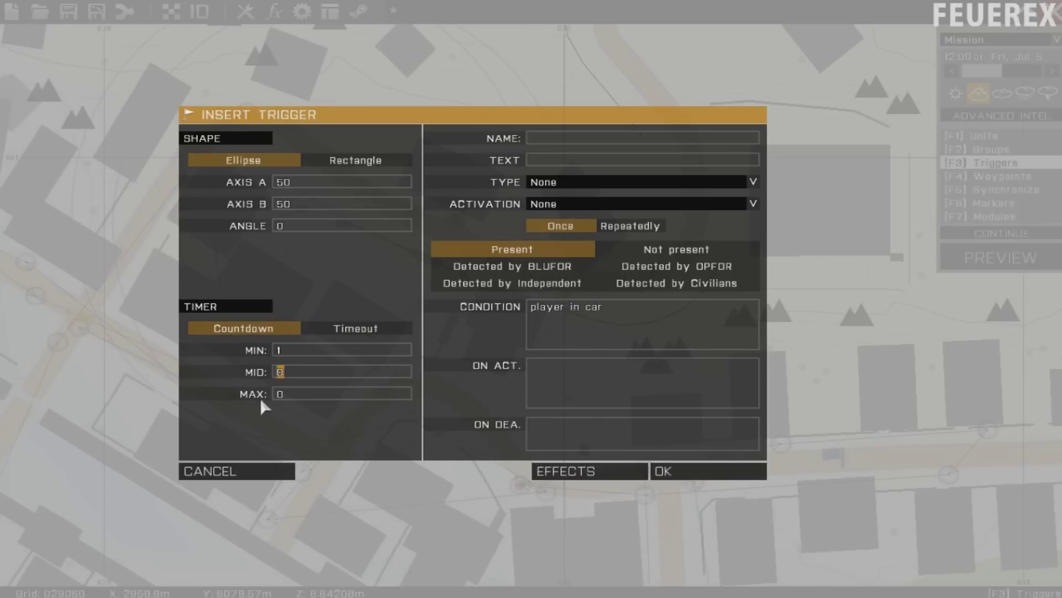
{"action": "type", "text": "1"}
{"action": "key", "text": "Tab"}
{"action": "type", "text": "1"}
Step: Set the trigger's on-activation code to player sidechat "Target vehicle obtained. Moving to the base now." and accept the trigger
{"action": "left_click", "coordinate": [633, 386]}
{"action": "type", "text": "player sidechat \""}
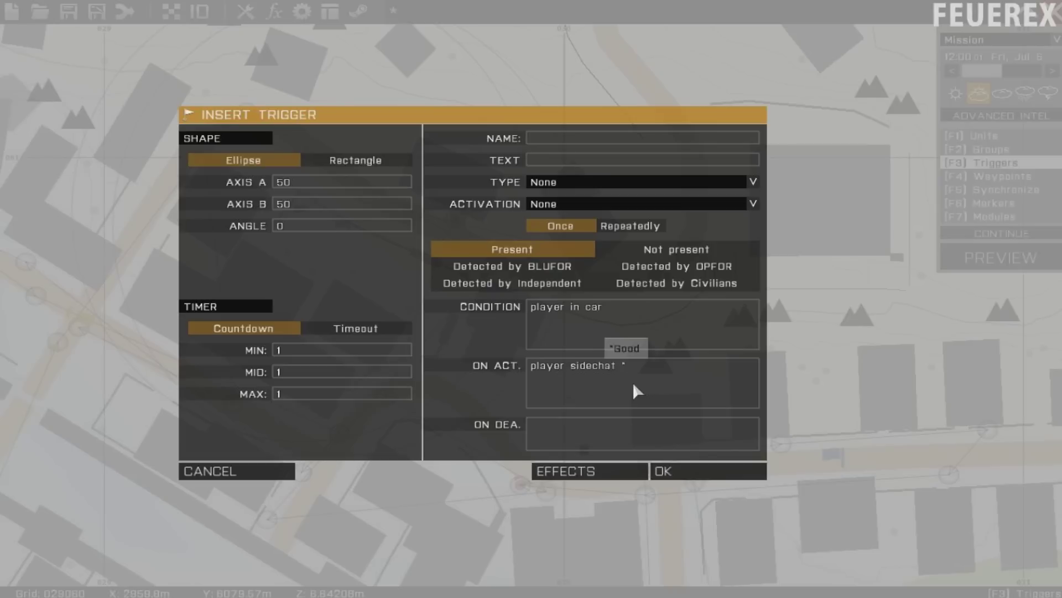
{"action": "type", "text": "Targ"}
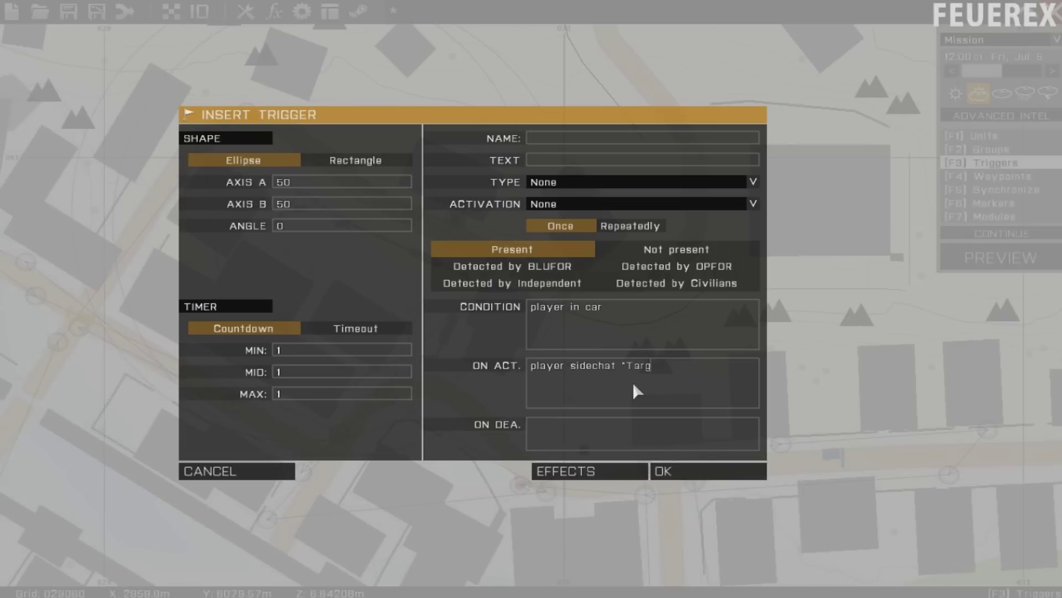
{"action": "type", "text": "et vehicle ob"}
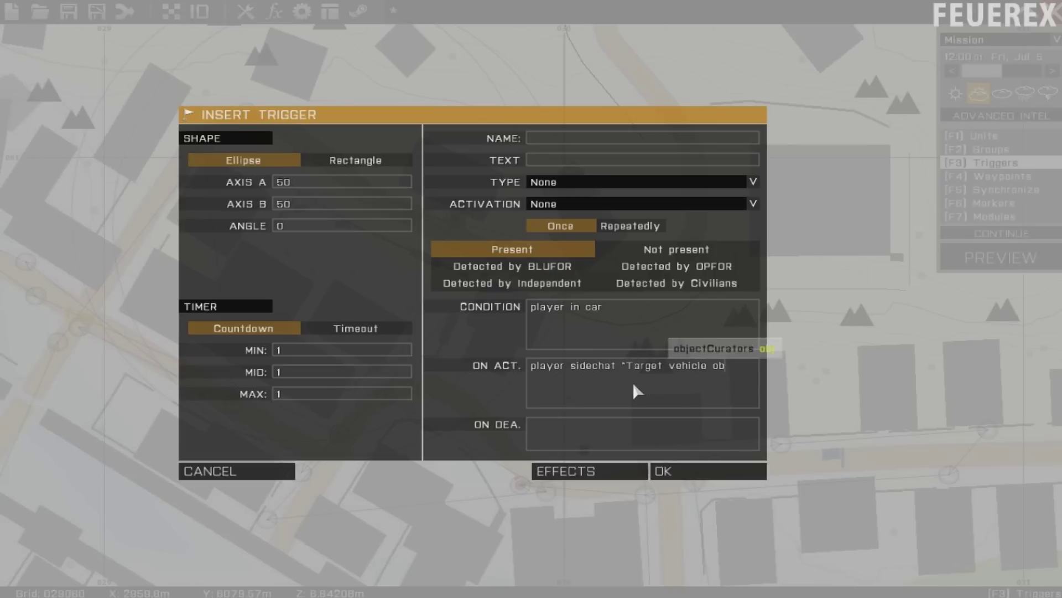
{"action": "type", "text": "tained. Movin"}
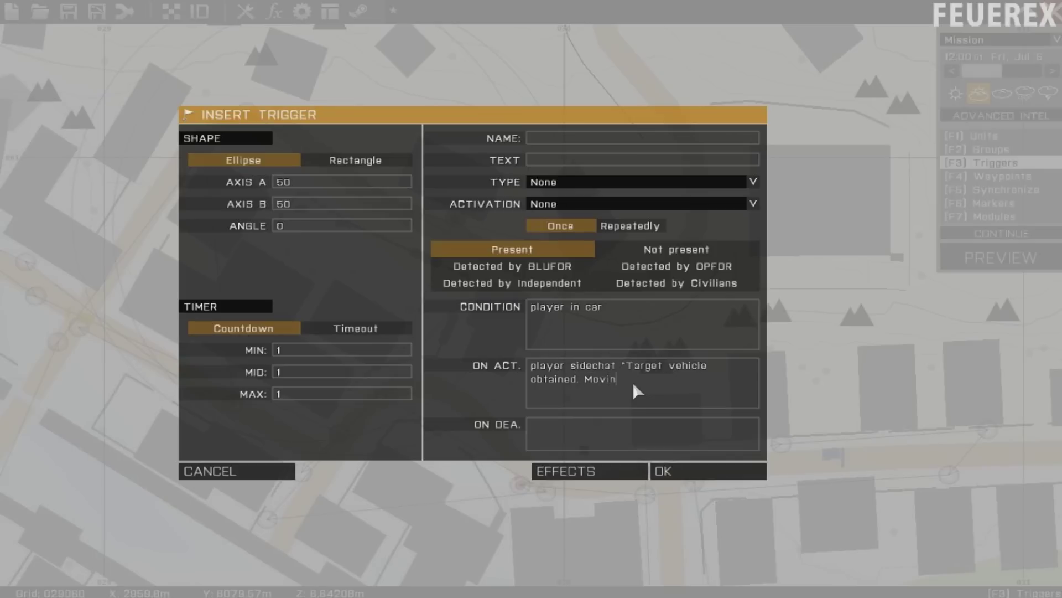
{"action": "type", "text": "g to the base now.\""}
{"action": "key", "text": "Return"}
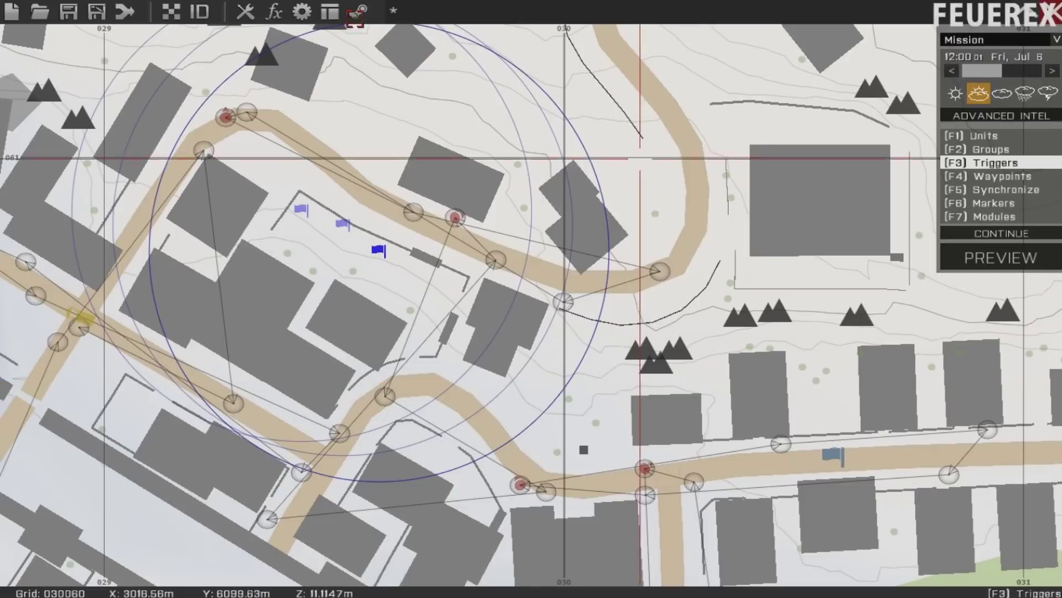
{"action": "scroll", "coordinate": [384, 198], "scroll_direction": "down", "scroll_amount": 4}
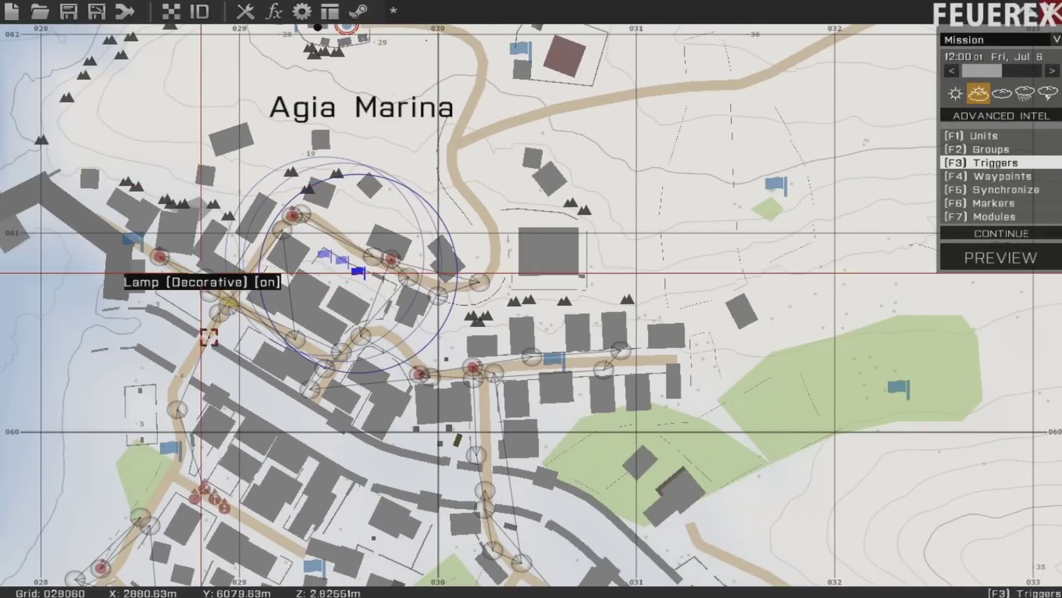
{"action": "right_click_drag", "start_coordinate": [429, 206], "coordinate": [670, 57]}
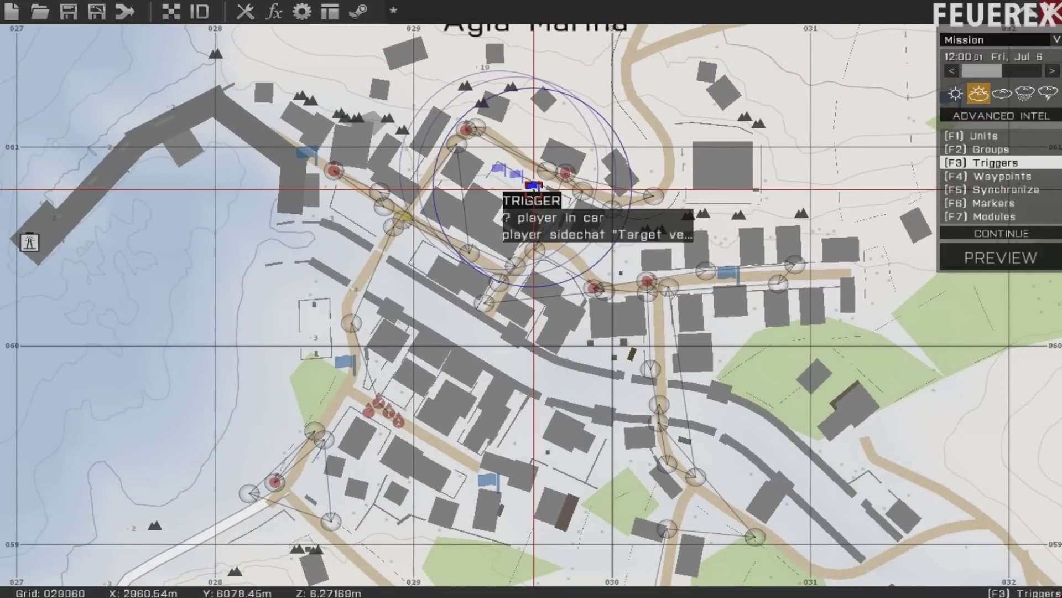
{"action": "scroll", "coordinate": [516, 198], "scroll_direction": "down", "scroll_amount": 1}
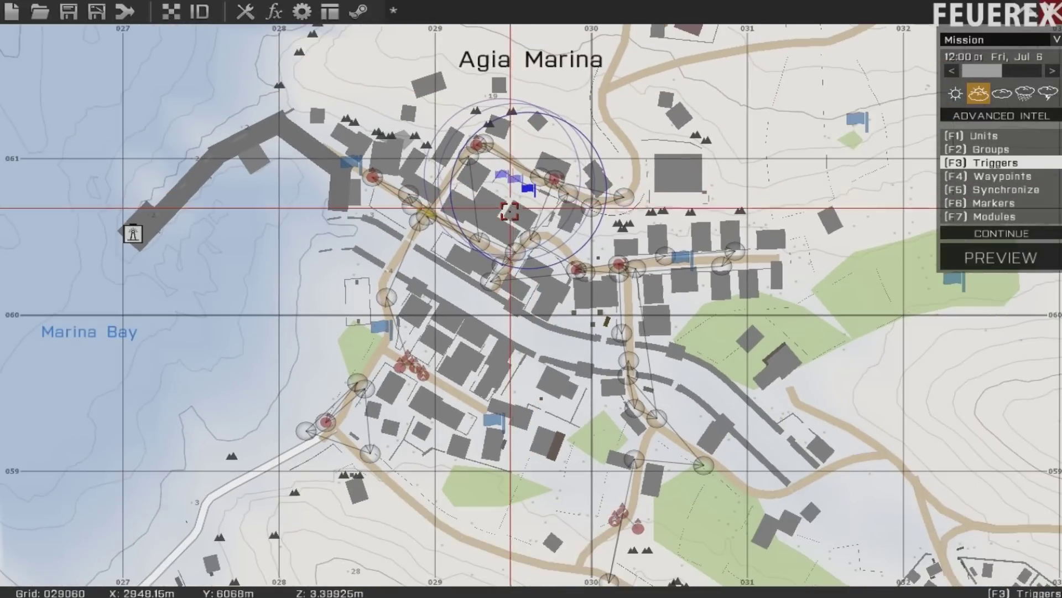
{"action": "right_click_drag", "start_coordinate": [248, 273], "coordinate": [160, 326]}
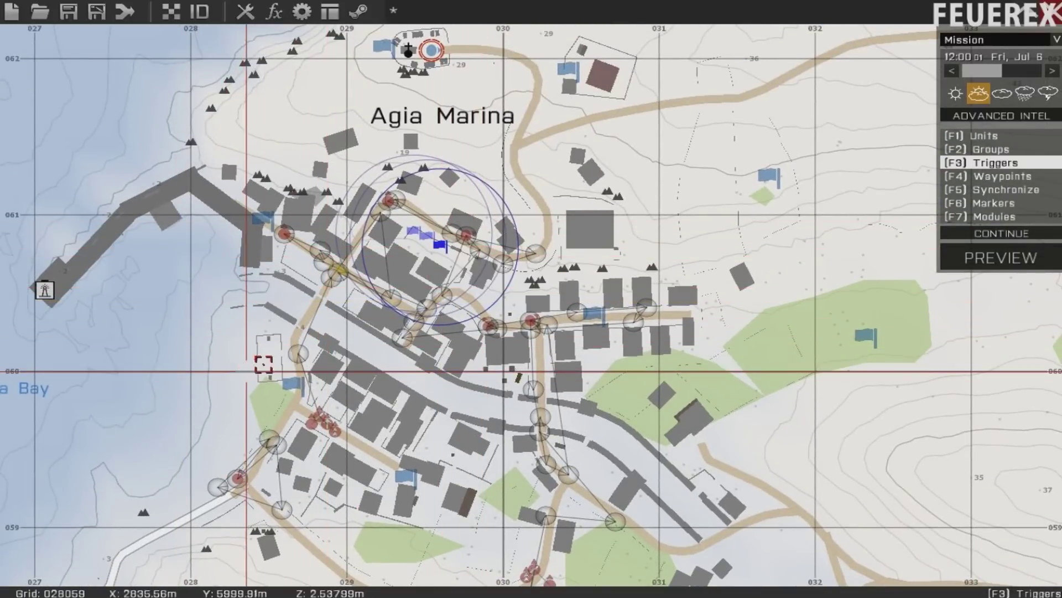
{"action": "scroll", "coordinate": [441, 254], "scroll_direction": "up", "scroll_amount": 2}
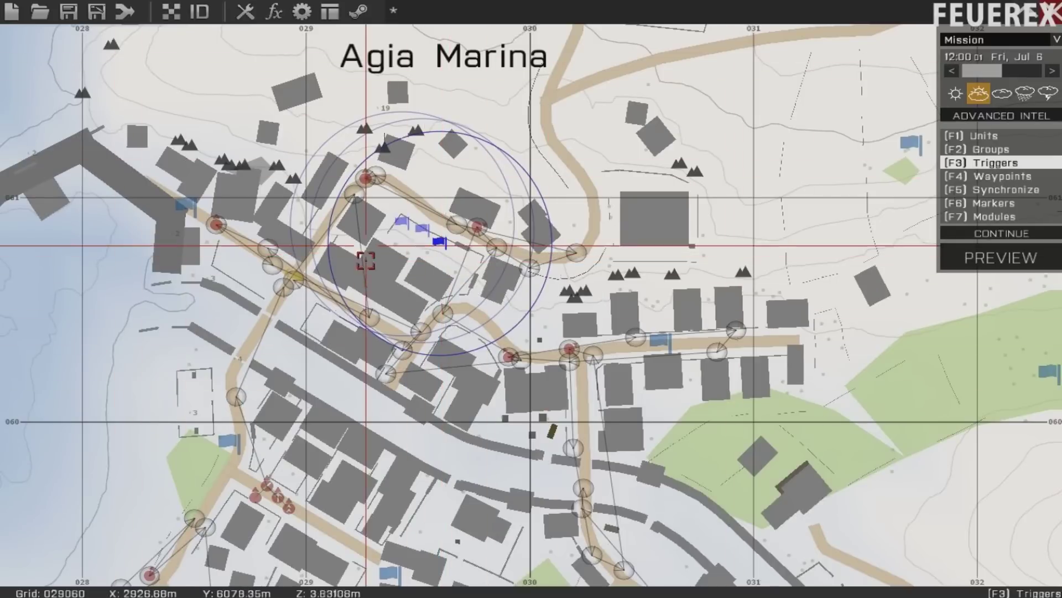
{"action": "mouse_move", "coordinate": [440, 243]}
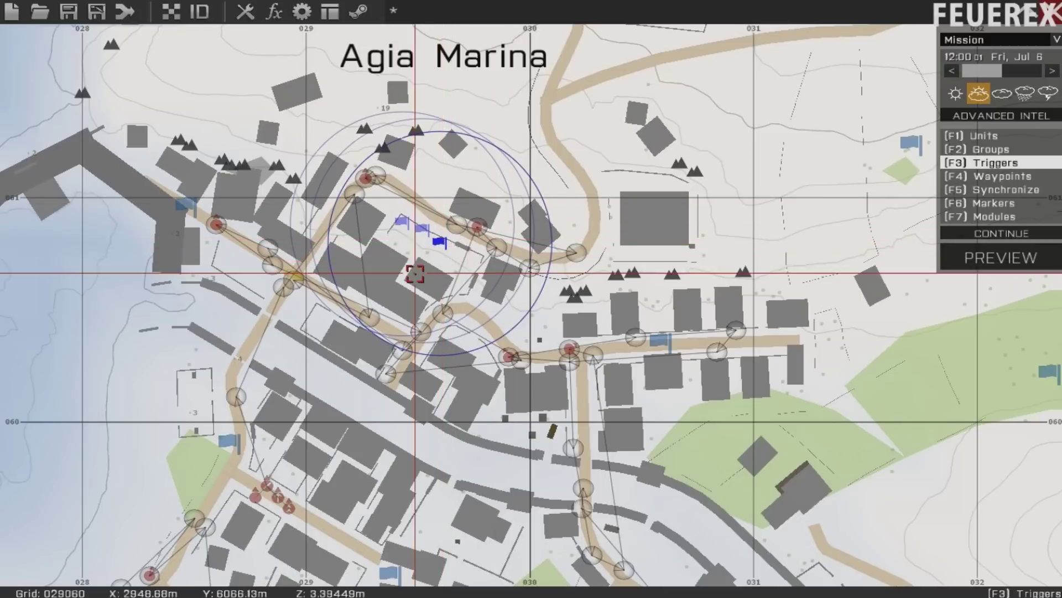
Step: Insert a trigger on the road southeast of Agia Marina, west of the military range, with the condition this and player in truck
{"action": "scroll", "coordinate": [415, 273], "scroll_direction": "down", "scroll_amount": 2}
{"action": "right_click_drag", "start_coordinate": [567, 313], "coordinate": [333, 58]}
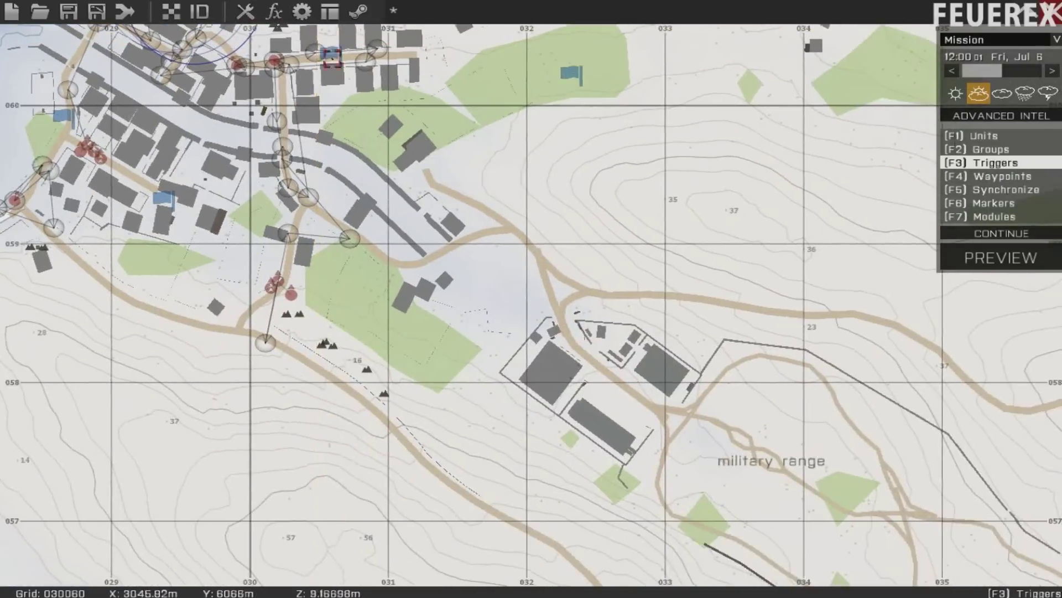
{"action": "scroll", "coordinate": [344, 268], "scroll_direction": "down", "scroll_amount": 3}
{"action": "scroll", "coordinate": [372, 375], "scroll_direction": "up", "scroll_amount": 4}
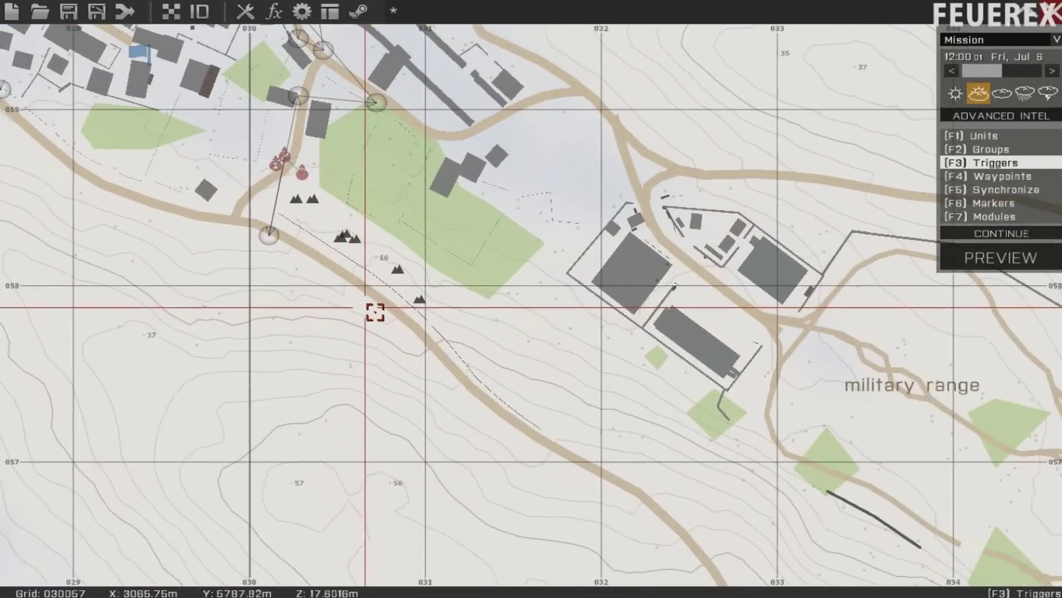
{"action": "double_click", "coordinate": [413, 333]}
{"action": "left_click", "coordinate": [582, 205]}
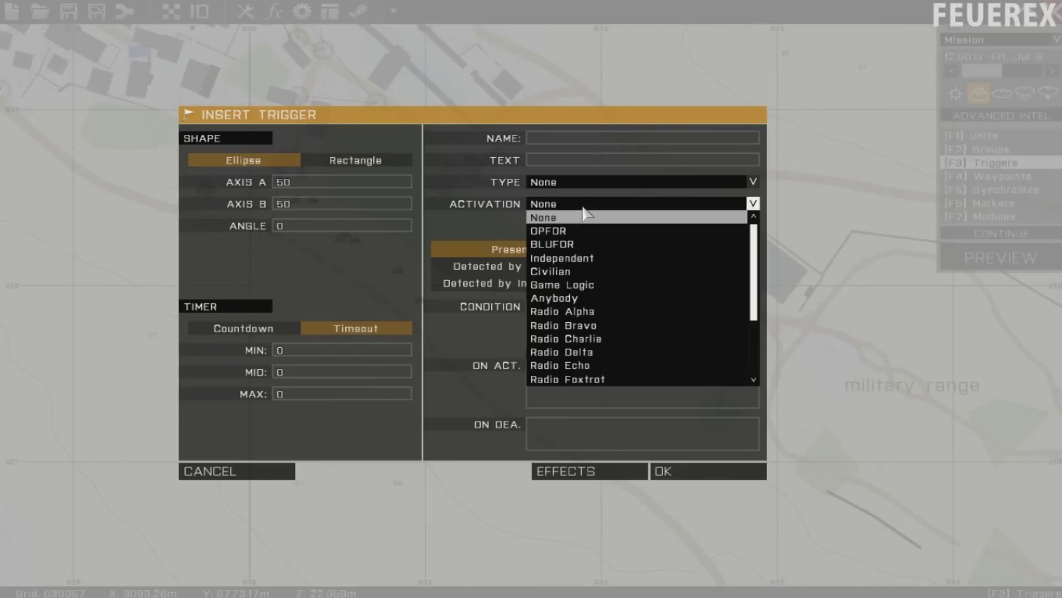
{"action": "left_click", "coordinate": [553, 218]}
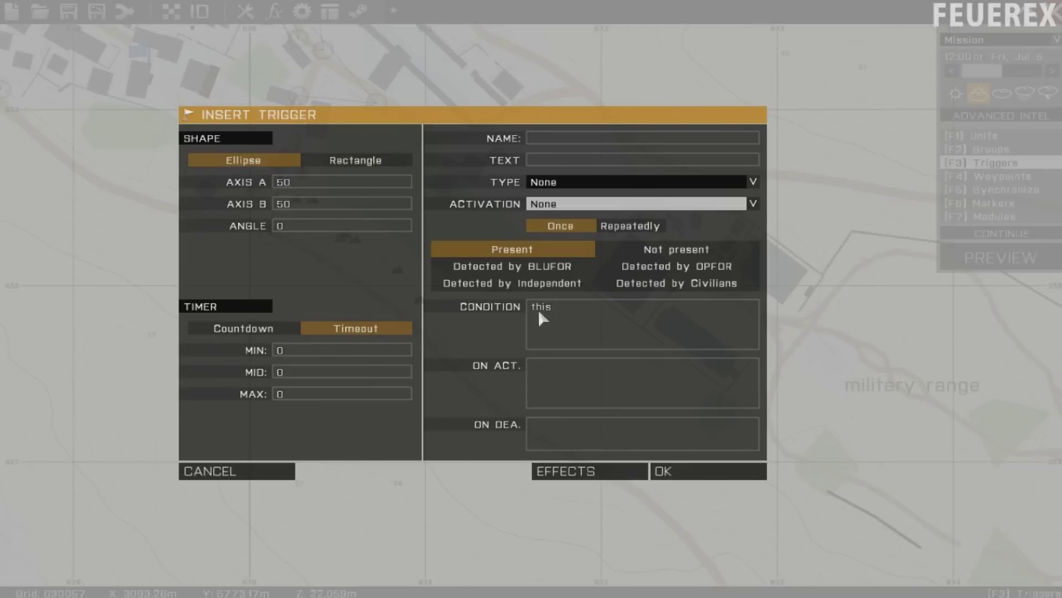
{"action": "left_click", "coordinate": [577, 322]}
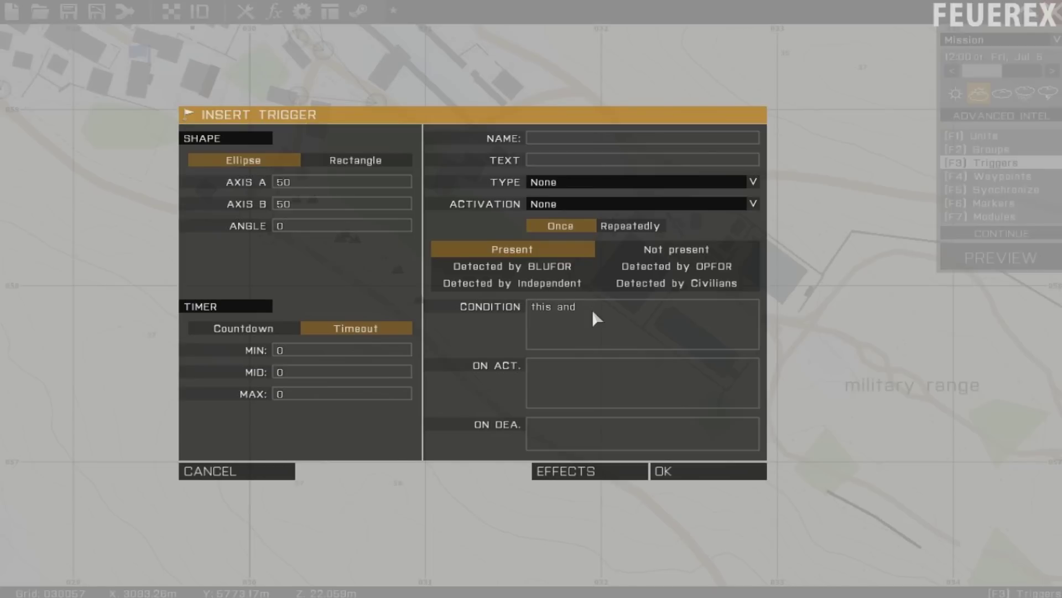
{"action": "type", "text": "and player in truck"}
{"action": "key", "text": "Return"}
Step: Change the condition of the "Target vehicle obtained" trigger in town to player in truck
{"action": "scroll", "coordinate": [592, 310], "scroll_direction": "down", "scroll_amount": 2}
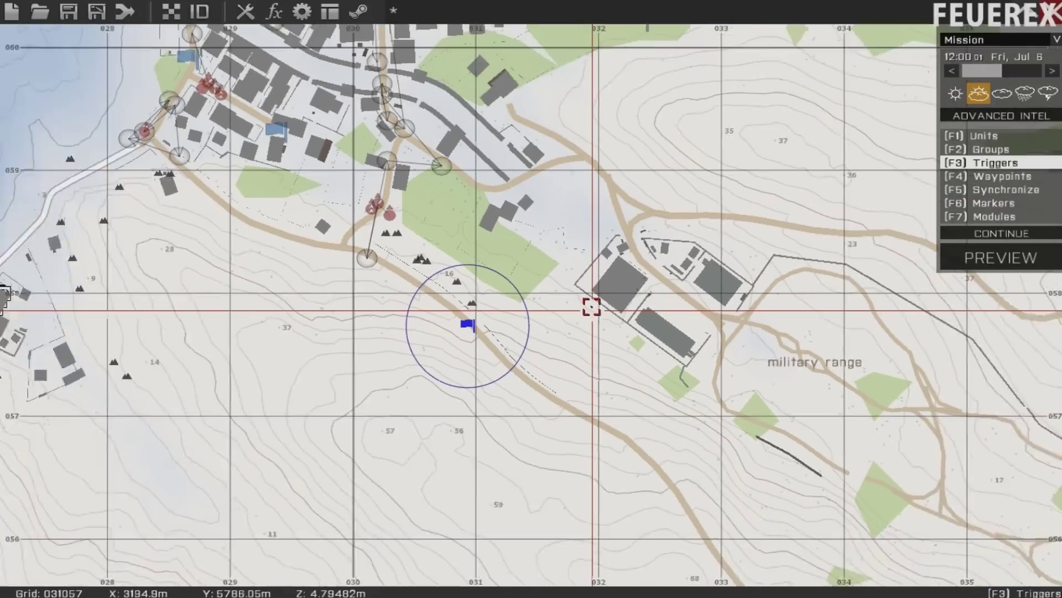
{"action": "right_click_drag", "start_coordinate": [589, 296], "coordinate": [639, 509]}
{"action": "scroll", "coordinate": [387, 221], "scroll_direction": "up", "scroll_amount": 2}
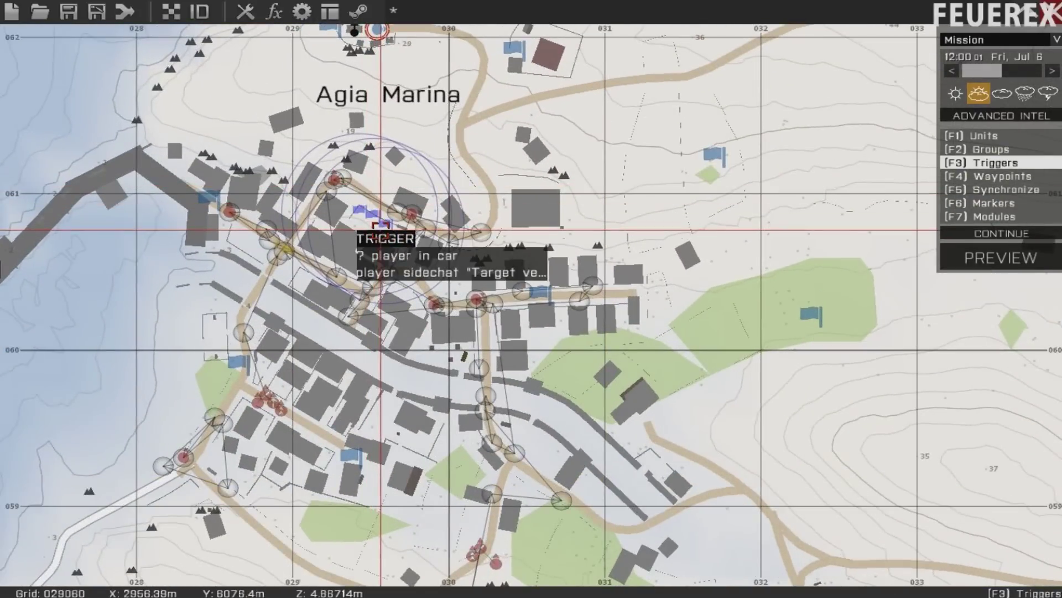
{"action": "double_click", "coordinate": [375, 228]}
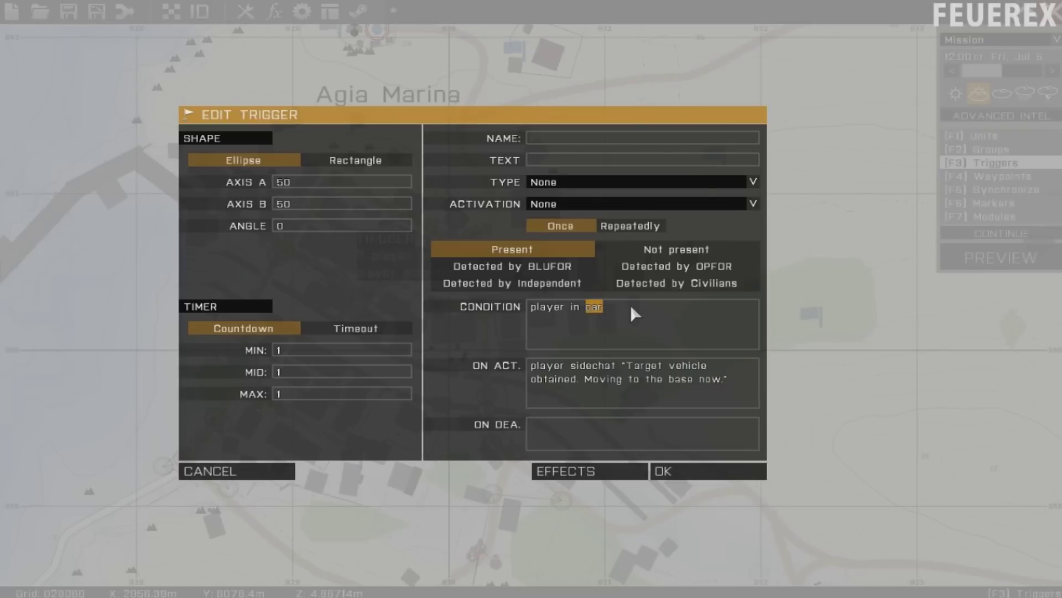
{"action": "type", "text": "truck"}
{"action": "key", "text": "Return"}
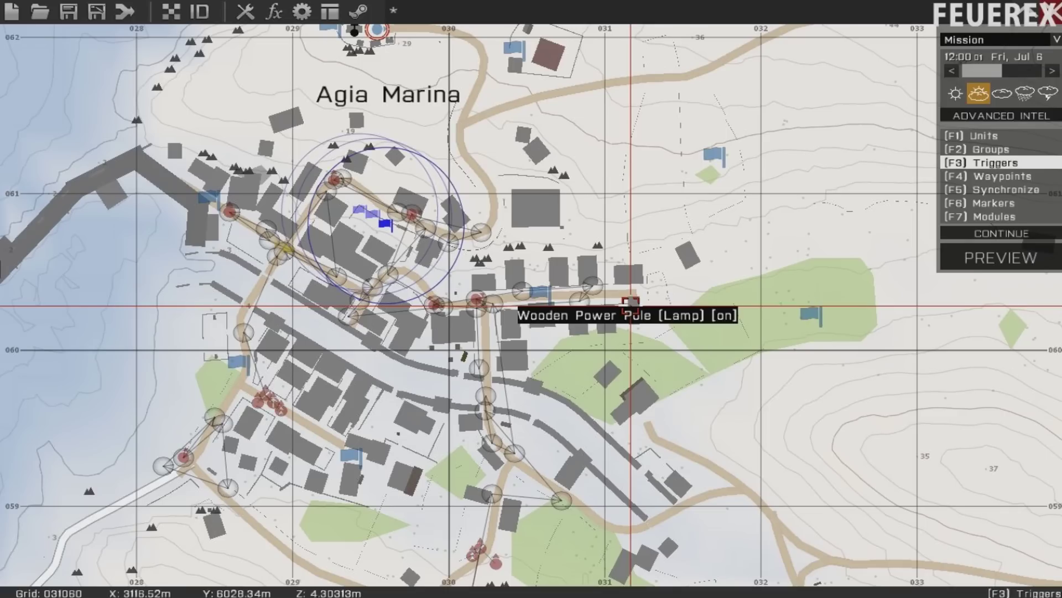
Step: Group the new roadside trigger with the player unit north of Agia Marina and check the trigger's activation setting
{"action": "right_click_drag", "start_coordinate": [652, 392], "coordinate": [539, 138]}
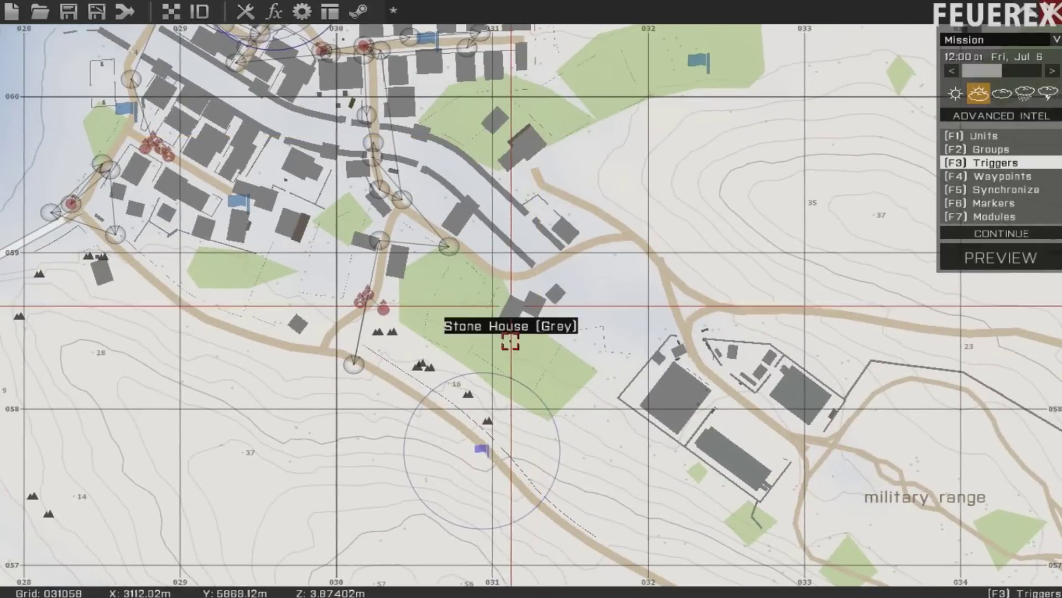
{"action": "key", "text": "F2"}
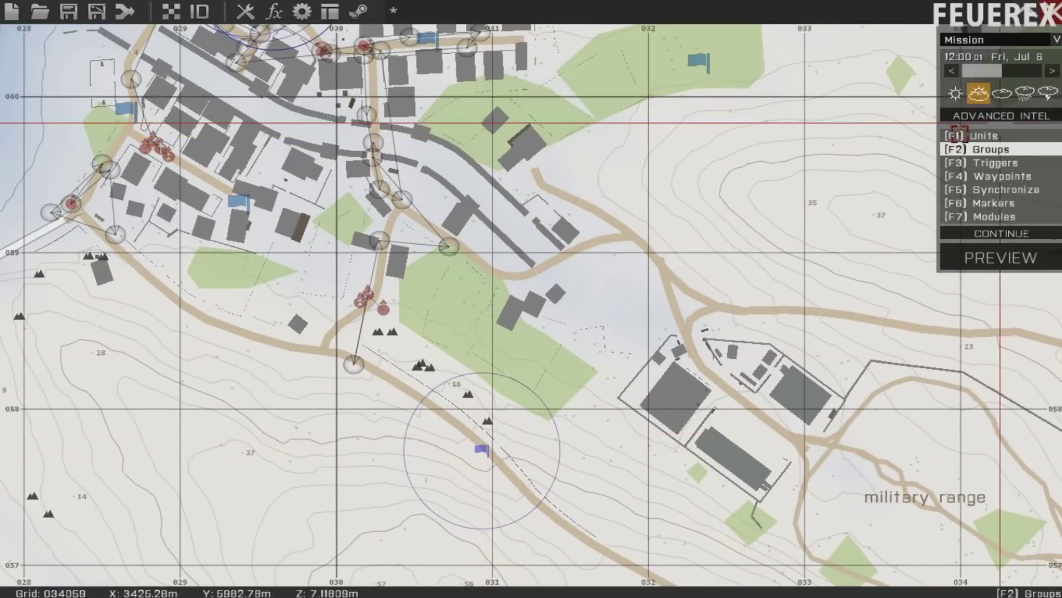
{"action": "left_click_drag", "start_coordinate": [477, 449], "coordinate": [477, 398]}
{"action": "right_click_drag", "start_coordinate": [493, 156], "coordinate": [520, 544]}
{"action": "left_click_drag", "start_coordinate": [476, 399], "coordinate": [290, 168]}
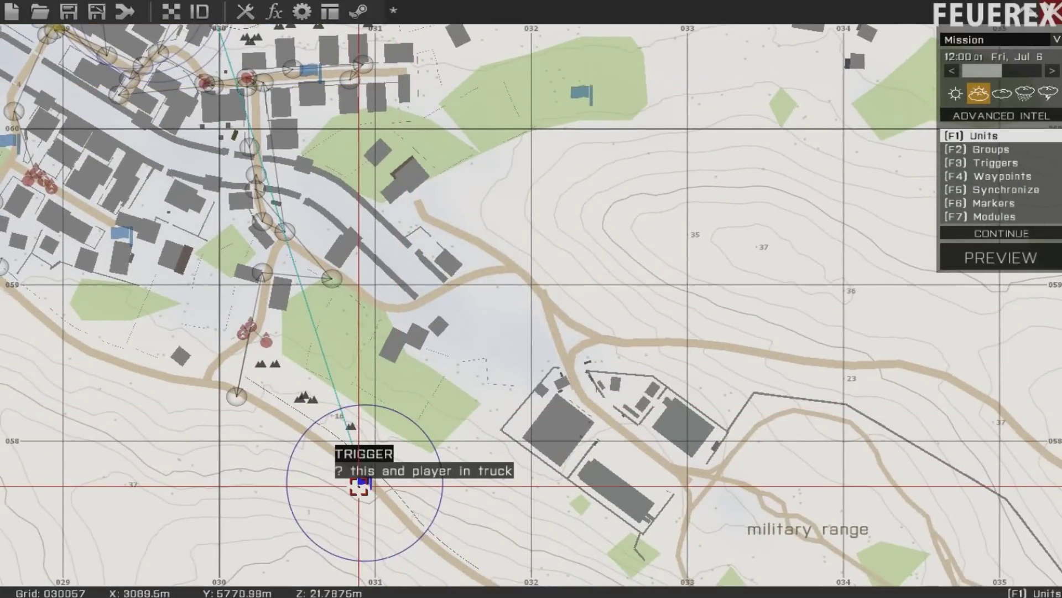
{"action": "double_click", "coordinate": [363, 482]}
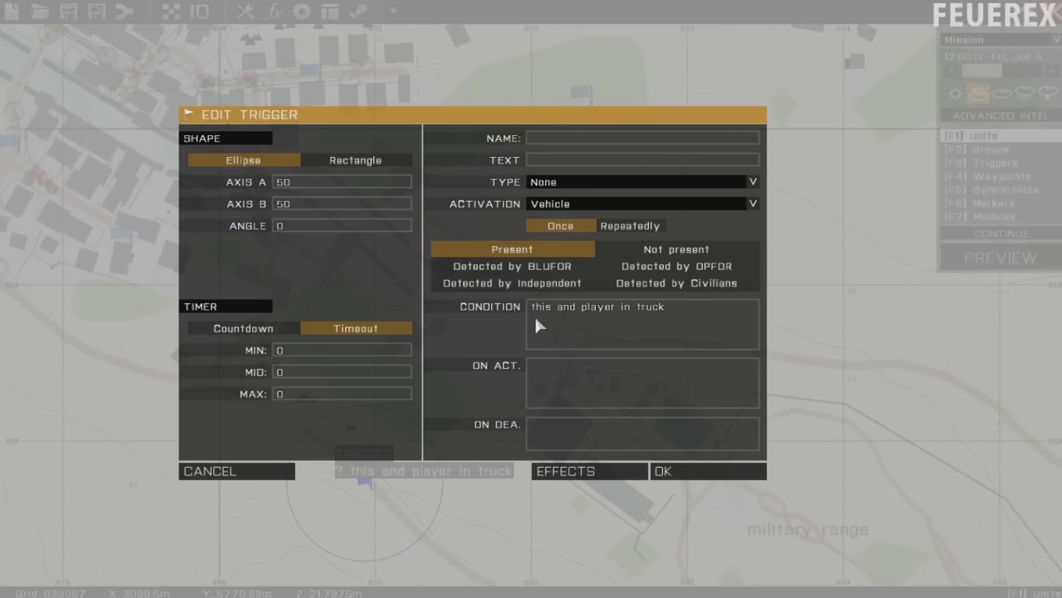
{"action": "key", "text": "Escape"}
Step: Move the roadside trigger slightly southeast along the road
{"action": "scroll", "coordinate": [400, 344], "scroll_direction": "down", "scroll_amount": 3}
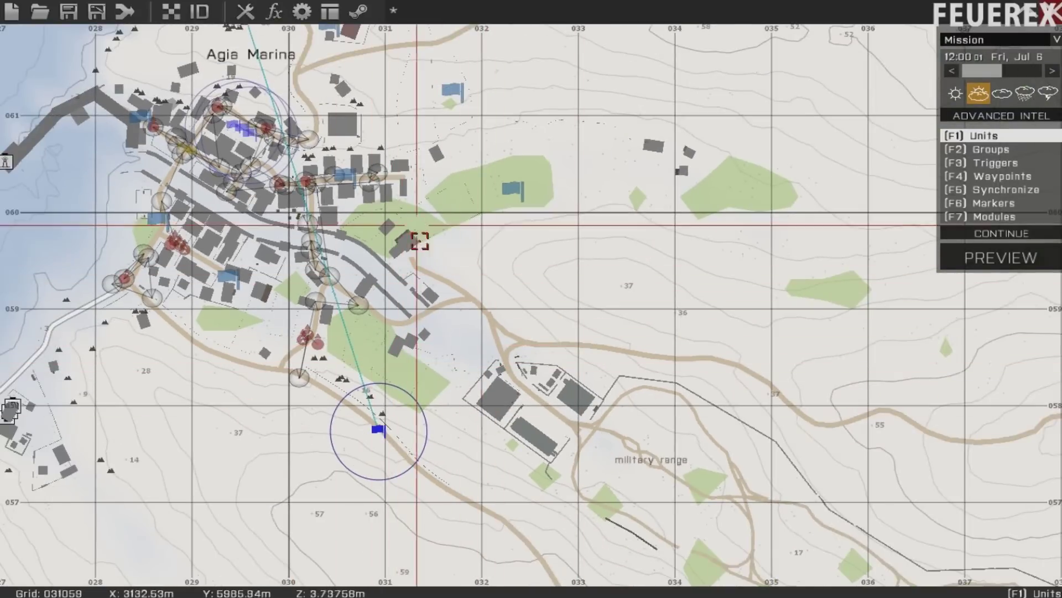
{"action": "right_click_drag", "start_coordinate": [419, 240], "coordinate": [495, 192]}
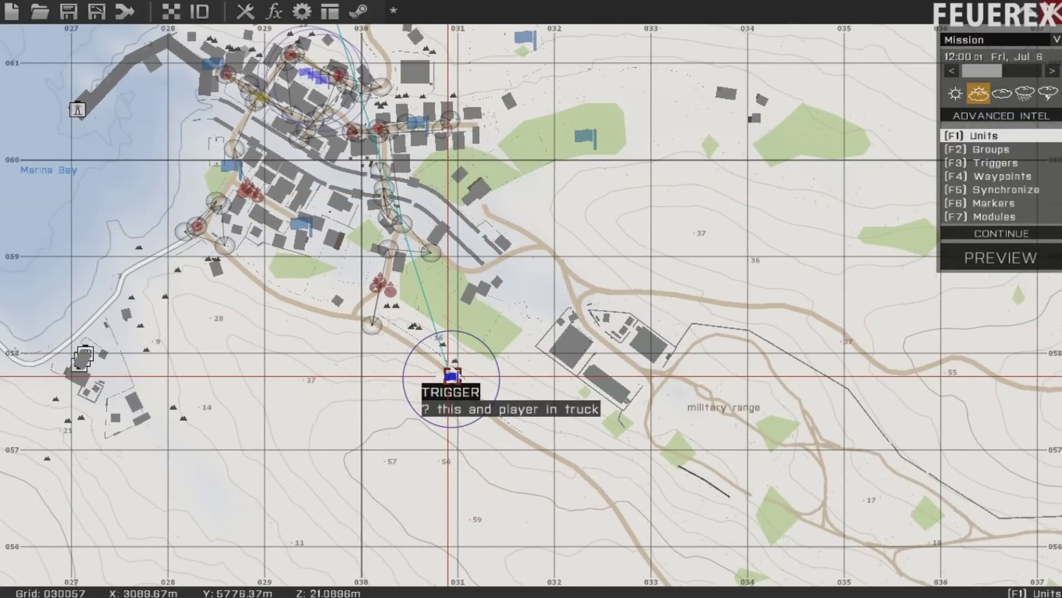
{"action": "left_click_drag", "start_coordinate": [451, 376], "coordinate": [463, 391]}
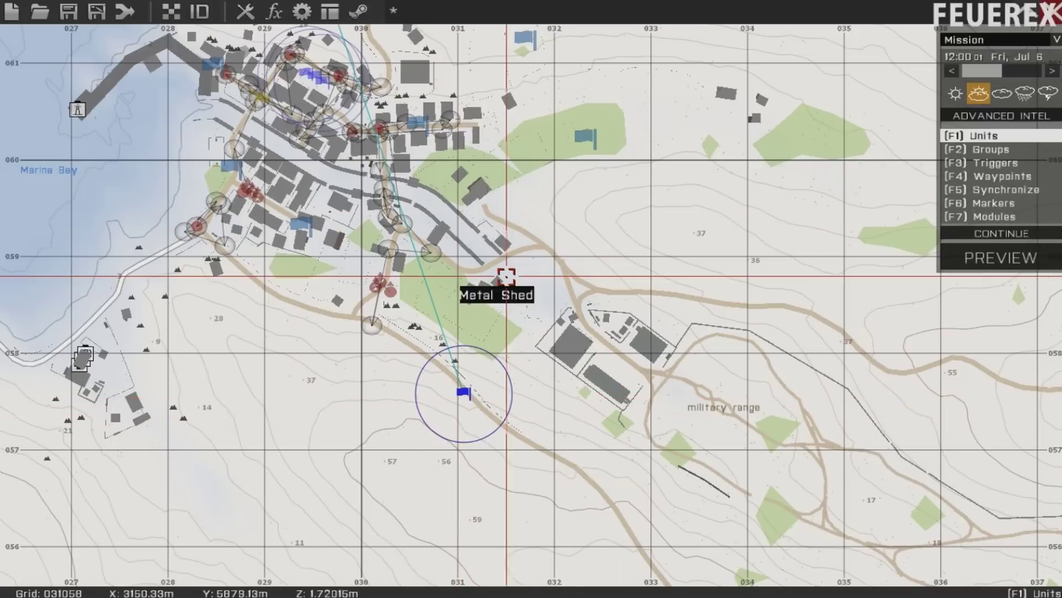
Step: Insert a MOVE waypoint beside the yellow vehicle at the western crossroads in town, with the name FIND and description FIND VEHICLE
{"action": "right_click_drag", "start_coordinate": [511, 276], "coordinate": [601, 455]}
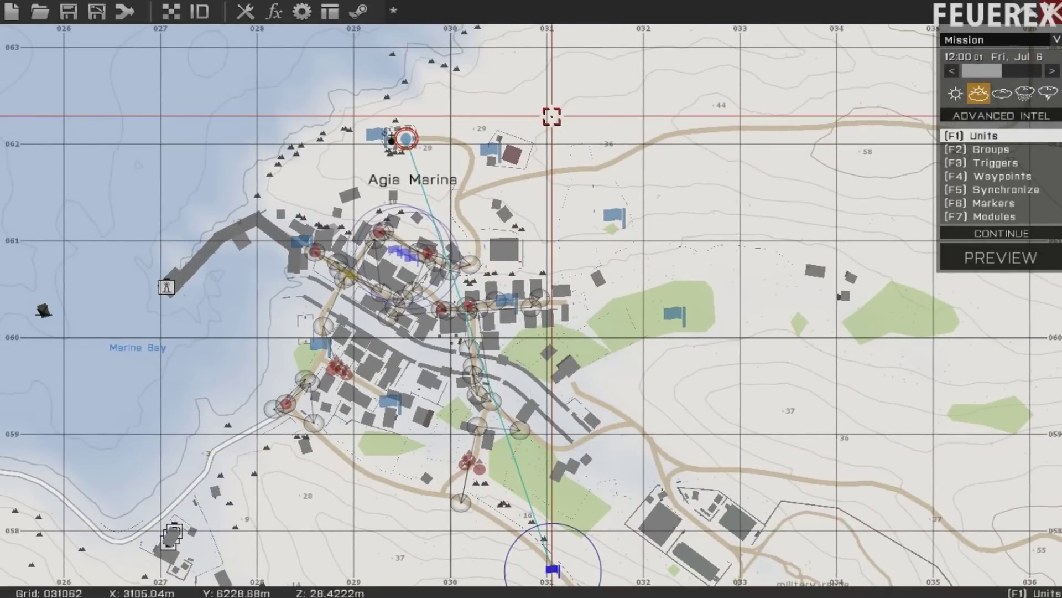
{"action": "key", "text": "F4"}
{"action": "scroll", "coordinate": [473, 116], "scroll_direction": "up", "scroll_amount": 2}
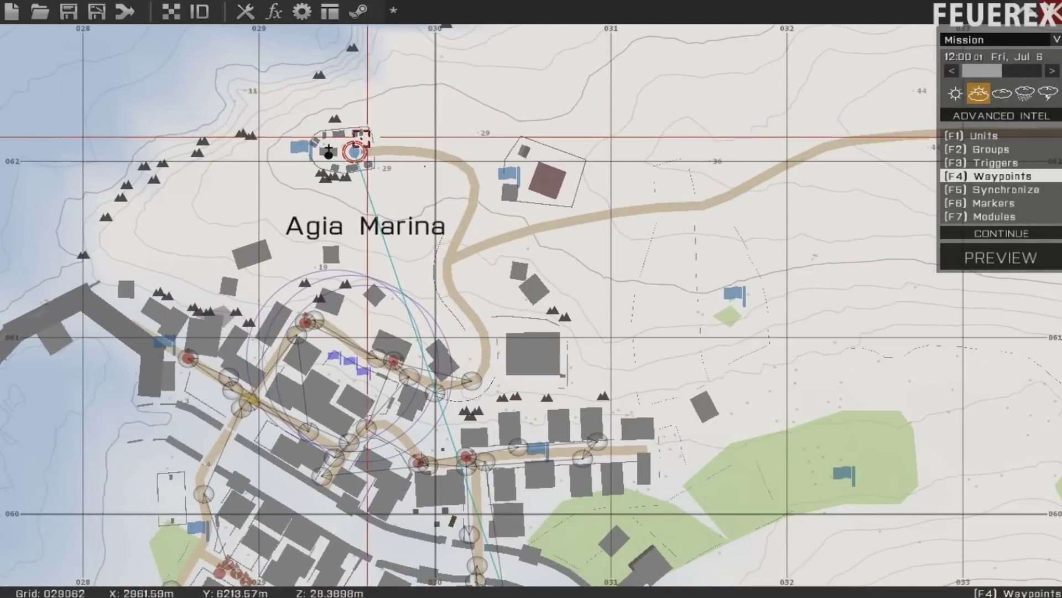
{"action": "right_click_drag", "start_coordinate": [421, 208], "coordinate": [566, 107]}
{"action": "scroll", "coordinate": [420, 310], "scroll_direction": "up", "scroll_amount": 3}
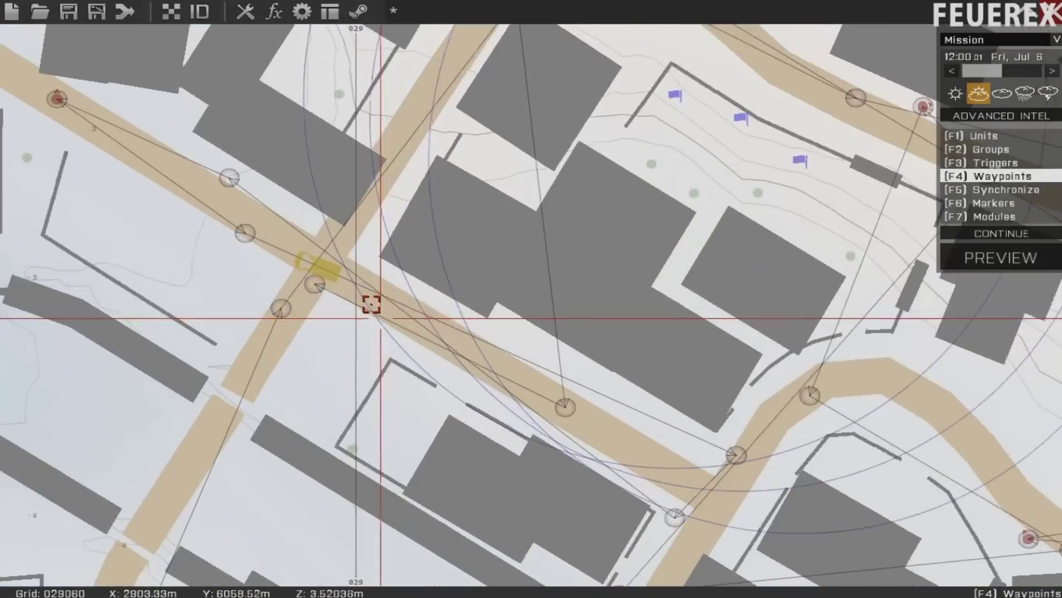
{"action": "double_click", "coordinate": [364, 292]}
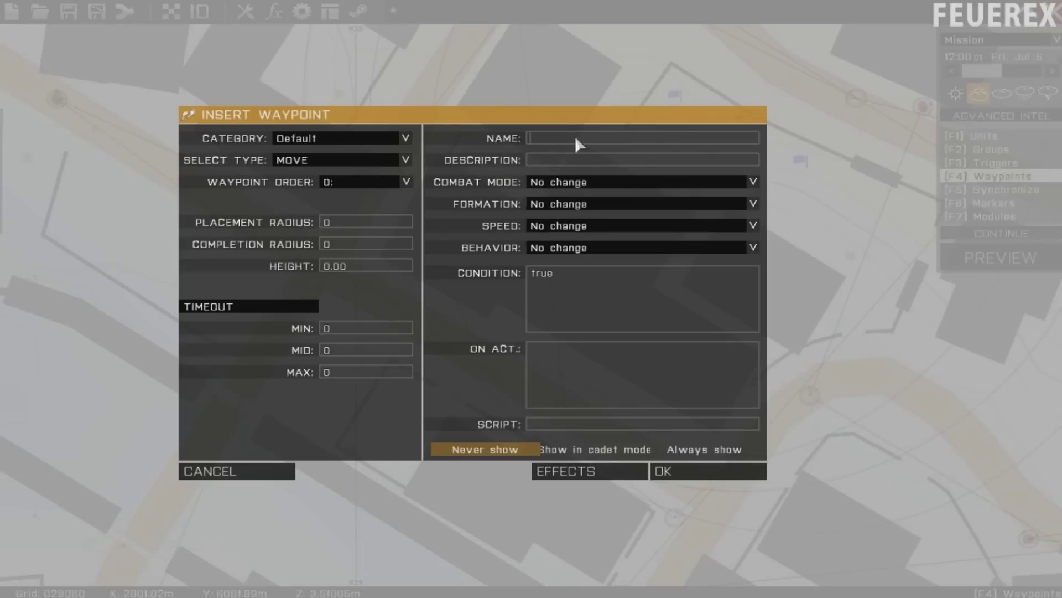
{"action": "type", "text": "FIND VEHICLE"}
{"action": "key", "text": "BackSpace"}
{"action": "key", "text": "BackSpace"}
{"action": "key", "text": "BackSpace"}
{"action": "key", "text": "BackSpace"}
{"action": "key", "text": "BackSpace"}
{"action": "key", "text": "BackSpace"}
{"action": "key", "text": "BackSpace"}
{"action": "key", "text": "BackSpace"}
{"action": "type", "text": "FINE VEHICLE"}
Step: Replace the waypoint's condition with code beginning player in
{"action": "left_click", "coordinate": [570, 287]}
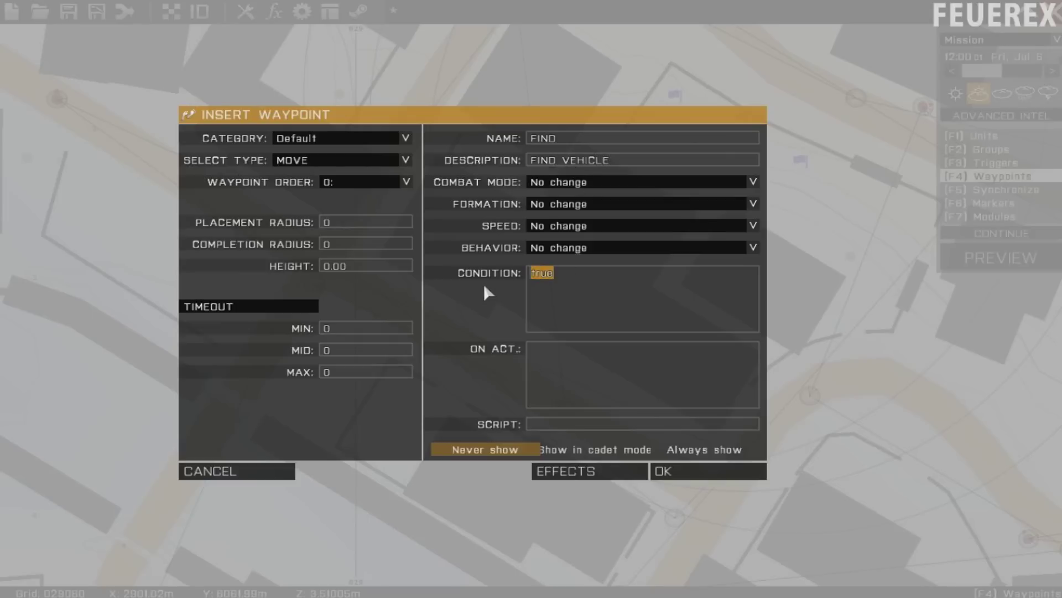
{"action": "type", "text": "player in"}
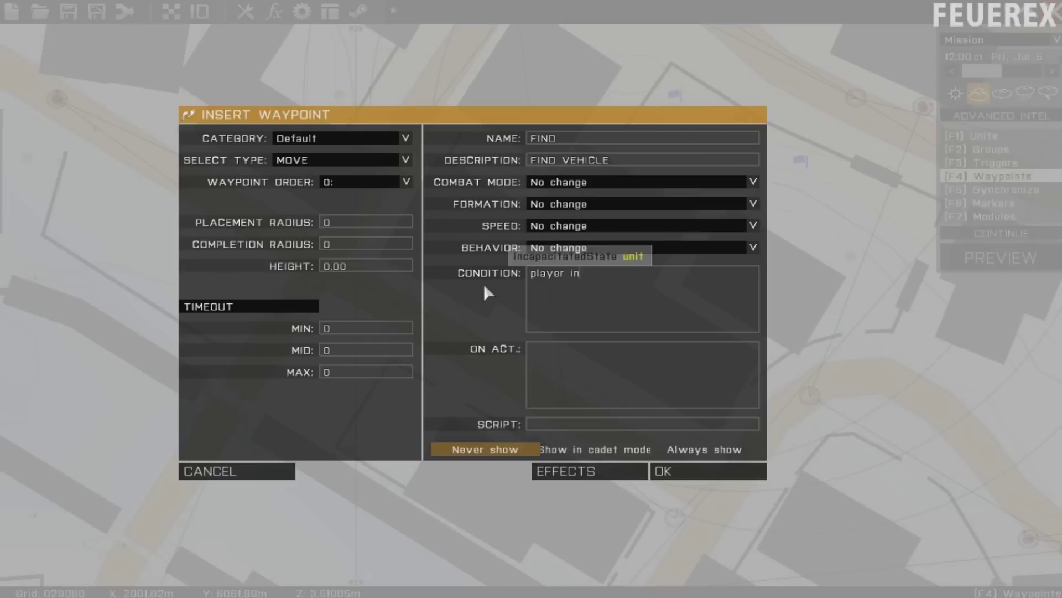
Step: Complete the FIND waypoint's condition as "player in truck" and insert the waypoint
{"action": "type", "text": " tr"}
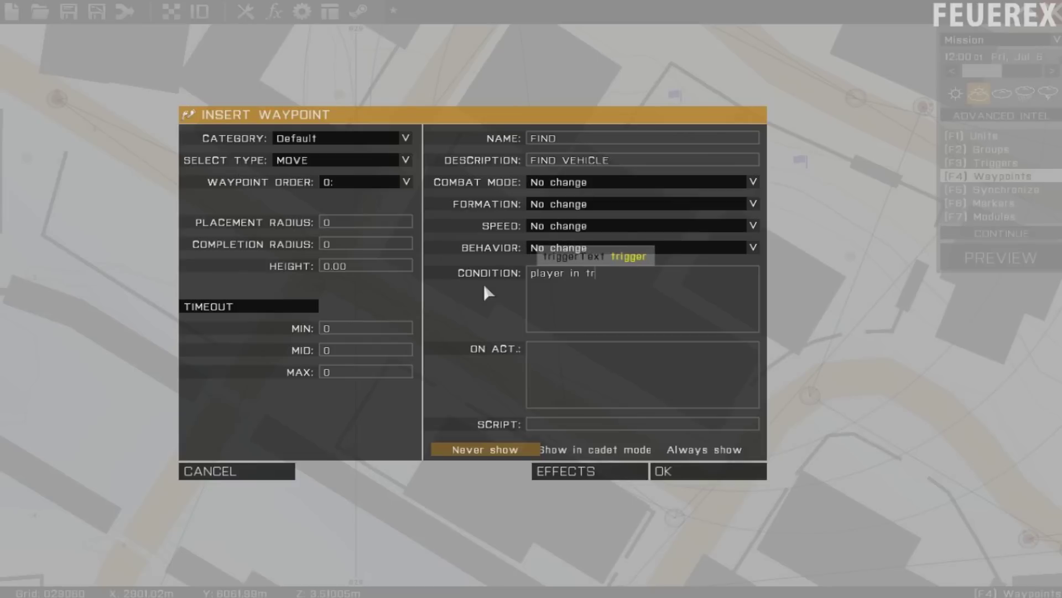
{"action": "type", "text": "i"}
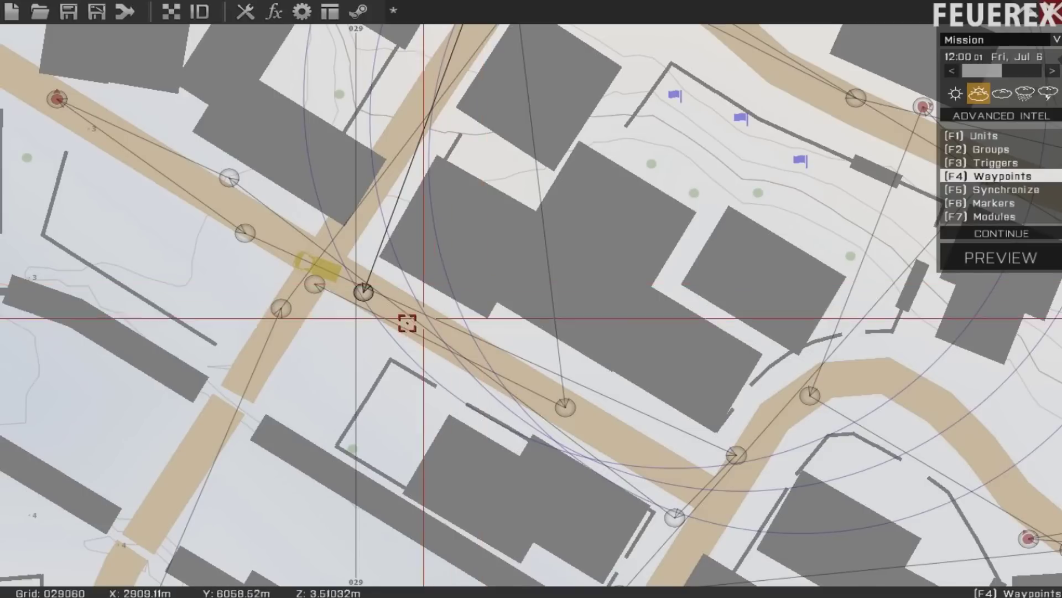
{"action": "scroll", "coordinate": [380, 306], "scroll_direction": "down", "scroll_amount": 5}
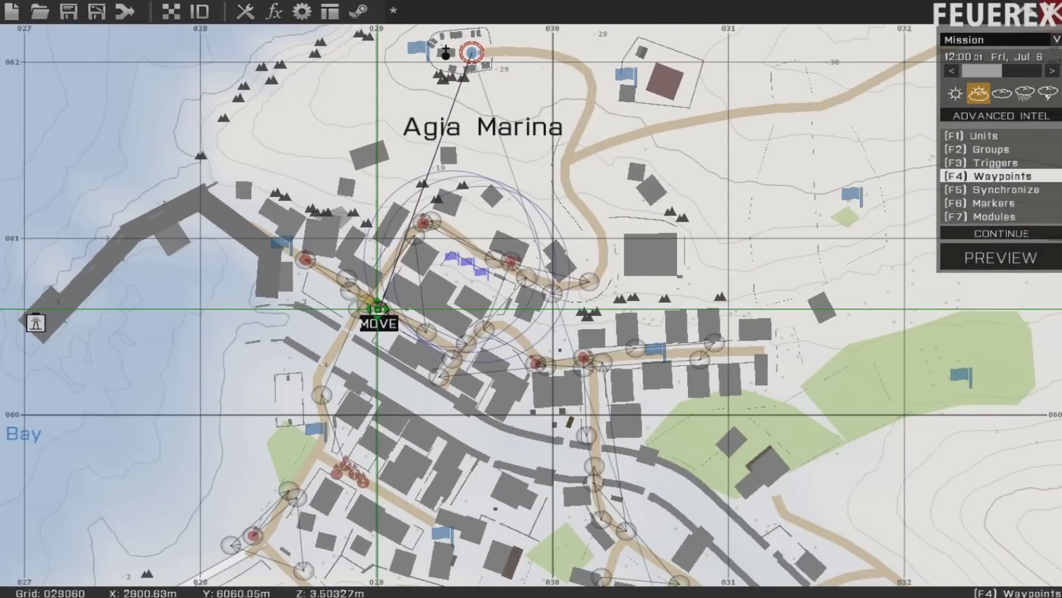
Step: Move the FIND waypoint to the road southwest of the crossroads and give it a completion radius
{"action": "left_click_drag", "start_coordinate": [378, 308], "coordinate": [313, 350]}
{"action": "scroll", "coordinate": [376, 307], "scroll_direction": "up", "scroll_amount": 3}
{"action": "scroll", "coordinate": [360, 299], "scroll_direction": "down", "scroll_amount": 3}
{"action": "scroll", "coordinate": [351, 368], "scroll_direction": "up", "scroll_amount": 3}
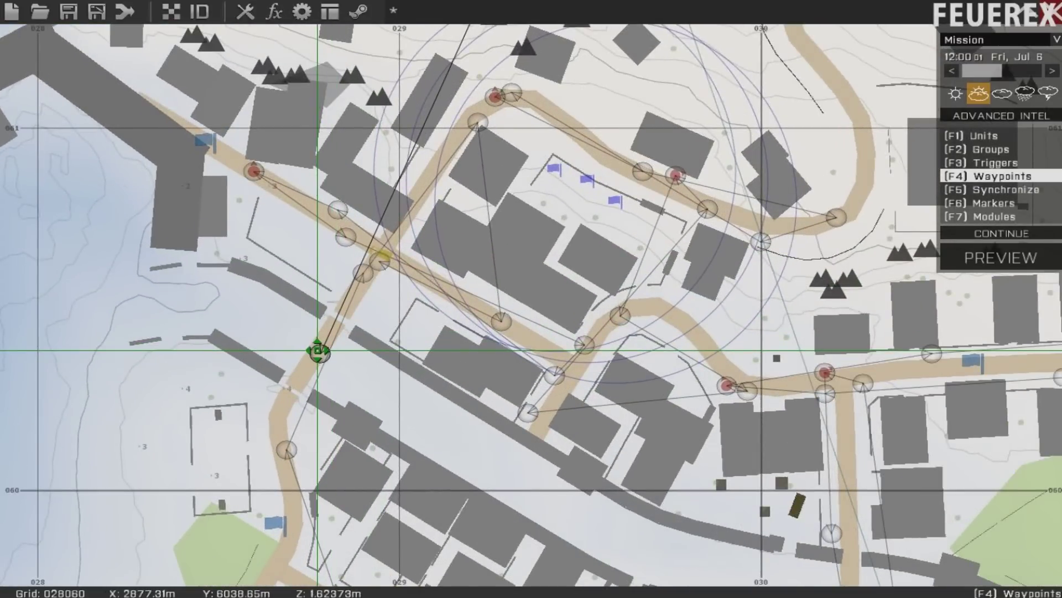
{"action": "double_click", "coordinate": [313, 350]}
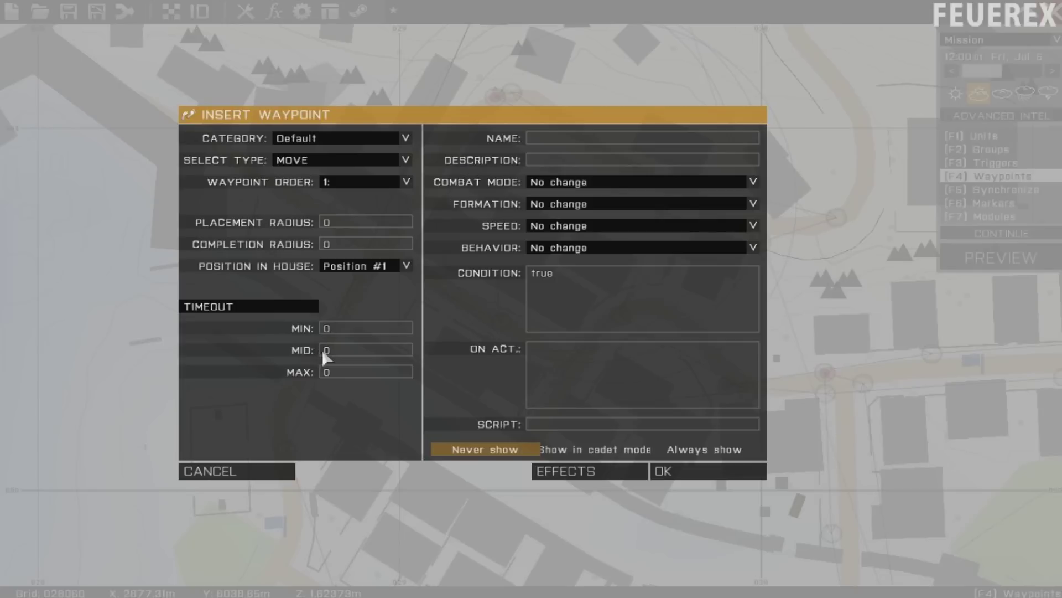
{"action": "left_click", "coordinate": [358, 244]}
{"action": "type", "text": "50"}
{"action": "key", "text": "Return"}
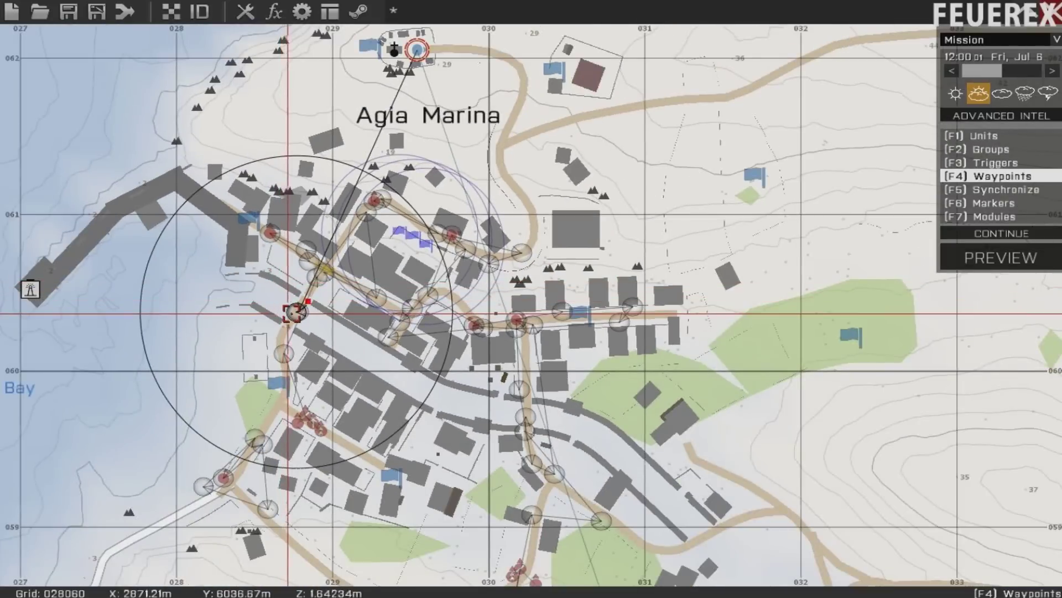
{"action": "scroll", "coordinate": [297, 311], "scroll_direction": "up", "scroll_amount": 2}
{"action": "scroll", "coordinate": [298, 311], "scroll_direction": "up", "scroll_amount": 5}
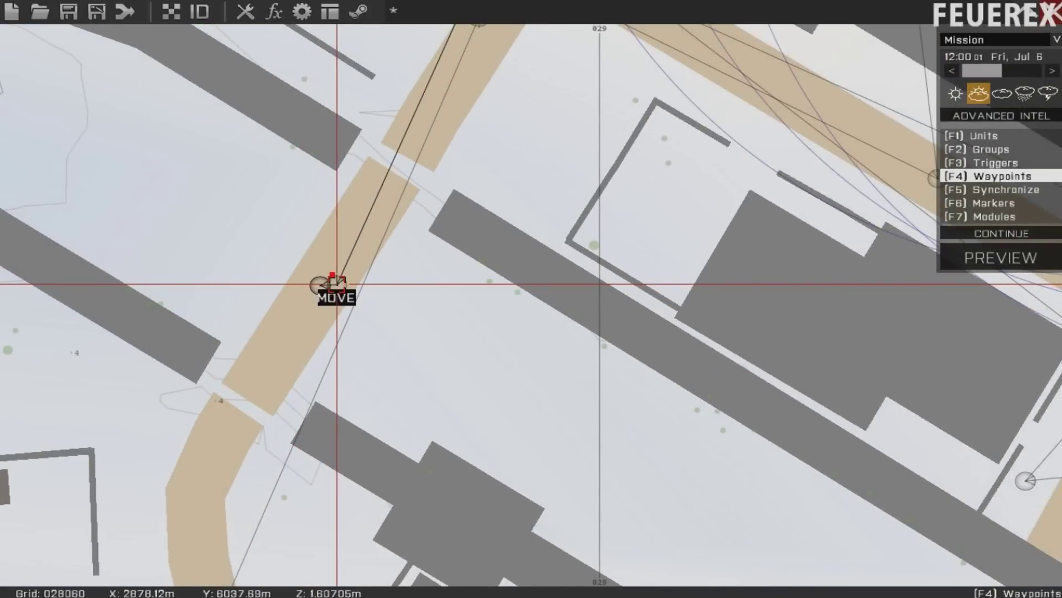
{"action": "scroll", "coordinate": [336, 284], "scroll_direction": "down", "scroll_amount": 4}
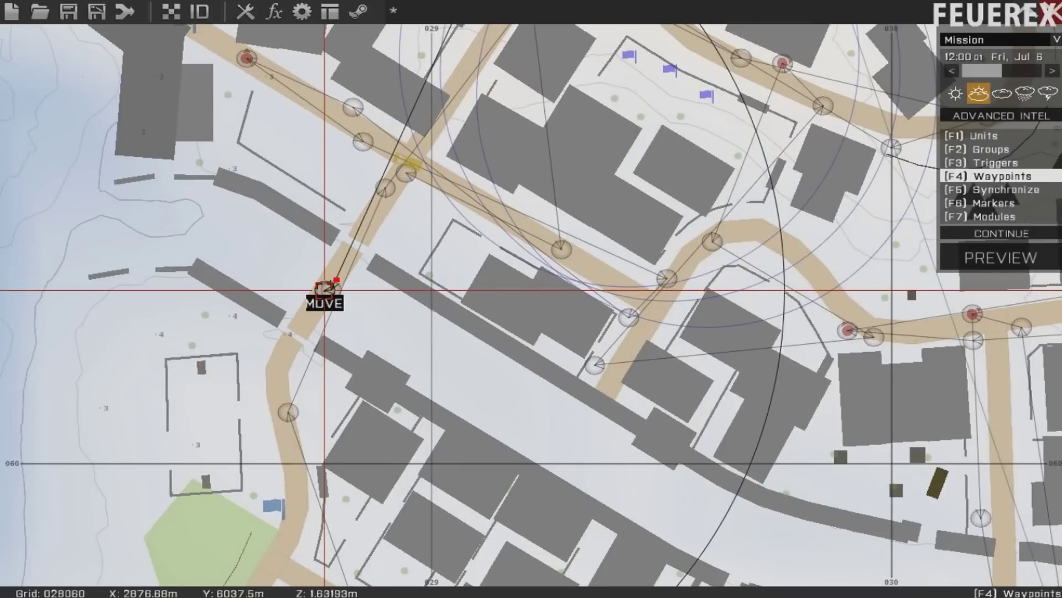
Step: Set the completion radius of the FIND waypoint to 150
{"action": "double_click", "coordinate": [324, 289]}
{"action": "key", "text": "Escape"}
{"action": "double_click", "coordinate": [330, 289]}
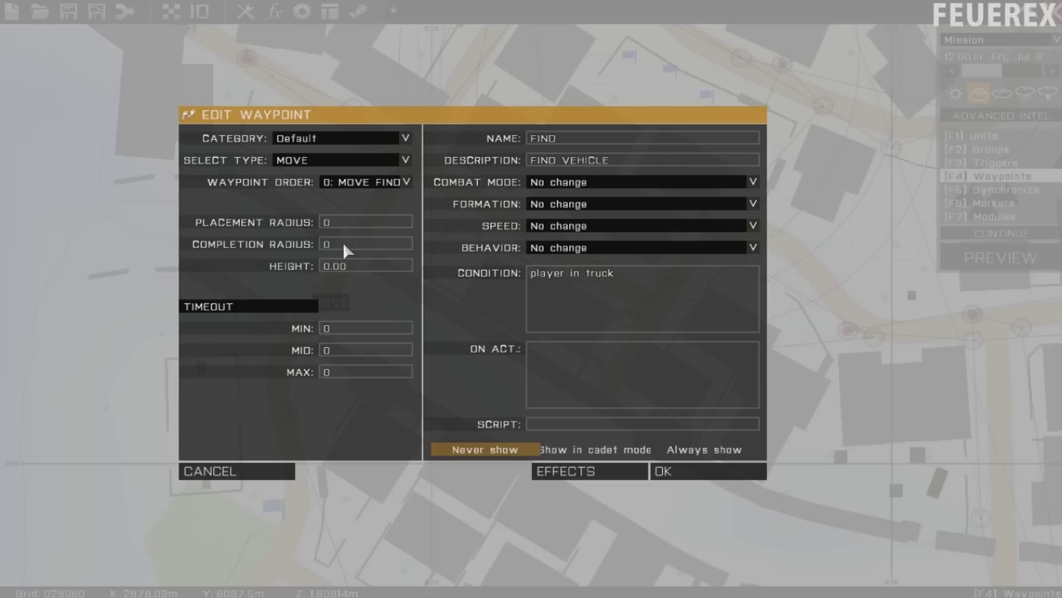
{"action": "type", "text": "150"}
{"action": "key", "text": "Return"}
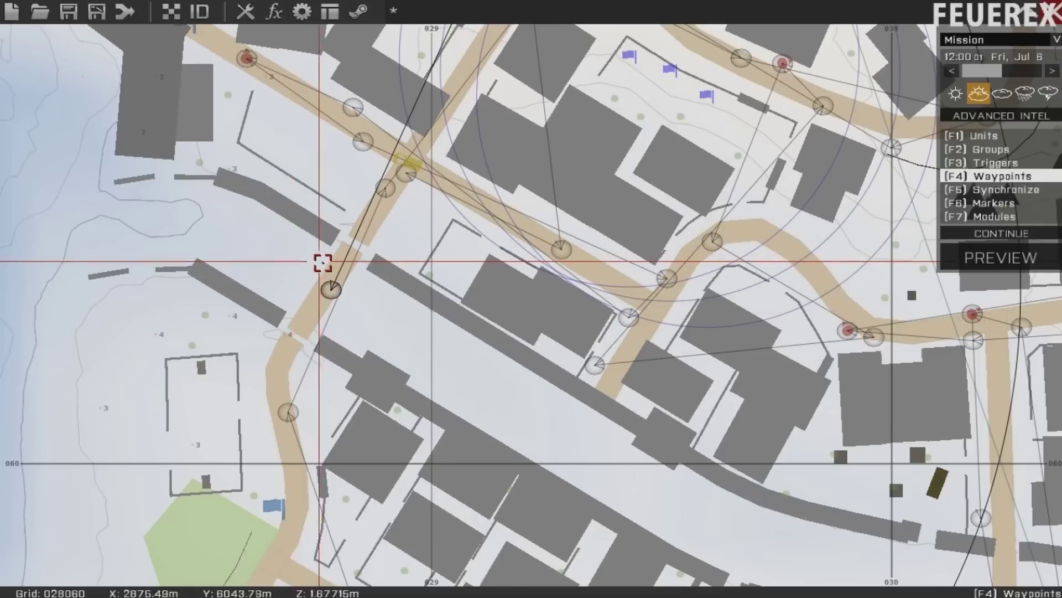
Step: Move the FIND waypoint east so its completion circle covers the central part of Agia Marina
{"action": "scroll", "coordinate": [327, 282], "scroll_direction": "down", "scroll_amount": 3}
{"action": "scroll", "coordinate": [331, 290], "scroll_direction": "down", "scroll_amount": 3}
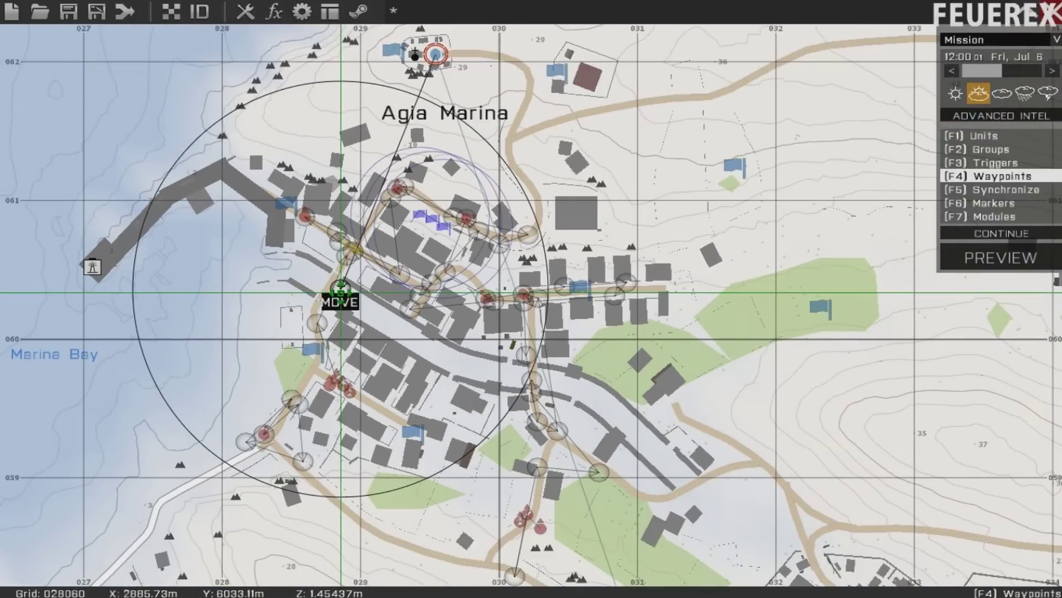
{"action": "left_click_drag", "start_coordinate": [348, 297], "coordinate": [401, 313]}
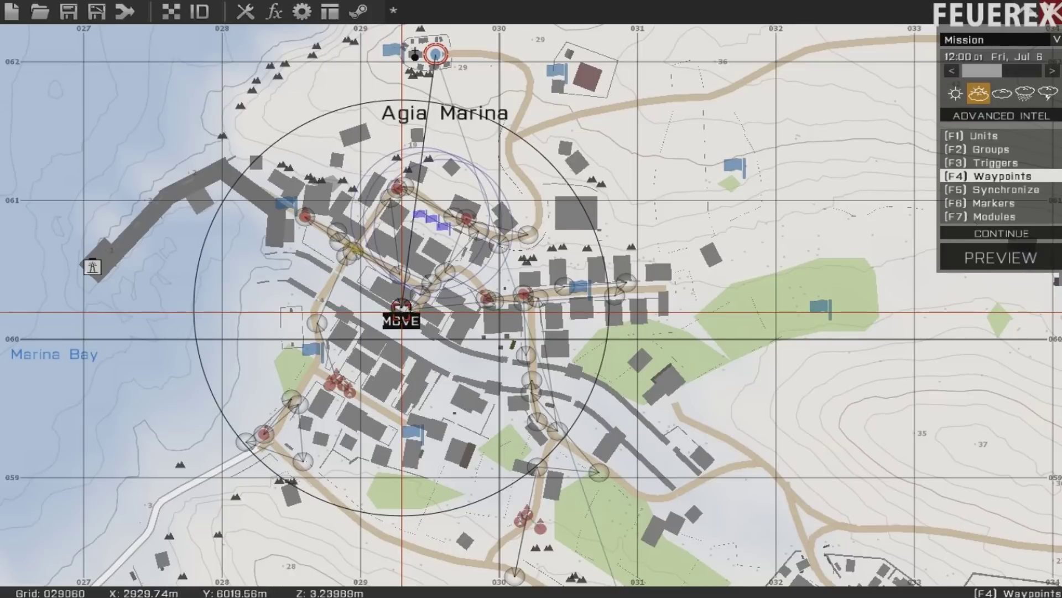
Step: Insert a MOVE waypoint described as ESCAPE on the road southeast of town, just beyond the trigger circle
{"action": "right_click_drag", "start_coordinate": [417, 446], "coordinate": [287, 221]}
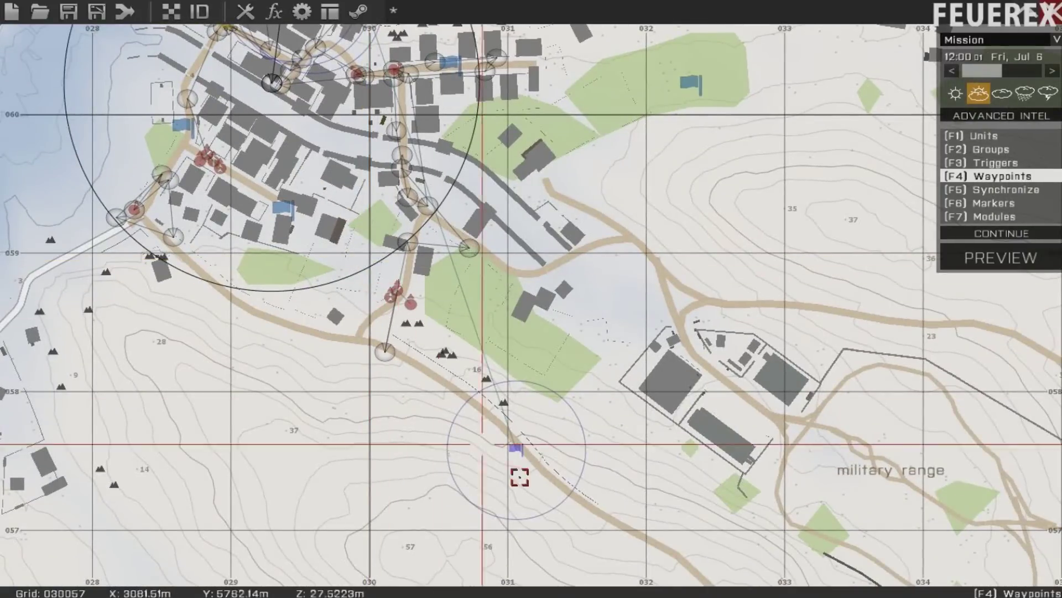
{"action": "double_click", "coordinate": [571, 504]}
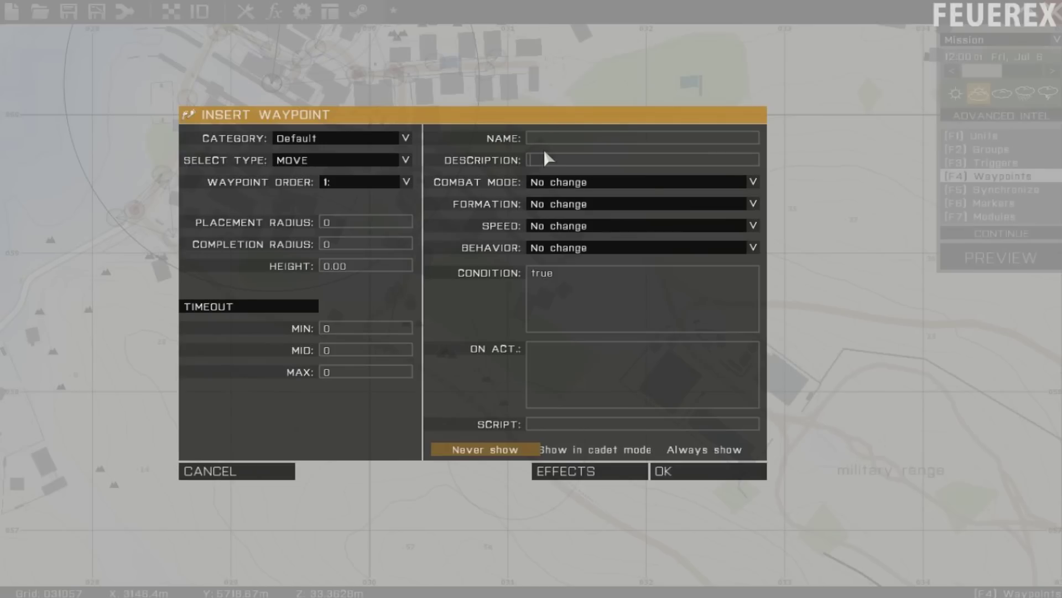
{"action": "type", "text": "ESCAPE"}
{"action": "key", "text": "Return"}
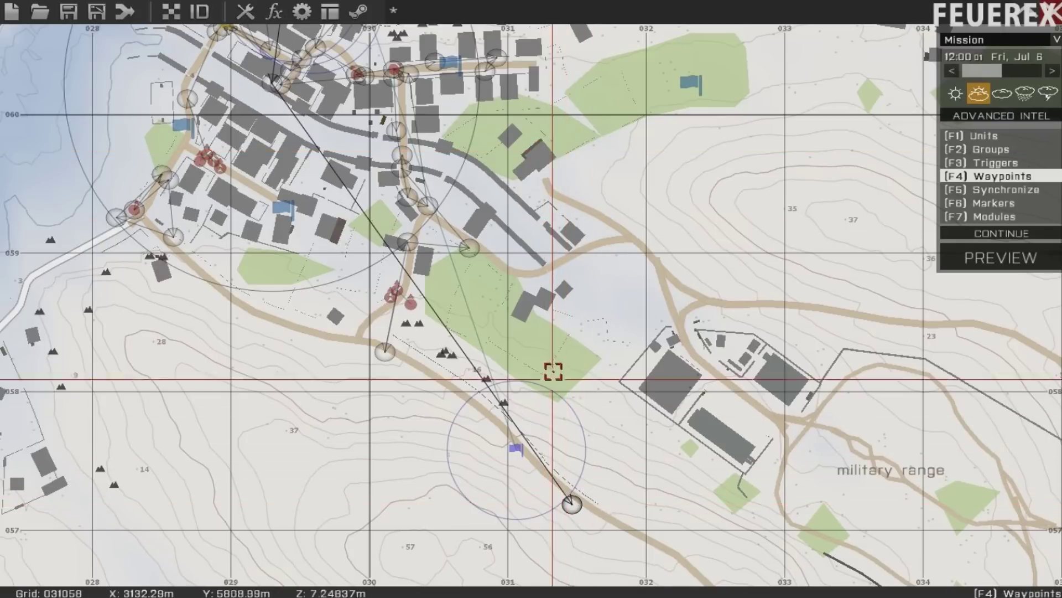
Step: Switch to Units mode and inspect the settings and available types of the trigger on the road southeast of town
{"action": "right_click_drag", "start_coordinate": [554, 372], "coordinate": [569, 459]}
{"action": "key", "text": "F1"}
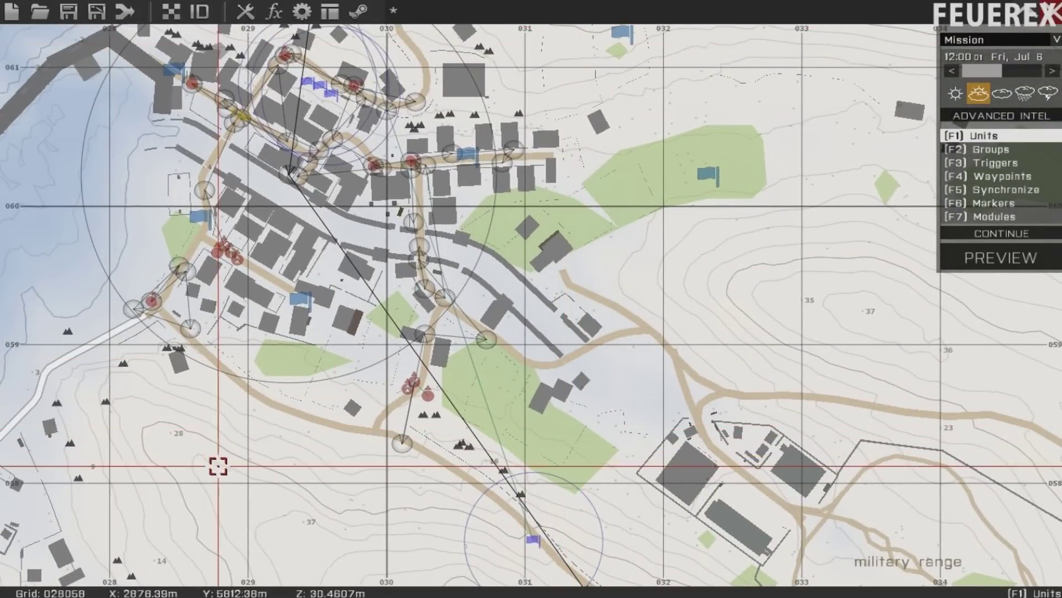
{"action": "right_click_drag", "start_coordinate": [127, 342], "coordinate": [115, 274]}
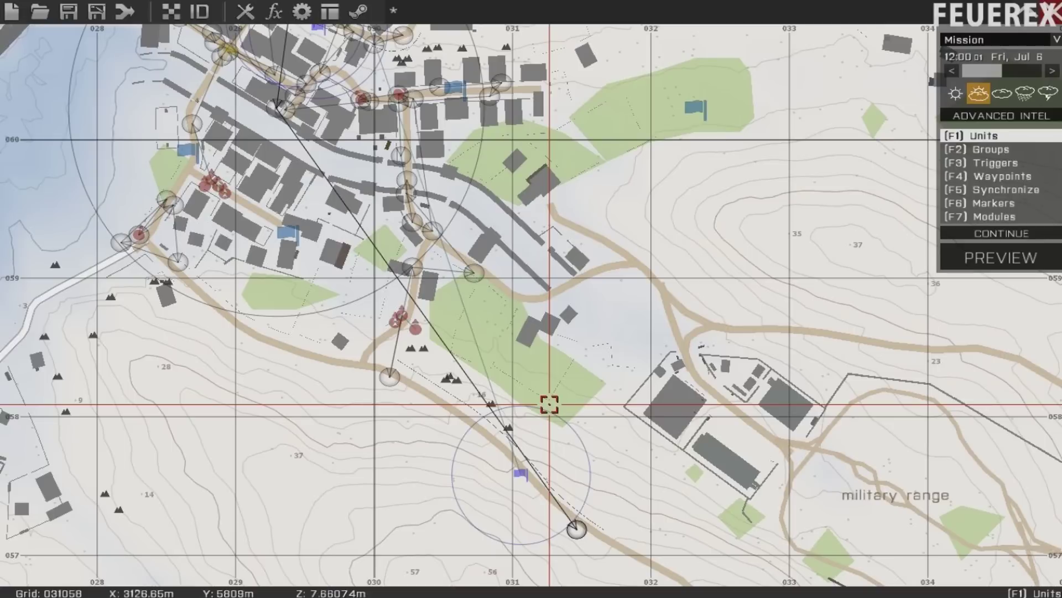
{"action": "right_click_drag", "start_coordinate": [602, 181], "coordinate": [588, 63]}
{"action": "double_click", "coordinate": [505, 356]}
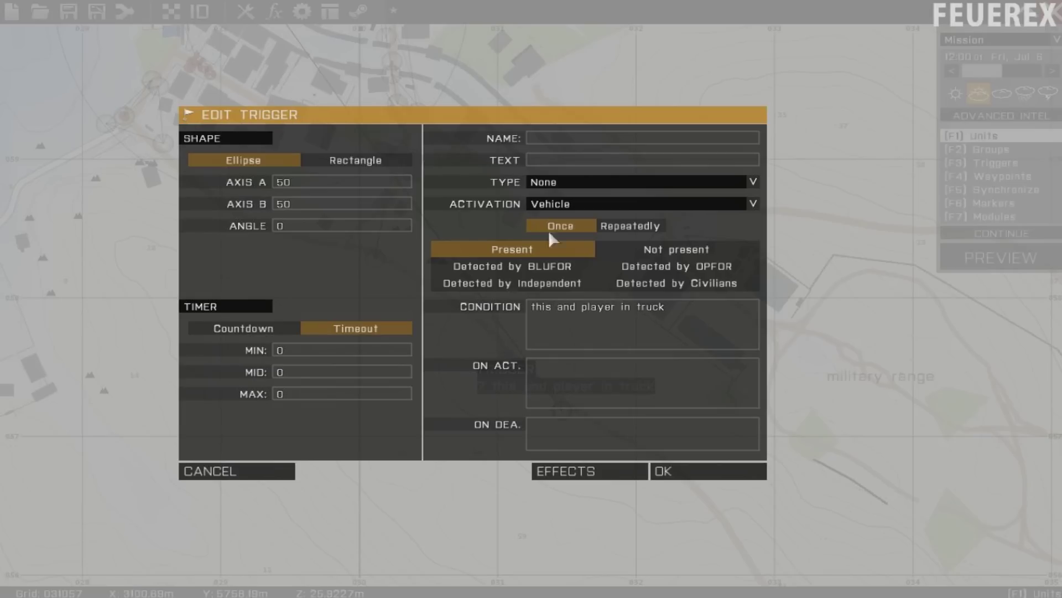
{"action": "left_click", "coordinate": [569, 184]}
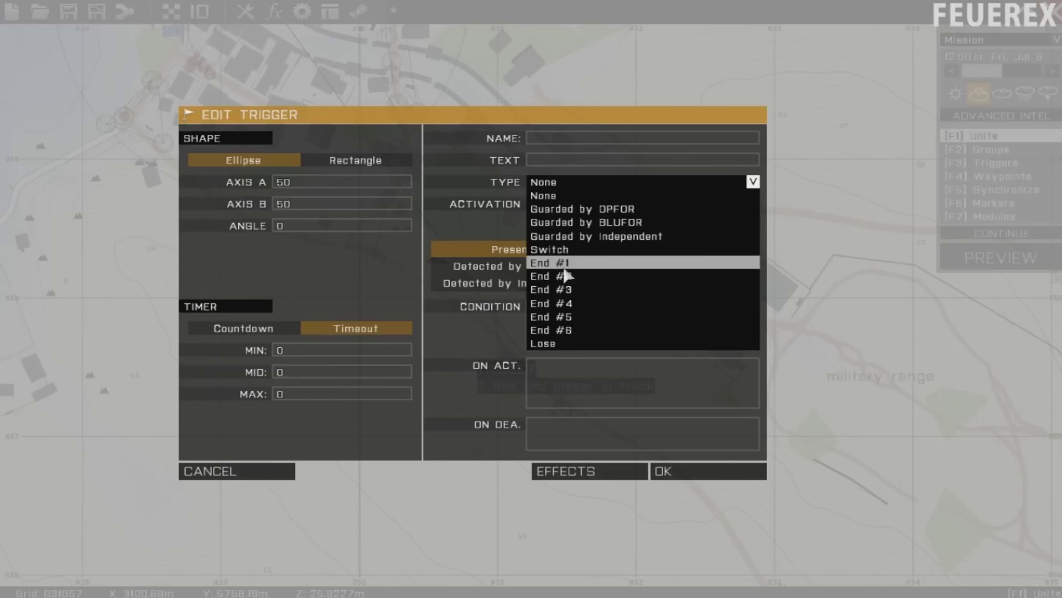
{"action": "key", "text": "Escape"}
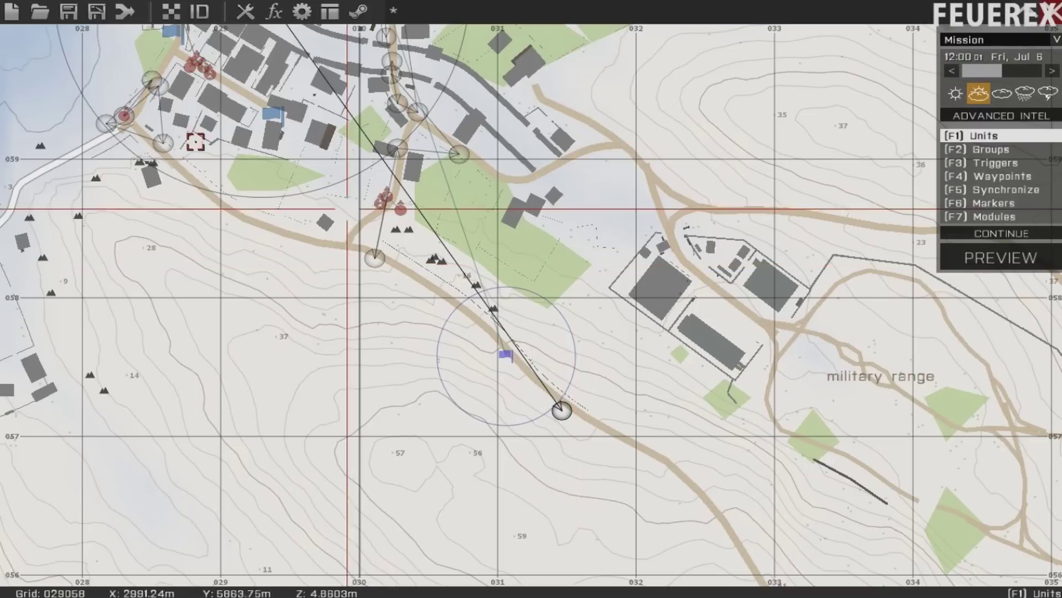
Step: Save the scenario as a user mission named makestealcar
{"action": "right_click_drag", "start_coordinate": [95, 155], "coordinate": [222, 481]}
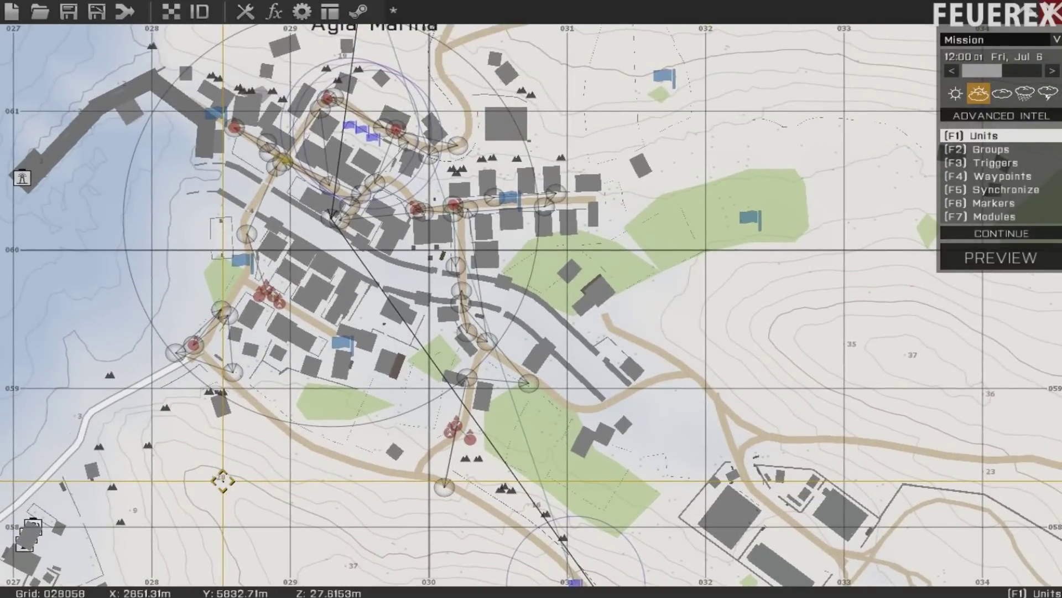
{"action": "right_click_drag", "start_coordinate": [222, 481], "coordinate": [244, 596]}
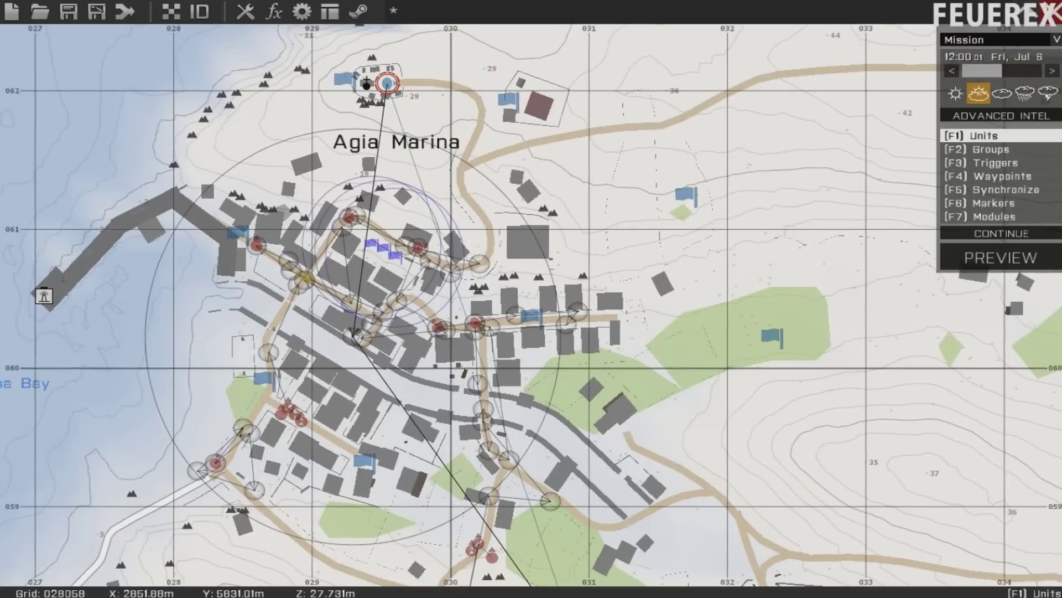
{"action": "left_click", "coordinate": [100, 11]}
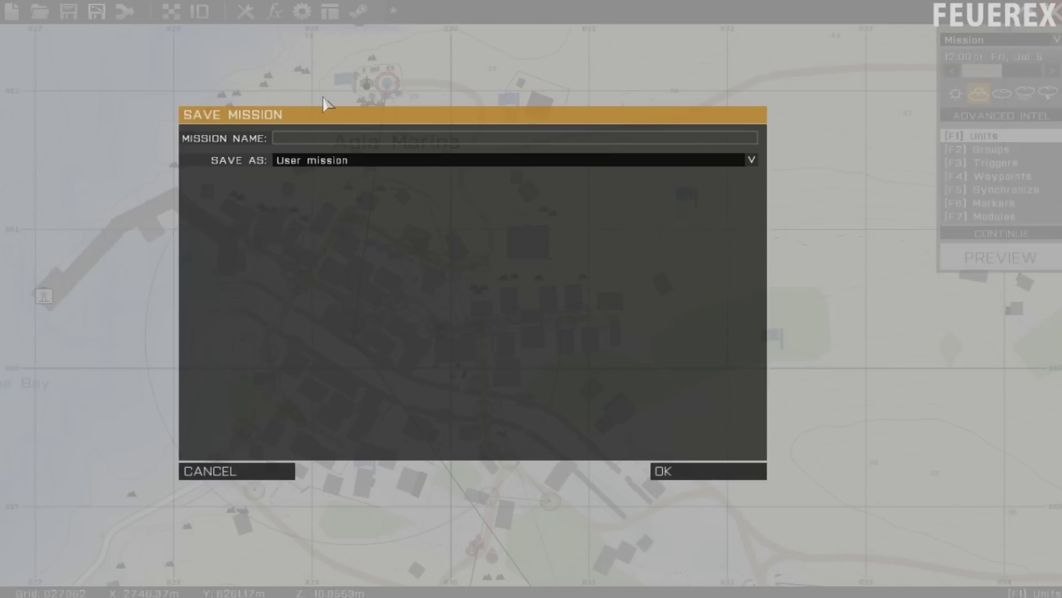
{"action": "type", "text": "makestealcar"}
{"action": "key", "text": "Return"}
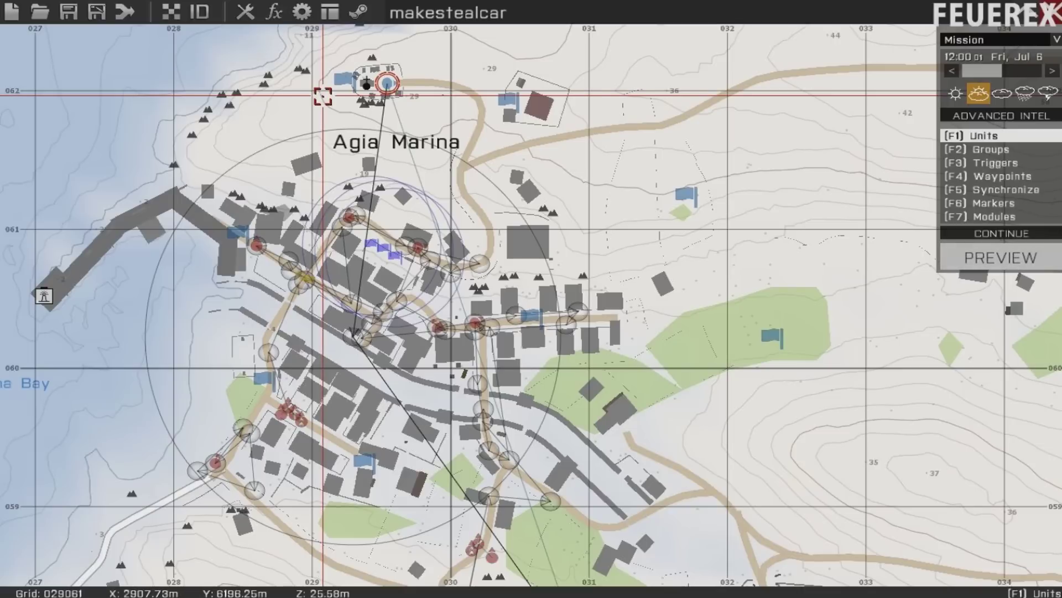
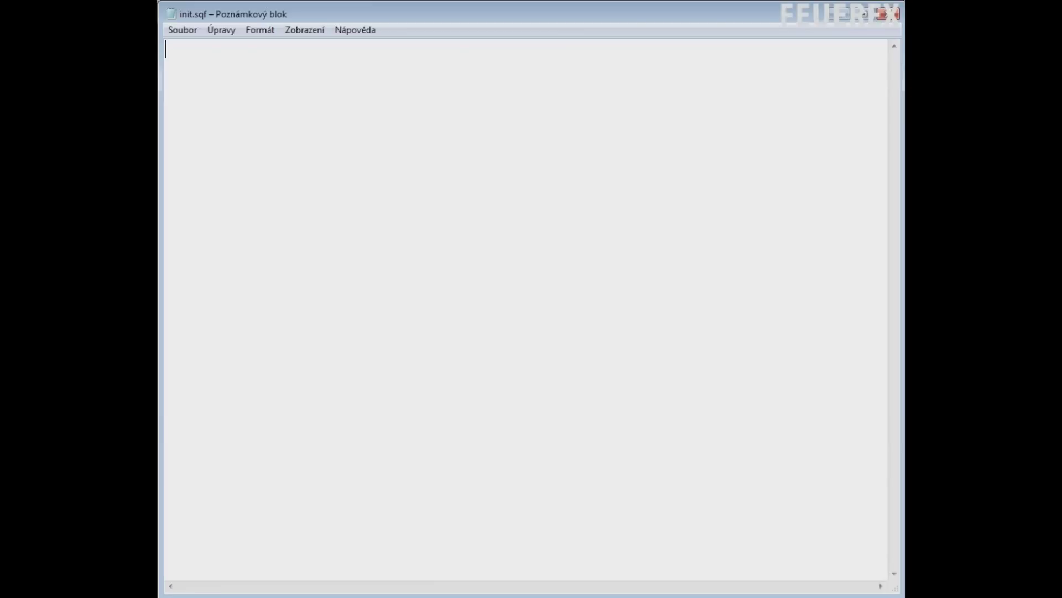
Step: Switch to the empty init.sqf in Notepad and write the line "_r1 = random 3;"
{"action": "type", "text": "_r1 = random "}
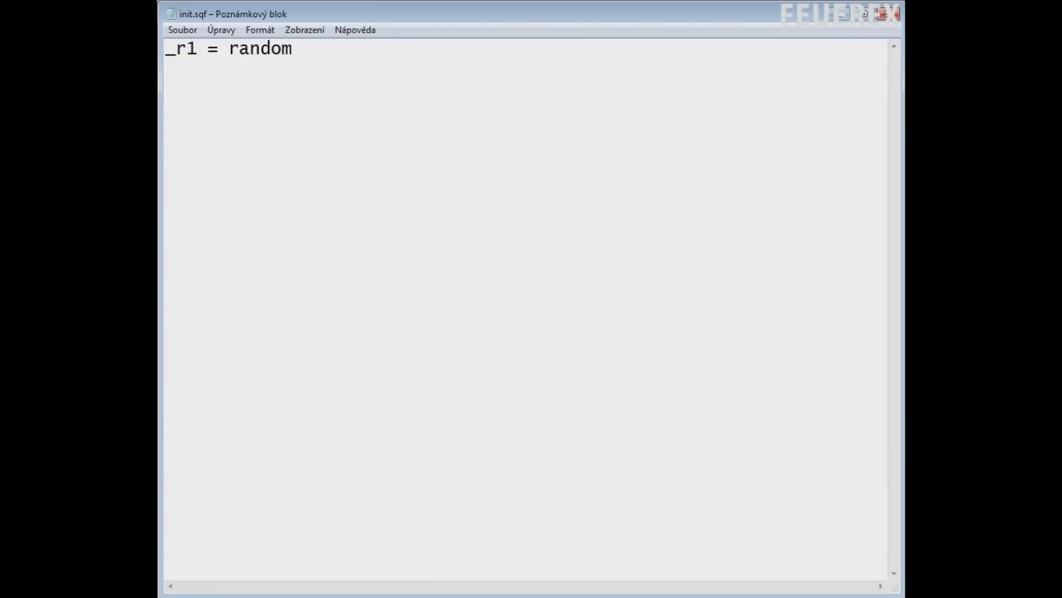
{"action": "type", "text": "4;"}
{"action": "key", "text": "BackSpace"}
{"action": "key", "text": "BackSpace"}
{"action": "type", "text": "3;"}
Step: Add a second line reading "_r2 = random 6;"
{"action": "key", "text": "Return"}
{"action": "type", "text": "_r2 = random 3;"}
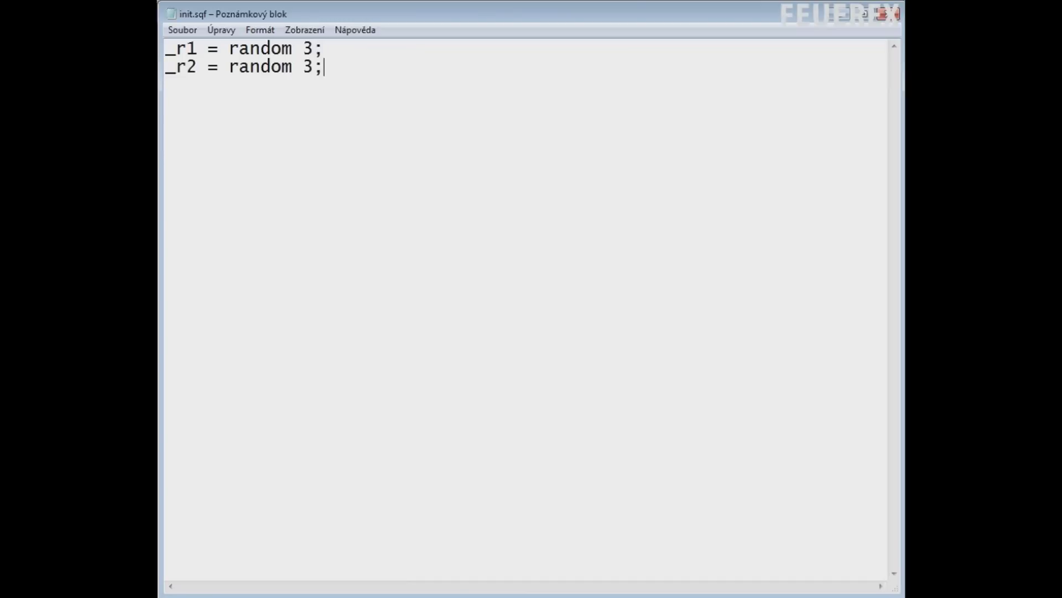
{"action": "key", "text": "Left"}
{"action": "key", "text": "BackSpace"}
{"action": "type", "text": "6"}
{"action": "key", "text": "End"}
Step: Below a blank line, round both variables down with "_r1 = floor _r1;" and "_r2 = floor _r2;"
{"action": "key", "text": "Return"}
{"action": "key", "text": "Return"}
{"action": "type", "text": "_r1 = floor"}
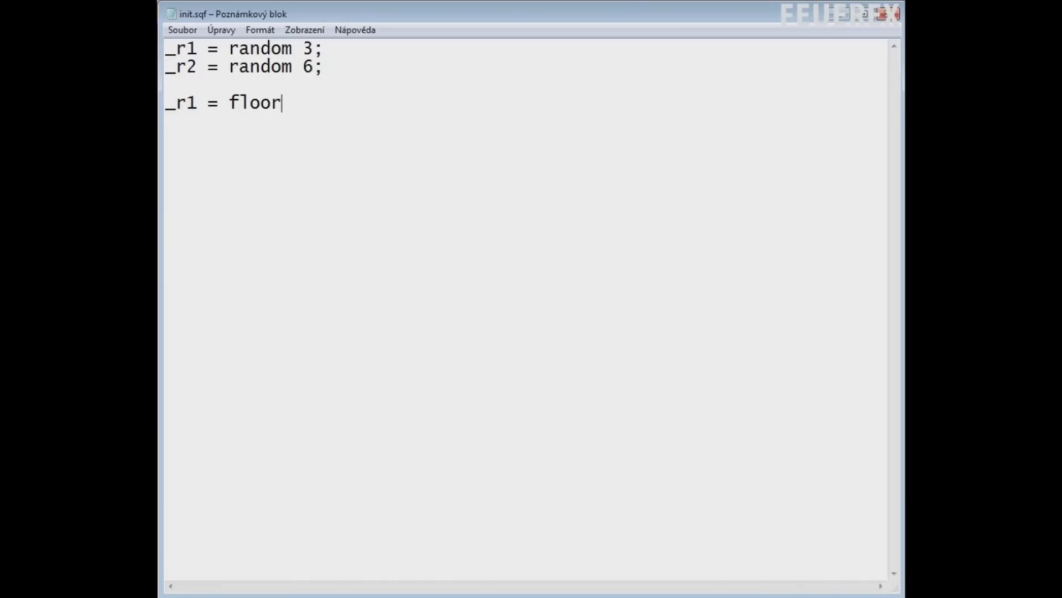
{"action": "type", "text": " _r1;"}
{"action": "key", "text": "Return"}
{"action": "type", "text": "_r2 = fllo"}
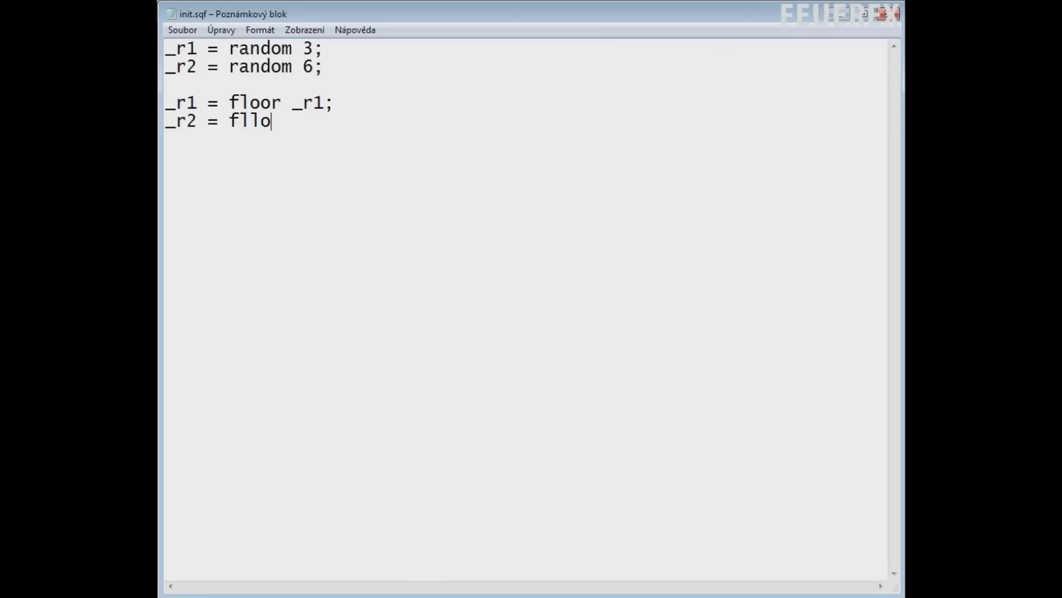
{"action": "key", "text": "BackSpace"}
{"action": "key", "text": "BackSpace"}
{"action": "type", "text": "oor _r2;"}
Step: Add an empty "if (_r1 == 0) then { }" block below the floor lines, separated by a blank line
{"action": "key", "text": "Return"}
{"action": "key", "text": "Return"}
{"action": "type", "text": "if ()"}
{"action": "key", "text": "Left"}
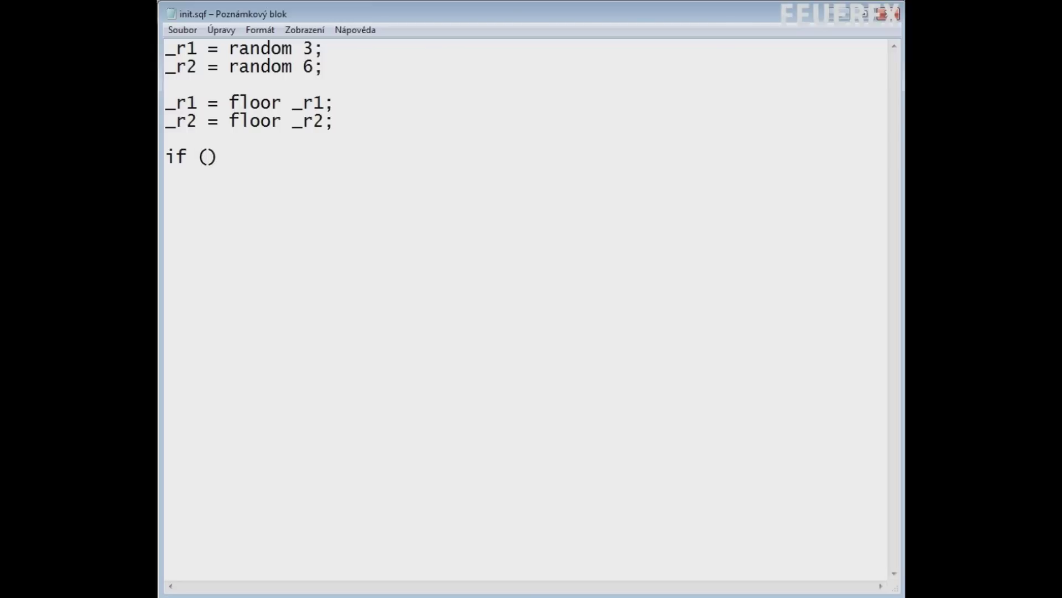
{"action": "type", "text": "_r1 == 0) then {"}
{"action": "key", "text": "Return"}
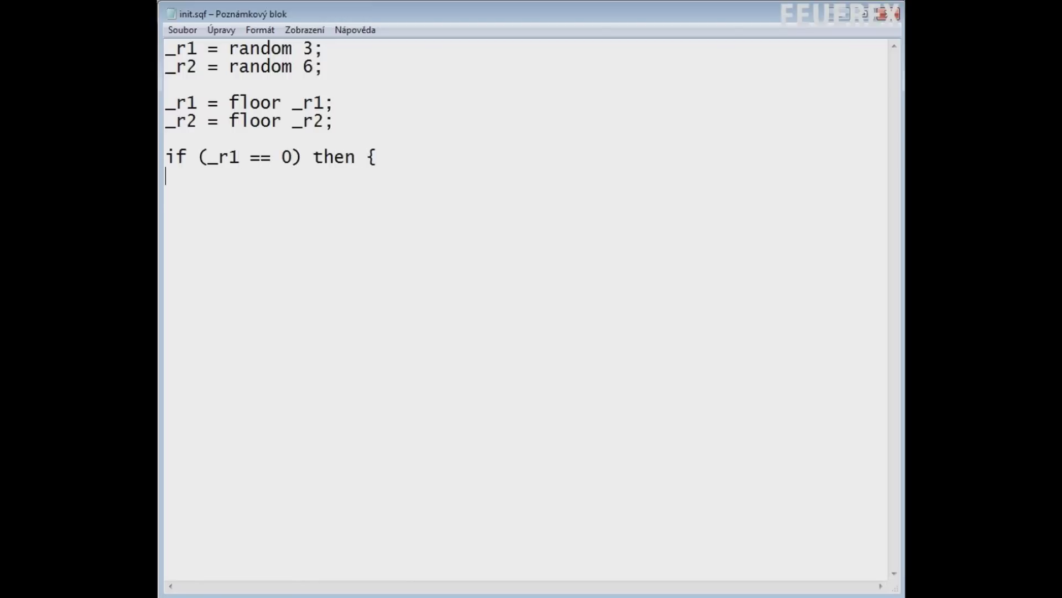
{"action": "key", "text": "Return"}
{"action": "type", "text": "}"}
{"action": "key", "text": "Up"}
{"action": "key", "text": "Down"}
{"action": "key", "text": "Up"}
Step: Add an empty "if (_r1 == 1) then { }" block directly below the first condition
{"action": "left_click", "coordinate": [176, 193]}
{"action": "key", "text": "Return"}
{"action": "type", "text": "if (_r2"}
{"action": "key", "text": "BackSpace"}
{"action": "type", "text": "1 == "}
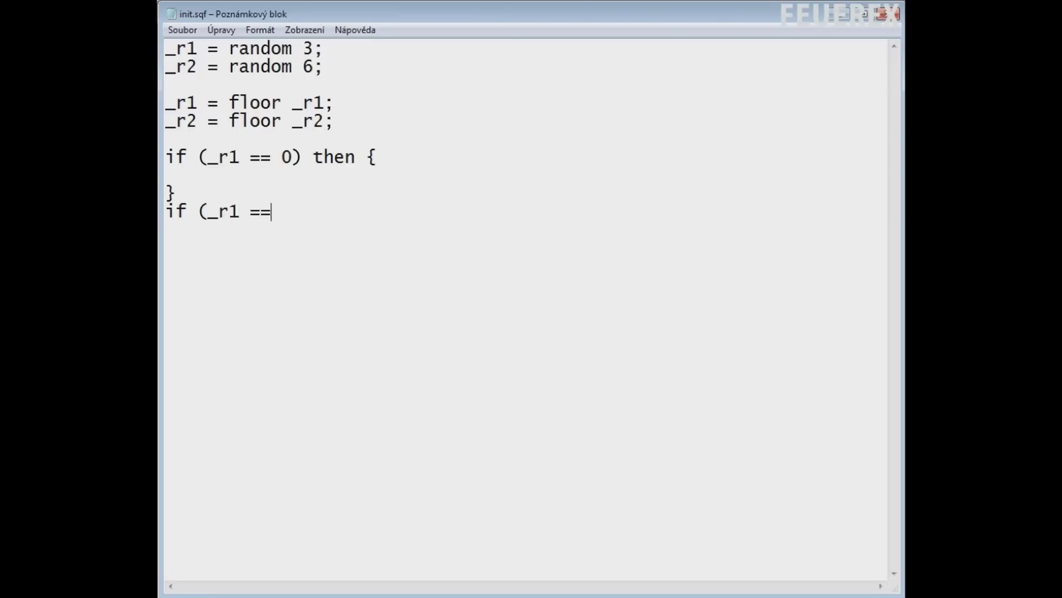
{"action": "type", "text": "1) then {"}
{"action": "key", "text": "Return"}
{"action": "key", "text": "Return"}
{"action": "key", "text": "Return"}
{"action": "type", "text": "}"}
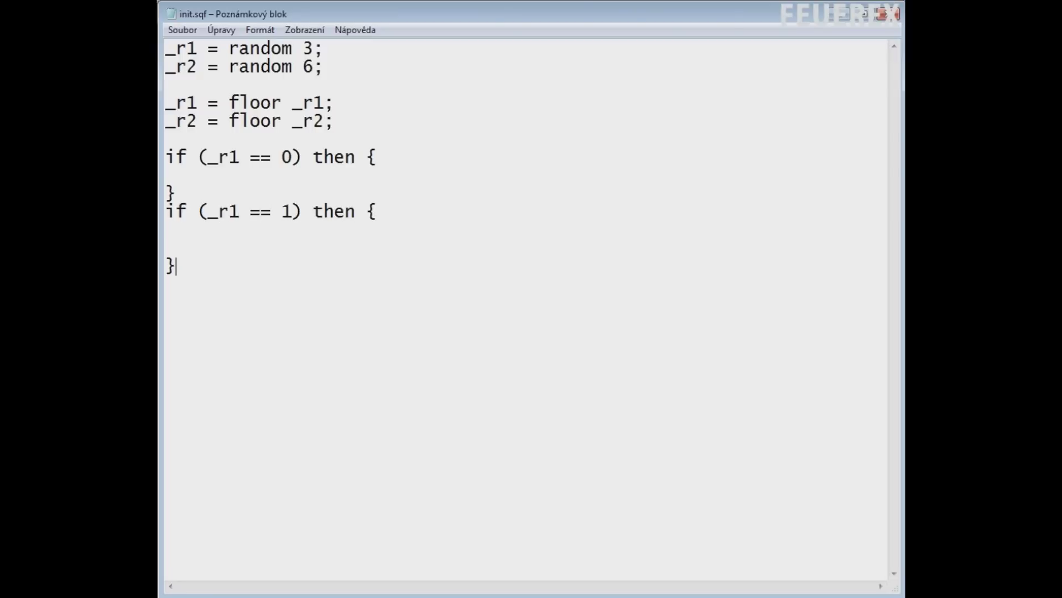
Step: Add an empty "if (_r1 == 2) then { }" block directly below the _r1 == 1 condition
{"action": "key", "text": "Up"}
{"action": "key", "text": "Down"}
{"action": "key", "text": "End"}
{"action": "key", "text": "Return"}
{"action": "key", "text": "Return"}
{"action": "type", "text": "if (_r1 == "}
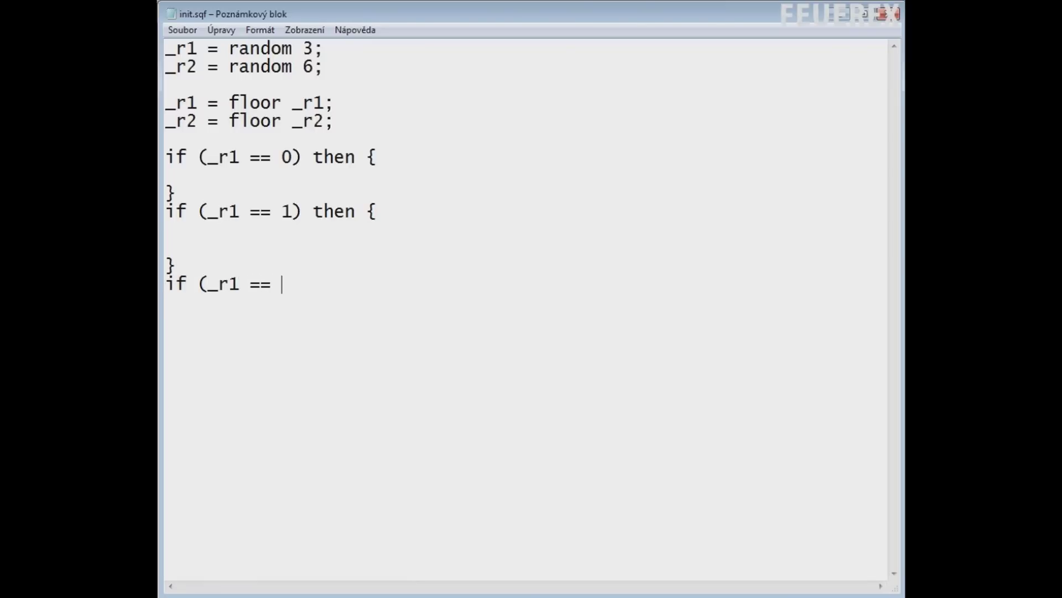
{"action": "type", "text": "2) then {"}
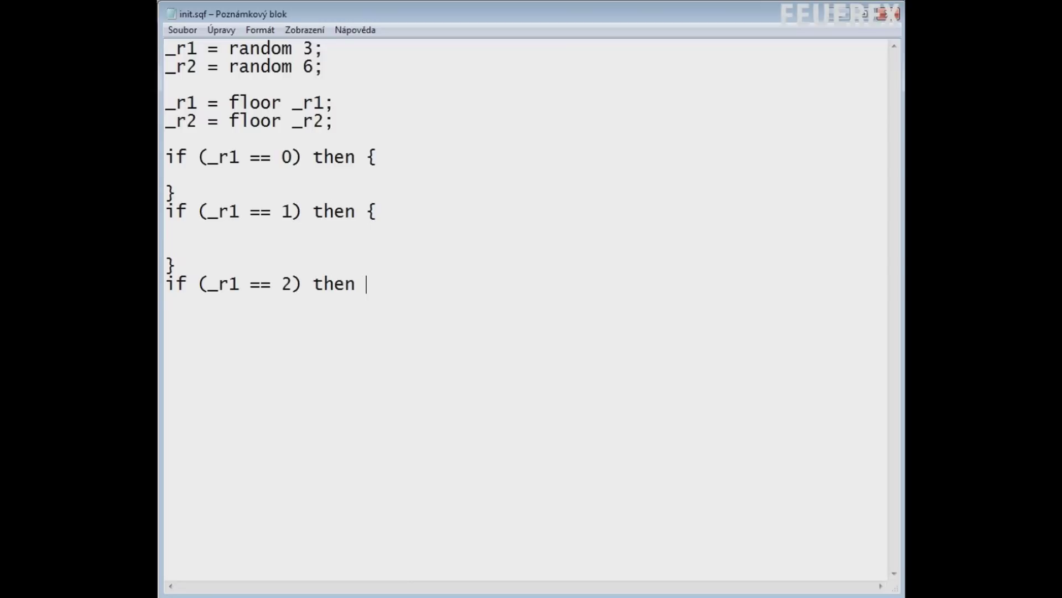
{"action": "key", "text": "Return"}
{"action": "key", "text": "Return"}
{"action": "type", "text": "} "}
Step: Add an empty "if (_r1 == 3) then { }" block directly below the _r1 == 2 condition
{"action": "type", "text": "if (_r"}
{"action": "type", "text": "1 == 3"}
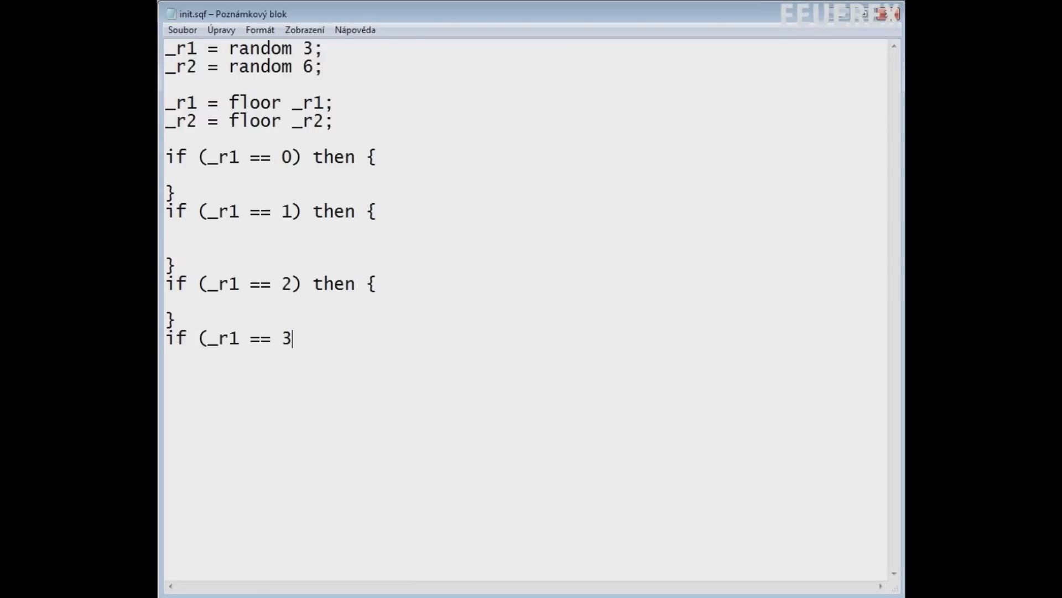
{"action": "key", "text": "Left"}
{"action": "key", "text": "Right"}
{"action": "type", "text": ") then {"}
{"action": "key", "text": "Return"}
{"action": "key", "text": "Return"}
{"action": "type", "text": "}"}
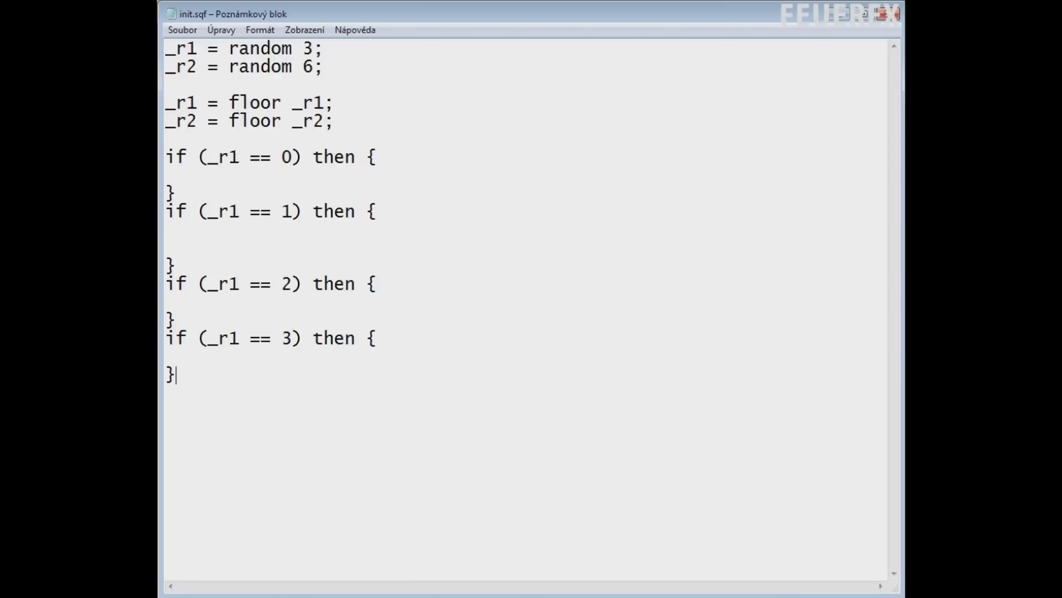
Step: Fill the _r1 == 0 block with "truck setpos position car1;"
{"action": "key", "text": "Up"}
{"action": "key", "text": "Up"}
{"action": "key", "text": "Up"}
{"action": "key", "text": "Up"}
{"action": "key", "text": "Up"}
{"action": "key", "text": "Up"}
{"action": "key", "text": "Up"}
{"action": "key", "text": "Up"}
{"action": "key", "text": "Up"}
{"action": "key", "text": "Up"}
{"action": "key", "text": "Up"}
{"action": "type", "text": "truck setpos position"}
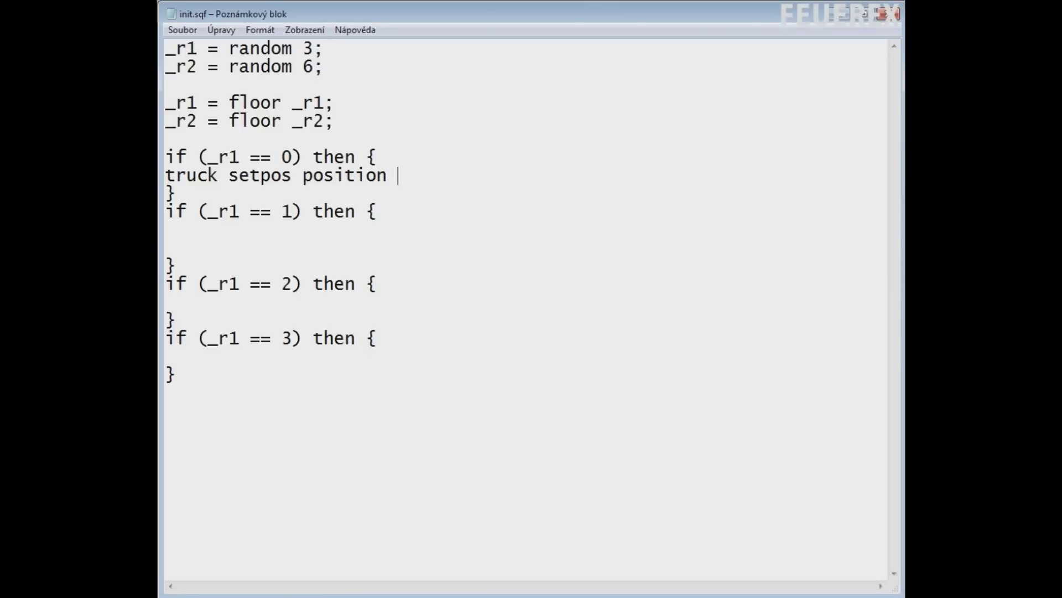
{"action": "type", "text": "car1"}
Step: Remove the extra blank line in the _r1 == 1 block and fill it with "truck setpos position car2;"
{"action": "key", "text": "Down"}
{"action": "key", "text": "Down"}
{"action": "key", "text": "Down"}
{"action": "key", "text": "Up"}
{"action": "key", "text": "BackSpace"}
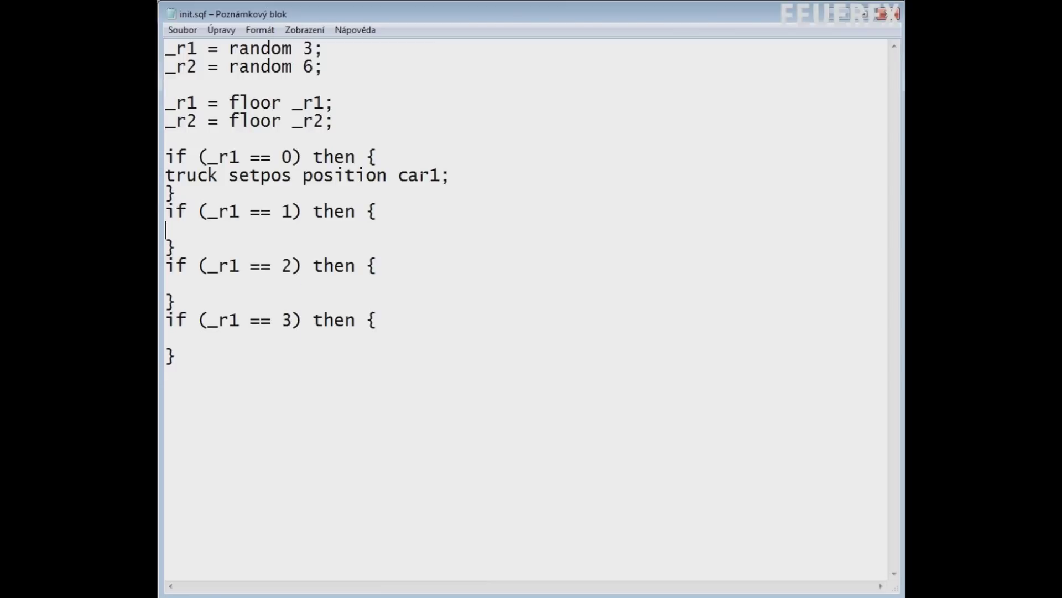
{"action": "type", "text": "truck setpos position "}
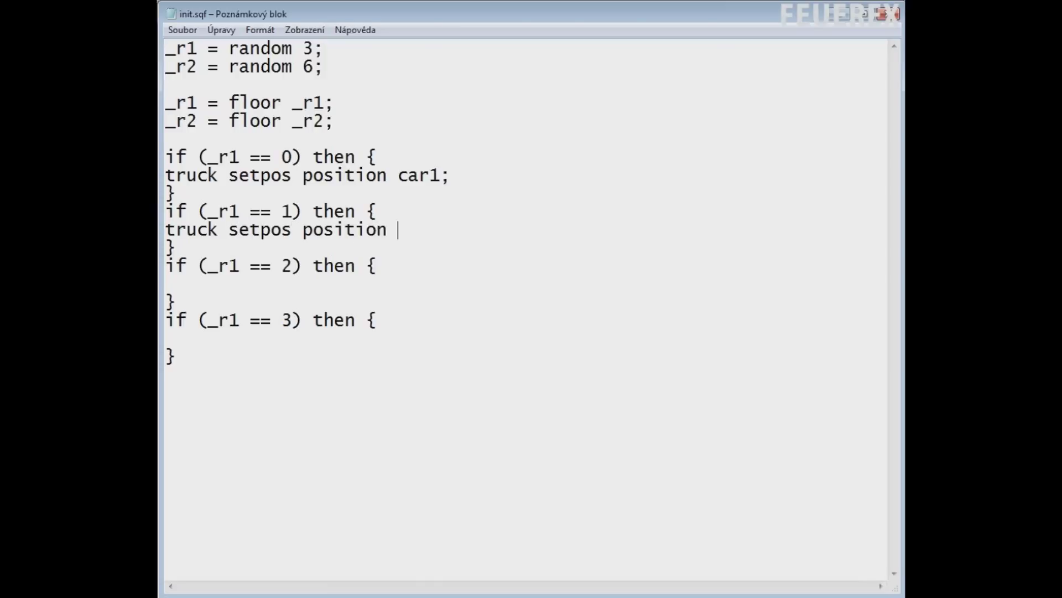
{"action": "type", "text": "car2;"}
Step: Fill the _r1 == 2 block with "truck setpos position car3;"
{"action": "key", "text": "Down"}
{"action": "key", "text": "Down"}
{"action": "key", "text": "Down"}
{"action": "type", "text": "truck setpos"}
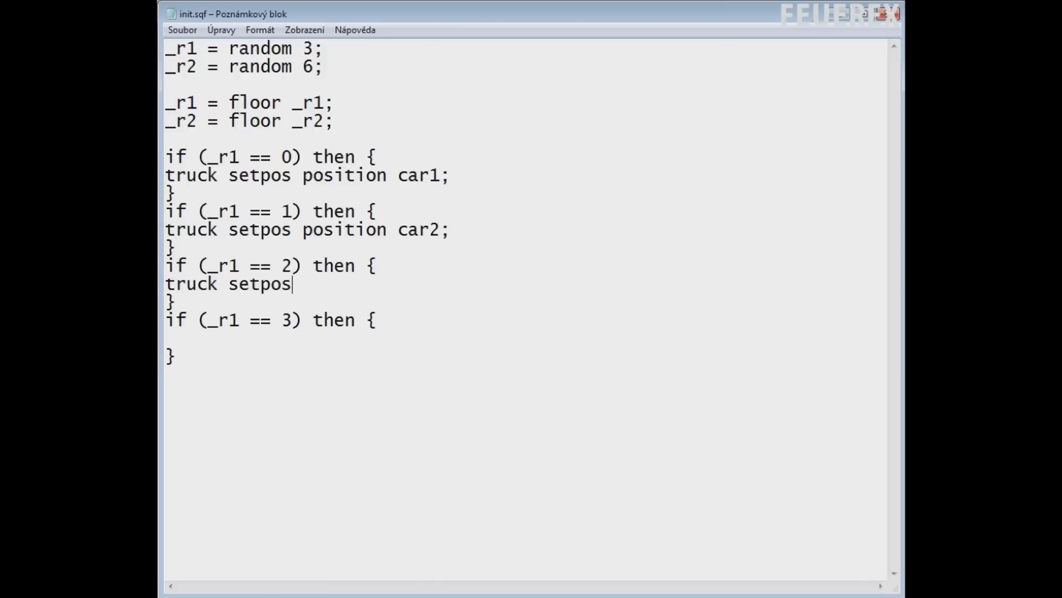
{"action": "type", "text": " position car3;"}
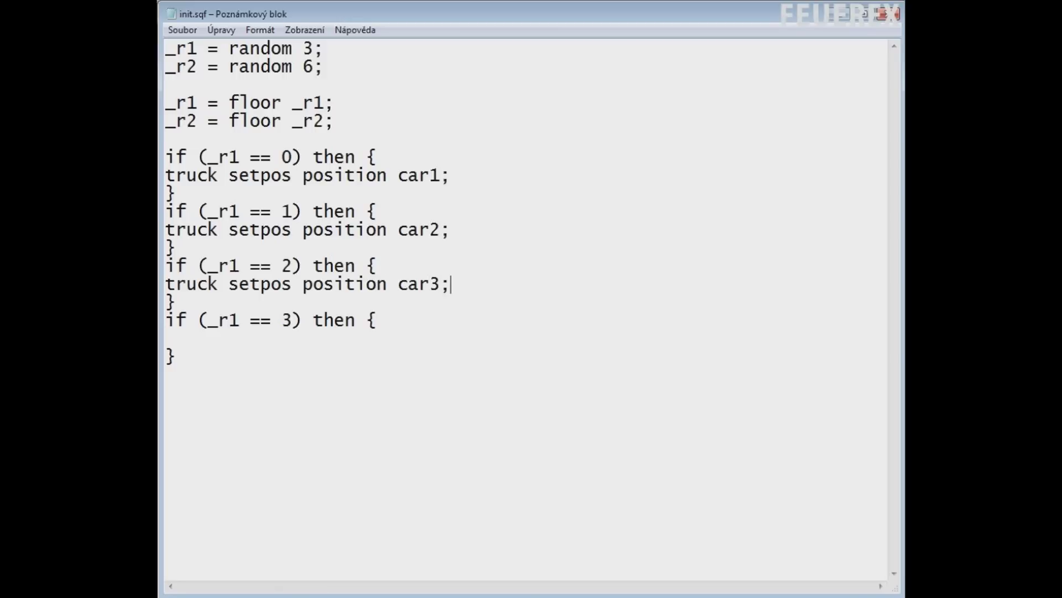
Step: Fill the _r1 == 3 block with "truck setpos position car4;"
{"action": "key", "text": "Down"}
{"action": "key", "text": "Down"}
{"action": "key", "text": "Down"}
{"action": "type", "text": "truck setpos p"}
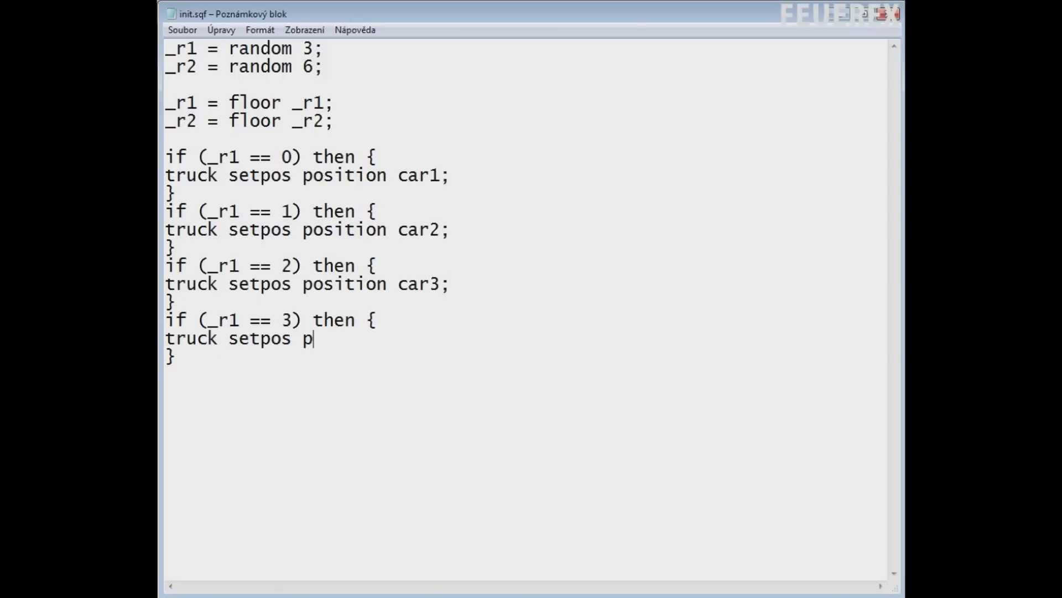
{"action": "type", "text": "osition car4;"}
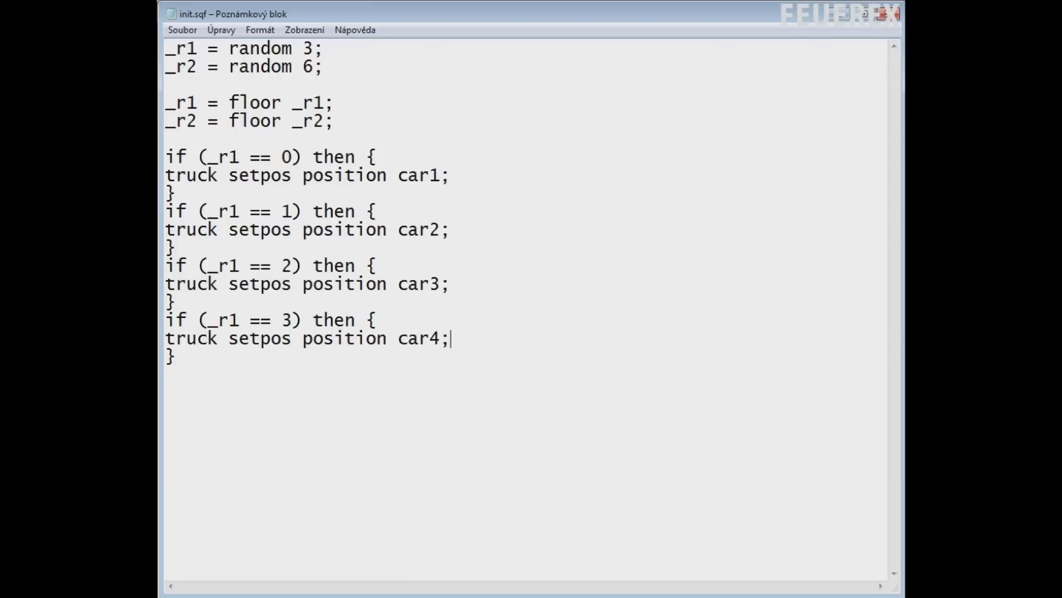
Step: Draft a "switch (_r1) { }" block containing "case1:" and "case2:" below the if blocks, separated by a blank line
{"action": "key", "text": "Return"}
{"action": "key", "text": "Return"}
{"action": "type", "text": "switch ("}
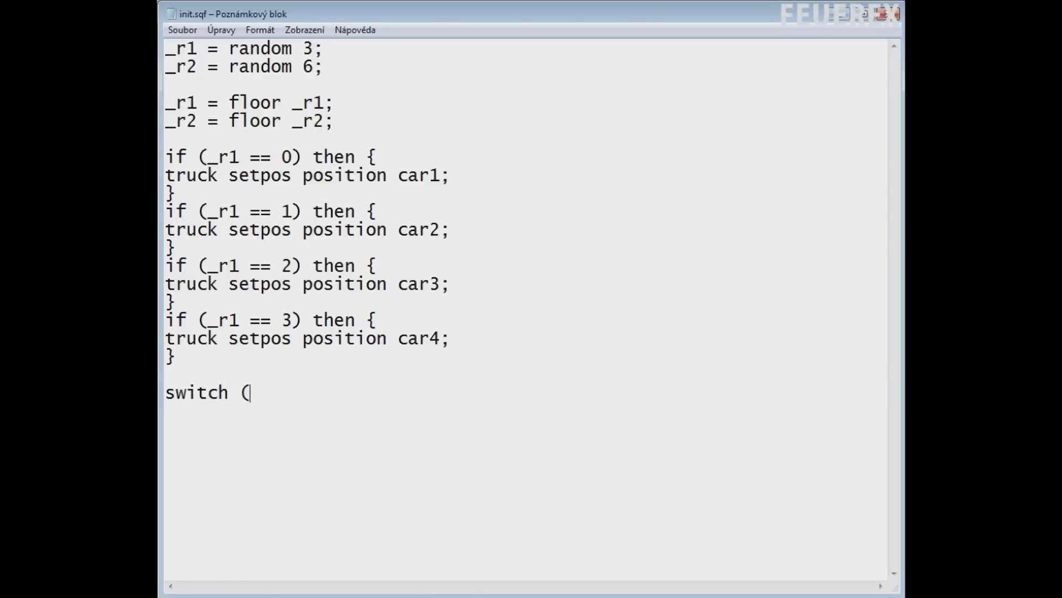
{"action": "type", "text": "_r1) {"}
{"action": "key", "text": "Return"}
{"action": "key", "text": "Return"}
{"action": "type", "text": "case1:"}
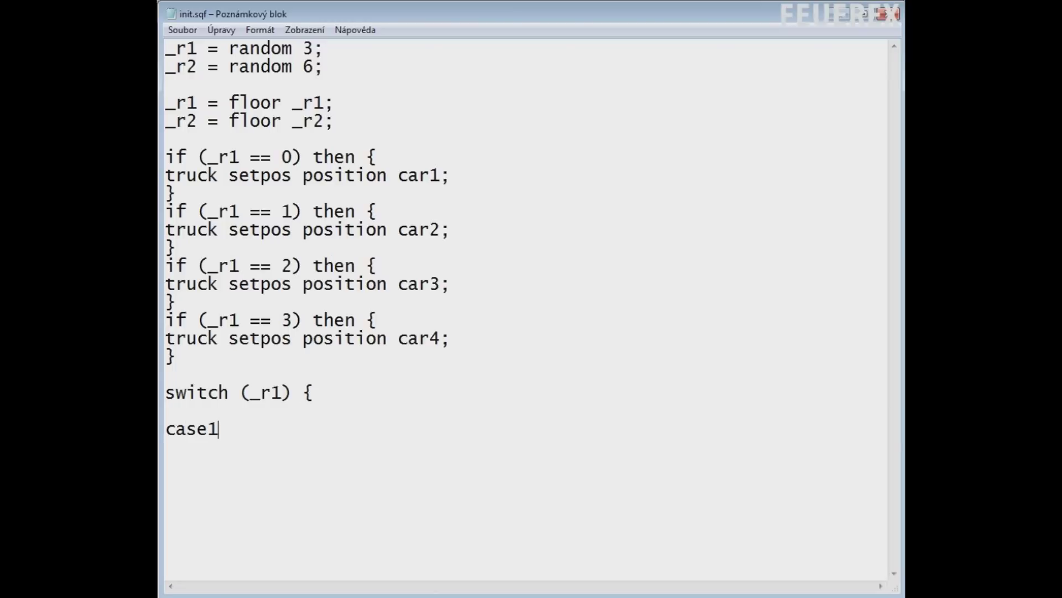
{"action": "key", "text": "Return"}
{"action": "type", "text": "case2:"}
{"action": "key", "text": "Return"}
{"action": "type", "text": "}"}
Step: Delete the whole switch block below the if conditions
{"action": "key", "text": "shift+Home"}
{"action": "key", "text": "shift+Up"}
{"action": "key", "text": "shift+Up"}
{"action": "key", "text": "shift+Up"}
{"action": "key", "text": "shift+Up"}
{"action": "key", "text": "shift+Up"}
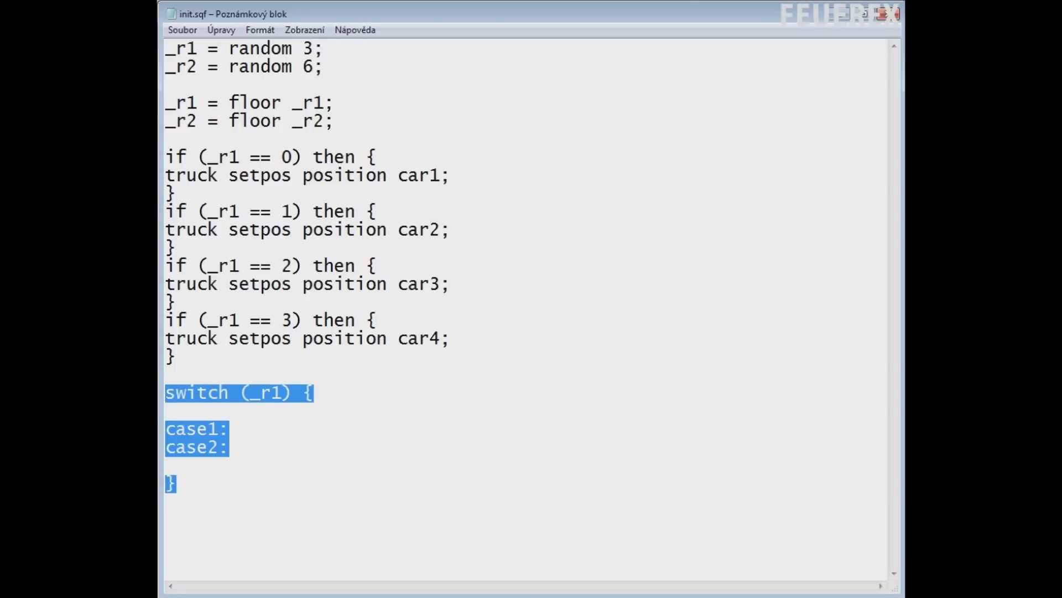
{"action": "key", "text": "Delete"}
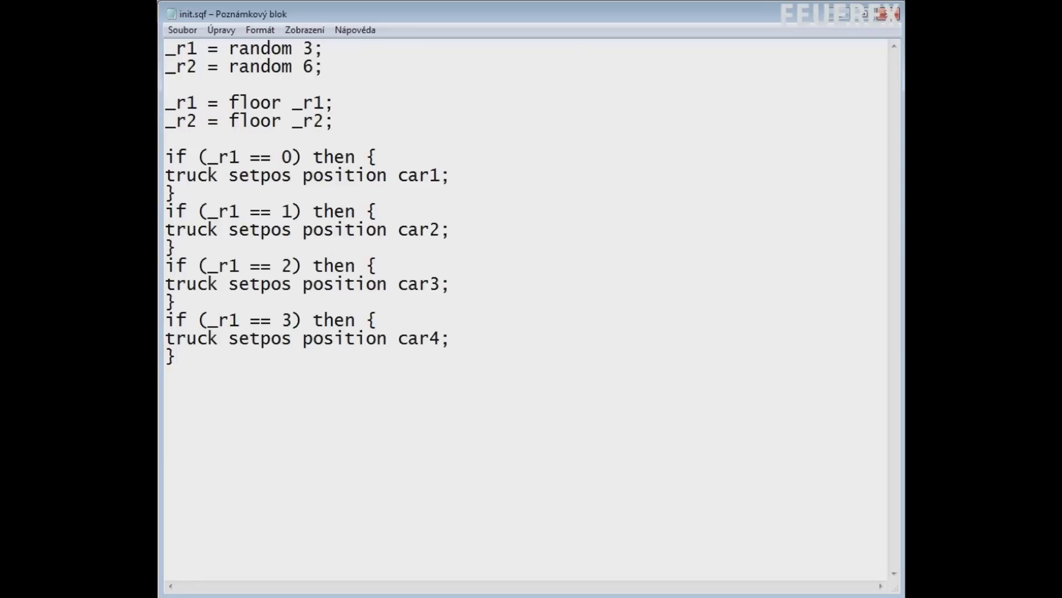
Step: Add a semicolon after the closing brace of each of the four if blocks
{"action": "left_click", "coordinate": [176, 193]}
{"action": "type", "text": ";"}
{"action": "left_click", "coordinate": [176, 248]}
{"action": "type", "text": ";"}
{"action": "left_click", "coordinate": [176, 302]}
{"action": "type", "text": ";"}
{"action": "left_click", "coordinate": [176, 357]}
{"action": "type", "text": ";"}
Step: Duplicate the four _r1 if blocks below the originals, separated by a blank line
{"action": "key", "text": "Return"}
{"action": "key", "text": "Return"}
{"action": "key", "text": "shift+Up"}
{"action": "key", "text": "shift+Up"}
{"action": "key", "text": "shift+Up"}
{"action": "key", "text": "shift+Up"}
{"action": "key", "text": "shift+Up"}
{"action": "key", "text": "shift+Up"}
{"action": "key", "text": "shift+Up"}
{"action": "key", "text": "shift+Up"}
{"action": "key", "text": "shift+Up"}
{"action": "key", "text": "shift+Up"}
{"action": "key", "text": "shift+Up"}
{"action": "key", "text": "shift+Up"}
{"action": "key", "text": "ctrl+c"}
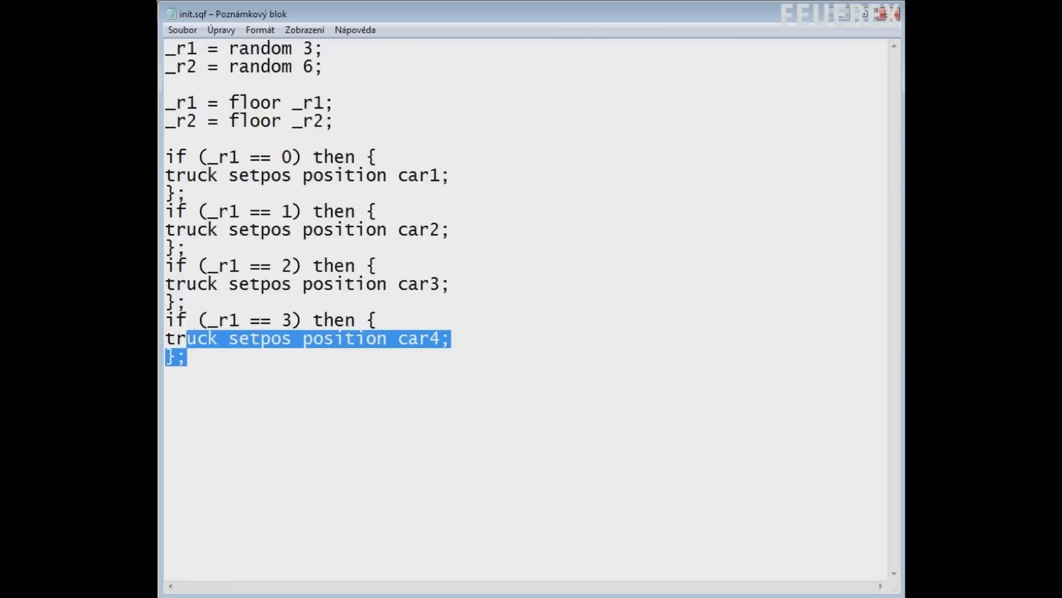
{"action": "left_click", "coordinate": [187, 357]}
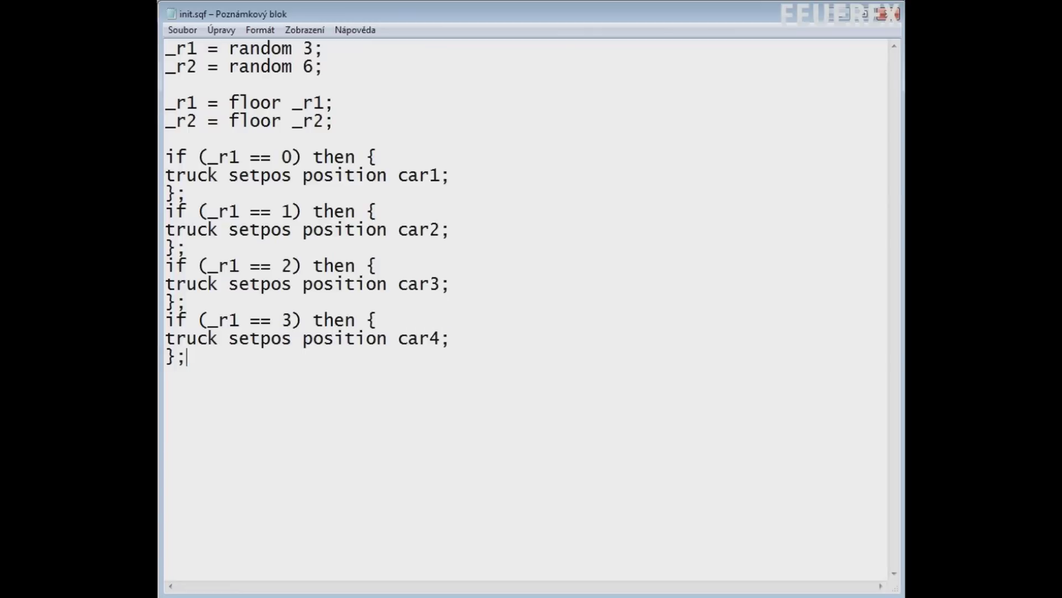
{"action": "key", "text": "Return"}
{"action": "key", "text": "ctrl+v"}
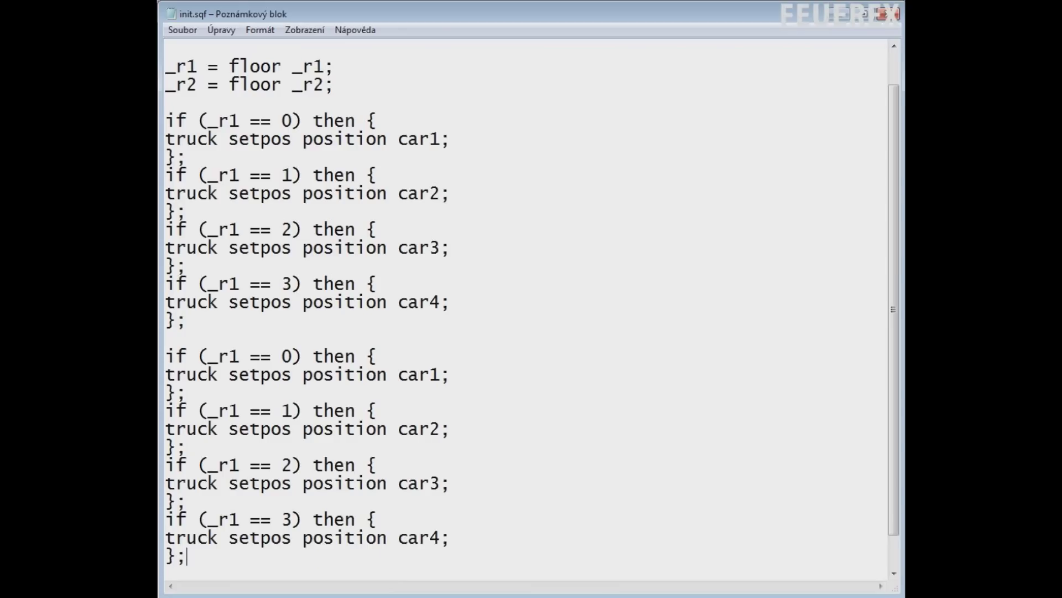
Step: Change _r1 to _r2 in the conditions of the four duplicated if blocks
{"action": "left_click_drag", "start_coordinate": [228, 355], "coordinate": [240, 356]}
{"action": "type", "text": "2"}
{"action": "left_click_drag", "start_coordinate": [229, 410], "coordinate": [239, 411]}
{"action": "type", "text": "2"}
{"action": "left_click_drag", "start_coordinate": [229, 465], "coordinate": [239, 466]}
{"action": "type", "text": "2"}
{"action": "key", "text": "Down"}
{"action": "key", "text": "shift+Left"}
{"action": "type", "text": "2"}
{"action": "left_click", "coordinate": [282, 410]}
{"action": "key", "text": "shift+Right"}
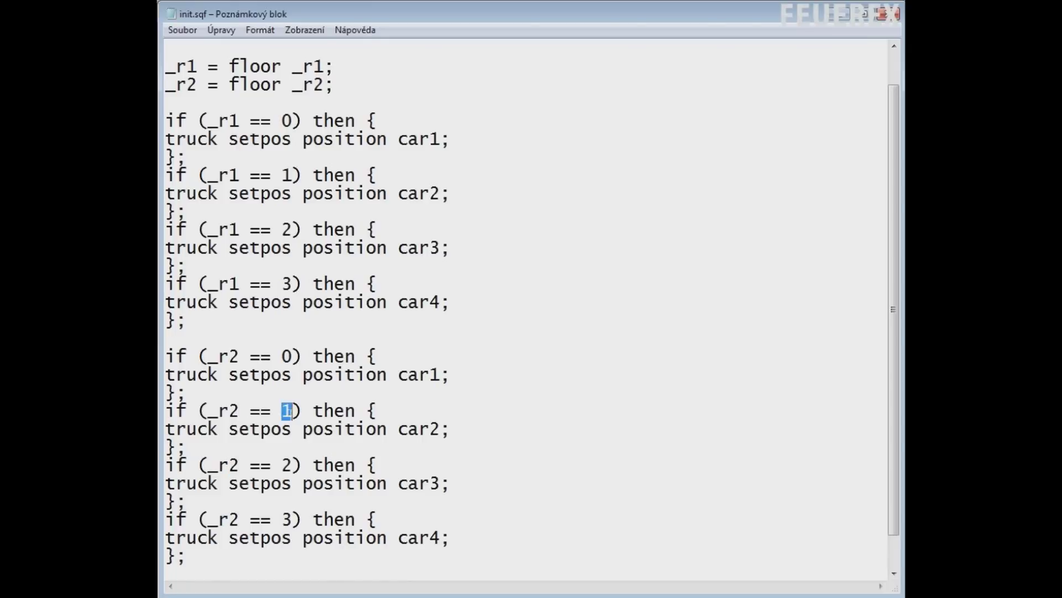
Step: Extend the first duplicated condition to read "_r2 == 0 or _r2 == 4"
{"action": "left_click", "coordinate": [293, 357]}
{"action": "scroll", "coordinate": [293, 357], "scroll_direction": "up", "scroll_amount": 1}
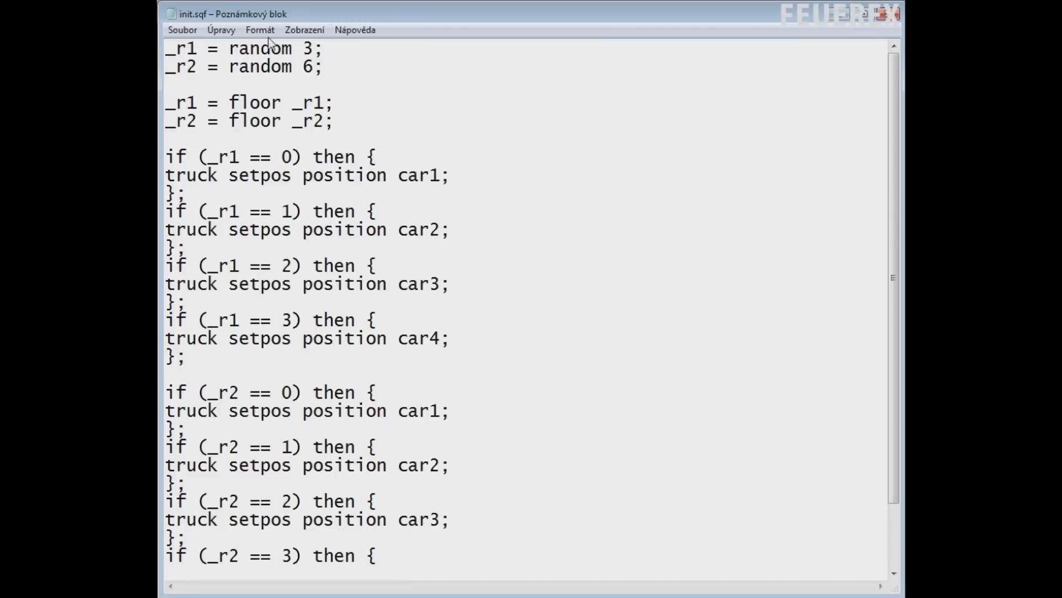
{"action": "scroll", "coordinate": [293, 392], "scroll_direction": "down", "scroll_amount": 2}
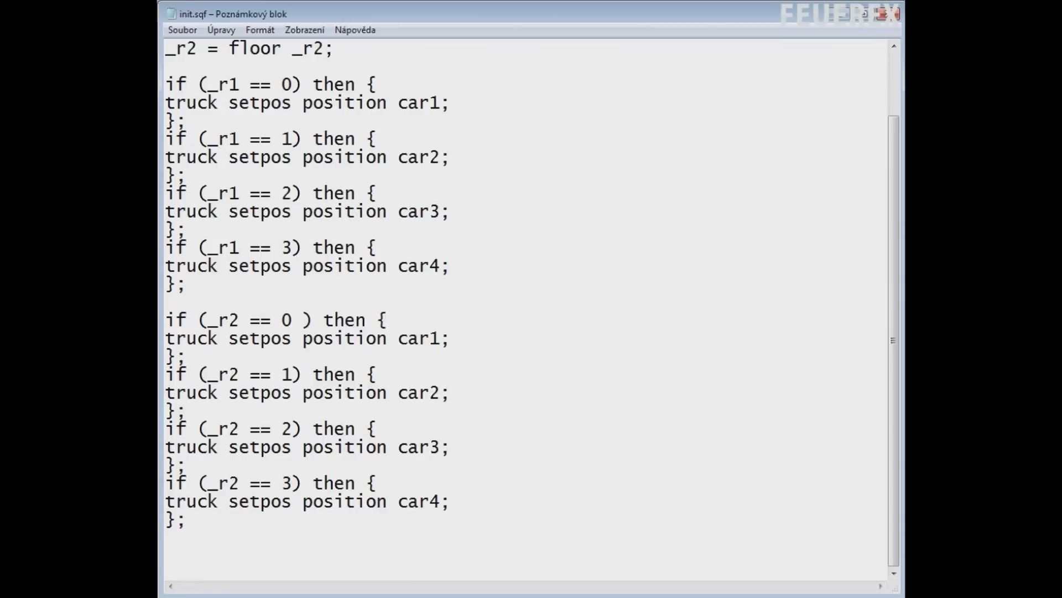
{"action": "type", "text": "or _r2"}
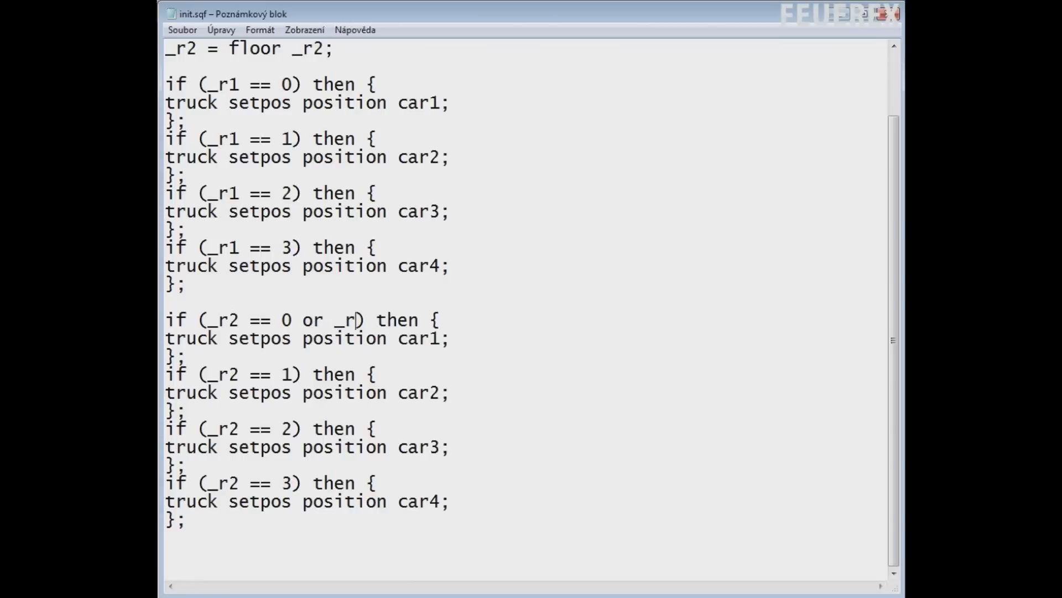
{"action": "type", "text": " == 4"}
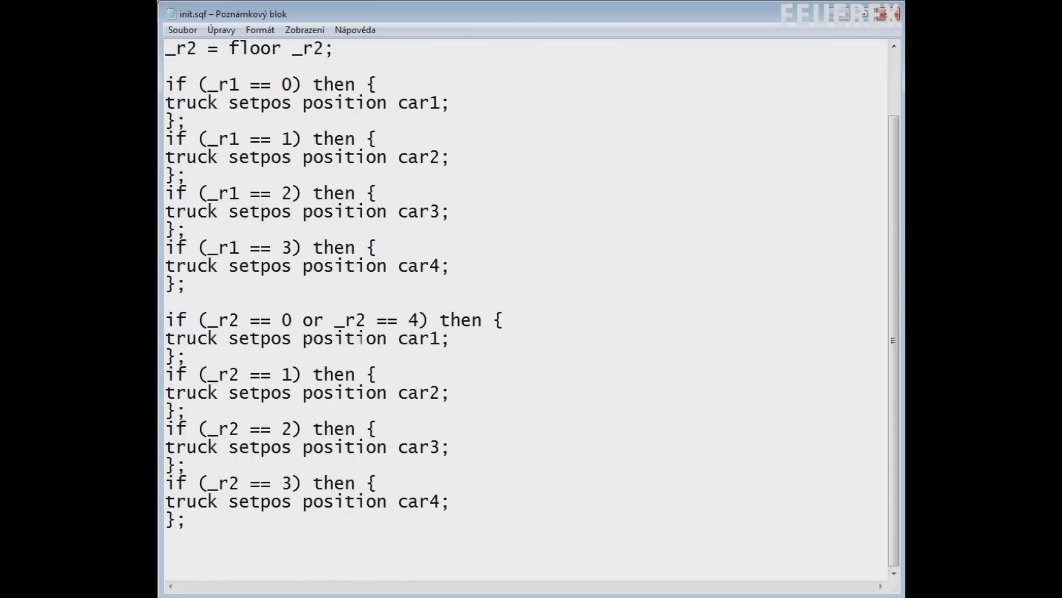
Step: Extend the second duplicated condition to read "_r2 == 1 or _r2 == 5"
{"action": "left_click", "coordinate": [290, 374]}
{"action": "type", "text": "or _r"}
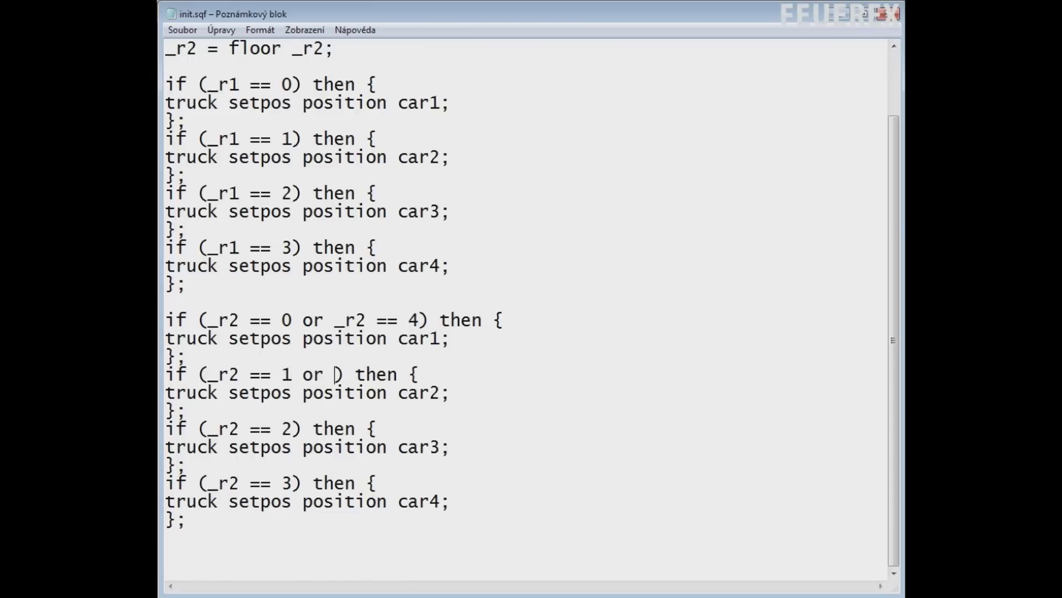
{"action": "type", "text": "2 == 5"}
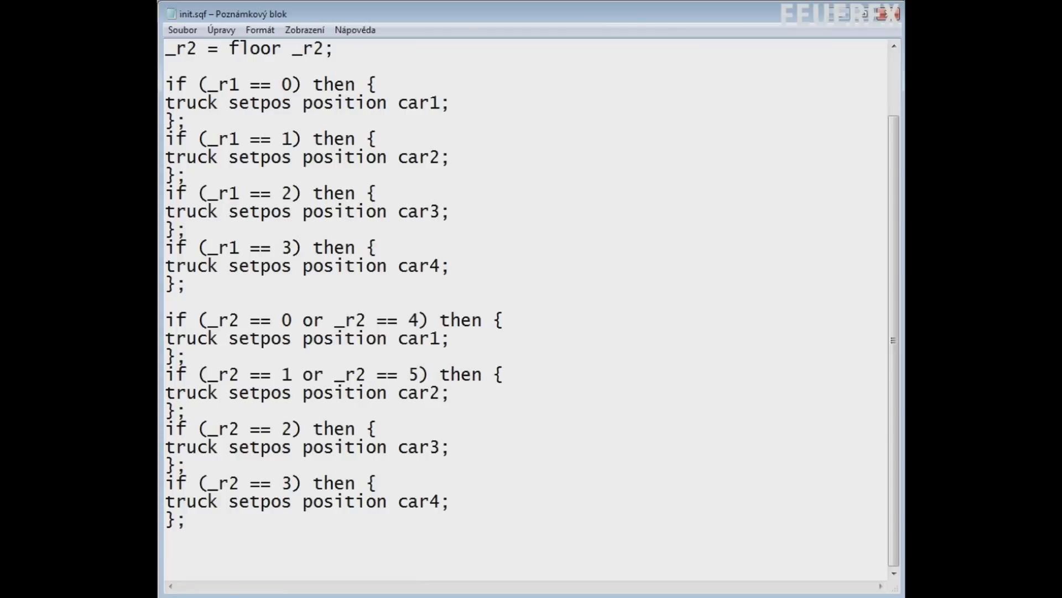
Step: Extend the third duplicated condition to read "_r2 == 2 or _r2 == 6"
{"action": "left_click_drag", "start_coordinate": [293, 434], "coordinate": [166, 432]}
{"action": "left_click", "coordinate": [292, 432]}
{"action": "type", "text": "or "}
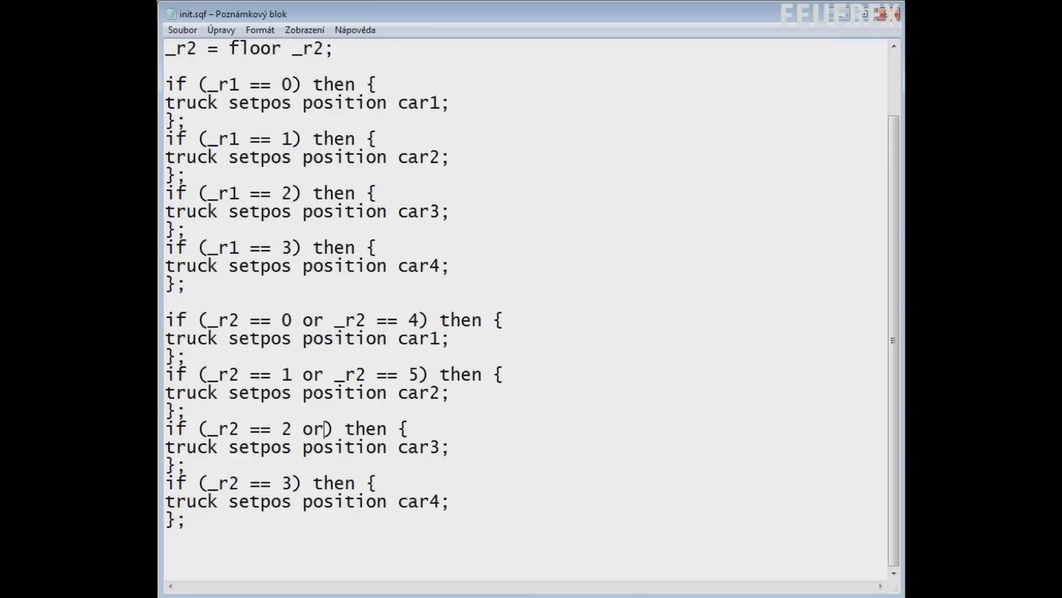
{"action": "type", "text": "_r2"}
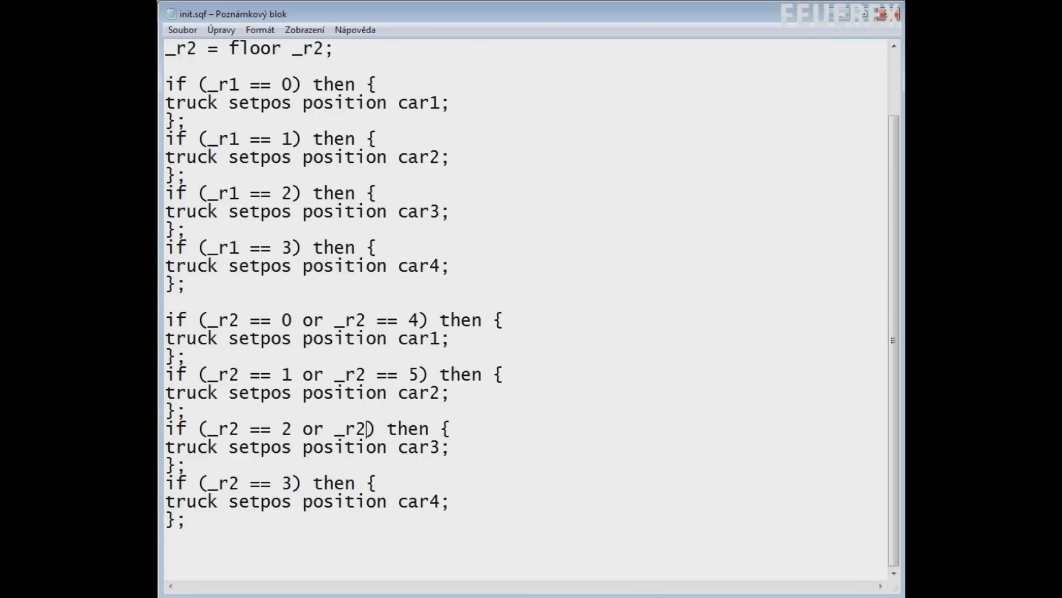
{"action": "type", "text": " == 6"}
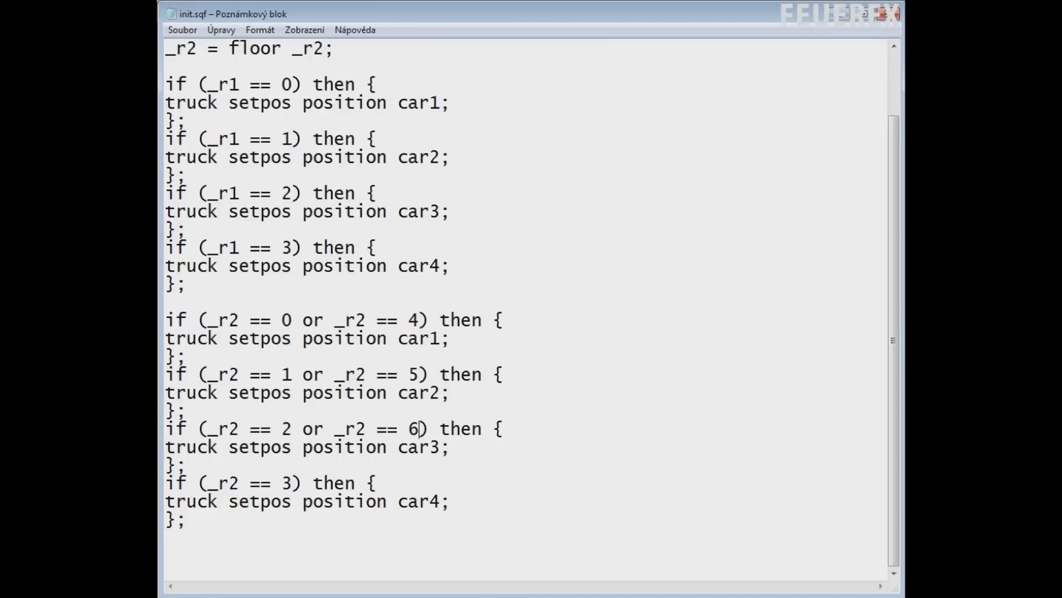
Step: Change the target positions in the four _r2 blocks to p1, p2, p3 and p4
{"action": "left_click_drag", "start_coordinate": [398, 339], "coordinate": [429, 338]}
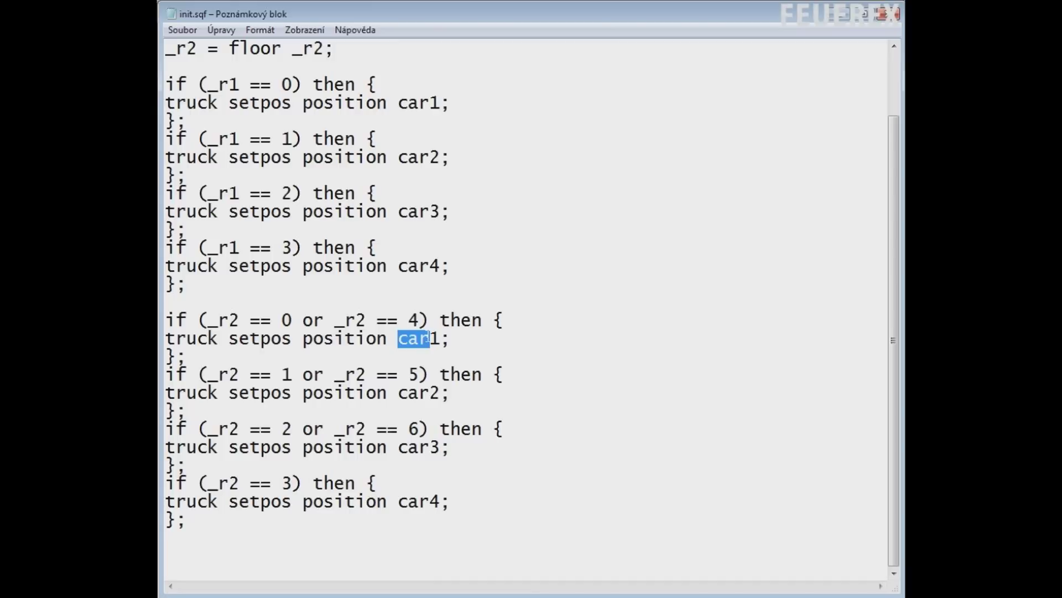
{"action": "type", "text": "p"}
{"action": "left_click_drag", "start_coordinate": [398, 393], "coordinate": [430, 393]}
{"action": "type", "text": "p"}
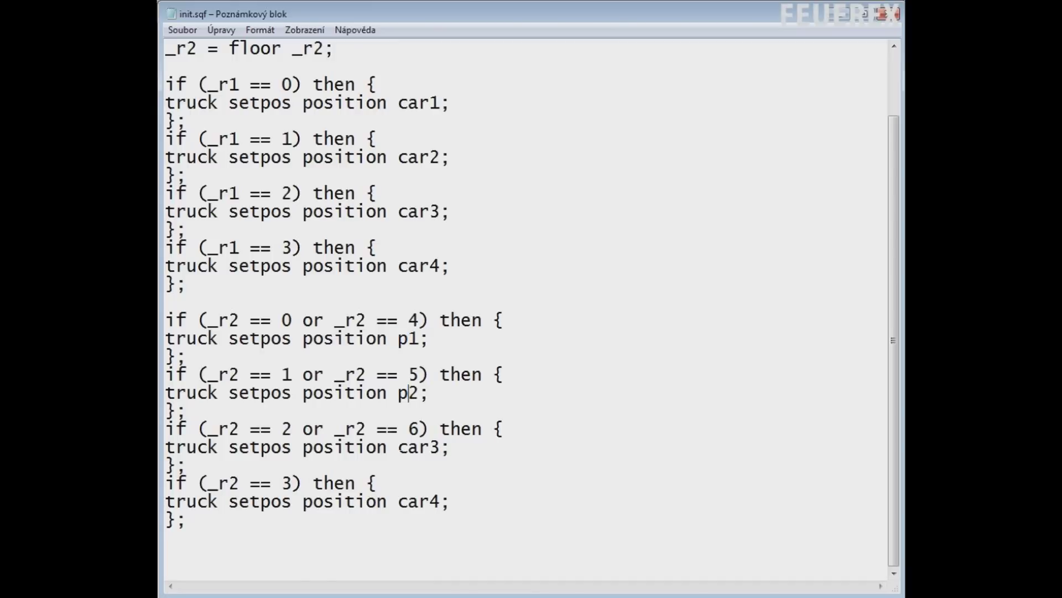
{"action": "left_click_drag", "start_coordinate": [397, 447], "coordinate": [430, 447]}
{"action": "type", "text": "p"}
{"action": "left_click_drag", "start_coordinate": [398, 501], "coordinate": [430, 501]}
{"action": "type", "text": "p"}
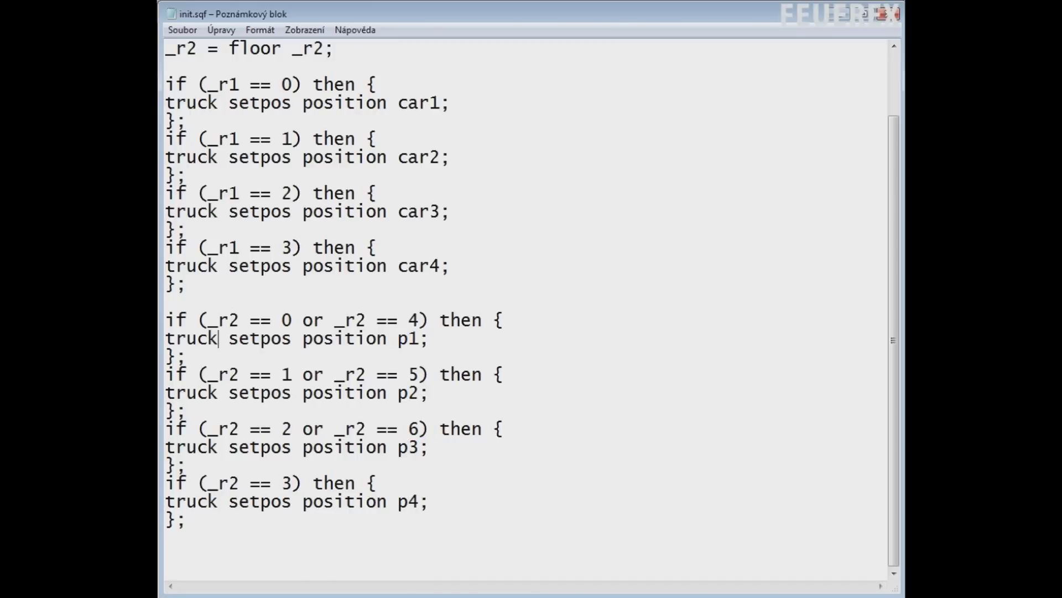
Step: Replace "truck" with "player" in the setpos lines of all four _r2 blocks
{"action": "left_click_drag", "start_coordinate": [219, 338], "coordinate": [166, 338]}
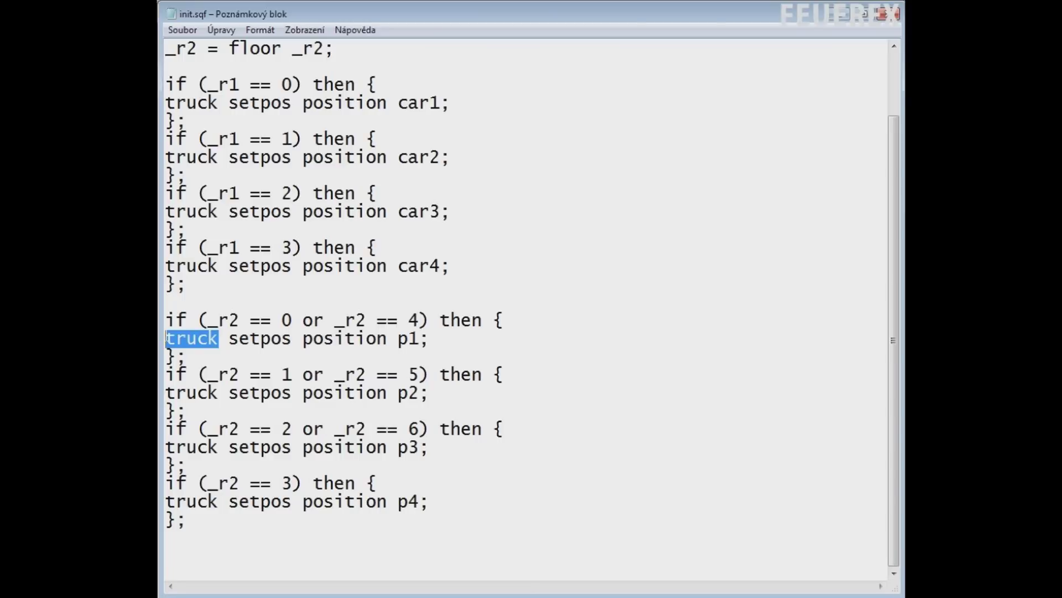
{"action": "type", "text": "player"}
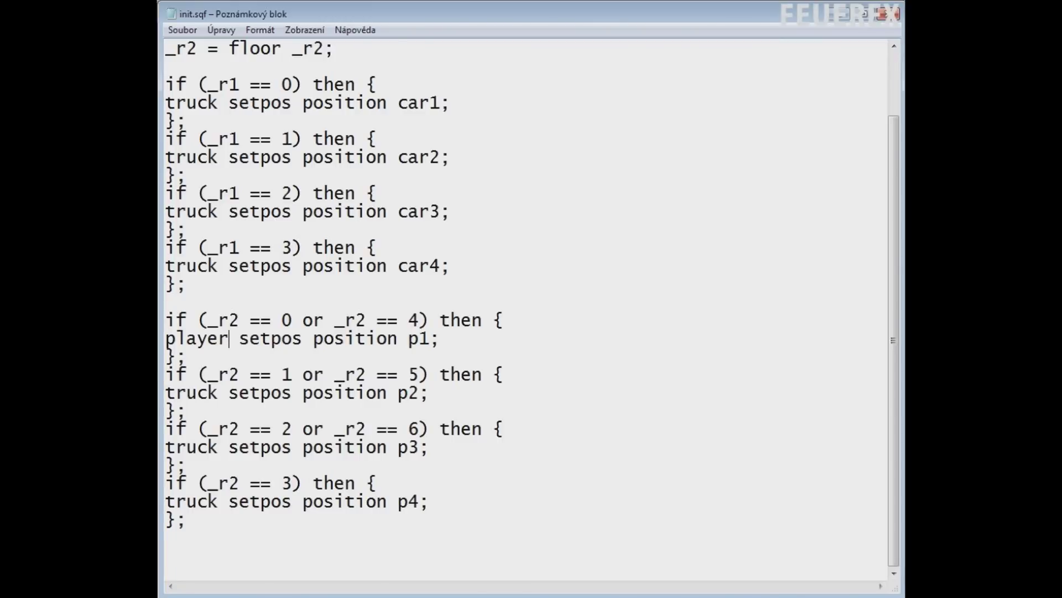
{"action": "key", "text": "shift+Left"}
{"action": "key", "text": "shift+Left"}
{"action": "key", "text": "shift+Left"}
{"action": "key", "text": "shift+Left"}
{"action": "key", "text": "shift+Left"}
{"action": "key", "text": "shift+Left"}
{"action": "key", "text": "ctrl+c"}
{"action": "left_click_drag", "start_coordinate": [219, 393], "coordinate": [166, 392]}
{"action": "key", "text": "ctrl+v"}
{"action": "left_click_drag", "start_coordinate": [219, 447], "coordinate": [176, 447]}
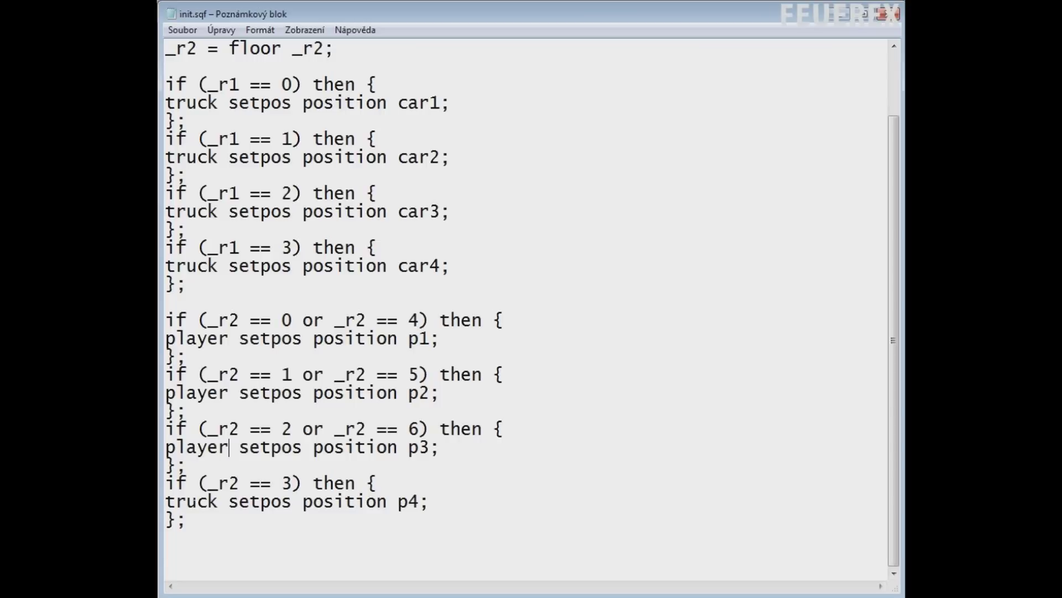
{"action": "left_click_drag", "start_coordinate": [218, 501], "coordinate": [166, 501]}
{"action": "type", "text": "player"}
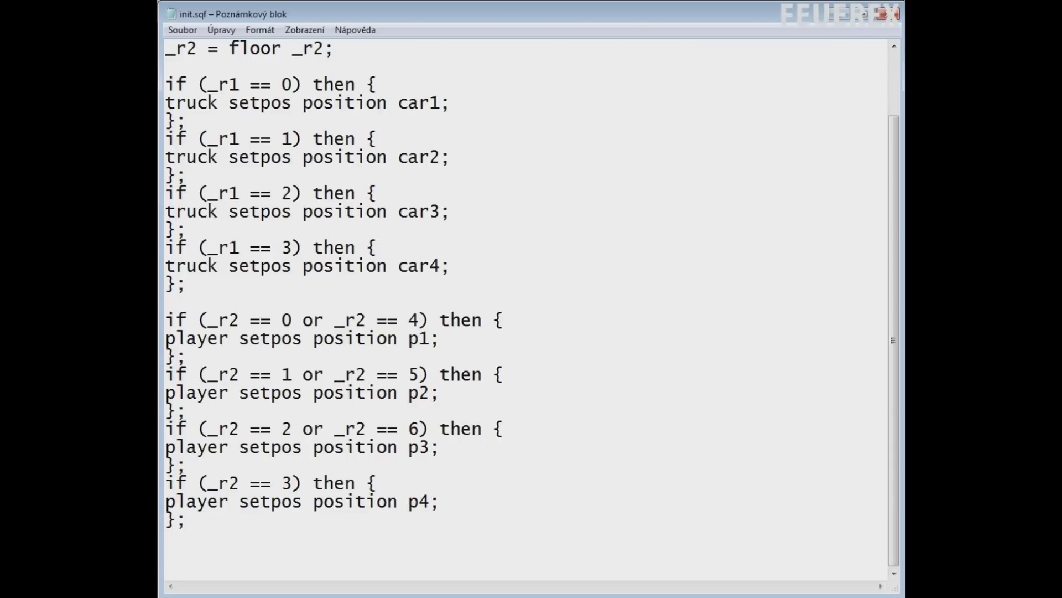
Step: Review the finished truck and player placement conditions in init.sqf and save the script
{"action": "scroll", "coordinate": [531, 303], "scroll_direction": "up", "scroll_amount": 2}
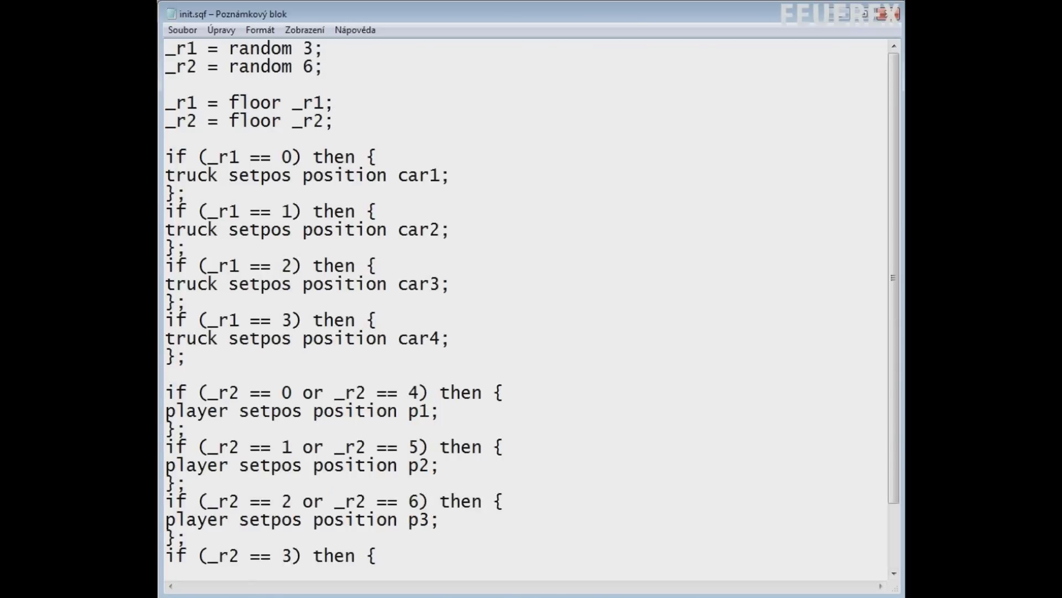
{"action": "scroll", "coordinate": [531, 302], "scroll_direction": "down", "scroll_amount": 2}
{"action": "scroll", "coordinate": [531, 302], "scroll_direction": "up", "scroll_amount": 2}
{"action": "left_click", "coordinate": [183, 29]}
{"action": "left_click", "coordinate": [194, 78]}
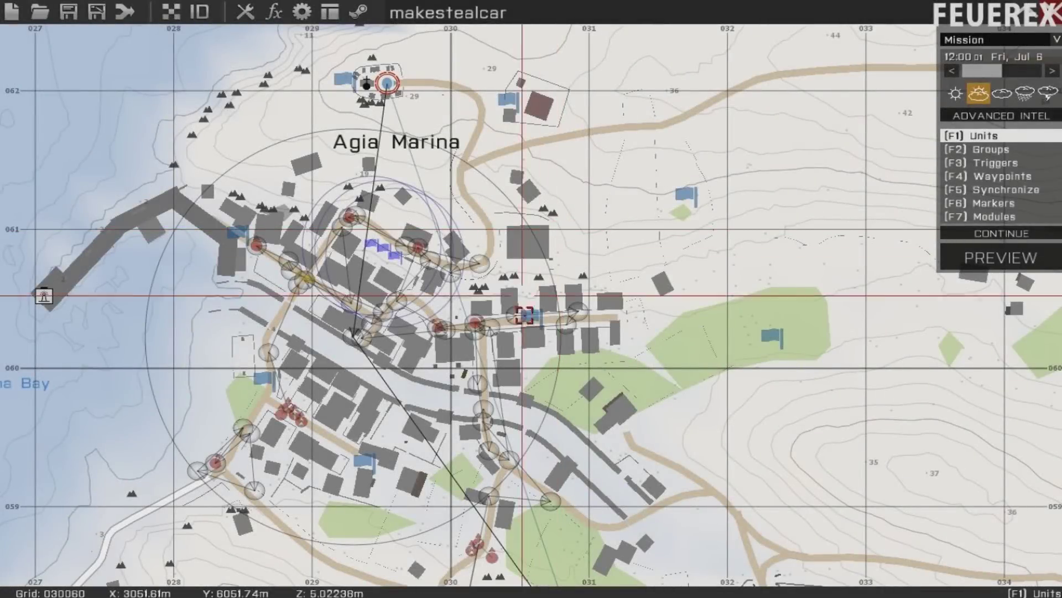
Step: Insert a Create Task module from the Intel category at the road junction northeast of Agia Marina
{"action": "right_click_drag", "start_coordinate": [664, 210], "coordinate": [689, 296]}
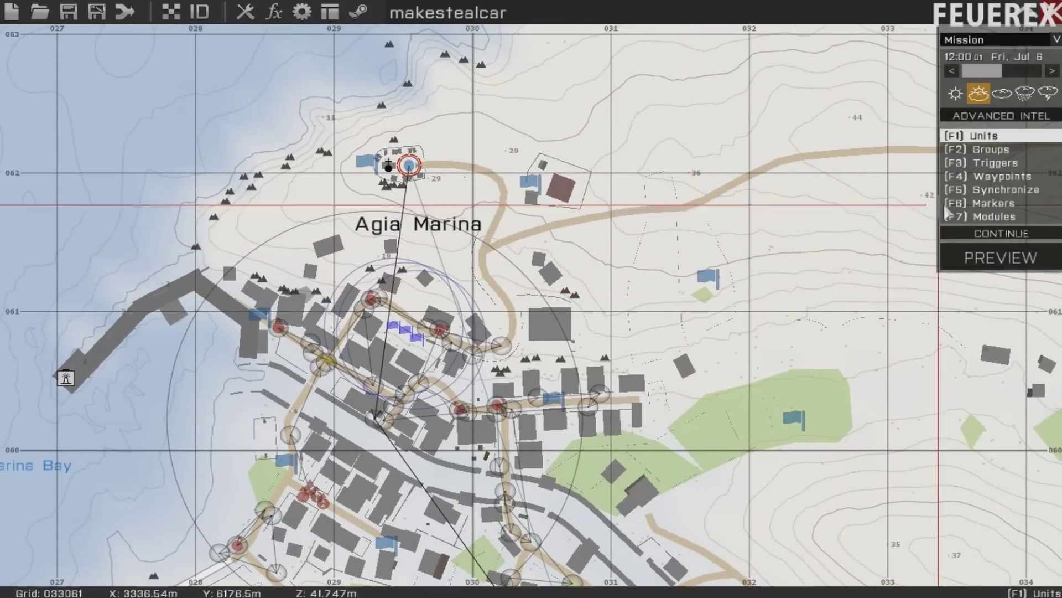
{"action": "left_click", "coordinate": [985, 216]}
{"action": "right_click_drag", "start_coordinate": [577, 263], "coordinate": [686, 252]}
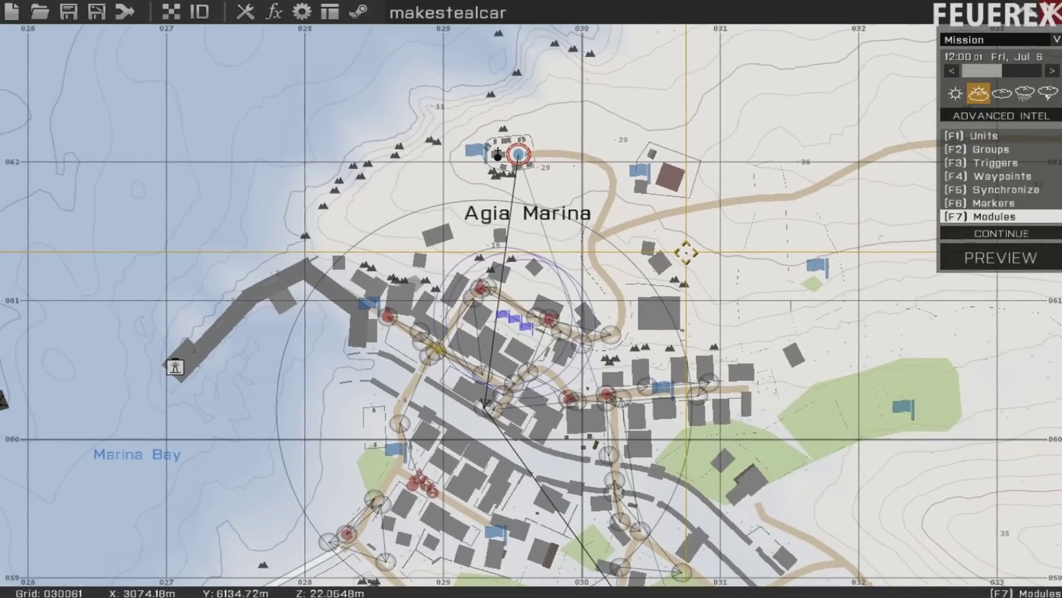
{"action": "double_click", "coordinate": [599, 245]}
{"action": "left_click", "coordinate": [359, 138]}
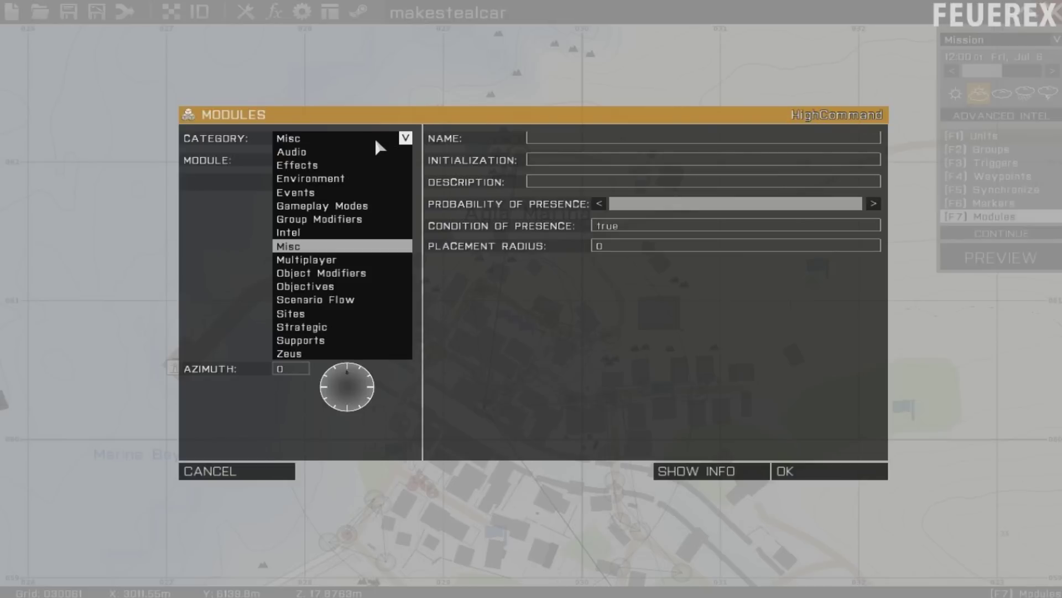
{"action": "left_click", "coordinate": [371, 232]}
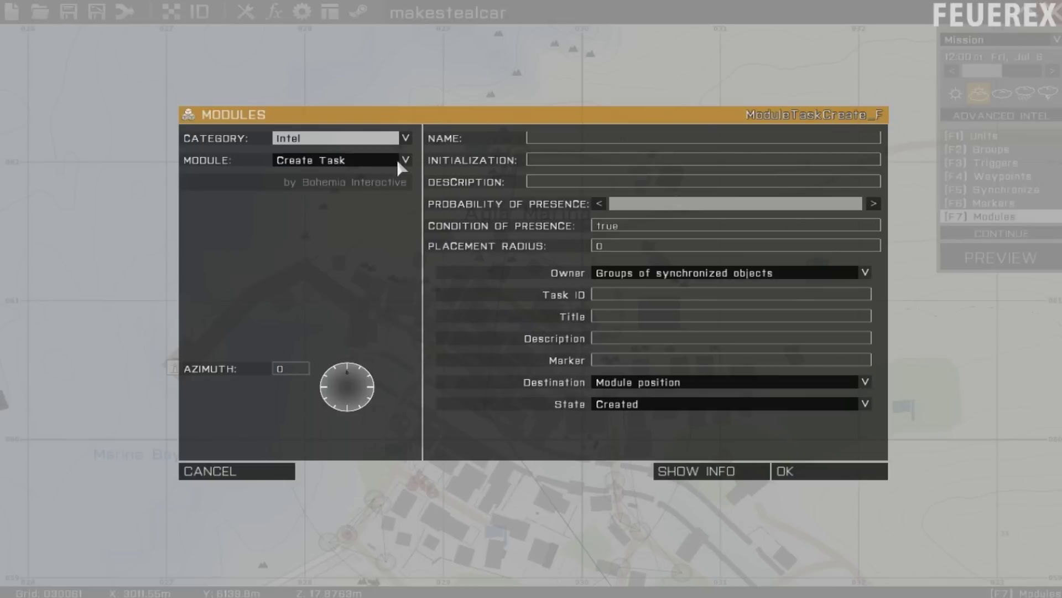
Step: Give the task ID task1, title "Steal a vehicle", description "Steal a civilian truck" and a Disabled destination, and confirm the module
{"action": "left_click", "coordinate": [626, 293]}
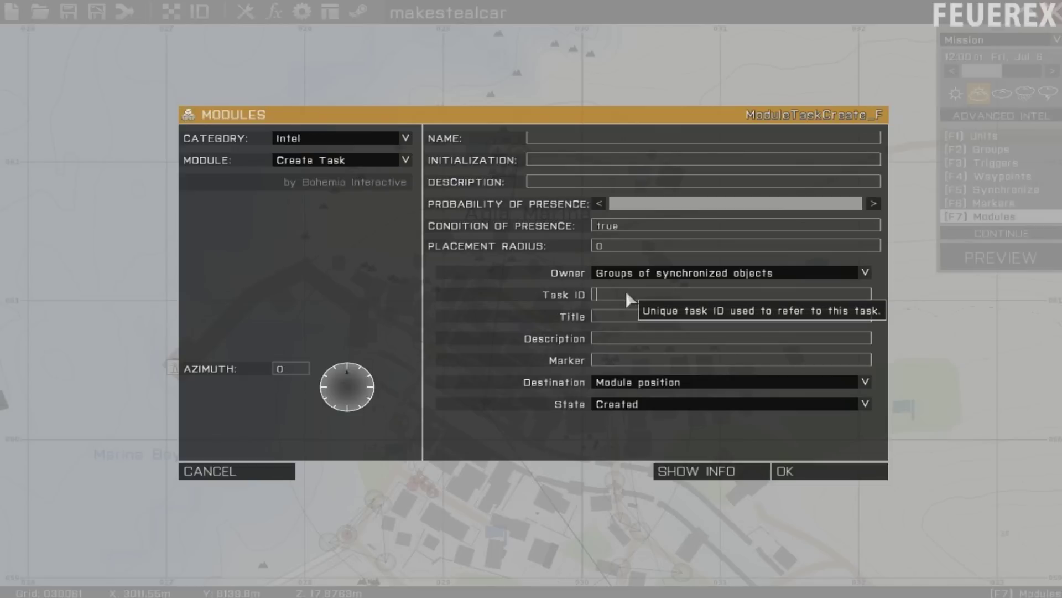
{"action": "type", "text": "task1"}
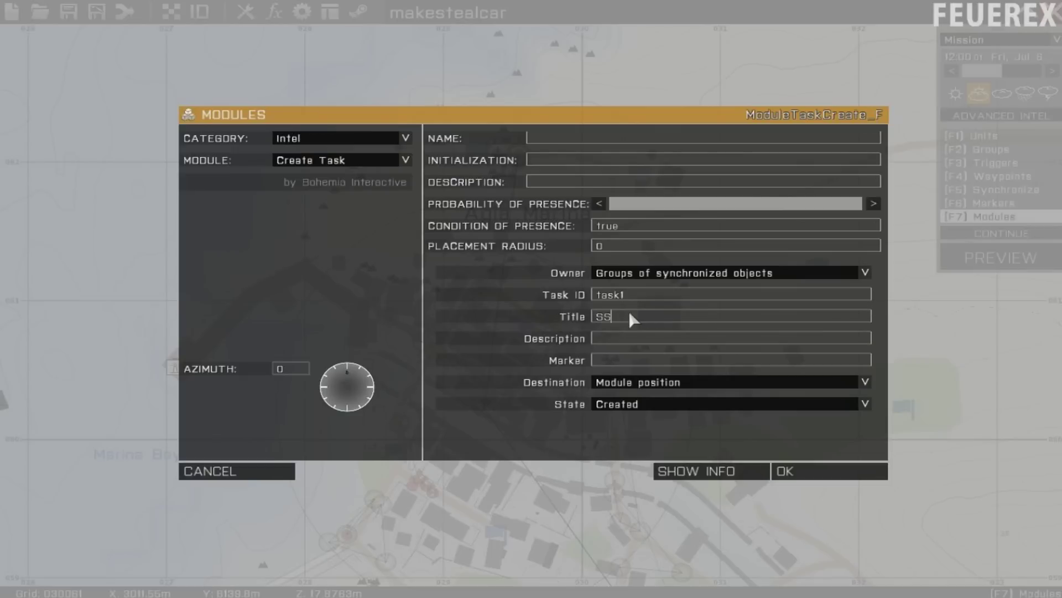
{"action": "left_click", "coordinate": [632, 318]}
{"action": "type", "text": "Steal a vehicle"}
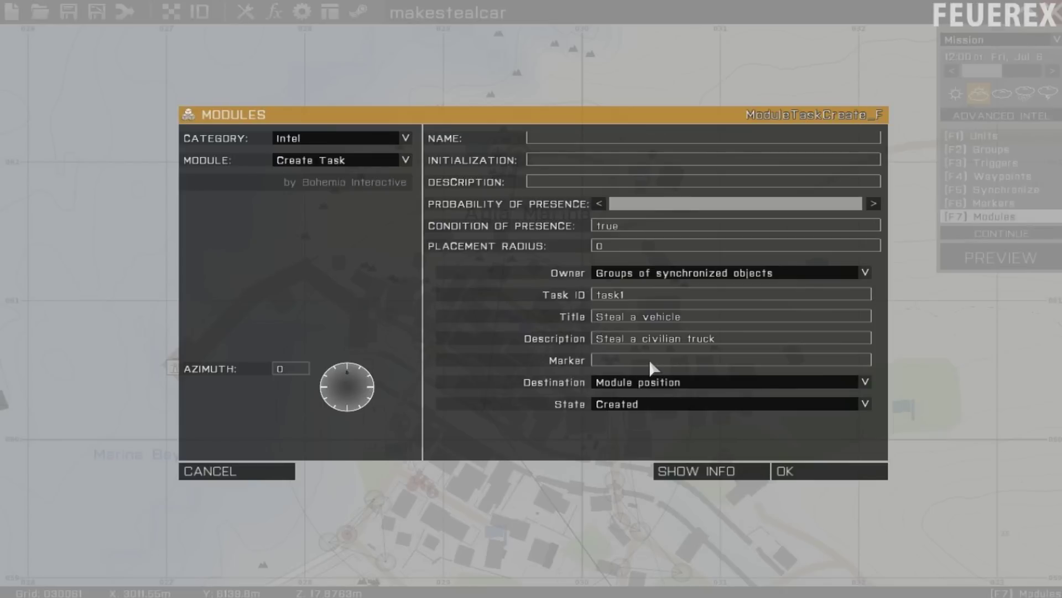
{"action": "left_click", "coordinate": [650, 386]}
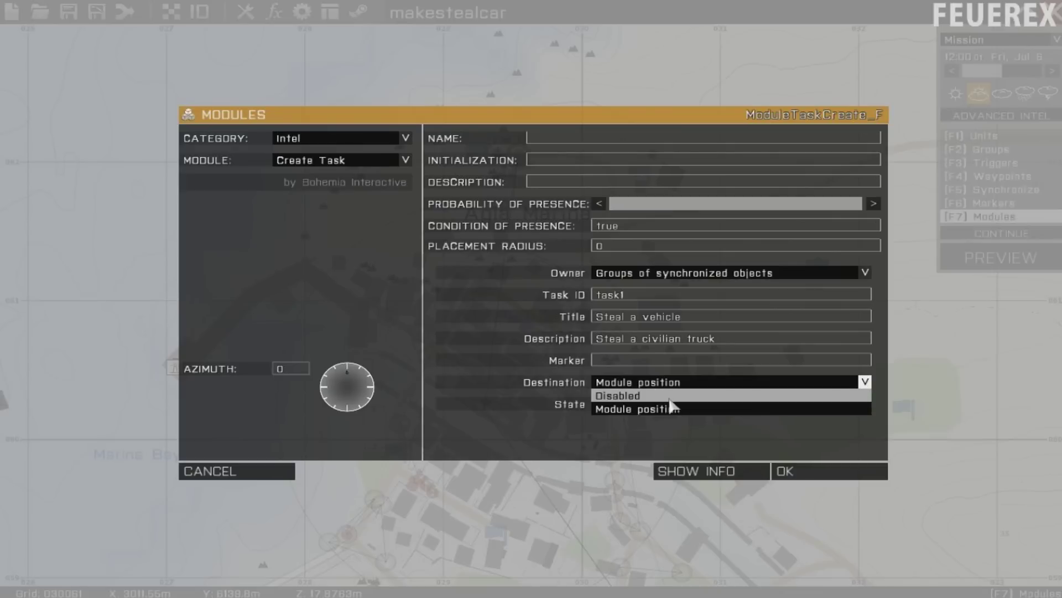
{"action": "left_click", "coordinate": [670, 397]}
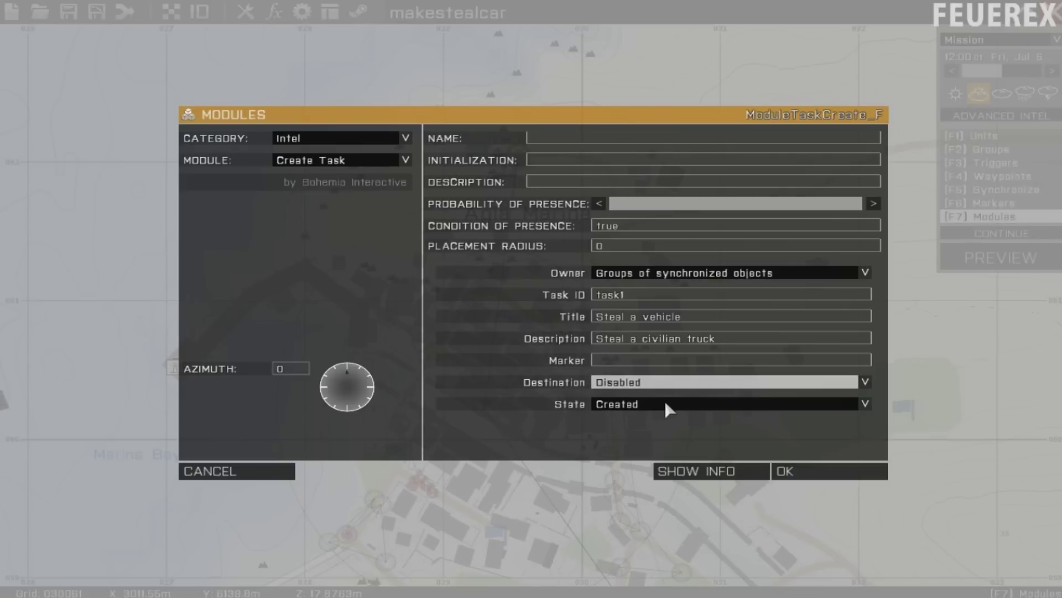
{"action": "left_click", "coordinate": [830, 470]}
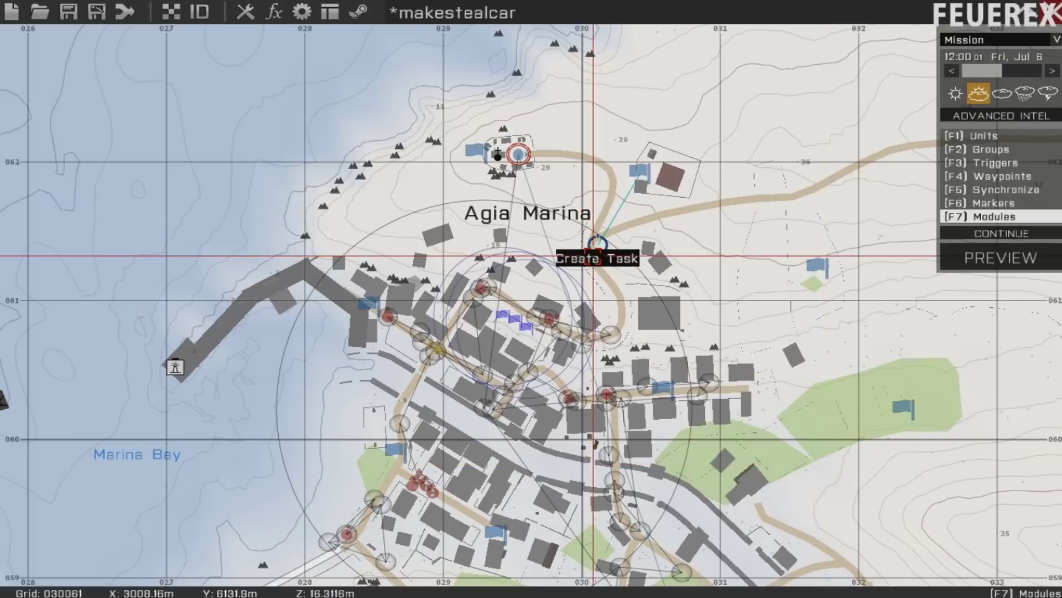
Step: Synchronize the task1 Create Task module with the player's Rifleman unit at the compound north of Agia Marina
{"action": "key", "text": "F2"}
{"action": "key", "text": "F5"}
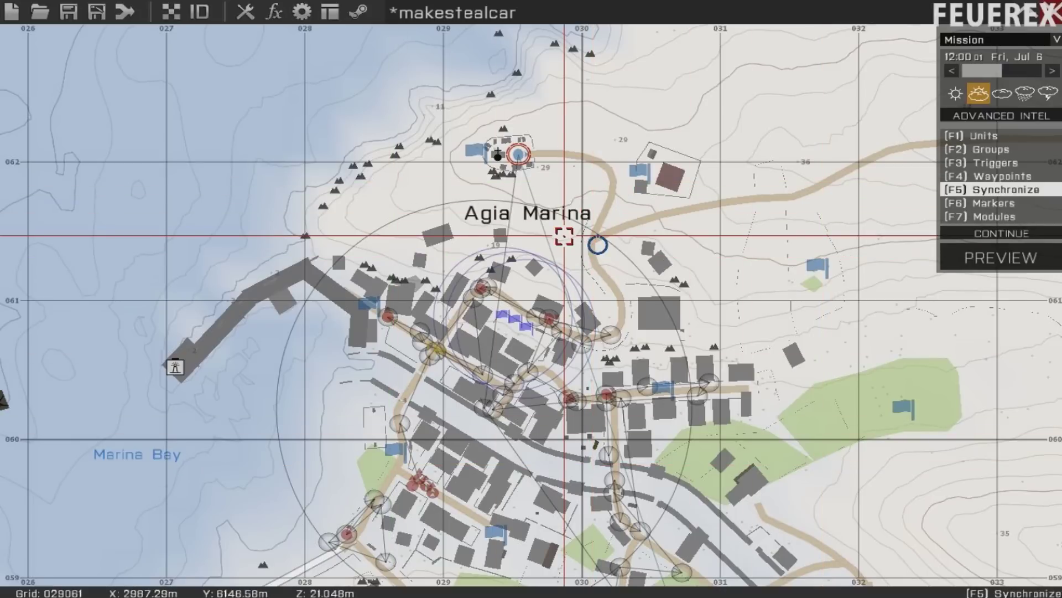
{"action": "scroll", "coordinate": [598, 244], "scroll_direction": "up", "scroll_amount": 3}
{"action": "left_click_drag", "start_coordinate": [601, 249], "coordinate": [474, 103]}
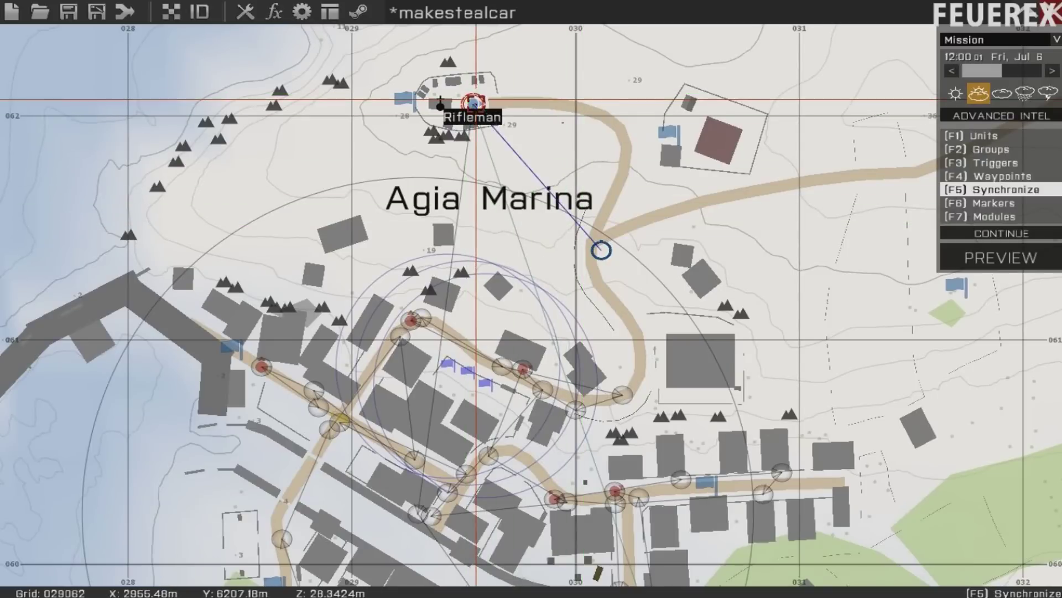
Step: Examine the Create Task module's info page for how it should be synchronized
{"action": "key", "text": "F1"}
{"action": "double_click", "coordinate": [601, 249]}
{"action": "left_click", "coordinate": [710, 478]}
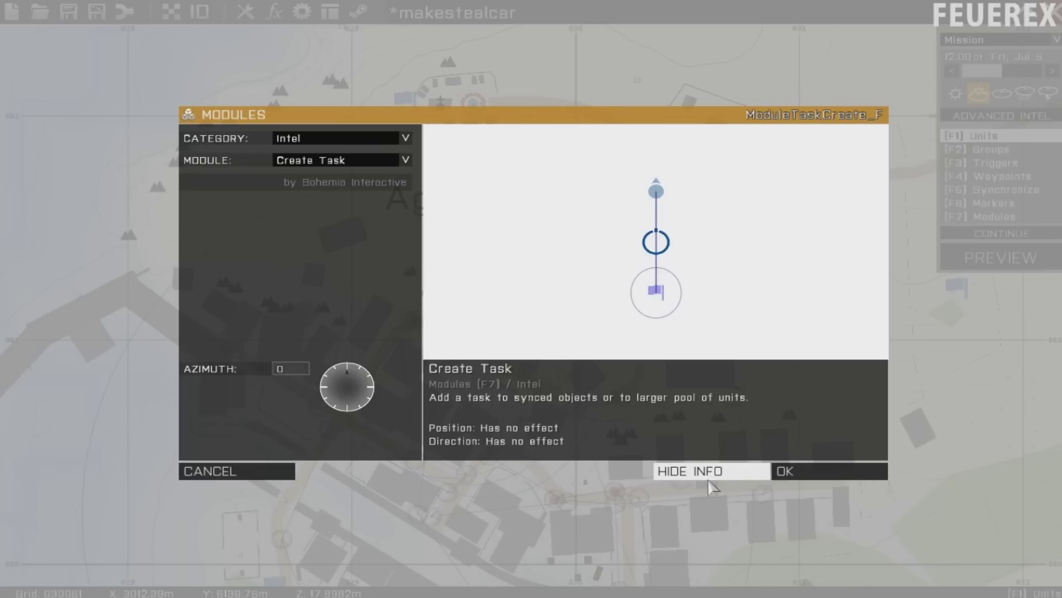
{"action": "left_click", "coordinate": [786, 471]}
Step: Synchronize the task1 Create Task module with the westernmost of the three triggers in the town centre
{"action": "key", "text": "F5"}
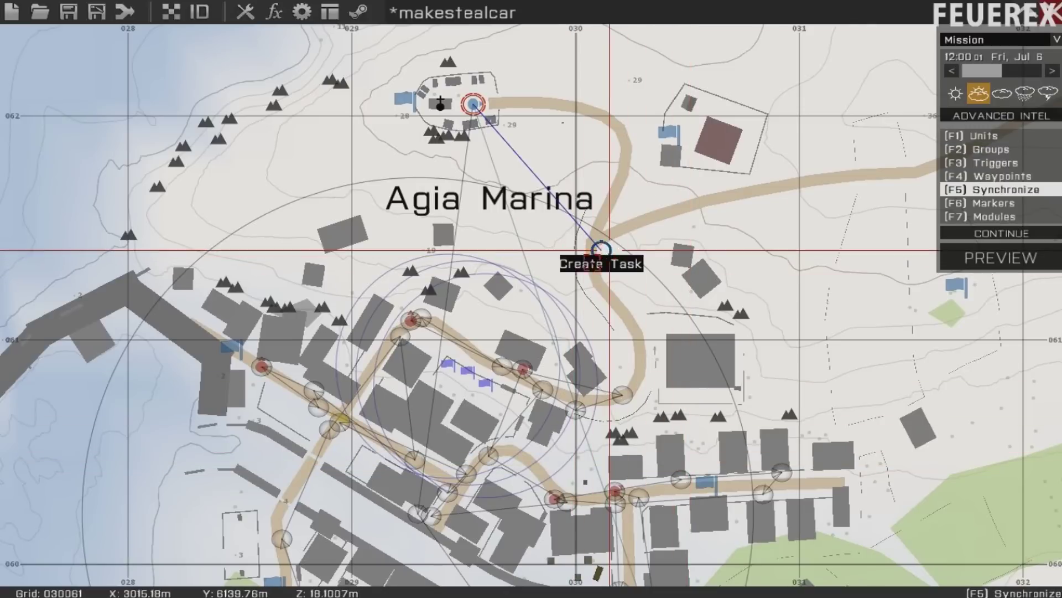
{"action": "left_click_drag", "start_coordinate": [602, 250], "coordinate": [485, 363]}
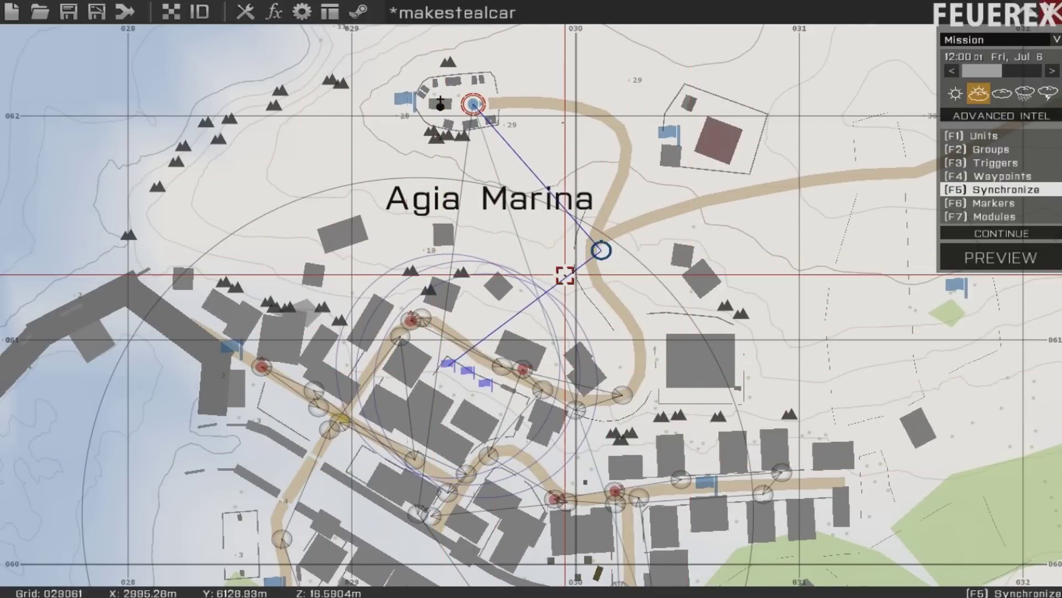
{"action": "key", "text": "F1"}
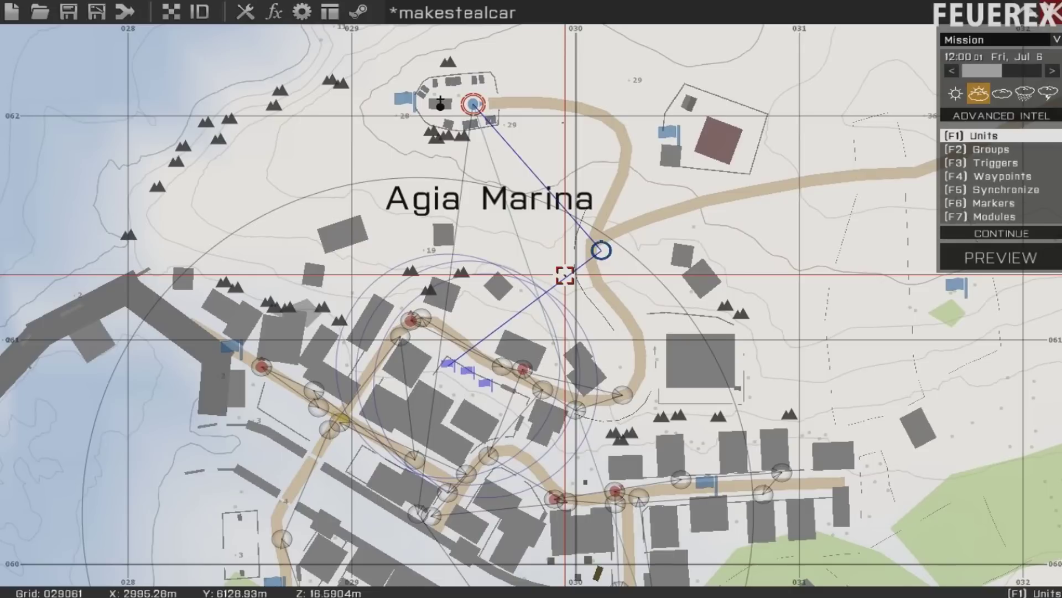
Step: Place a second Create Task module on the shore southwest of the truck with the task ID task2
{"action": "key", "text": "F6"}
{"action": "key", "text": "F7"}
{"action": "right_click_drag", "start_coordinate": [564, 275], "coordinate": [715, 177]}
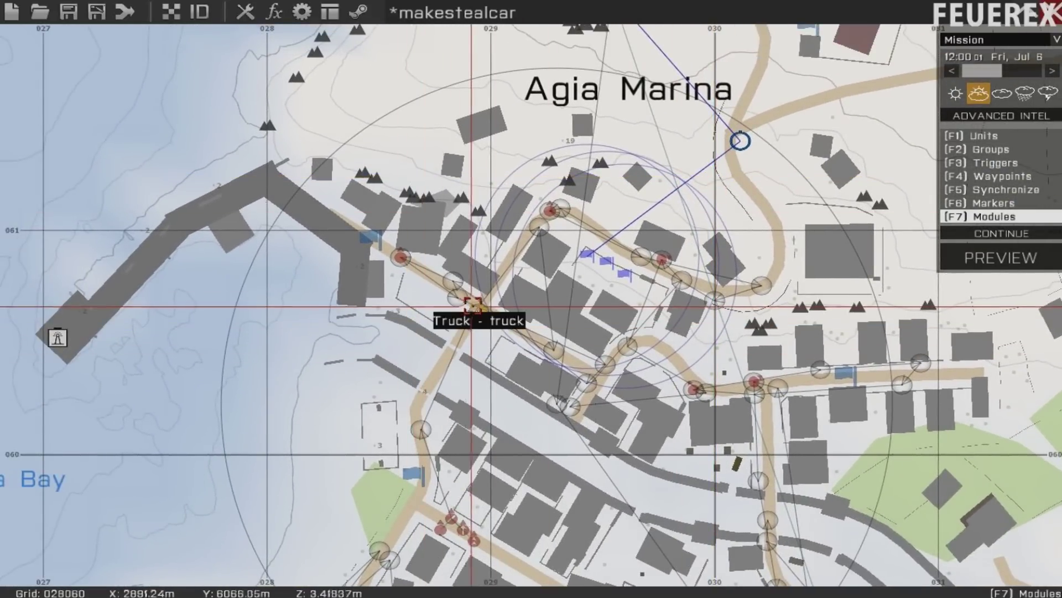
{"action": "double_click", "coordinate": [396, 393]}
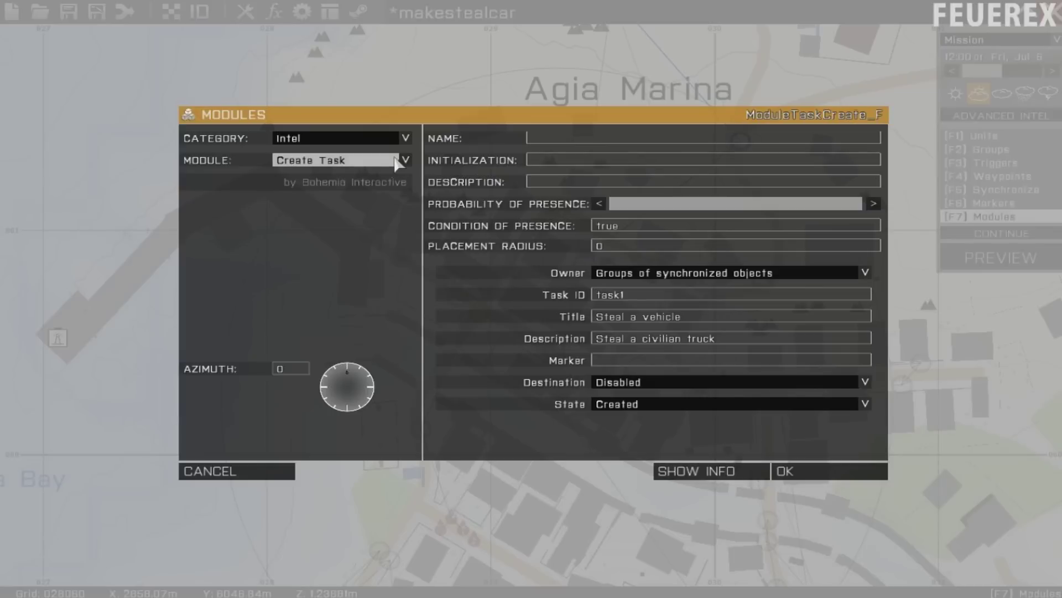
{"action": "left_click", "coordinate": [639, 295]}
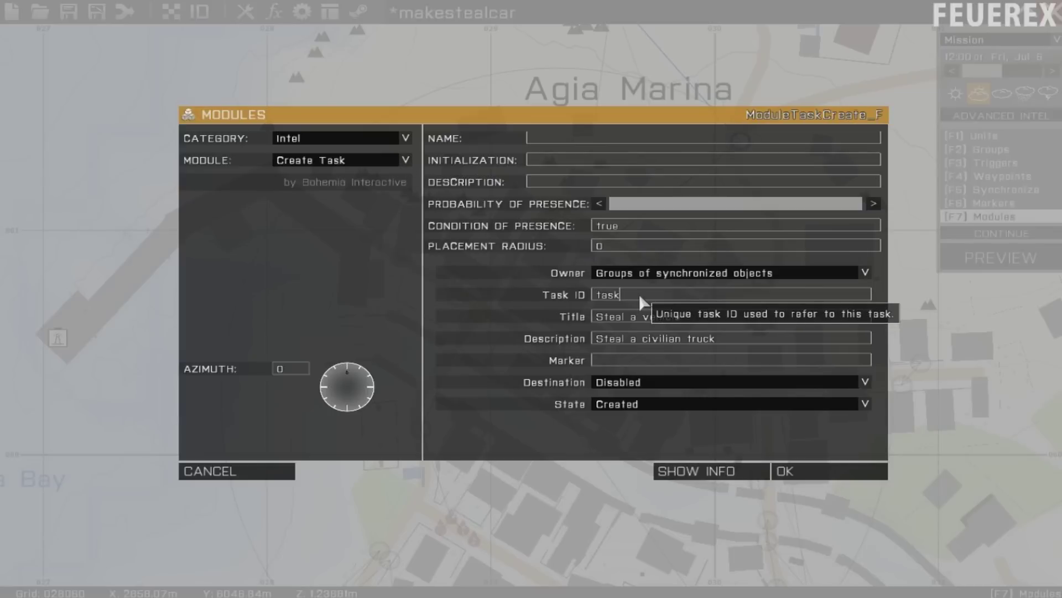
{"action": "type", "text": "2"}
Step: Set both the title and the description of task2 to "Escape" and confirm the module
{"action": "left_click_drag", "start_coordinate": [711, 320], "coordinate": [537, 305]}
{"action": "type", "text": "E"}
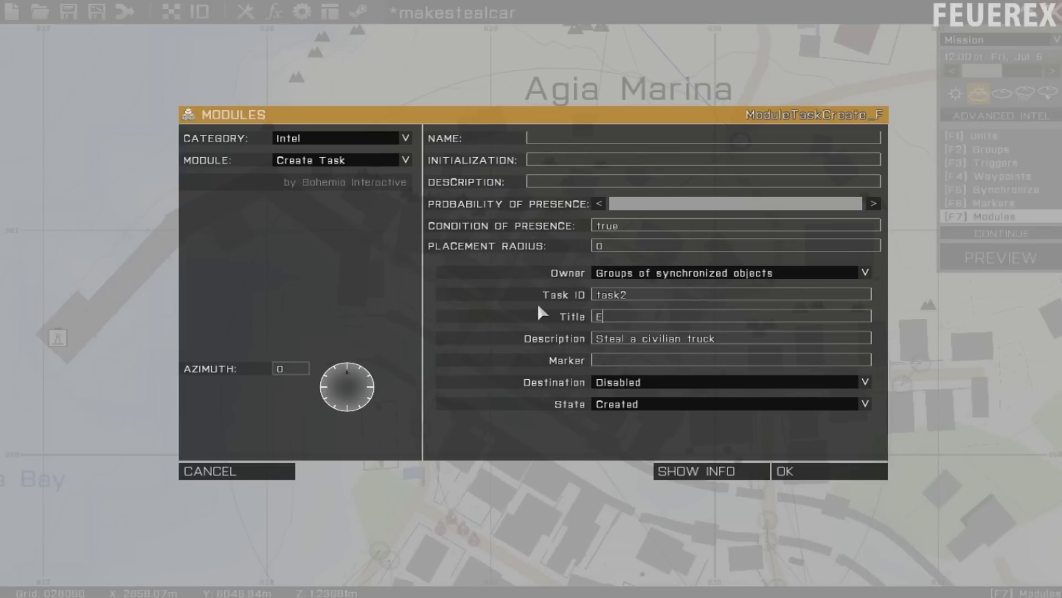
{"action": "type", "text": "scape"}
{"action": "left_click_drag", "start_coordinate": [743, 341], "coordinate": [546, 339]}
{"action": "type", "text": "E"}
{"action": "left_click", "coordinate": [662, 403]}
{"action": "left_click", "coordinate": [644, 406]}
{"action": "key", "text": "Return"}
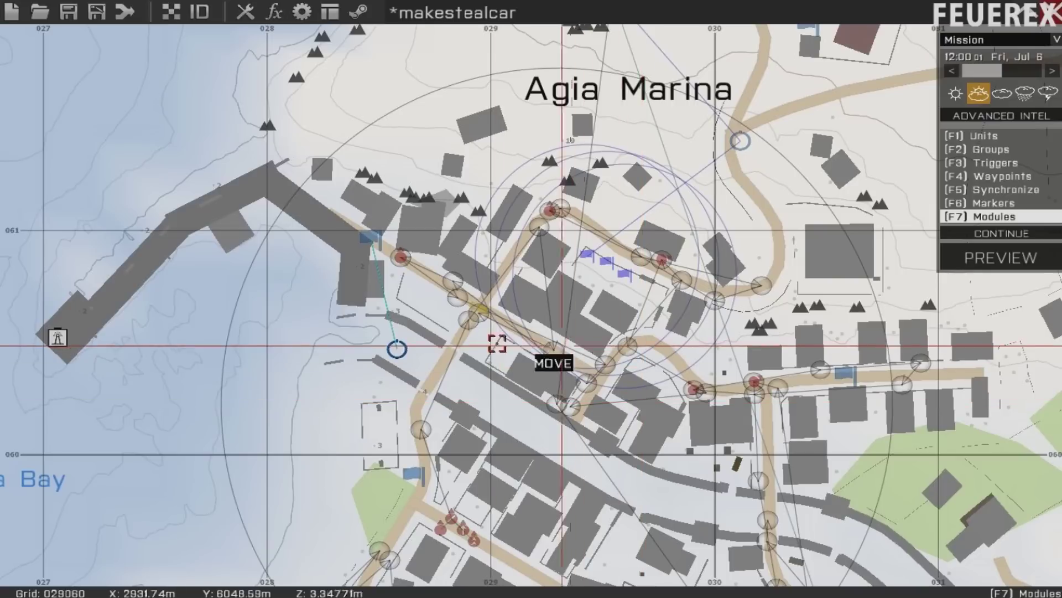
Step: Synchronize the task2 Create Task module with the player's Rifleman unit
{"action": "key", "text": "F2"}
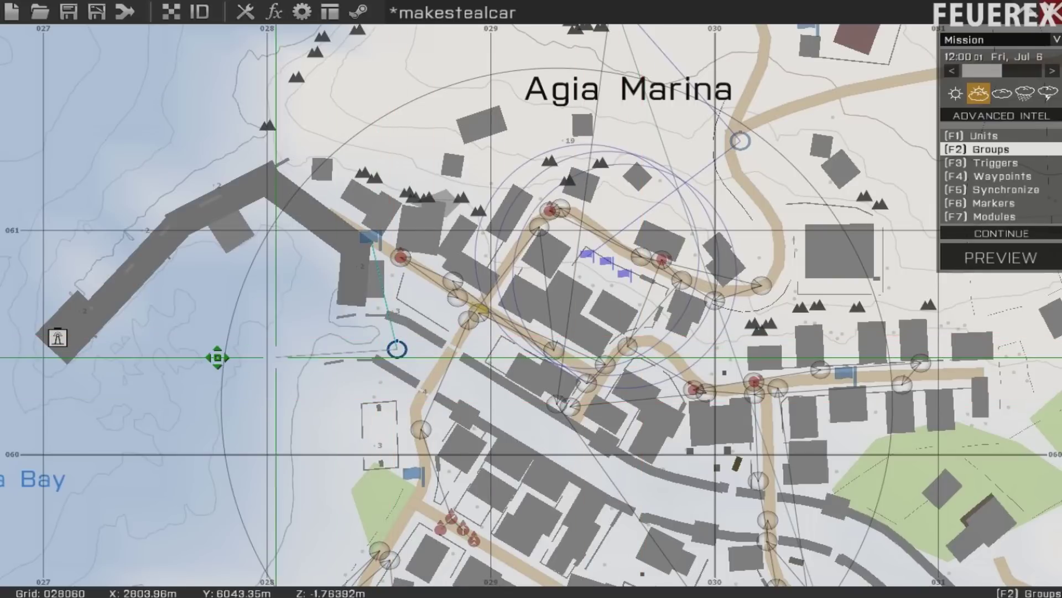
{"action": "key", "text": "F5"}
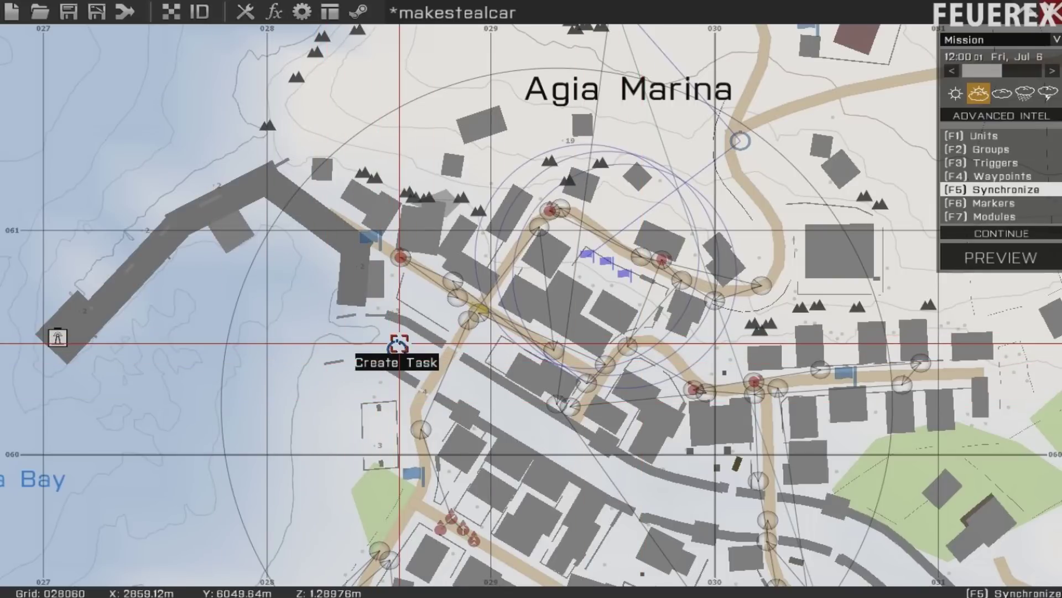
{"action": "left_click_drag", "start_coordinate": [398, 343], "coordinate": [434, 242]}
{"action": "right_click_drag", "start_coordinate": [492, 91], "coordinate": [434, 242]}
{"action": "left_click_drag", "start_coordinate": [433, 241], "coordinate": [553, 145]}
Step: Synchronize the "player in truck" trigger with the task2 Create Task module on the shore
{"action": "right_click_drag", "start_coordinate": [249, 440], "coordinate": [228, 247]}
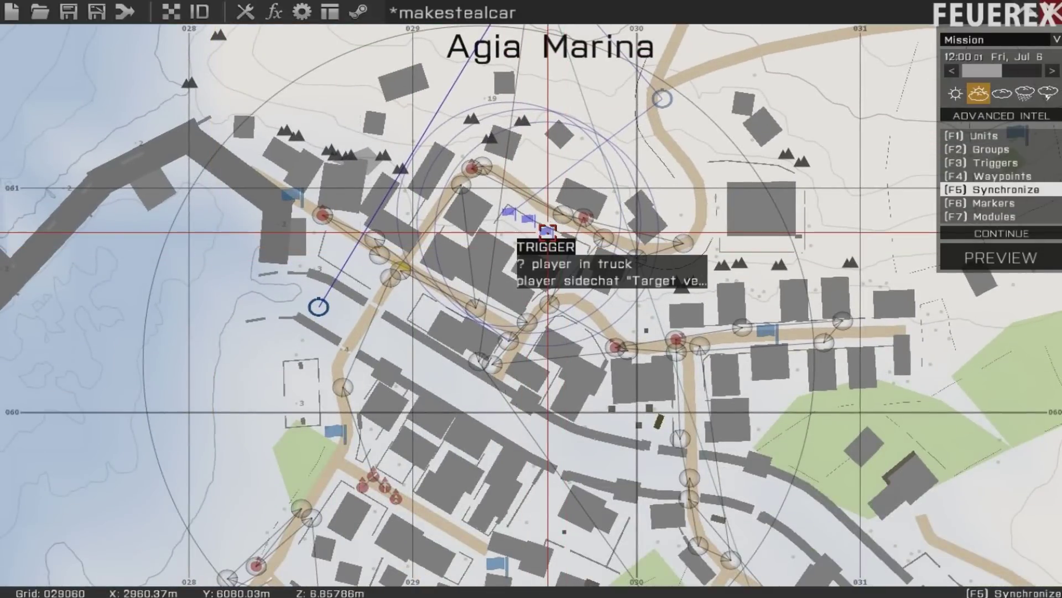
{"action": "left_click_drag", "start_coordinate": [546, 232], "coordinate": [320, 306]}
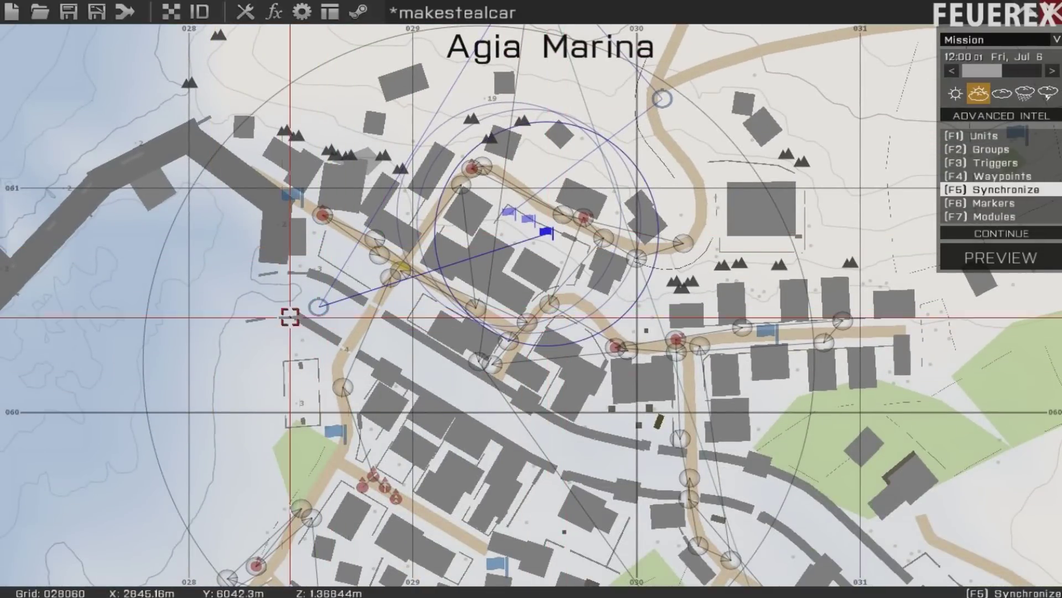
{"action": "right_click_drag", "start_coordinate": [294, 227], "coordinate": [345, 295]}
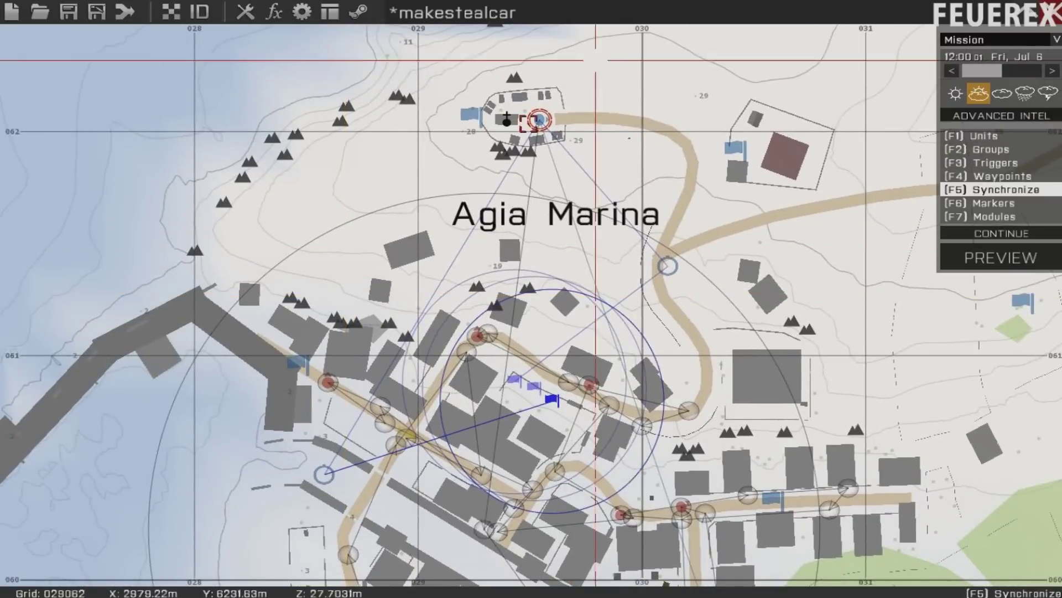
{"action": "right_click_drag", "start_coordinate": [389, 337], "coordinate": [400, 157]}
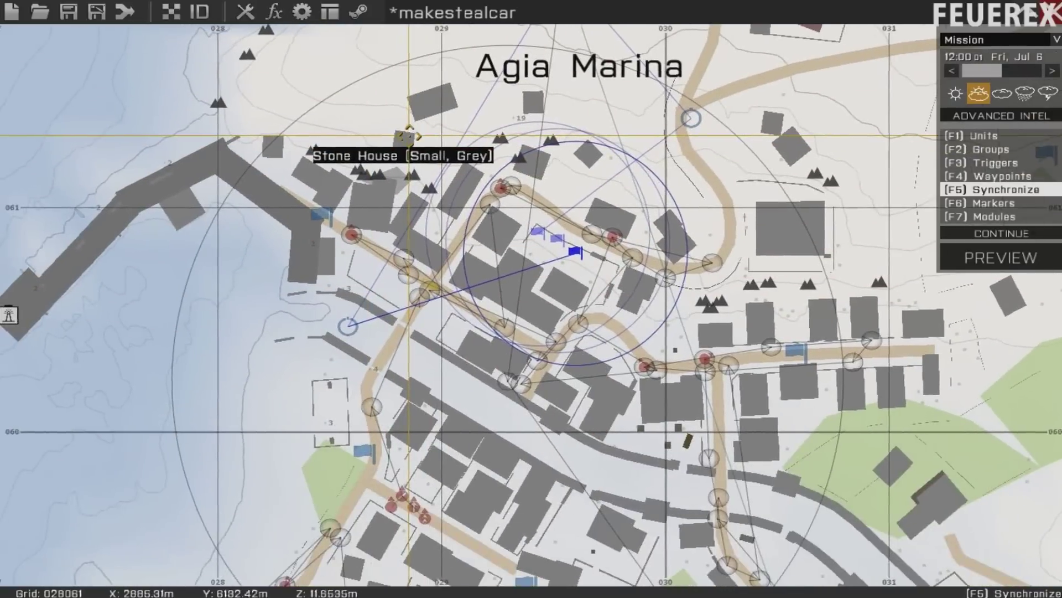
Step: Add a Set Task State module just southwest of the task2 module with its state set to Succeeded
{"action": "key", "text": "F6"}
{"action": "key", "text": "F7"}
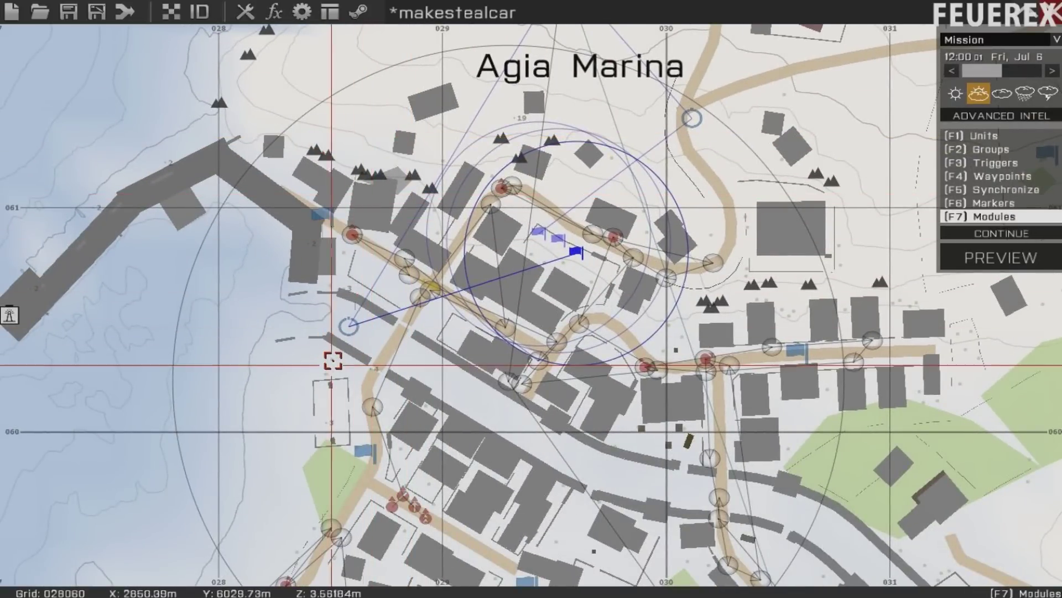
{"action": "double_click", "coordinate": [332, 426]}
{"action": "left_click", "coordinate": [393, 161]}
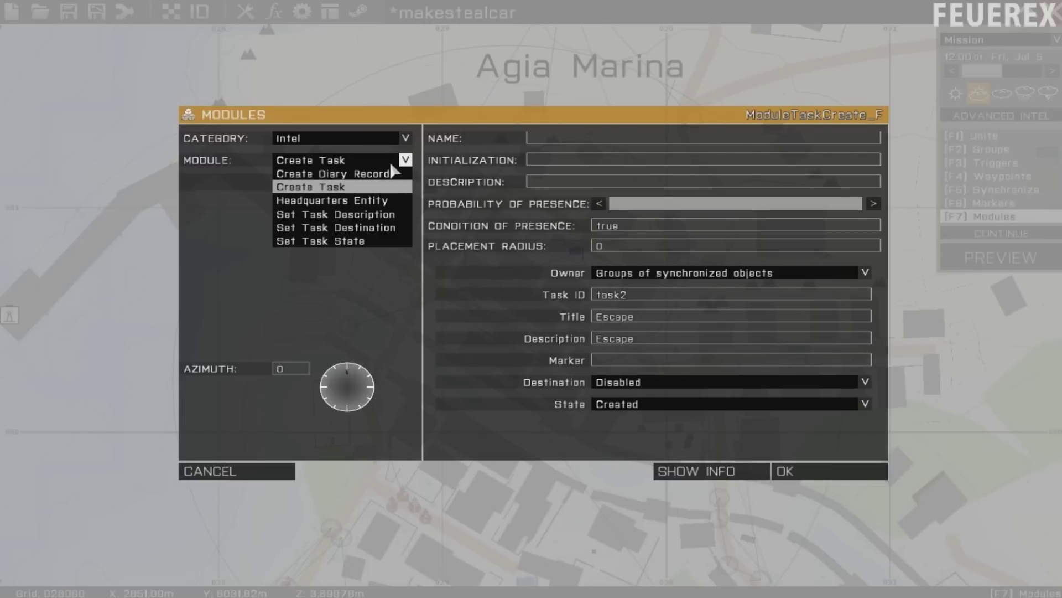
{"action": "left_click", "coordinate": [364, 240]}
{"action": "left_click", "coordinate": [639, 275]}
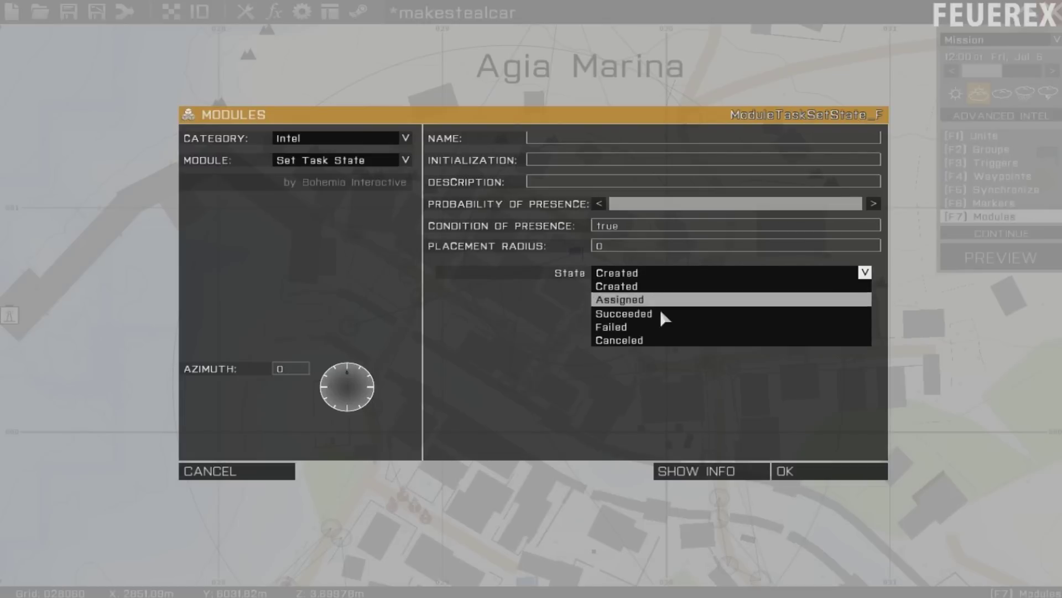
{"action": "left_click", "coordinate": [650, 314]}
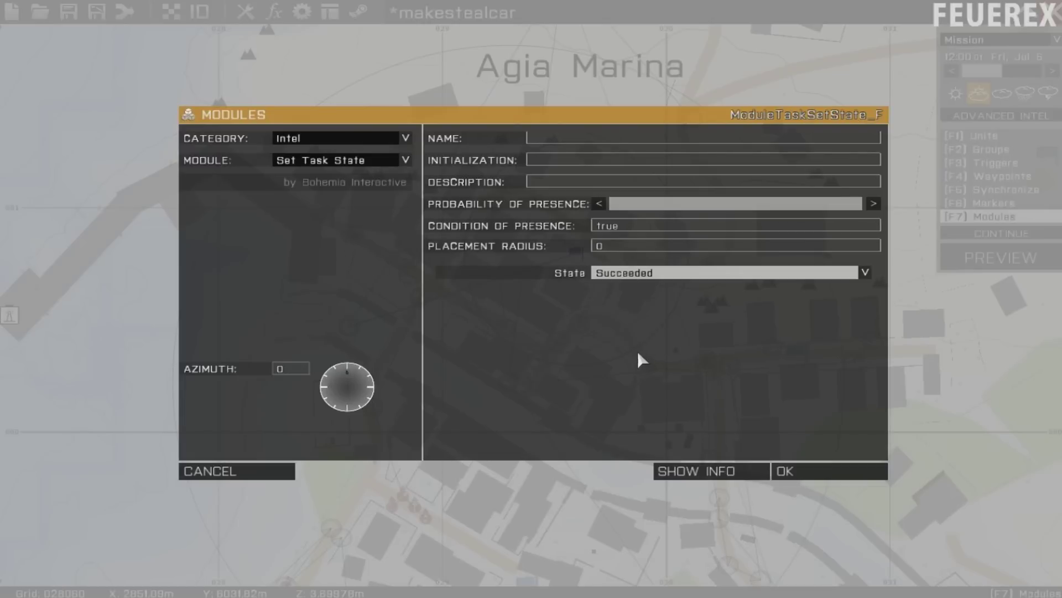
{"action": "key", "text": "Return"}
Step: Synchronize the new Set Task State module with the "player in truck" trigger and the northern Create Task module, placing it just south of that module
{"action": "key", "text": "F2"}
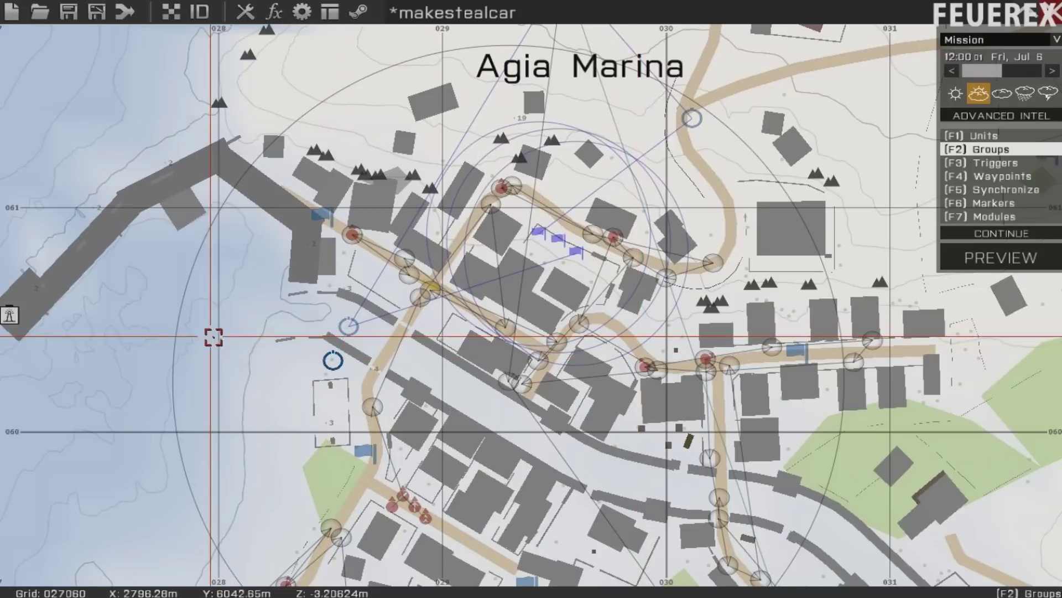
{"action": "key", "text": "F4"}
{"action": "key", "text": "F5"}
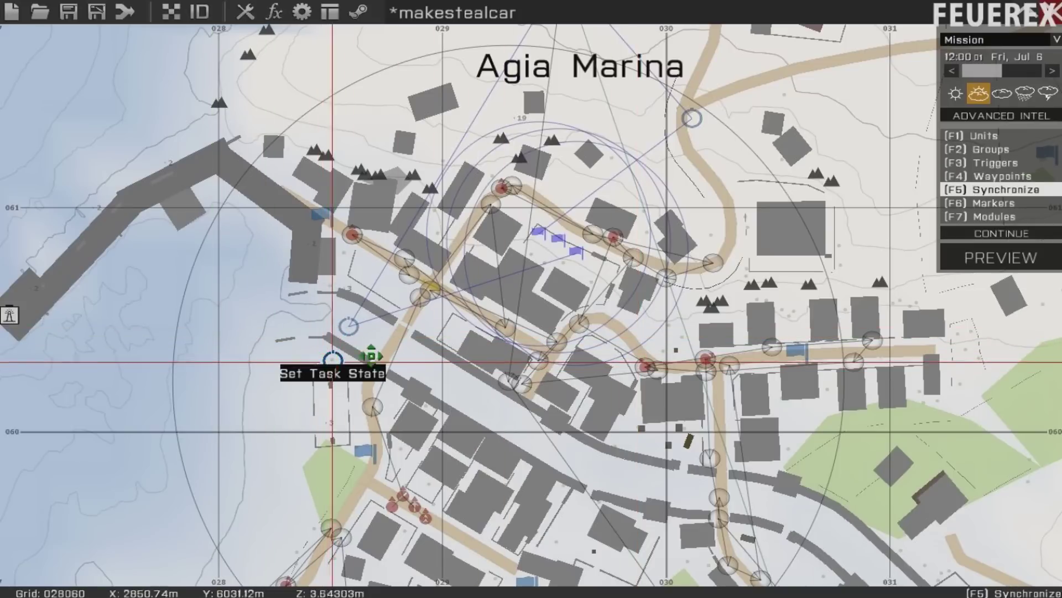
{"action": "left_click_drag", "start_coordinate": [370, 355], "coordinate": [573, 253]}
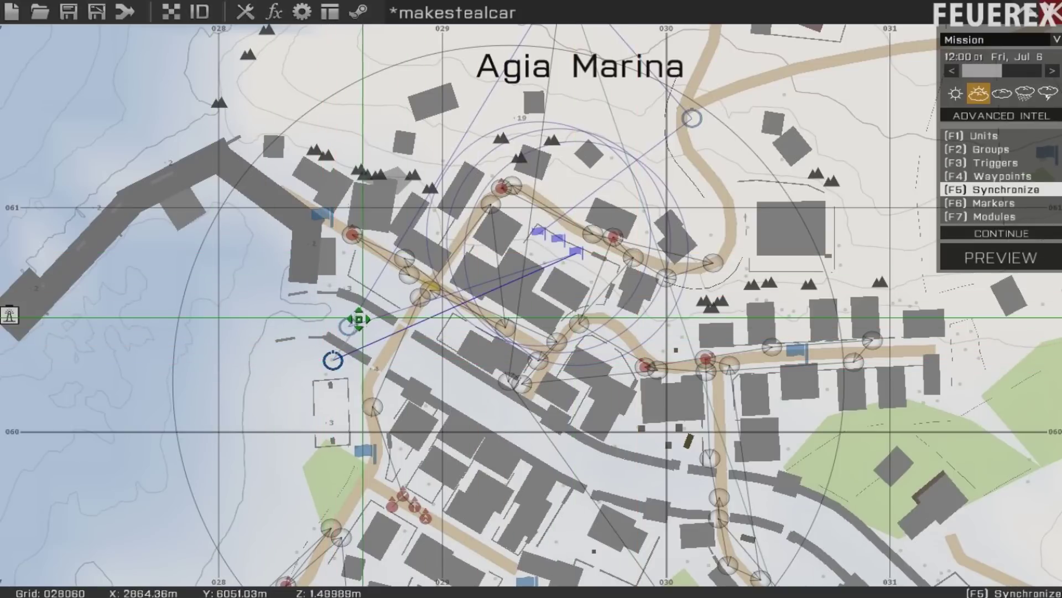
{"action": "left_click_drag", "start_coordinate": [351, 324], "coordinate": [691, 116]}
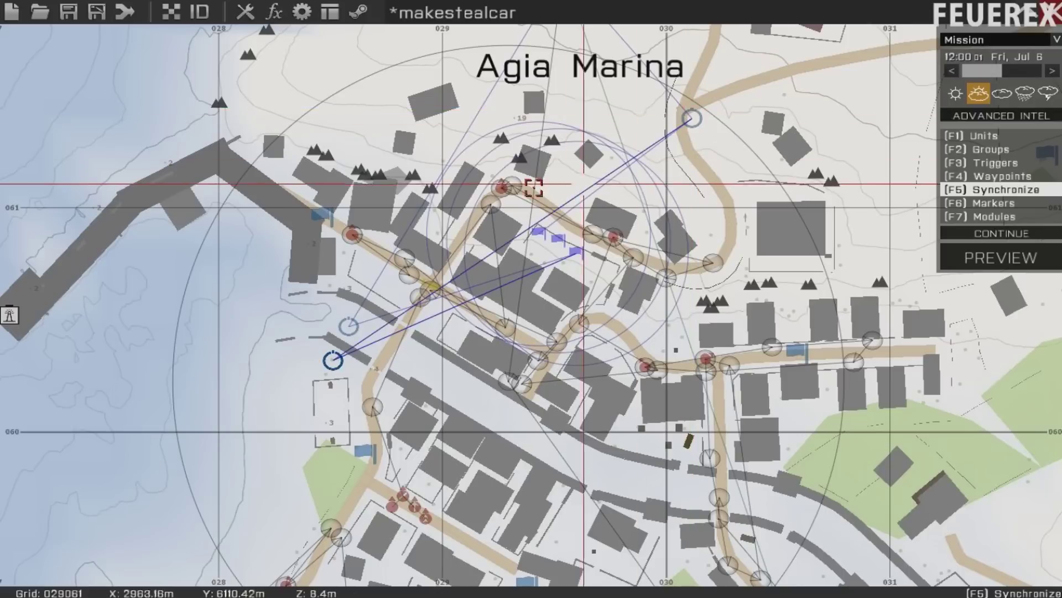
{"action": "key", "text": "F1"}
{"action": "left_click_drag", "start_coordinate": [330, 366], "coordinate": [701, 163]}
Step: Add another Set Task State module with the state Succeeded just southwest of the task2 module on the shore
{"action": "key", "text": "F7"}
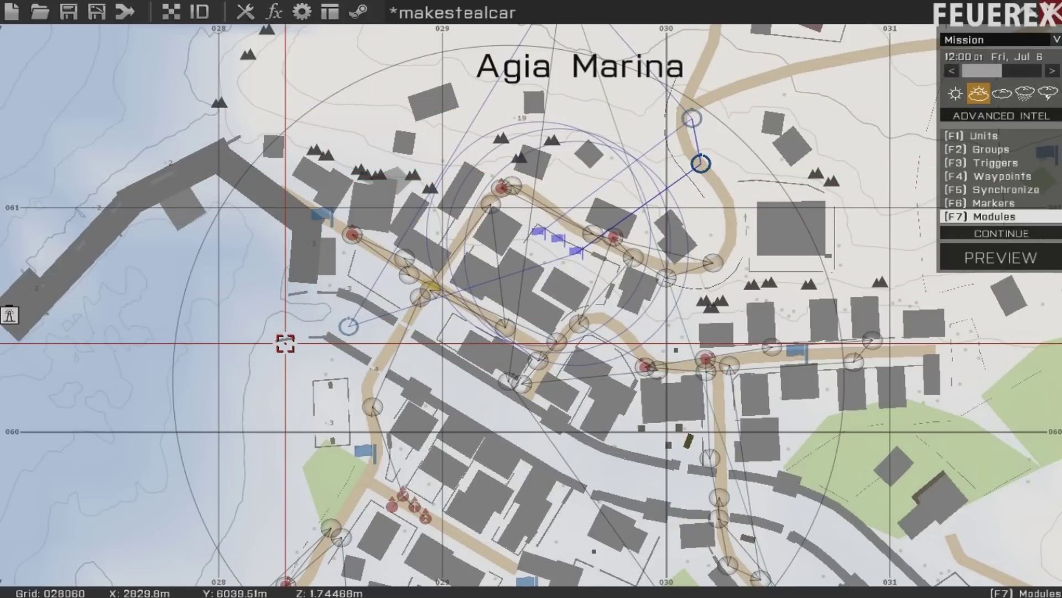
{"action": "double_click", "coordinate": [319, 370]}
{"action": "key", "text": "Return"}
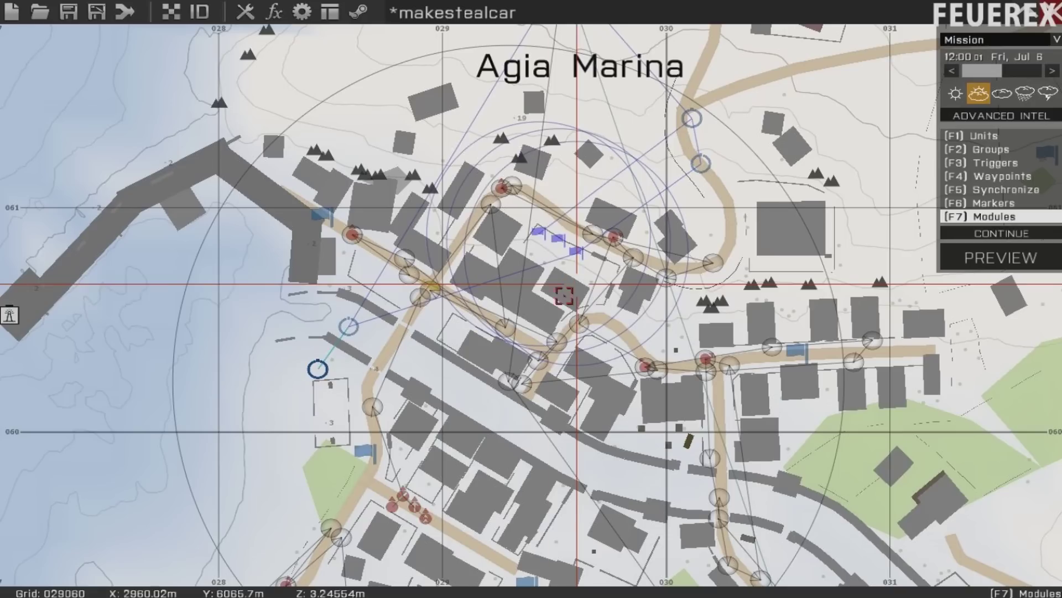
Step: Synchronize the shore Set Task State module with the task2 Create Task module and the distant trigger on the road southeast of town
{"action": "key", "text": "F2"}
{"action": "key", "text": "F5"}
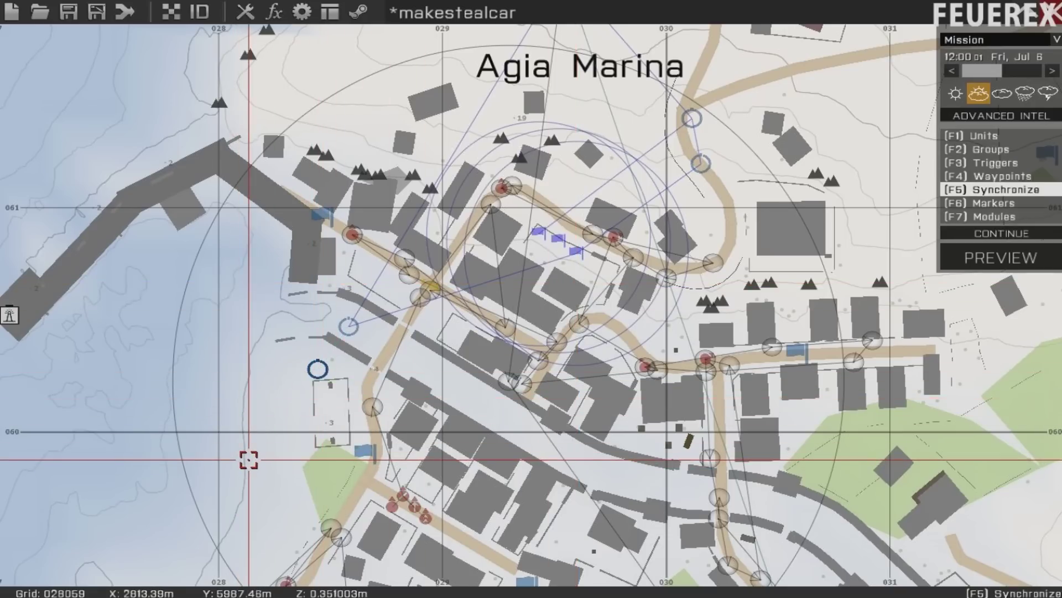
{"action": "key", "text": "F6"}
{"action": "key", "text": "F5"}
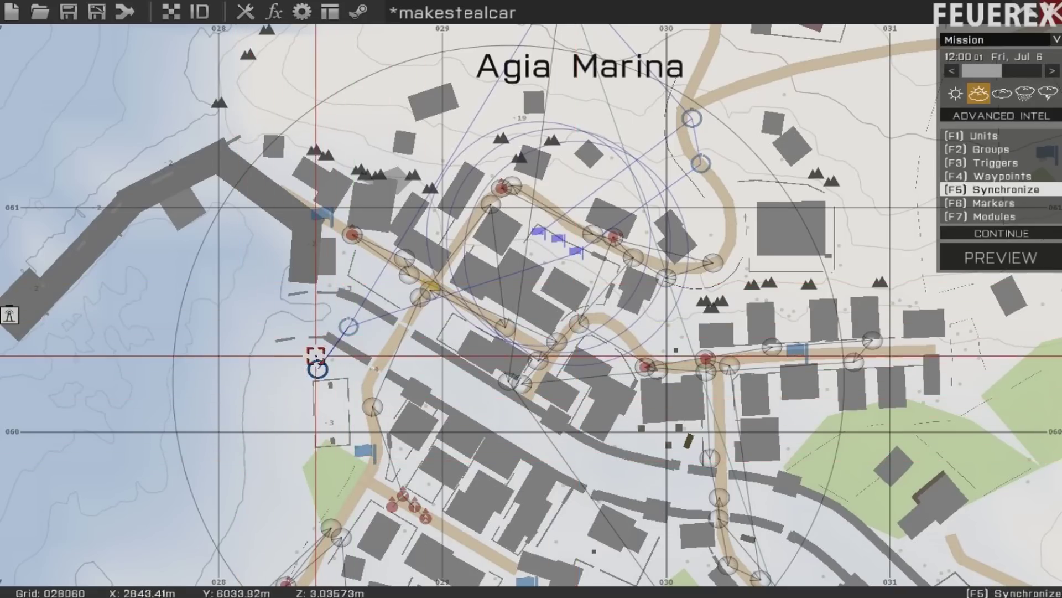
{"action": "left_click_drag", "start_coordinate": [317, 368], "coordinate": [227, 133]}
{"action": "right_click_drag", "start_coordinate": [293, 482], "coordinate": [228, 132]}
{"action": "left_click_drag", "start_coordinate": [228, 133], "coordinate": [467, 380]}
{"action": "right_click_drag", "start_coordinate": [479, 409], "coordinate": [366, 219]}
{"action": "left_click_drag", "start_coordinate": [467, 380], "coordinate": [716, 432]}
{"action": "right_click_drag", "start_coordinate": [173, 218], "coordinate": [515, 562]}
{"action": "right_click_drag", "start_coordinate": [357, 298], "coordinate": [273, 462]}
Step: Add a Set Task State module in the bay, west of the shore one, with its state set to Failed
{"action": "key", "text": "F1"}
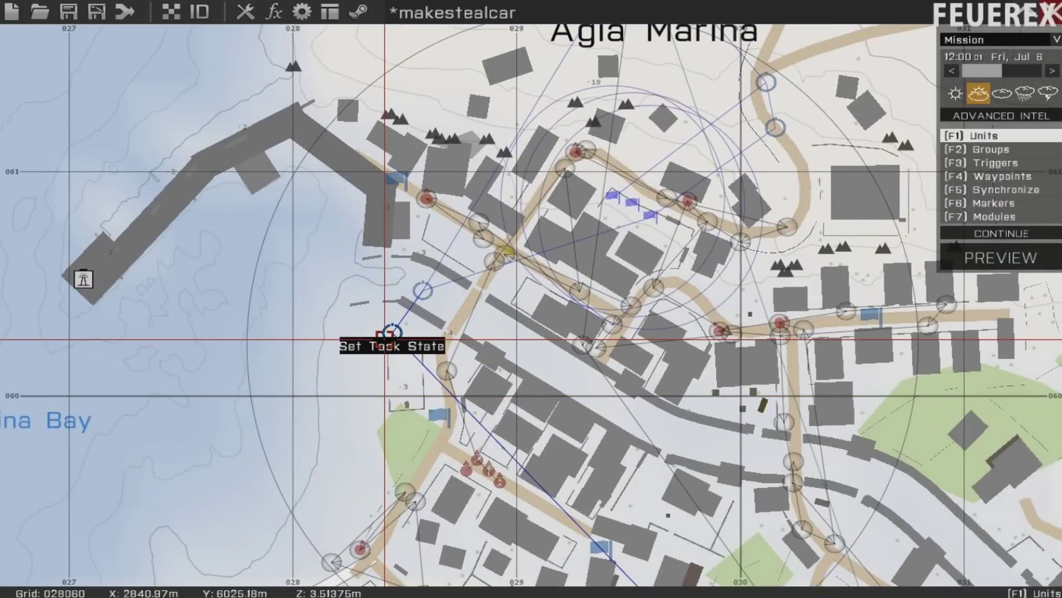
{"action": "key", "text": "F7"}
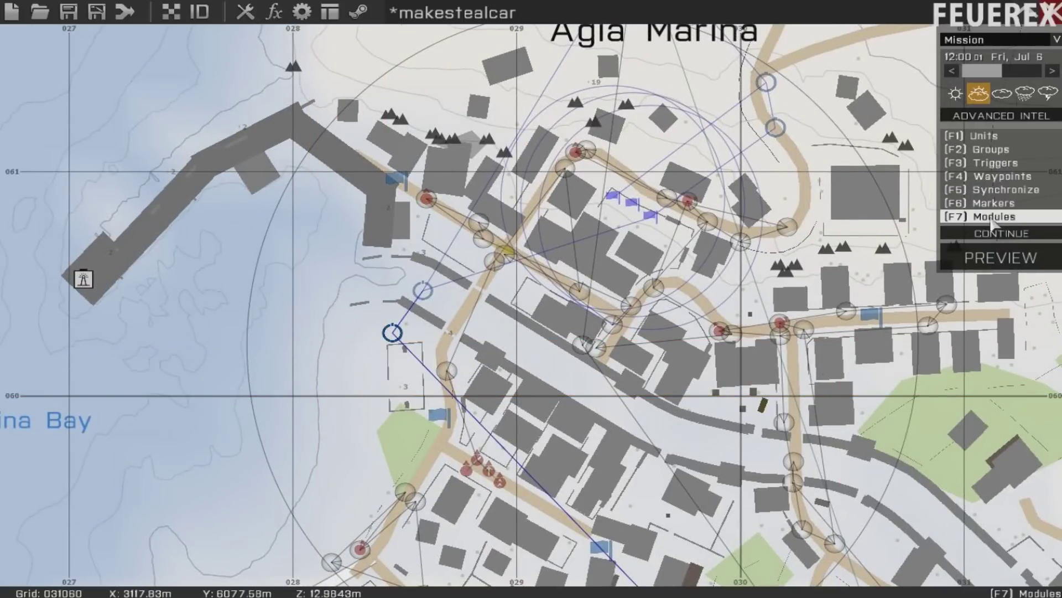
{"action": "double_click", "coordinate": [292, 368]}
{"action": "left_click", "coordinate": [637, 271]}
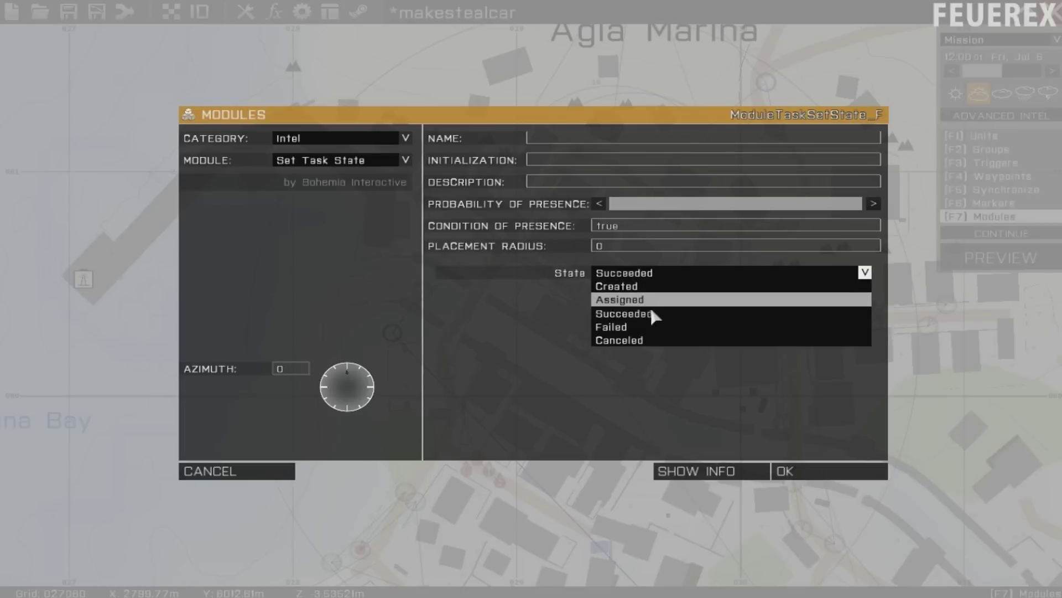
{"action": "left_click", "coordinate": [639, 327]}
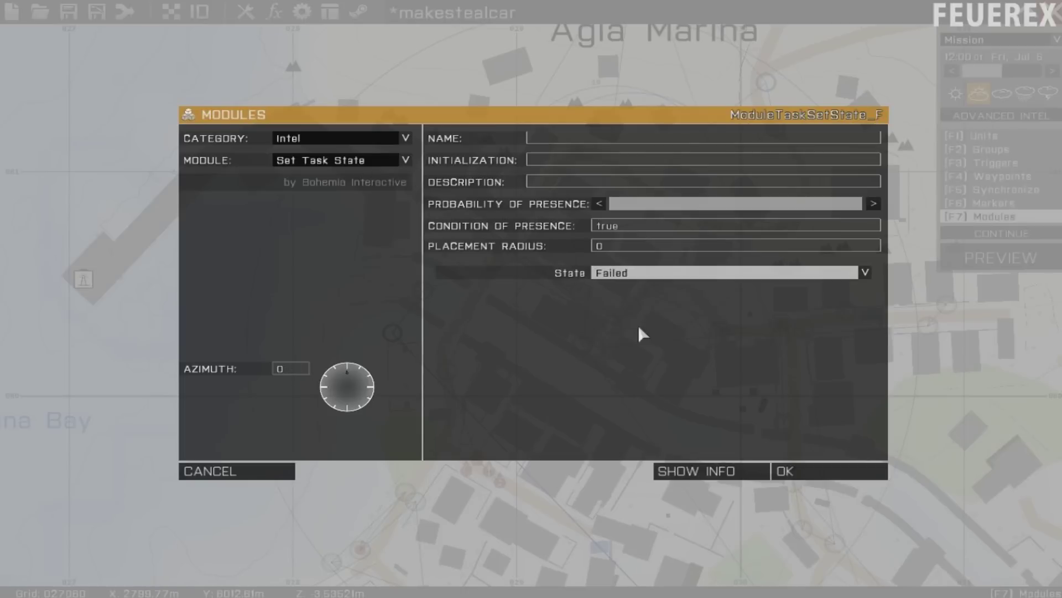
{"action": "left_click", "coordinate": [852, 475]}
Step: Insert a trigger just east of the Failed Set Task State module with the condition "damage truck > 0.94"
{"action": "key", "text": "F2"}
{"action": "key", "text": "F4"}
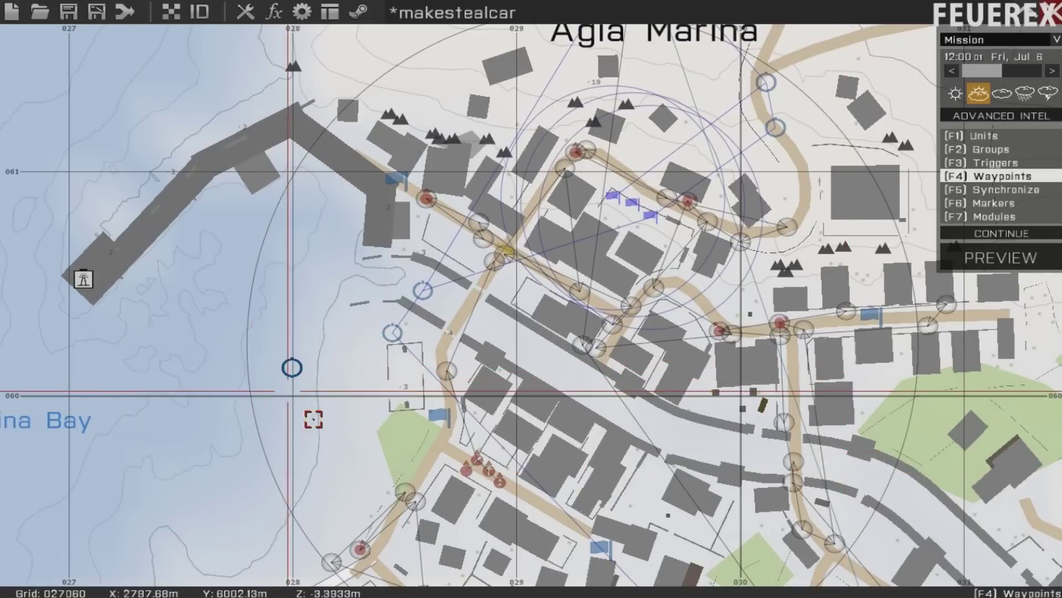
{"action": "key", "text": "F3"}
{"action": "double_click", "coordinate": [319, 287]}
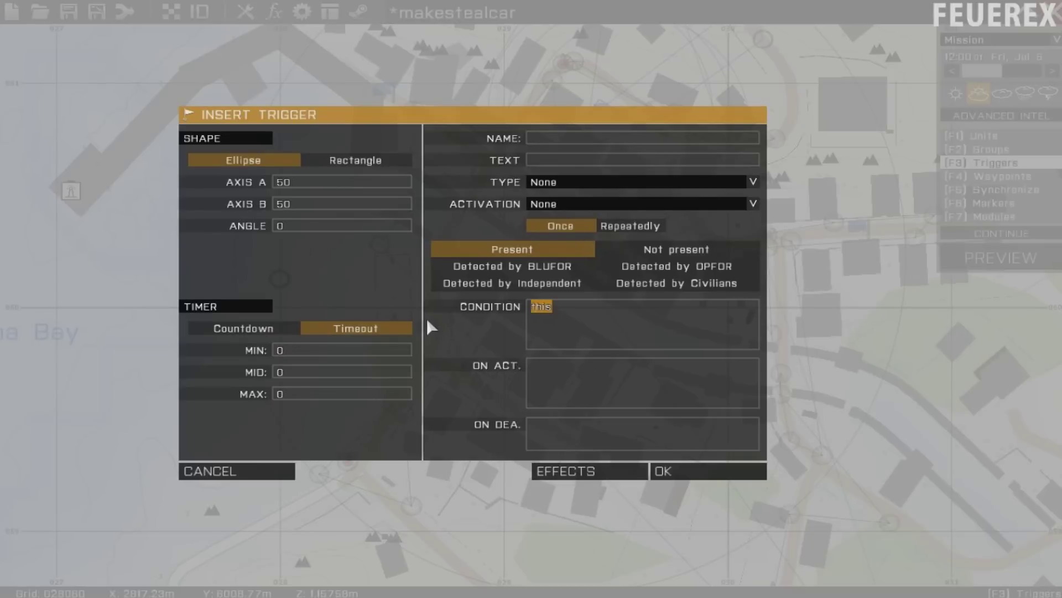
{"action": "type", "text": "dma"}
{"action": "key", "text": "BackSpace"}
{"action": "key", "text": "BackSpace"}
{"action": "type", "text": "amage truck > 0.94"}
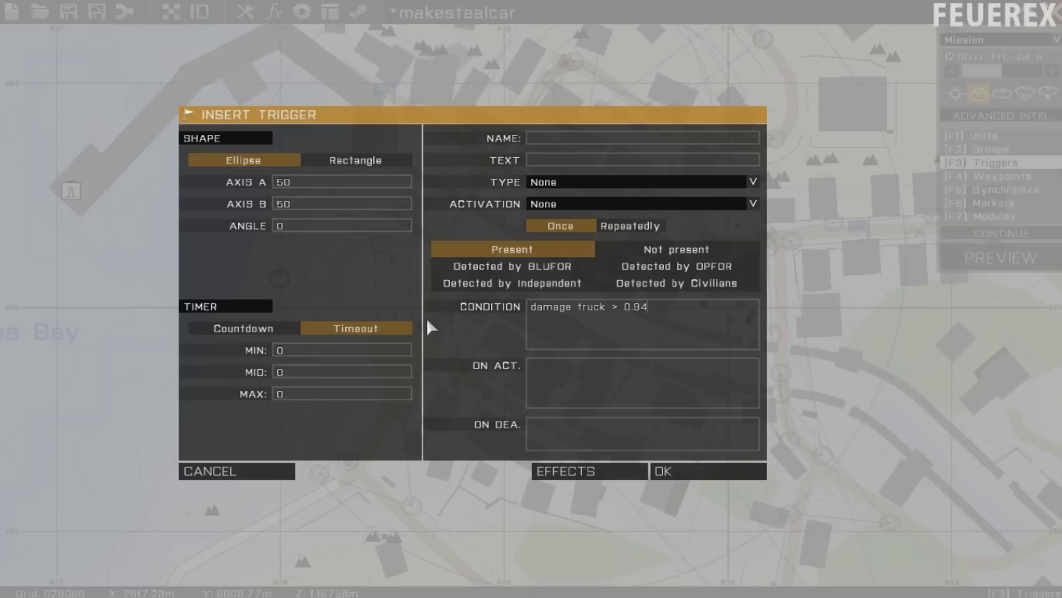
{"action": "key", "text": "Return"}
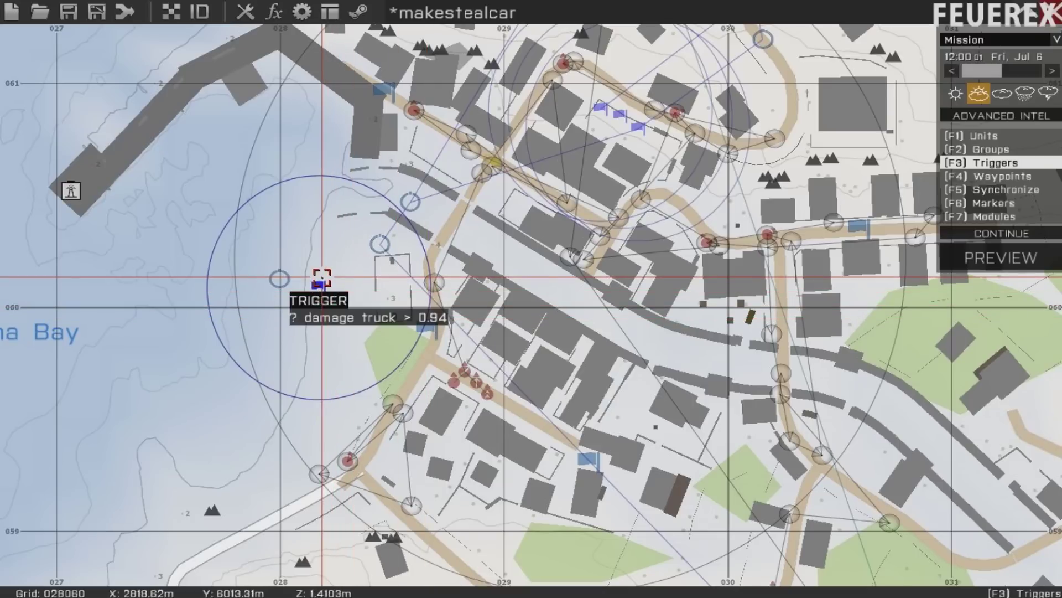
Step: Synchronize the Failed Set Task State module with the truck damage trigger and the northern Create Task module
{"action": "key", "text": "F5"}
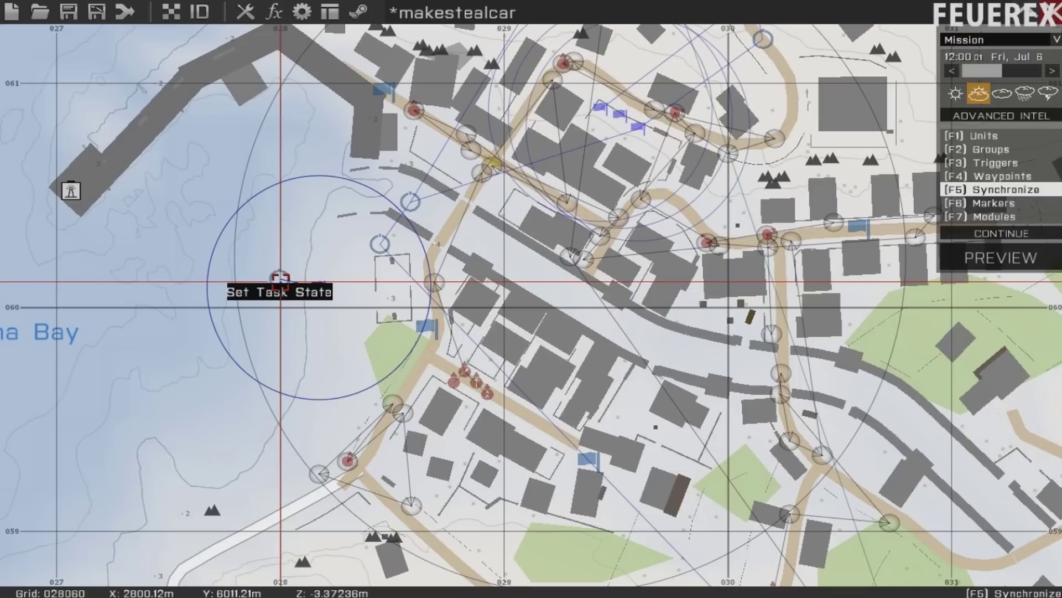
{"action": "left_click_drag", "start_coordinate": [281, 275], "coordinate": [273, 294]}
{"action": "right_click_drag", "start_coordinate": [293, 254], "coordinate": [273, 293]}
{"action": "left_click_drag", "start_coordinate": [272, 294], "coordinate": [667, 133]}
{"action": "right_click_drag", "start_coordinate": [273, 294], "coordinate": [237, 351]}
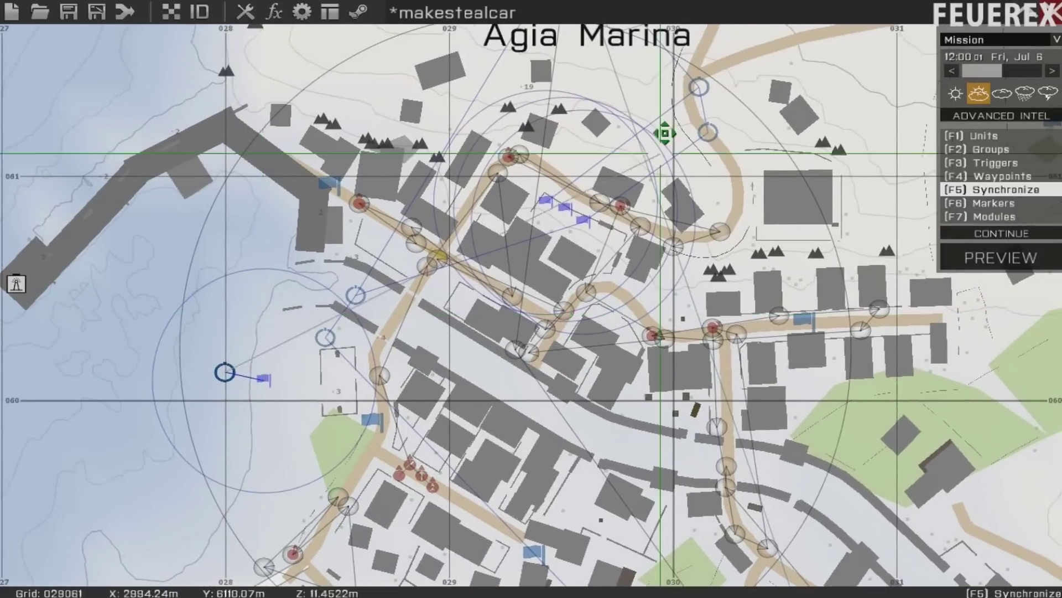
{"action": "left_click_drag", "start_coordinate": [666, 133], "coordinate": [700, 85]}
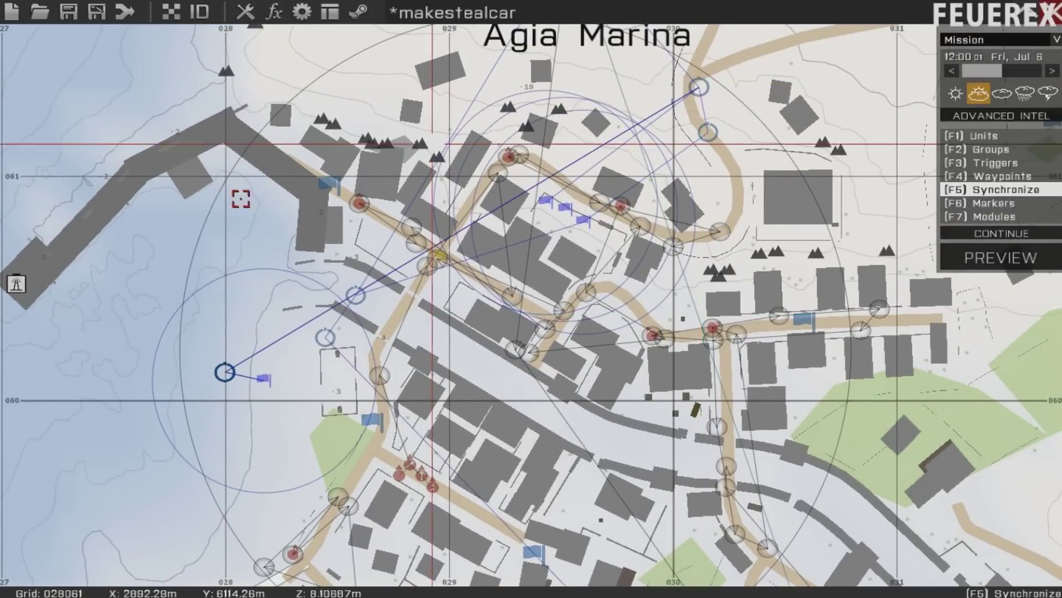
Step: Move the Failed Set Task State module directly north of the truck damage trigger
{"action": "key", "text": "F1"}
{"action": "right_click_drag", "start_coordinate": [233, 271], "coordinate": [340, 184]}
{"action": "left_click_drag", "start_coordinate": [333, 284], "coordinate": [369, 206]}
{"action": "left_click", "coordinate": [369, 206]}
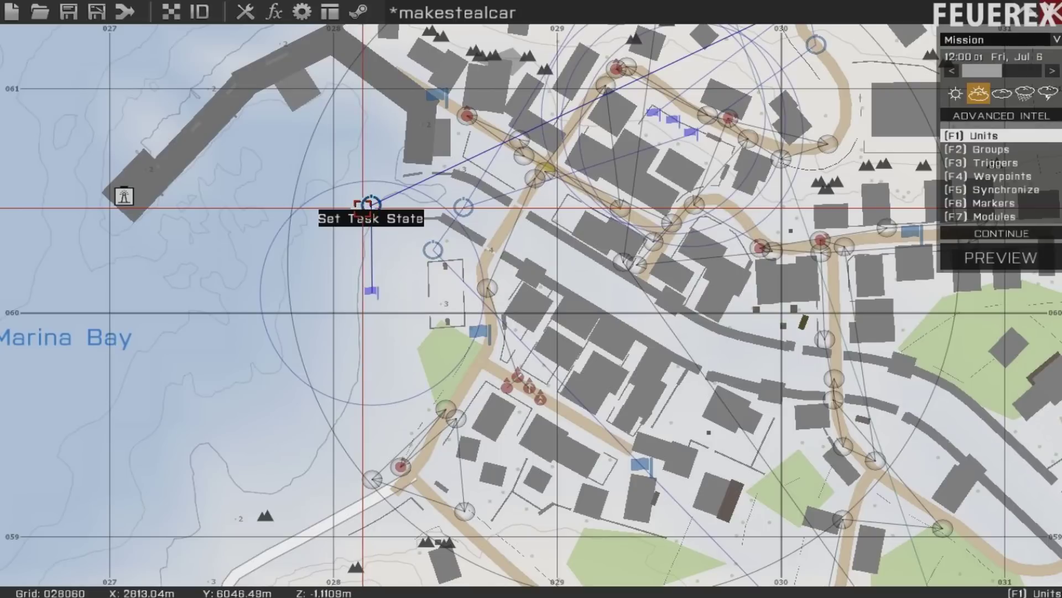
{"action": "right_click_drag", "start_coordinate": [370, 206], "coordinate": [293, 299]}
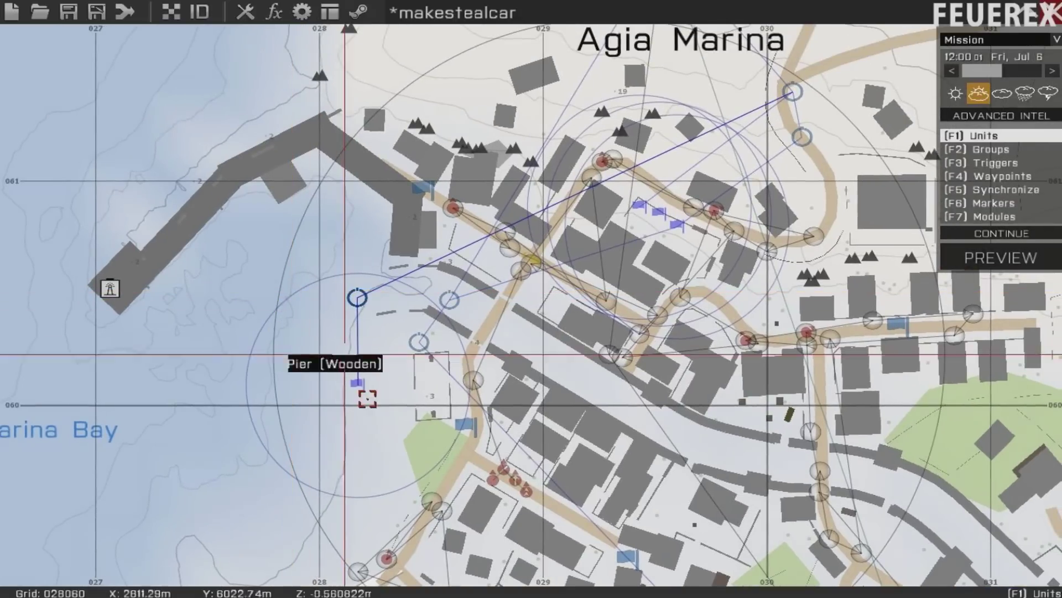
Step: Check the settings of the truck damage trigger, close it, and save the mission
{"action": "double_click", "coordinate": [361, 389]}
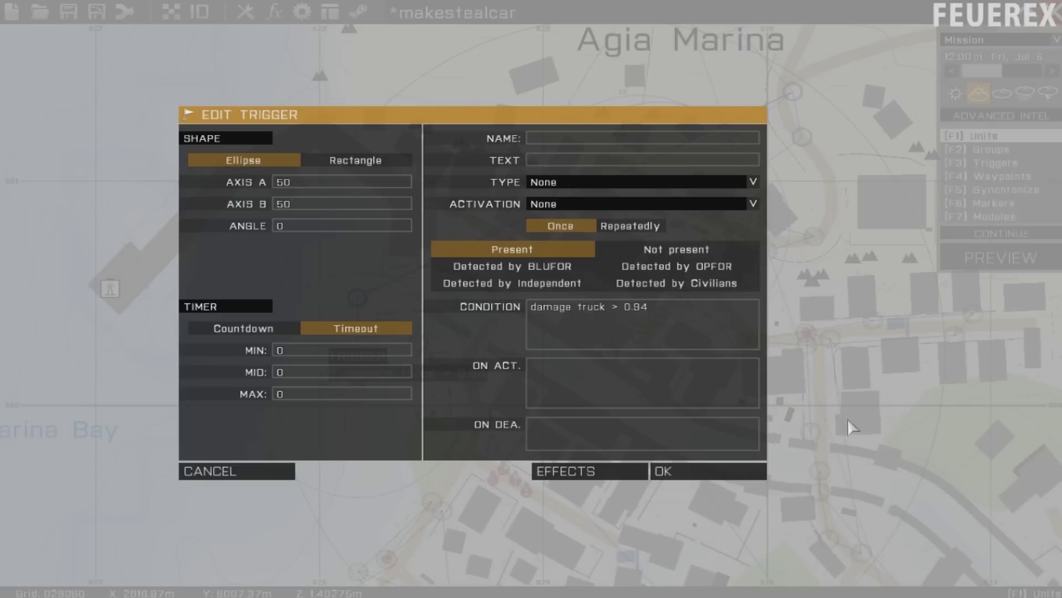
{"action": "left_click", "coordinate": [676, 472]}
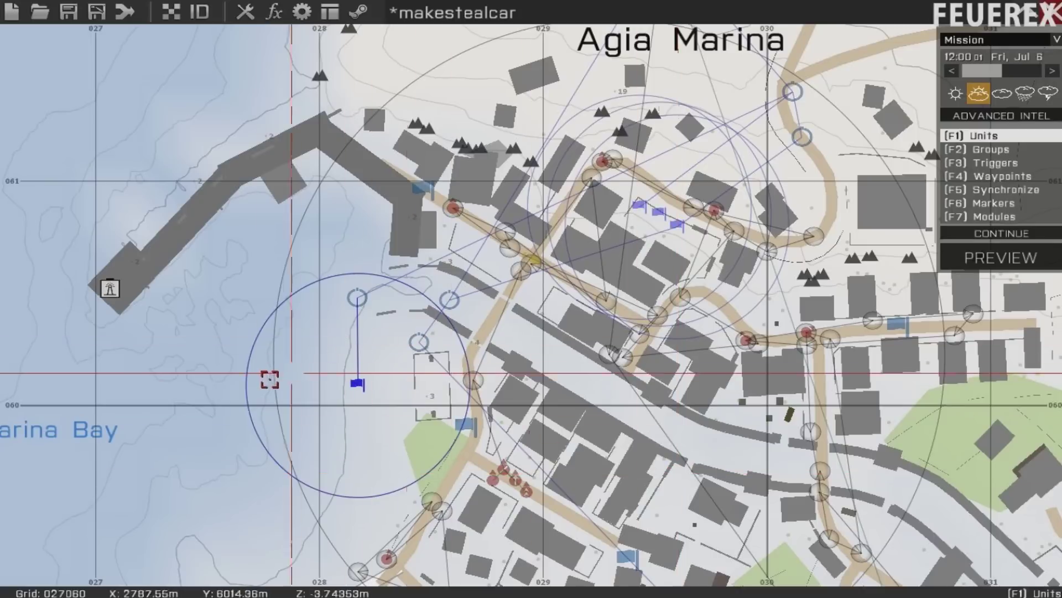
{"action": "right_click_drag", "start_coordinate": [282, 405], "coordinate": [201, 209]}
{"action": "scroll", "coordinate": [210, 240], "scroll_direction": "down", "scroll_amount": 2}
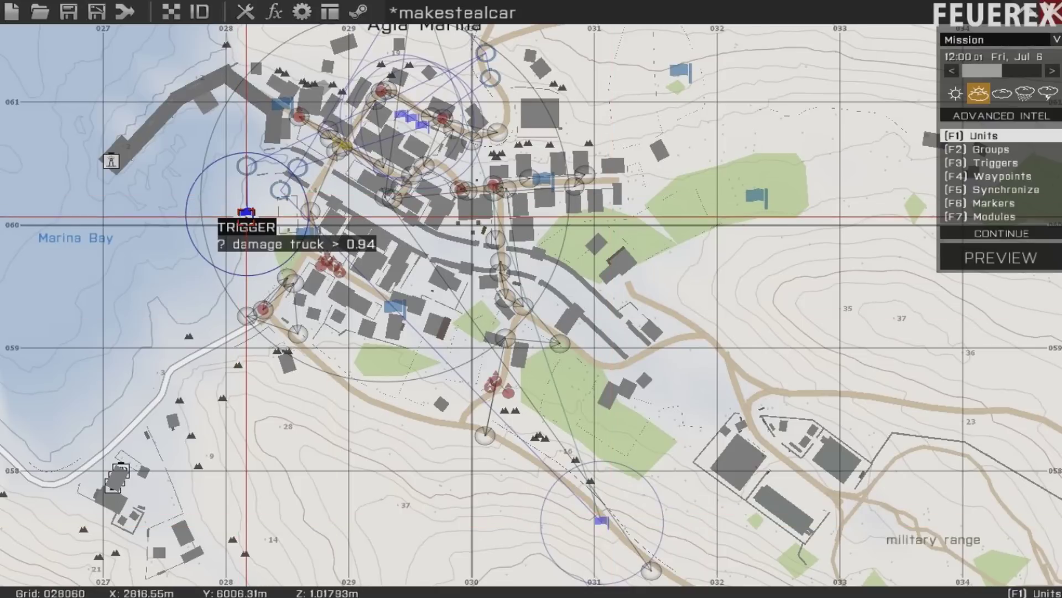
{"action": "right_click_drag", "start_coordinate": [142, 265], "coordinate": [173, 352]}
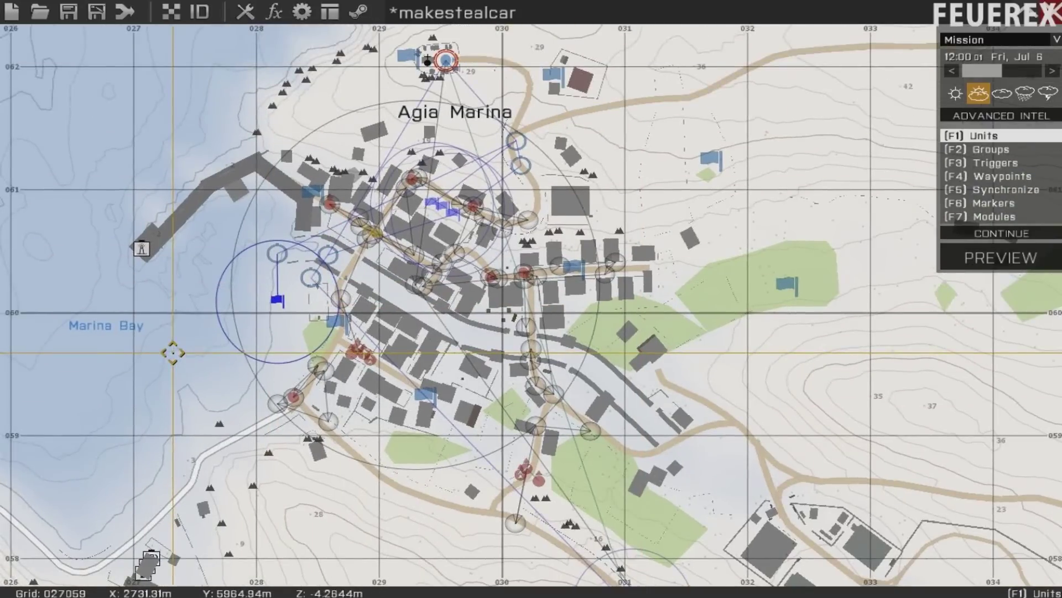
{"action": "left_click", "coordinate": [68, 11]}
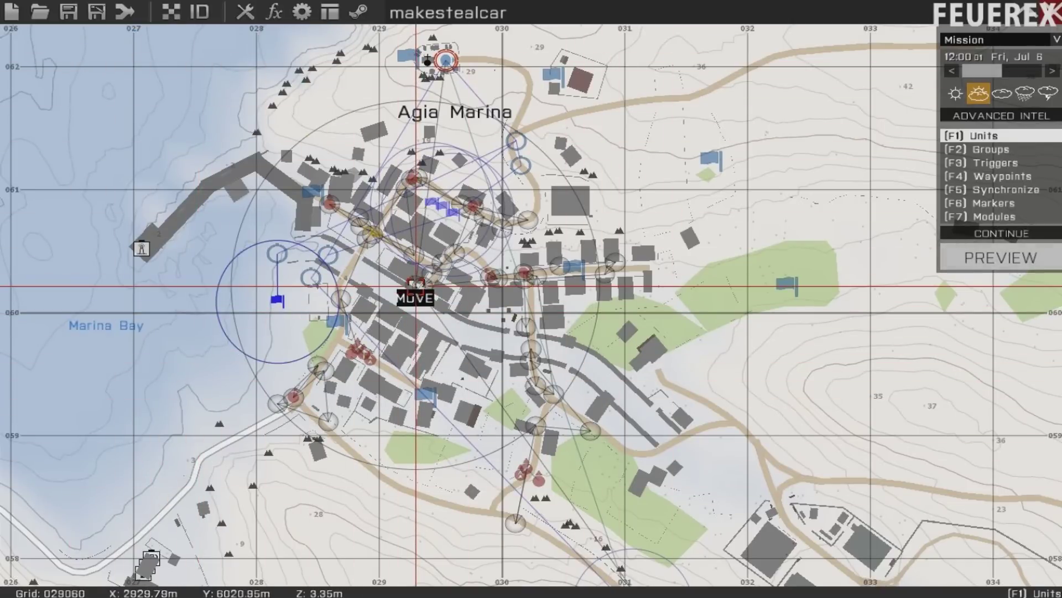
{"action": "scroll", "coordinate": [416, 286], "scroll_direction": "down", "scroll_amount": 5}
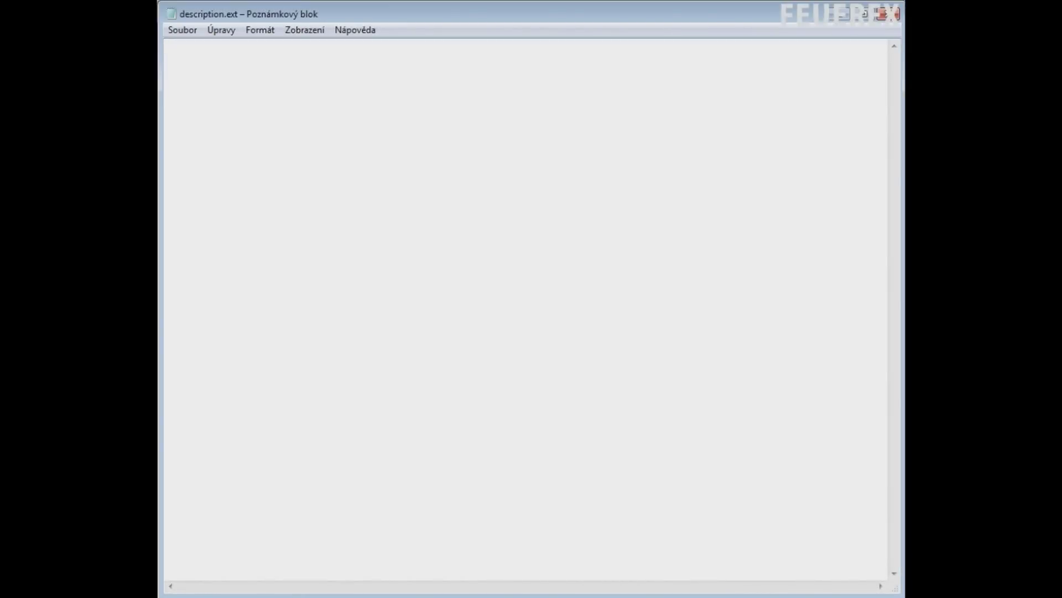
Step: Switch to description.ext in Notepad and enter a CfgDebriefing class with endings End1 "Mission Completed" and End2 "Mission Failed"
{"action": "type", "text": "class CfgDebriefing { \tclass End1 \t{ \t\ttitle = \"Mission Completed\"; \t\tsubtitle = \"\"; \t\tdescription = \"Good job.\"; \t\tpictureBackground = \"flag.jpg\"; \t\tpicture = \"\"; \t\tpictureColor[] = {1.0,1.0,1.0,1}; \t}; \tclass End2 \t{ \t\ttitle = \"Mission Failed\"; \t\tsubtitle = \"\"; \t\tdescription = \"You failed.\"; \t\tpictureBackground = \"flag.jpg\"; \t\tpicture = \"\"; \t\tpictureColor[] = {1.0,1.0,1.0,1}; \t}; };"}
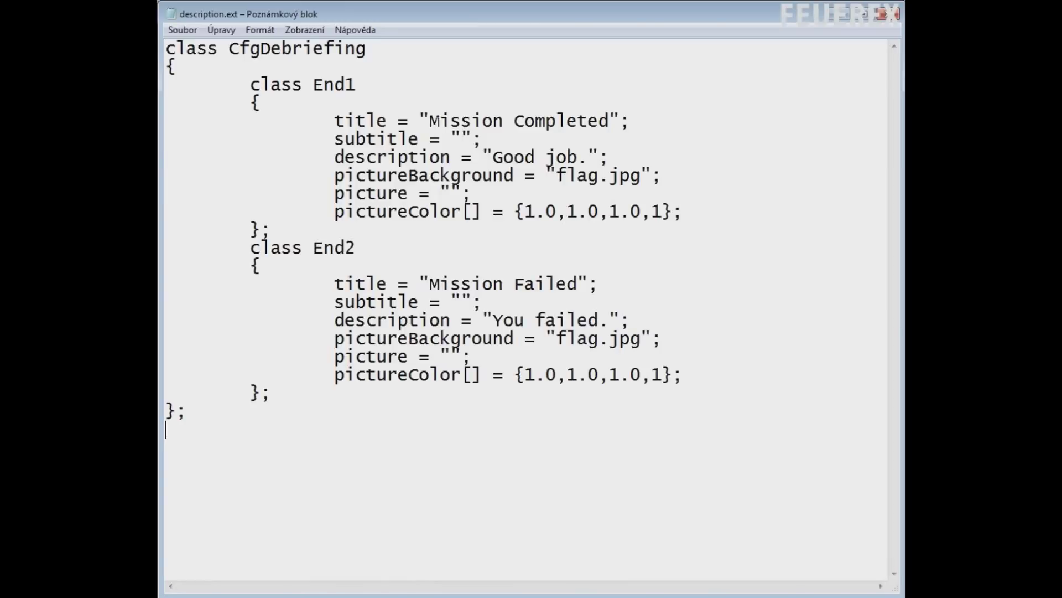
{"action": "left_click_drag", "start_coordinate": [430, 121], "coordinate": [609, 121]}
{"action": "left_click", "coordinate": [610, 121]}
Step: Clear the flag.jpg value from pictureBackground in both the End1 and End2 classes
{"action": "left_click_drag", "start_coordinate": [556, 176], "coordinate": [641, 176]}
{"action": "key", "text": "BackSpace"}
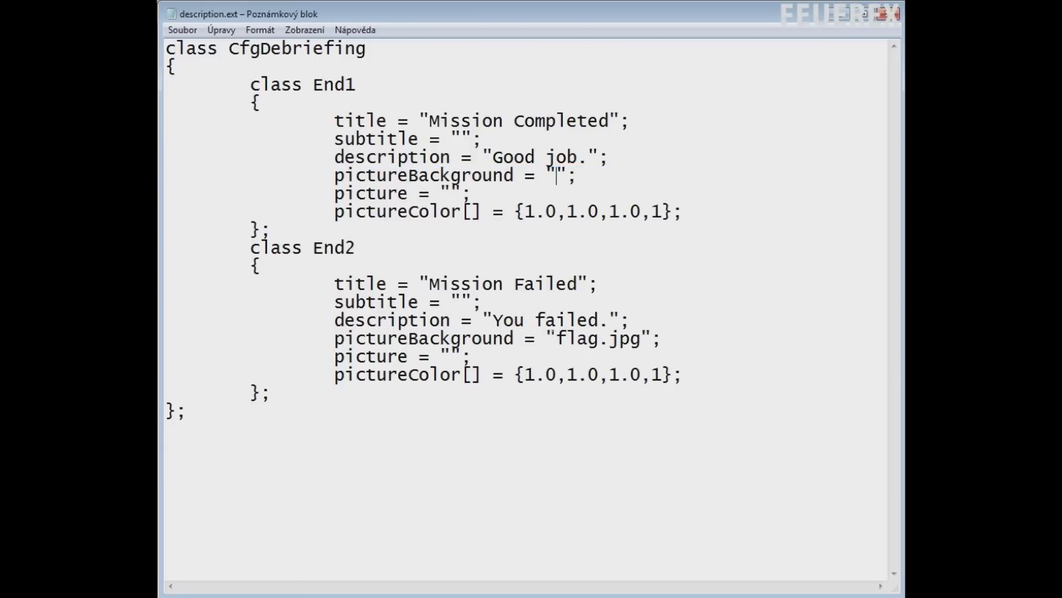
{"action": "left_click_drag", "start_coordinate": [556, 339], "coordinate": [643, 338]}
{"action": "key", "text": "BackSpace"}
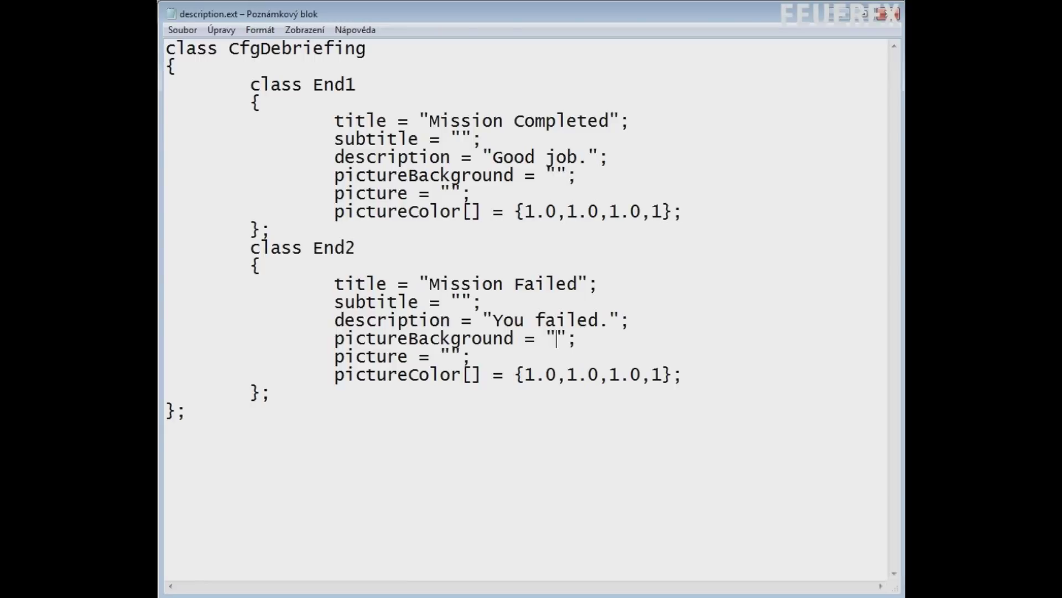
Step: Set the End1 description to "The mission is successfull." and the End2 description to "The mission is failed."
{"action": "left_click_drag", "start_coordinate": [493, 158], "coordinate": [590, 158]}
{"action": "key", "text": "Delete"}
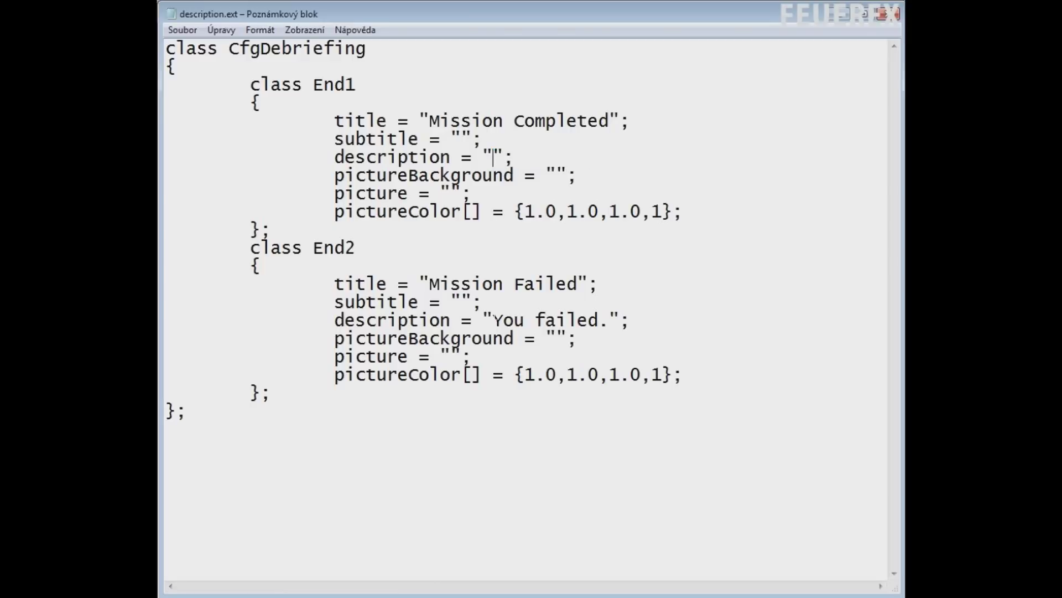
{"action": "left_click_drag", "start_coordinate": [493, 320], "coordinate": [609, 321]}
{"action": "key", "text": "Delete"}
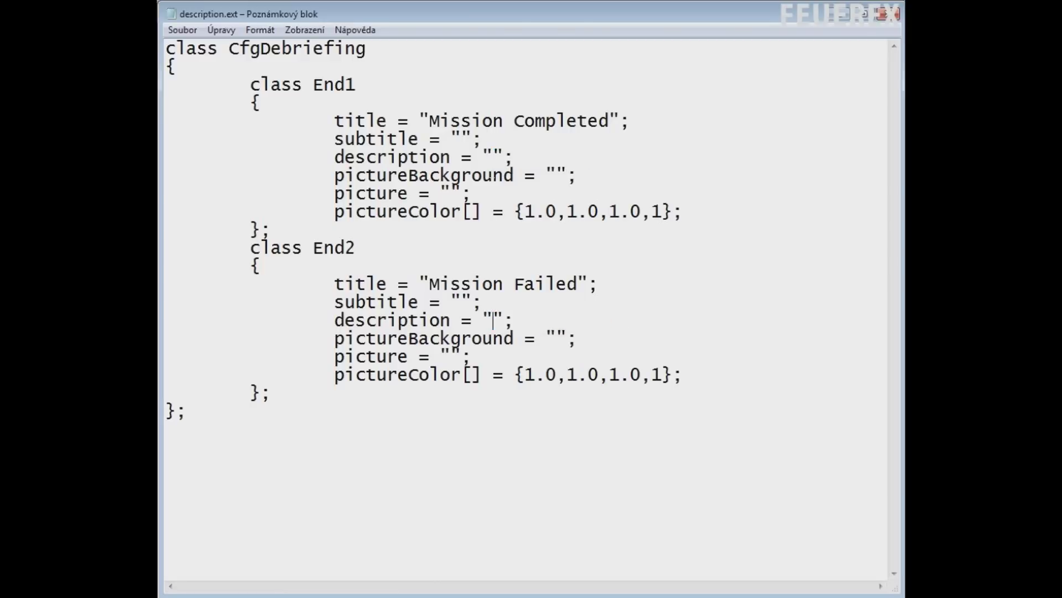
{"action": "left_click", "coordinate": [493, 158]}
{"action": "type", "text": "The mission is successfull"}
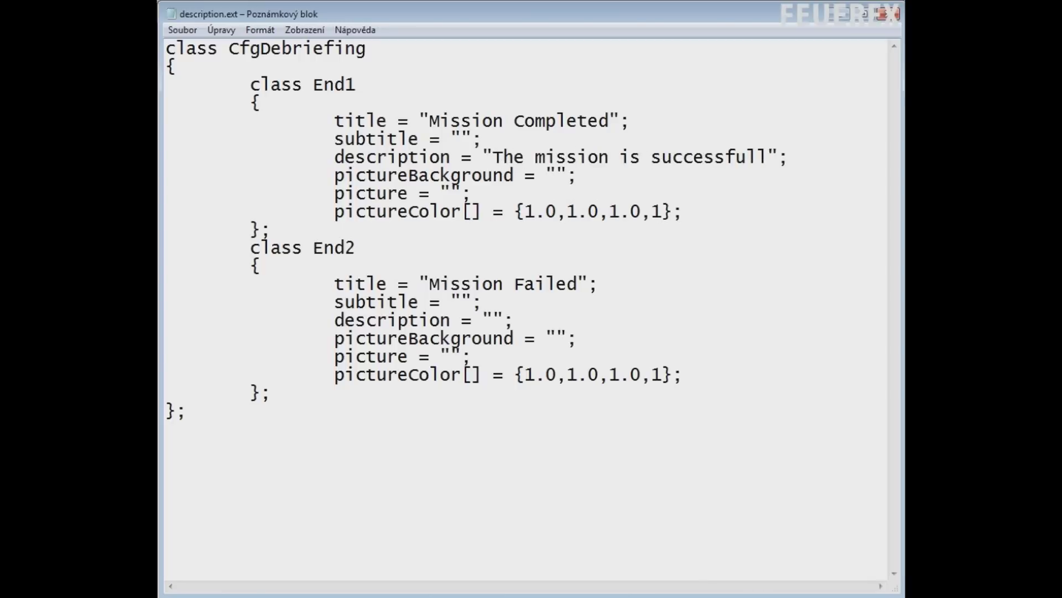
{"action": "type", "text": "."}
{"action": "left_click", "coordinate": [493, 320]}
{"action": "type", "text": "The mis"}
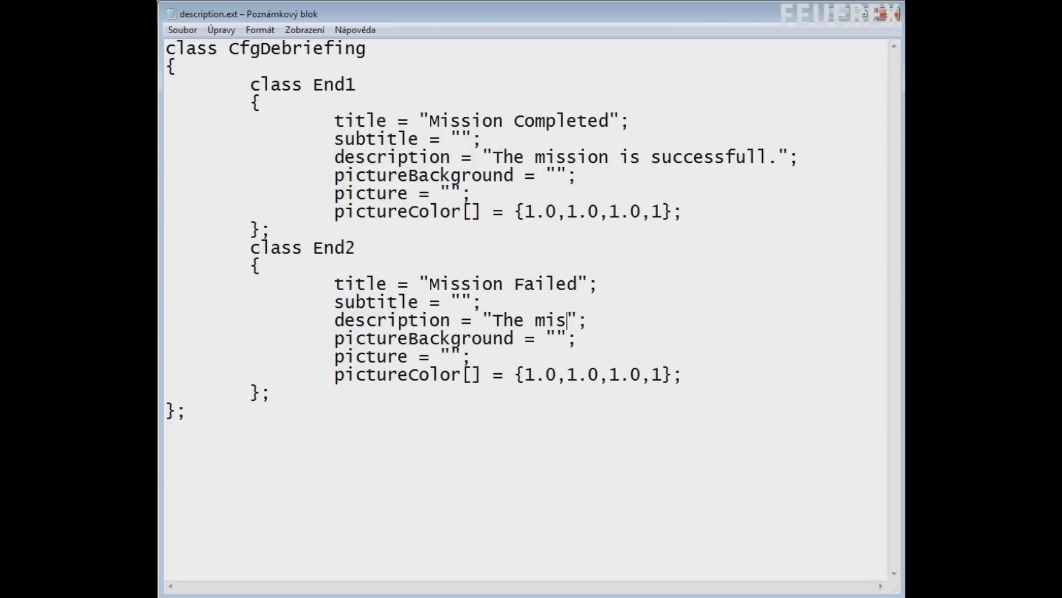
{"action": "type", "text": "sion"}
{"action": "type", "text": "is failed."}
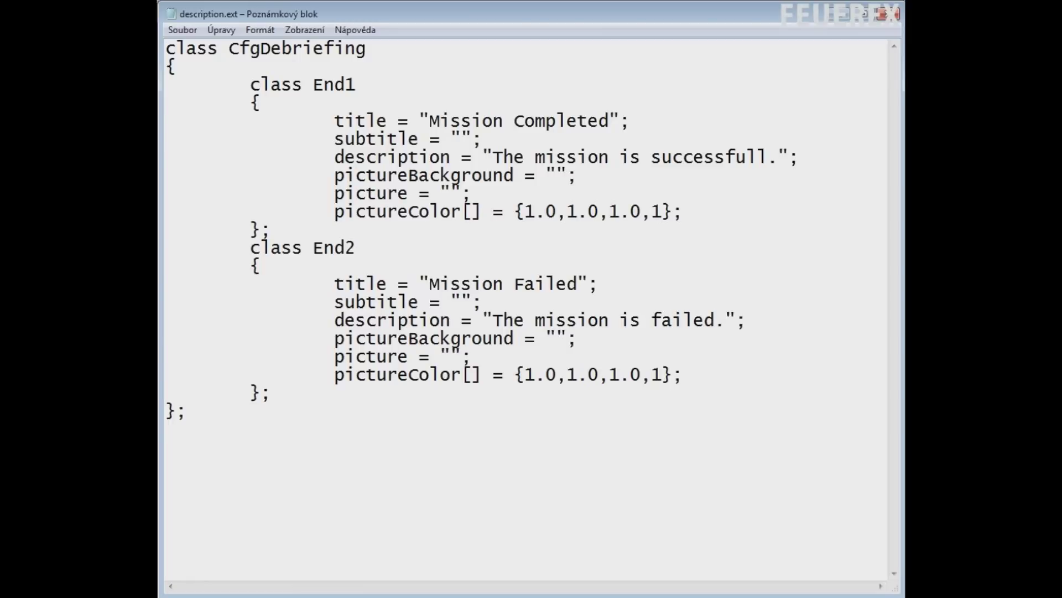
Step: Save description.ext with its finished debriefing classes
{"action": "left_click", "coordinate": [183, 30]}
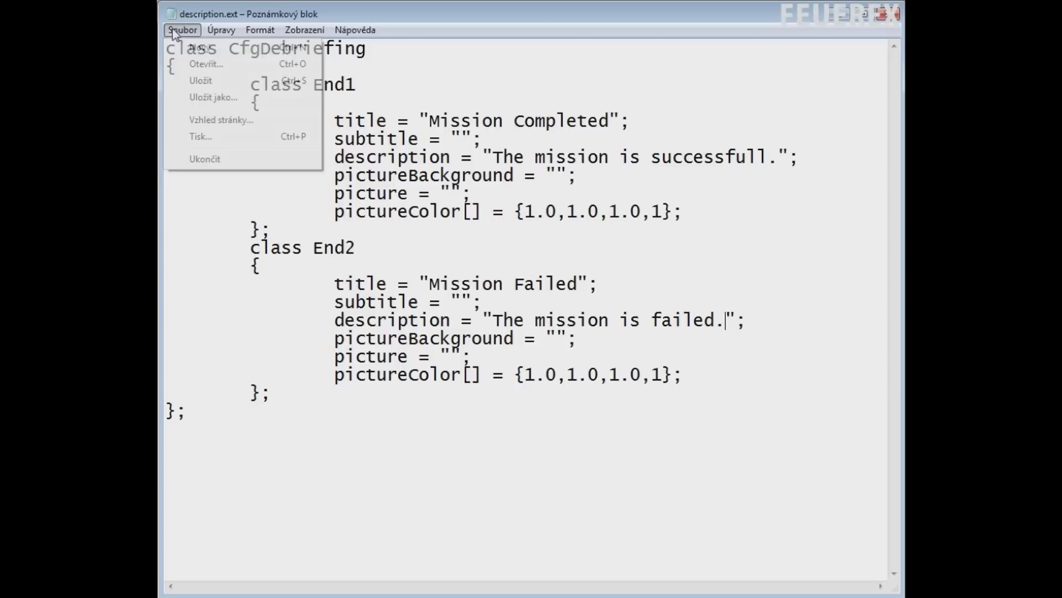
{"action": "left_click", "coordinate": [202, 81]}
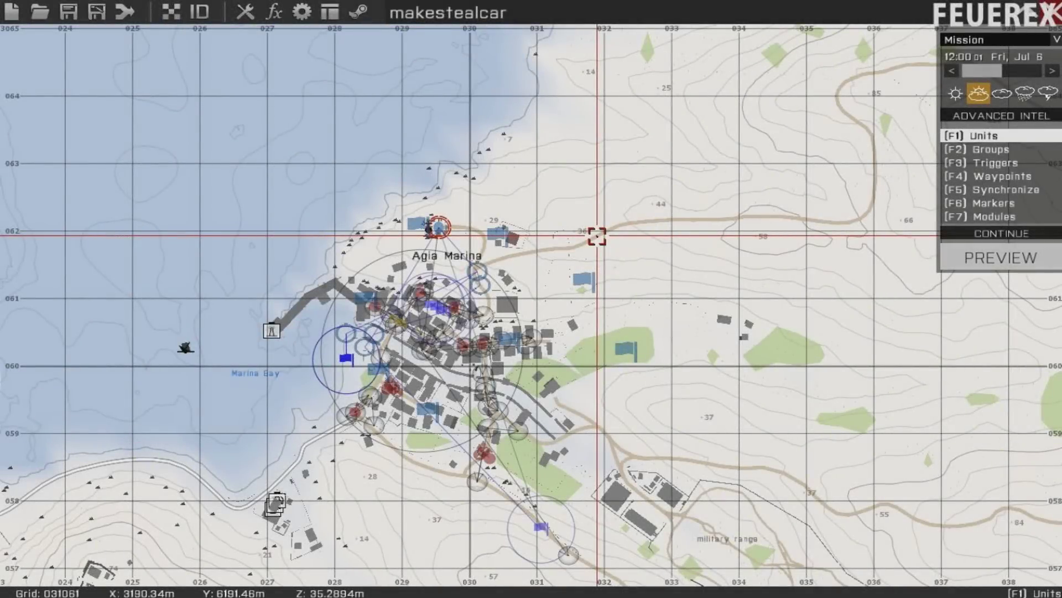
Step: Return to the Arma 3 editor and enter "this setcaptive true" as the player rifleman's initialization
{"action": "scroll", "coordinate": [439, 227], "scroll_direction": "up", "scroll_amount": 5}
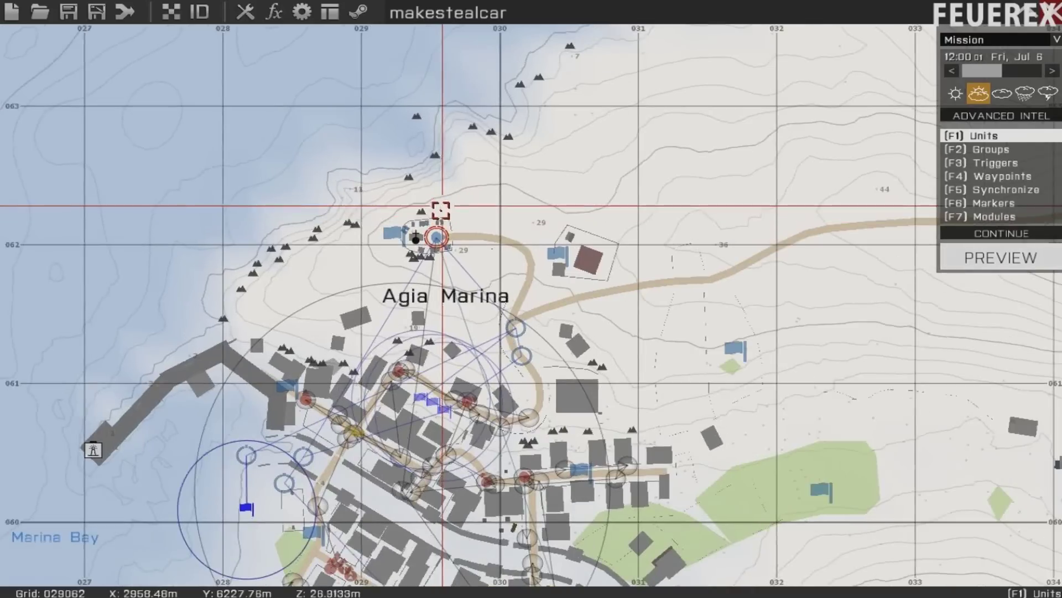
{"action": "scroll", "coordinate": [440, 263], "scroll_direction": "up", "scroll_amount": 2}
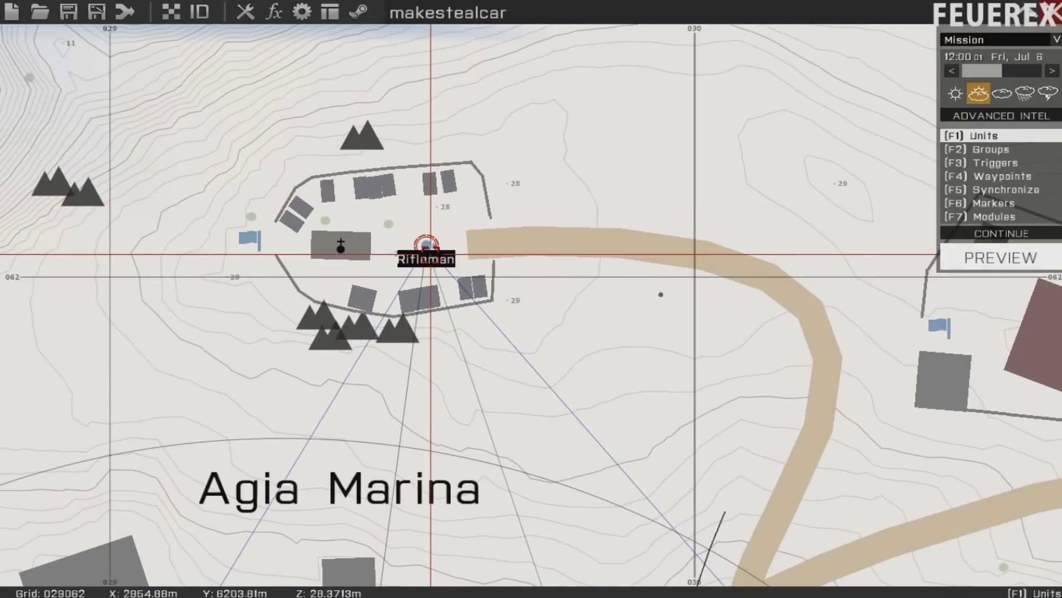
{"action": "double_click", "coordinate": [430, 254]}
{"action": "double_click", "coordinate": [434, 263]}
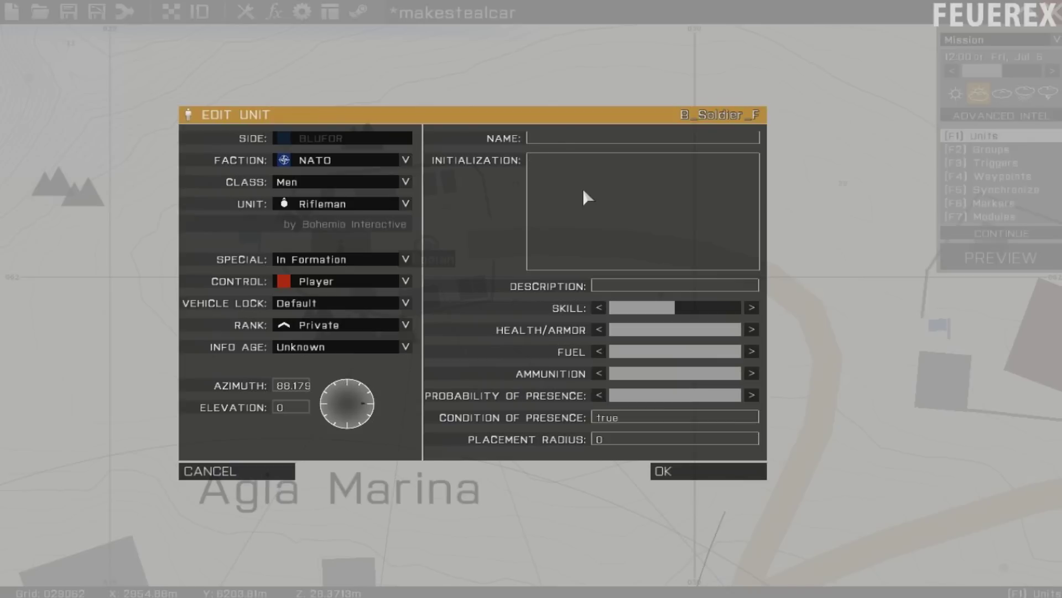
{"action": "type", "text": "this setc"}
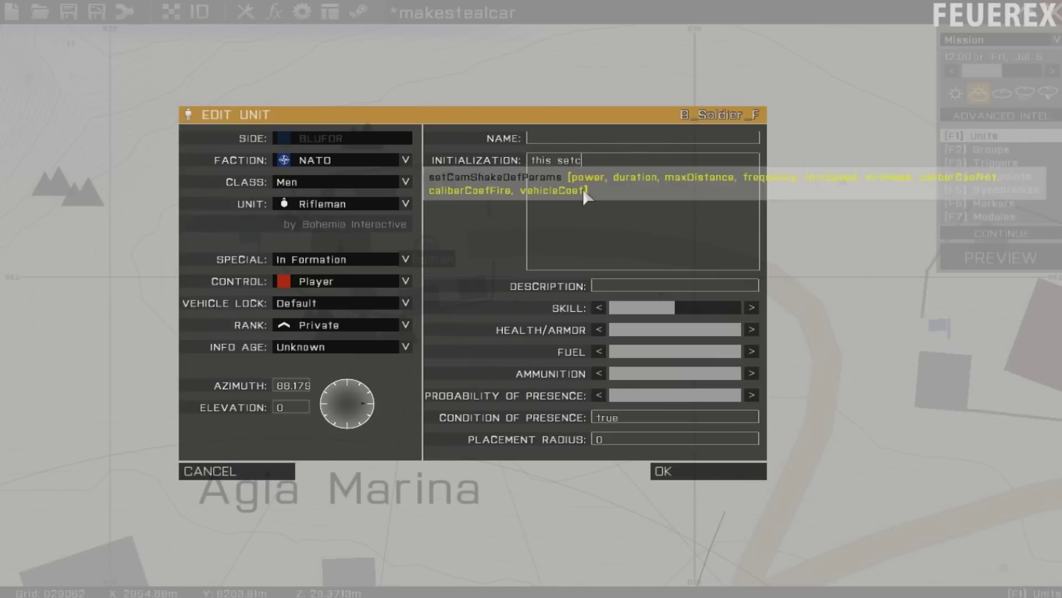
{"action": "type", "text": "aptive true"}
{"action": "key", "text": "Return"}
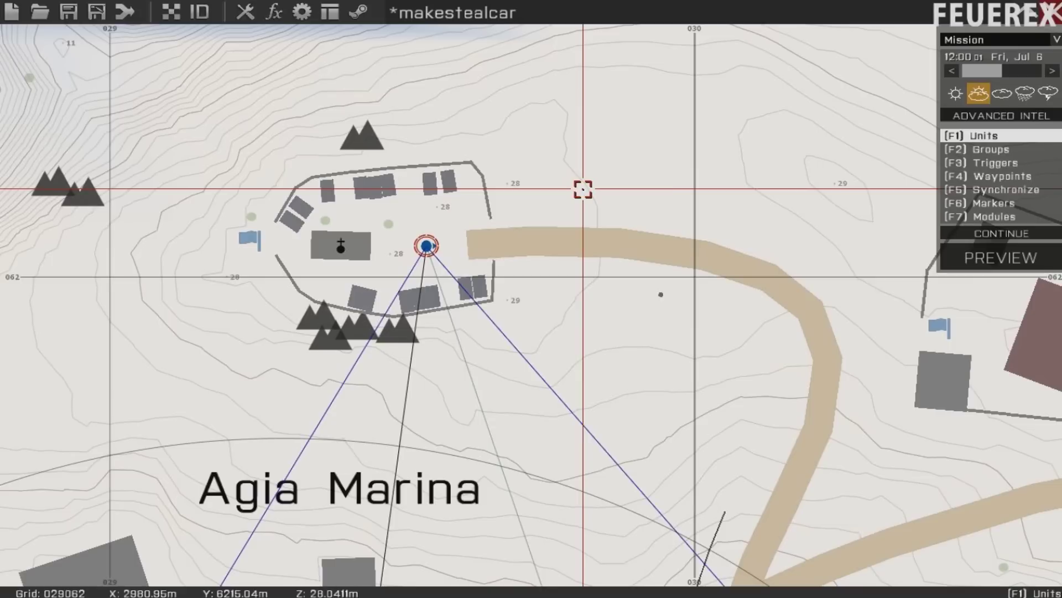
Step: Preview the makestealcar mission and close the in-game map to begin playing
{"action": "scroll", "coordinate": [583, 189], "scroll_direction": "down", "scroll_amount": 5}
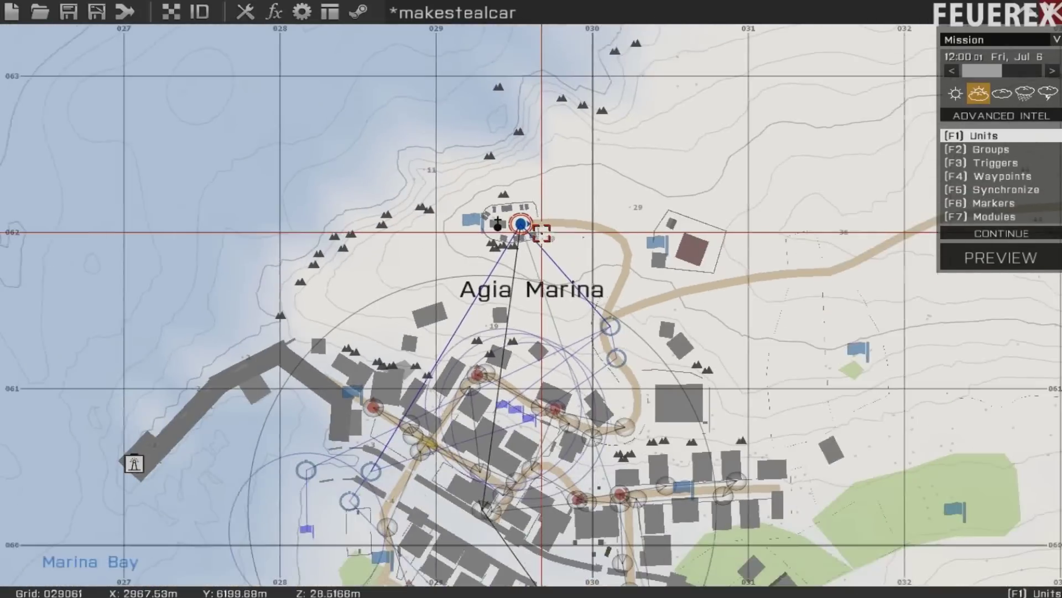
{"action": "right_click_drag", "start_coordinate": [740, 270], "coordinate": [643, 217]}
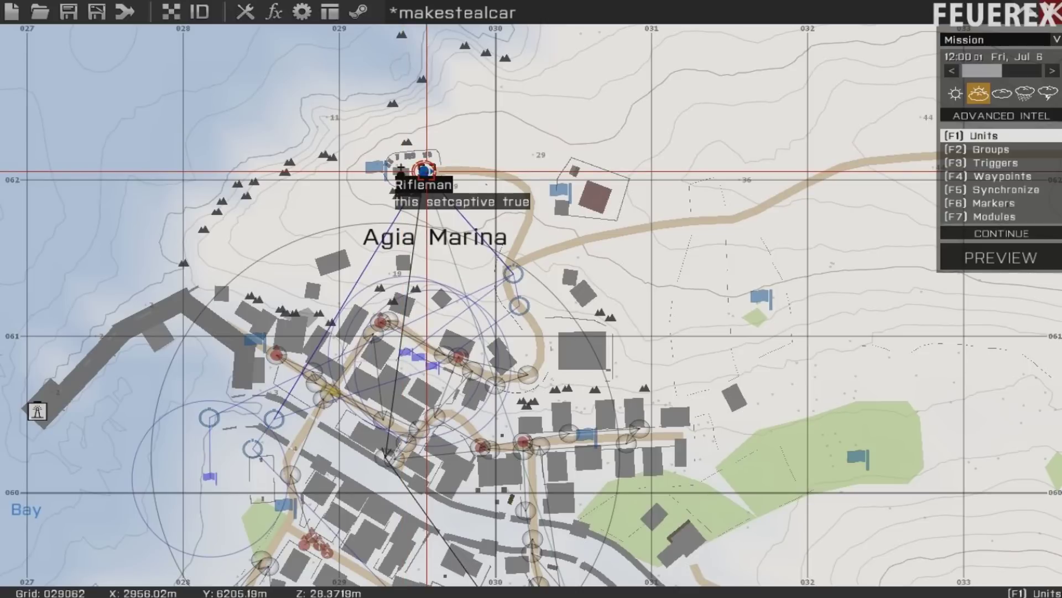
{"action": "left_click", "coordinate": [989, 260]}
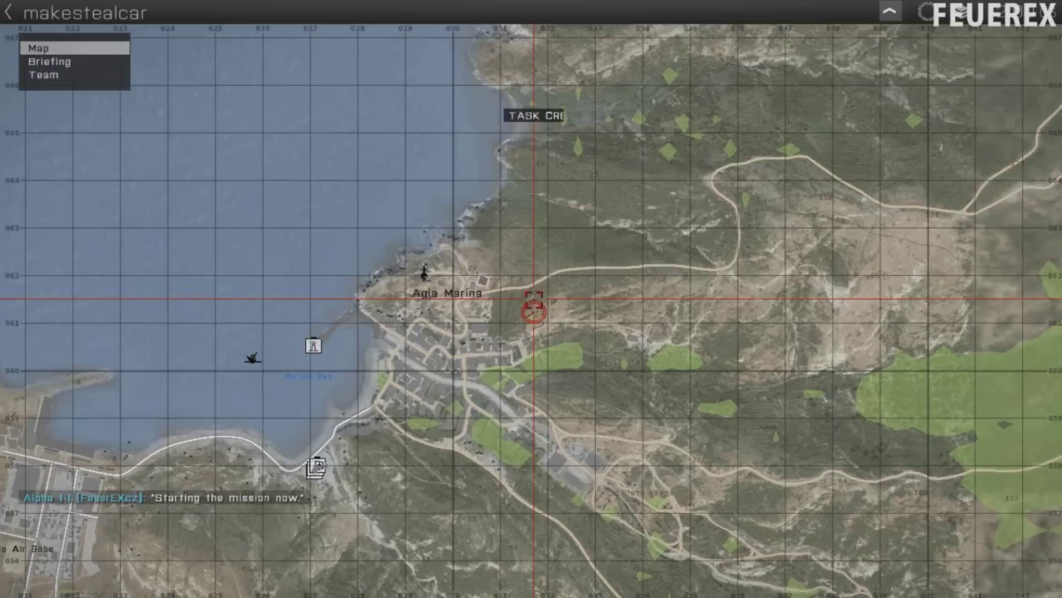
{"action": "key", "text": "m"}
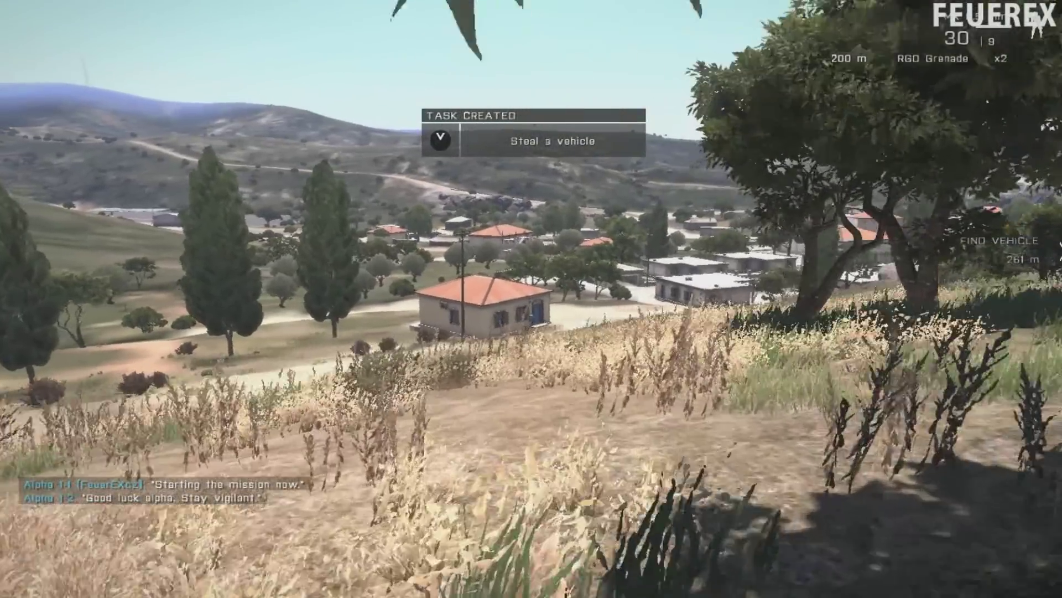
Step: Run across the grassy hillside toward the FIND VEHICLE waypoint in the village
{"action": "key", "text": "w"}
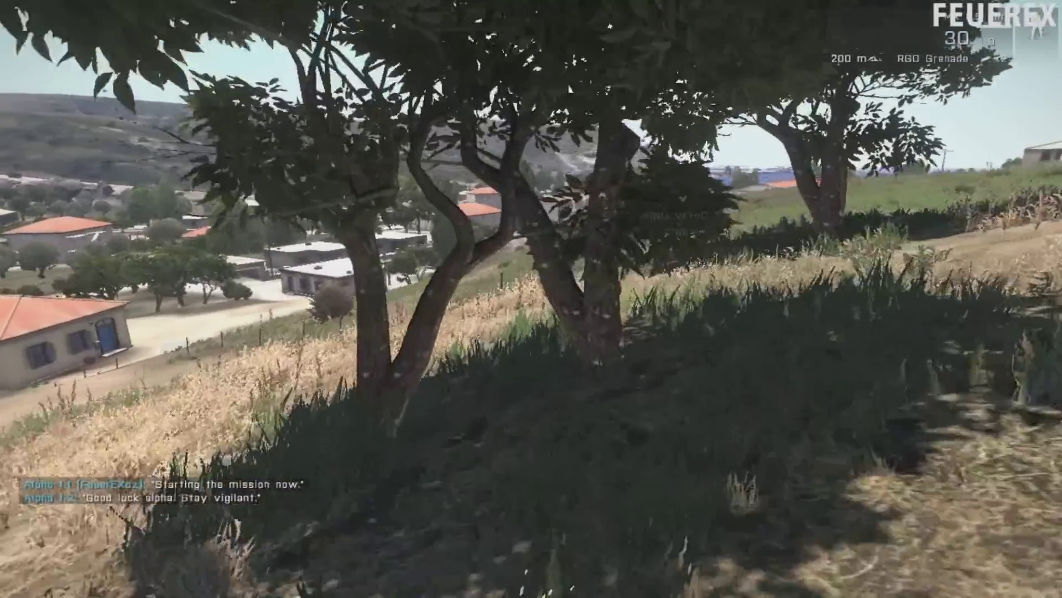
{"action": "key", "text": "w"}
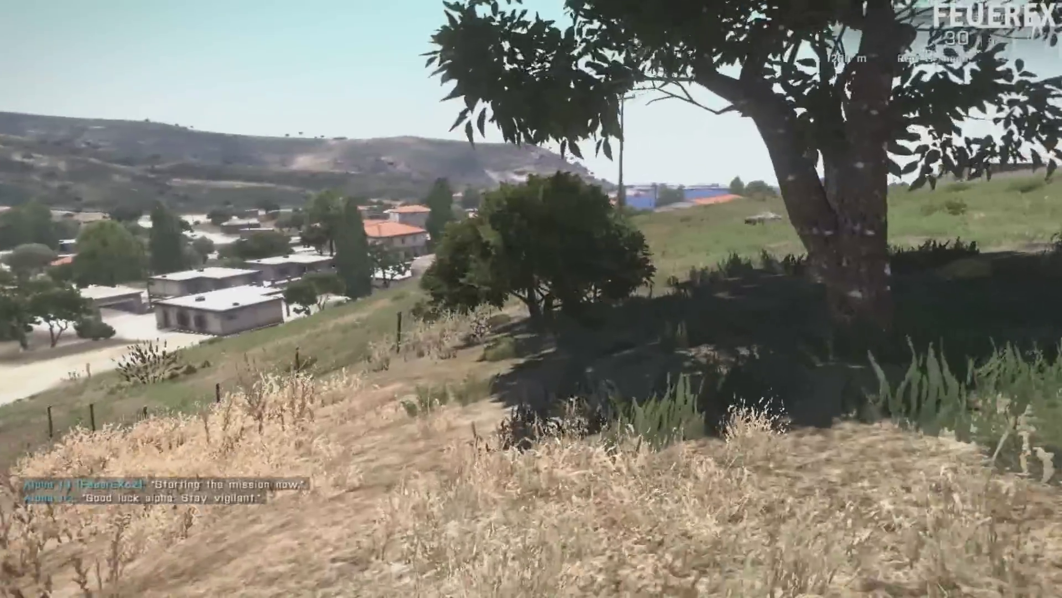
{"action": "key", "text": "w"}
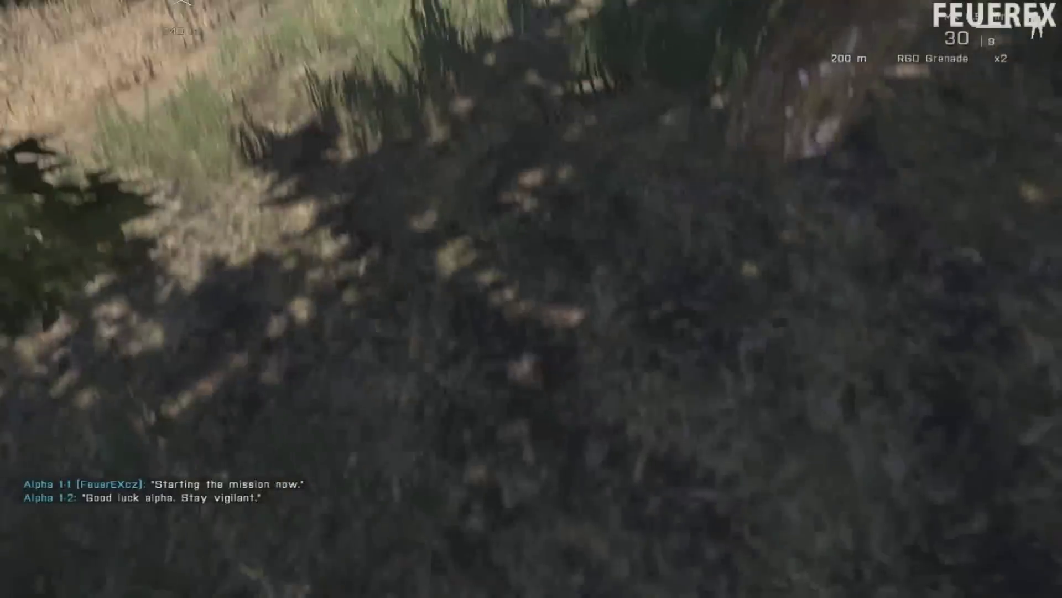
{"action": "key", "text": "w"}
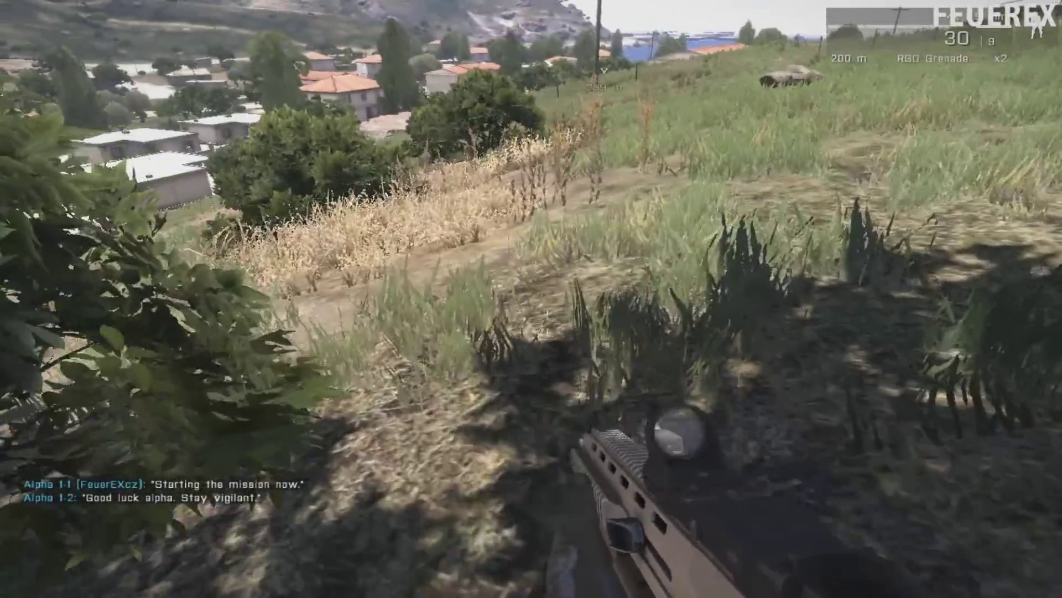
{"action": "key", "text": "w"}
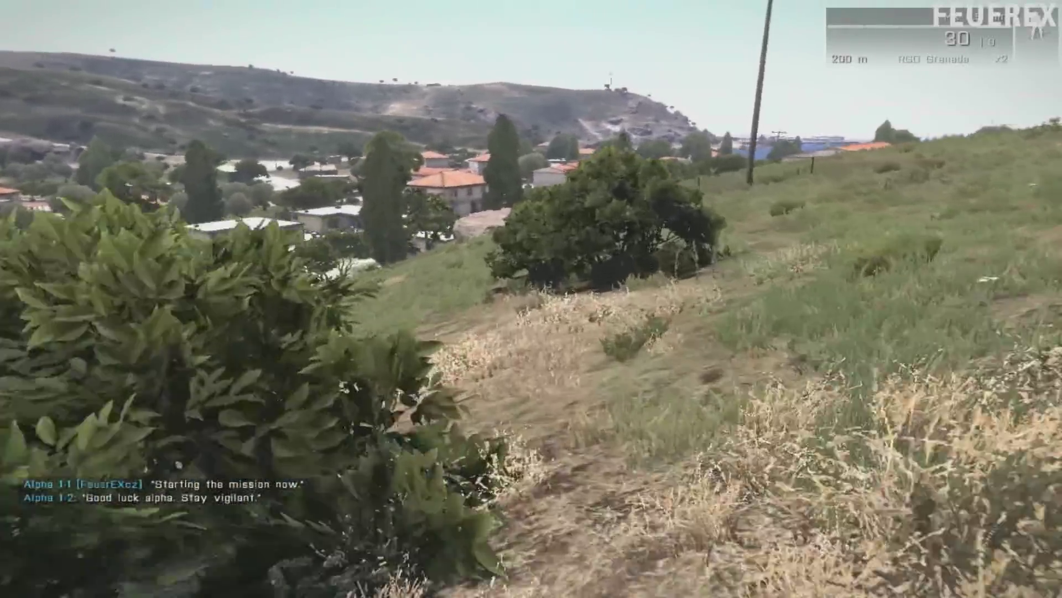
{"action": "key", "text": "w"}
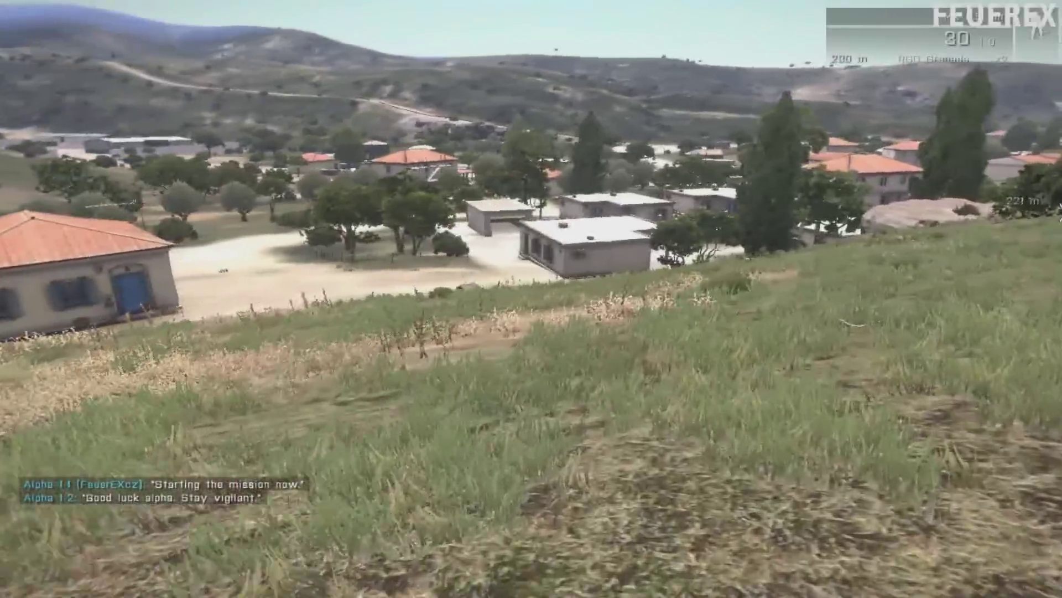
{"action": "key", "text": "w"}
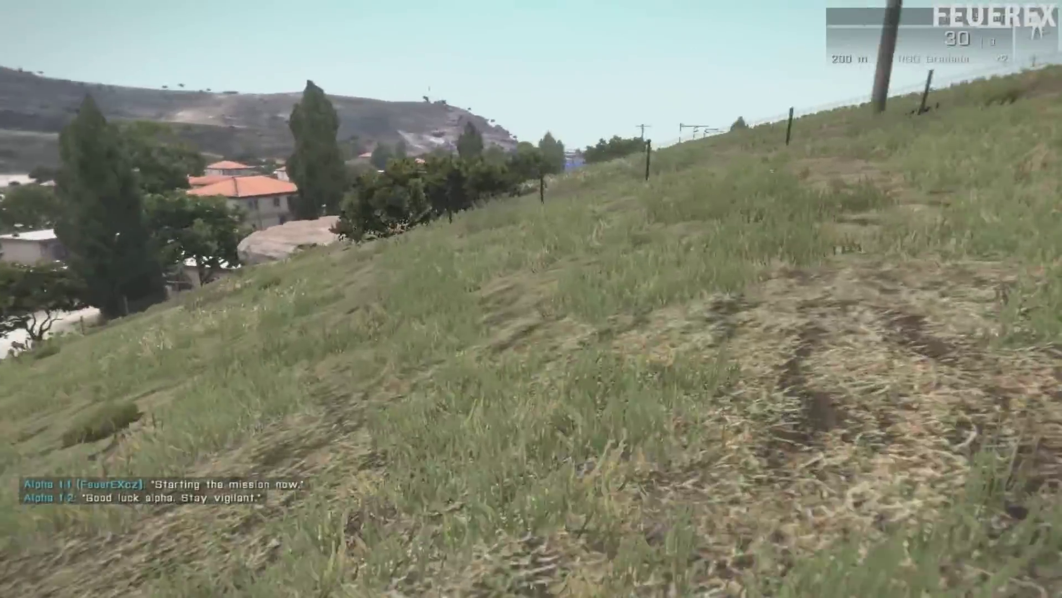
{"action": "key", "text": "w"}
{"action": "key", "text": "w"}
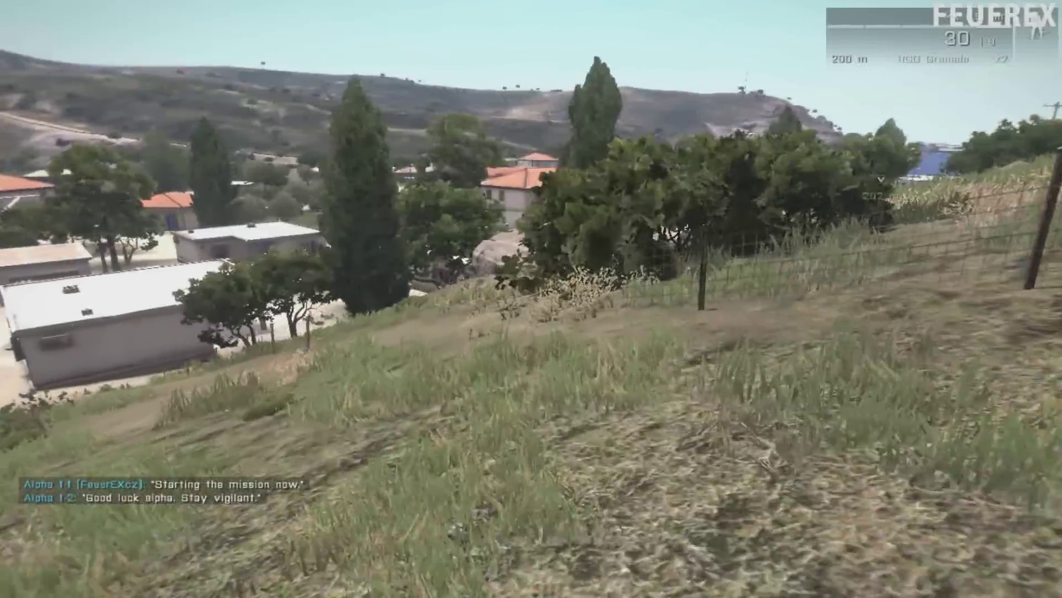
{"action": "key", "text": "w"}
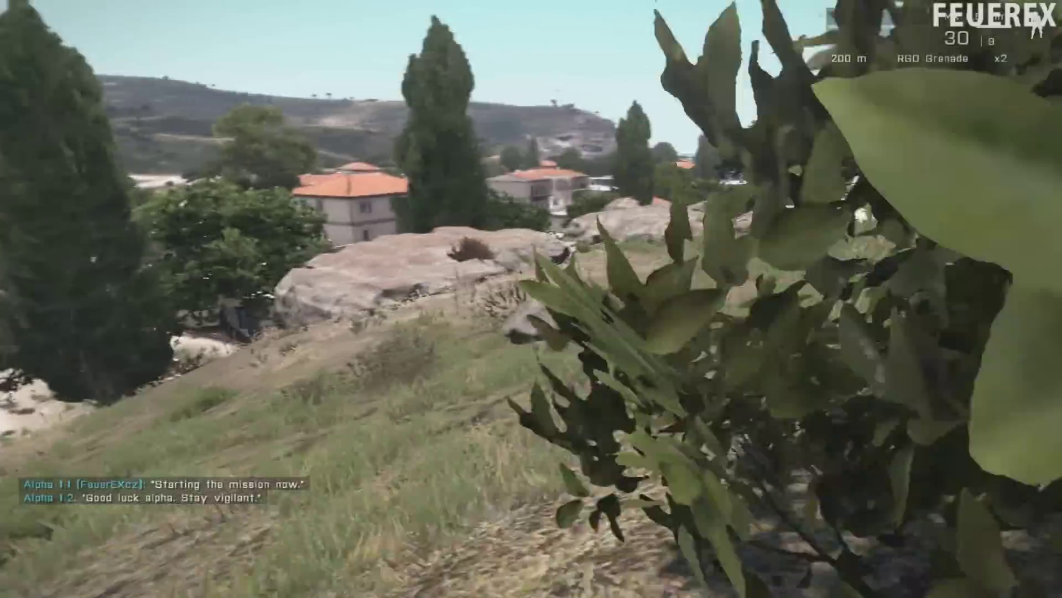
{"action": "key", "text": "w"}
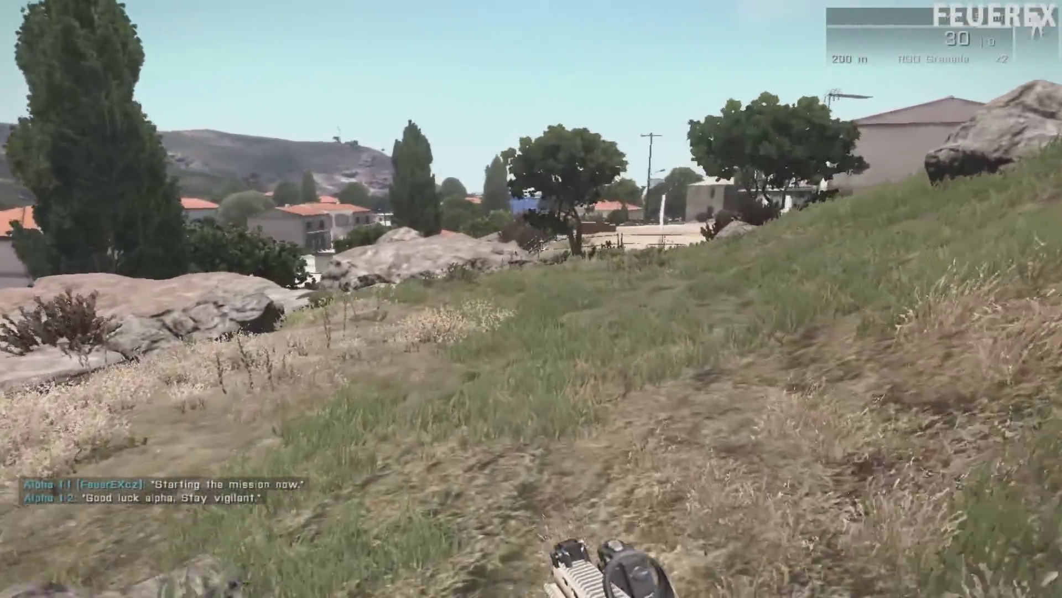
Step: Check the description of the Steal a vehicle task, then close the task overview
{"action": "key", "text": "j"}
{"action": "key", "text": "w"}
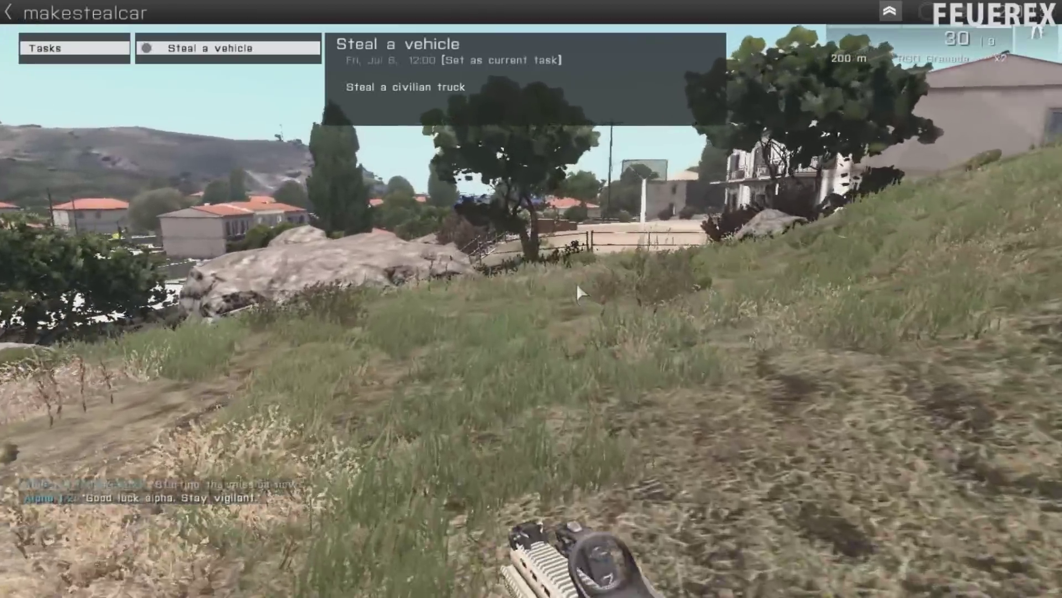
{"action": "key", "text": "j"}
Step: Run down the grassy slope and past the fenced paved lot to the village road with the guardrail
{"action": "key", "text": "w"}
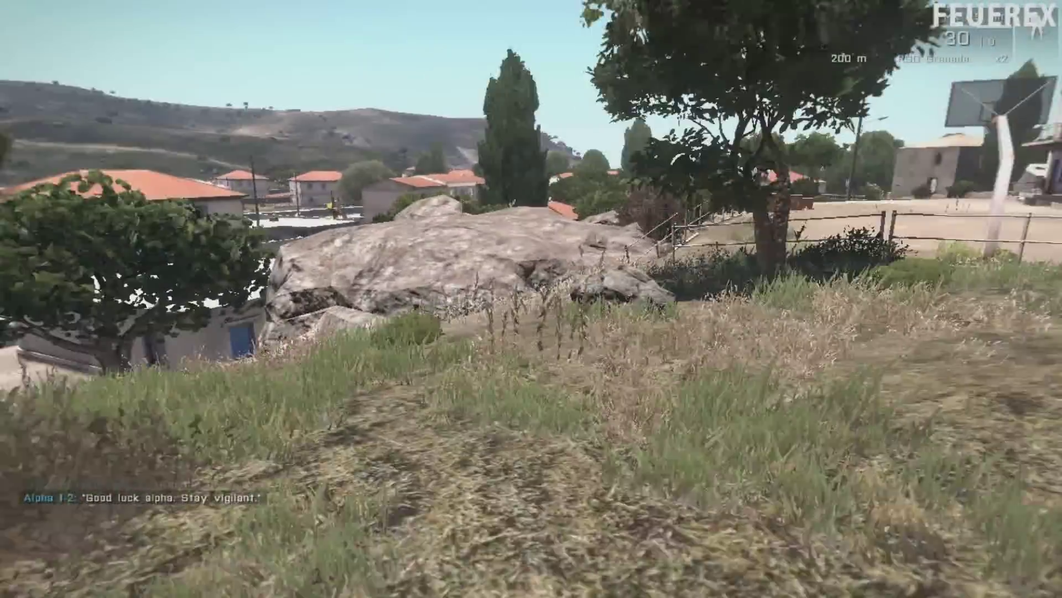
{"action": "key", "text": "w"}
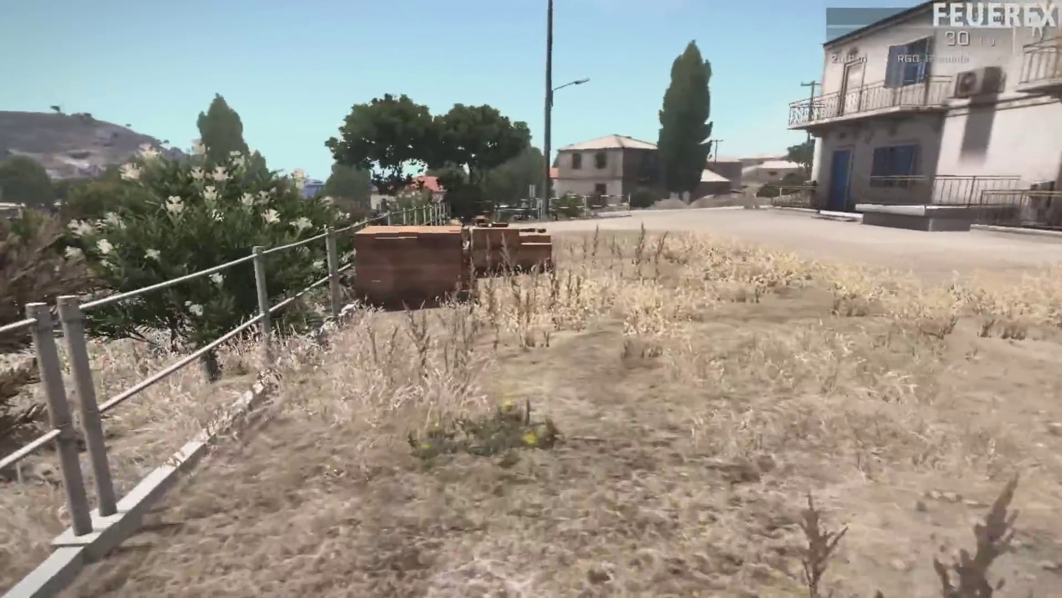
{"action": "key", "text": "w"}
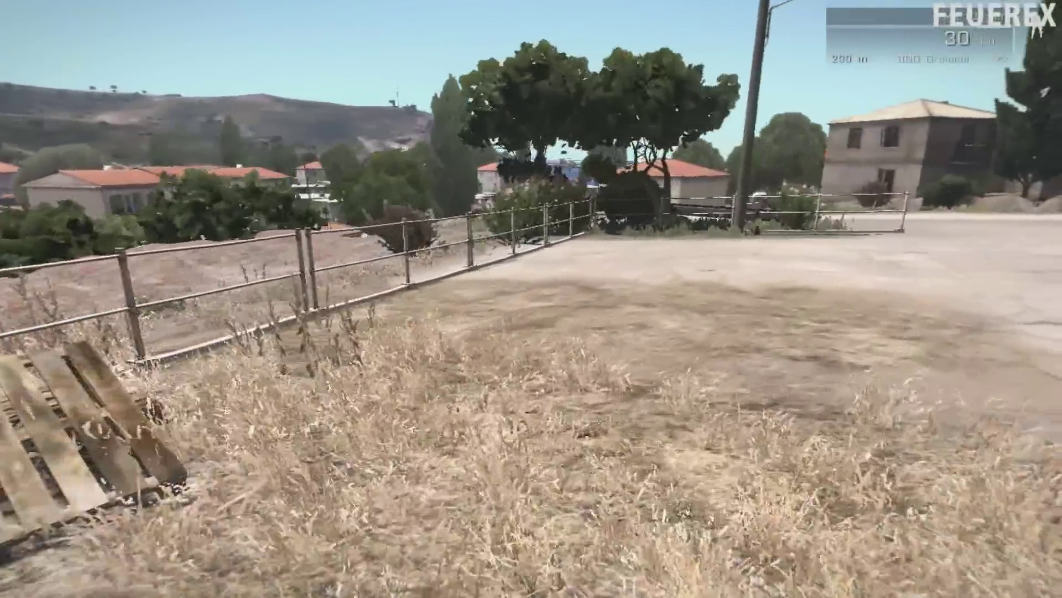
{"action": "key", "text": "w"}
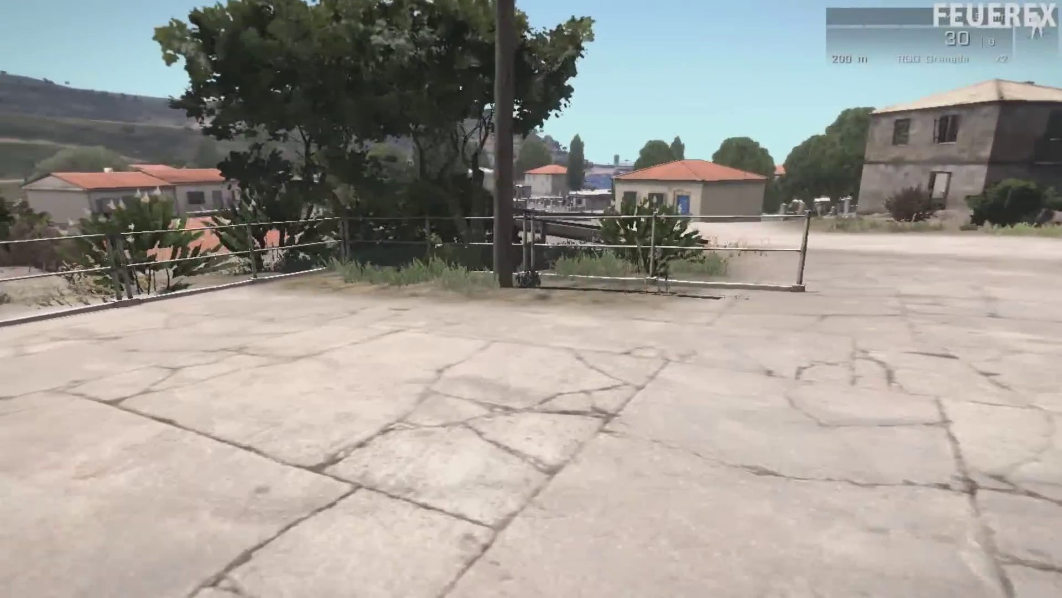
{"action": "key", "text": "w"}
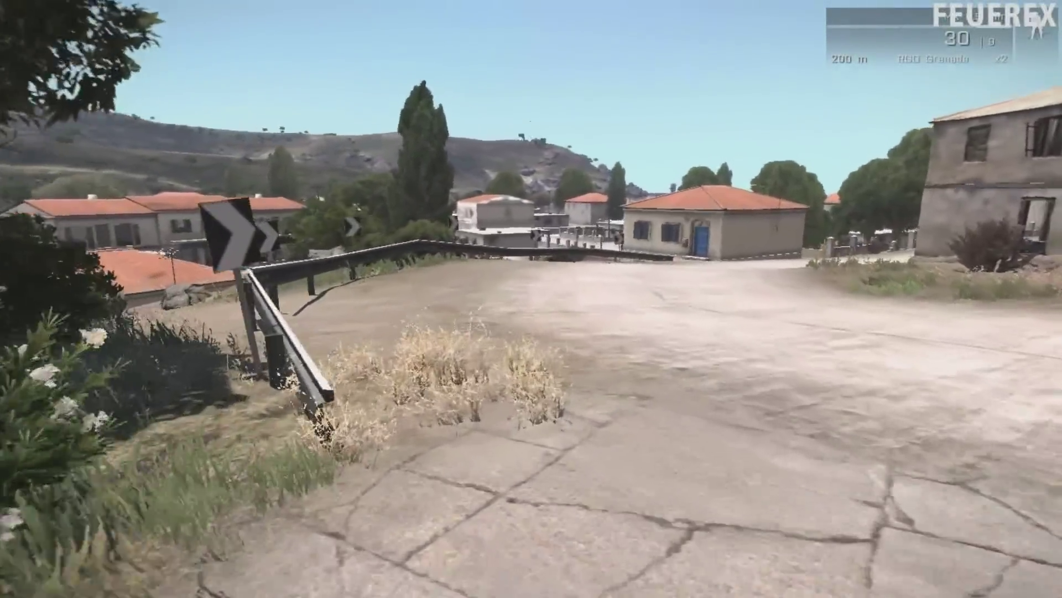
{"action": "key", "text": "w"}
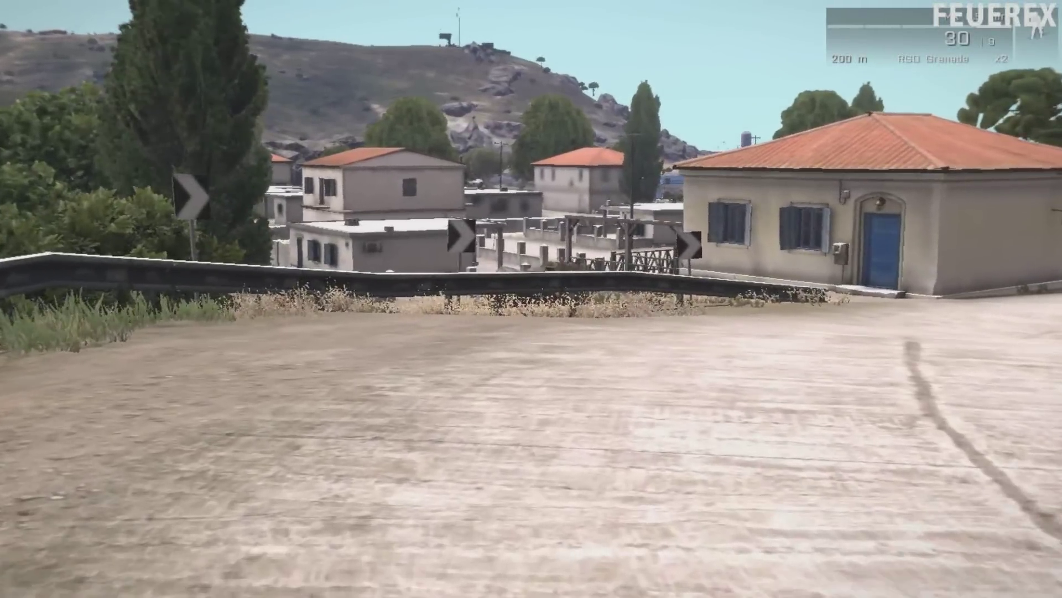
{"action": "key", "text": "w"}
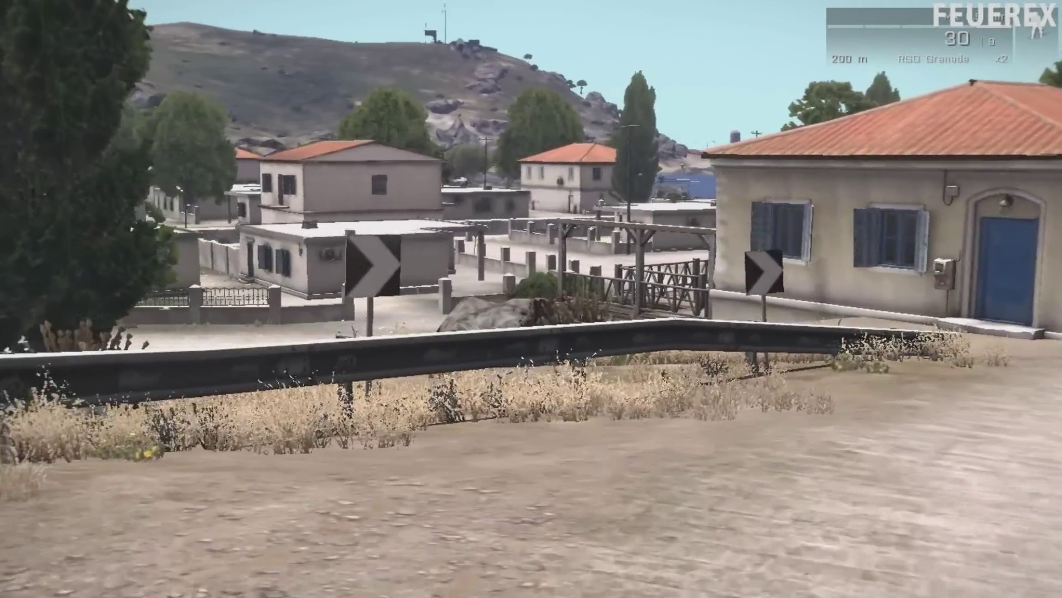
Step: Cross the guardrail, descend past the trees and follow the lower village street toward the red truck
{"action": "key", "text": "w"}
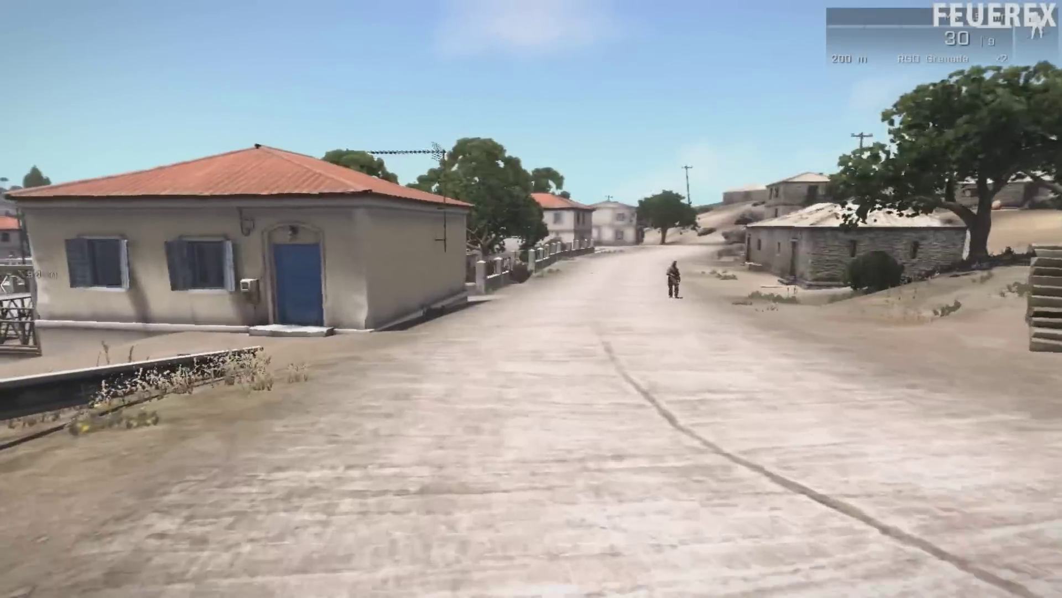
{"action": "key", "text": "w"}
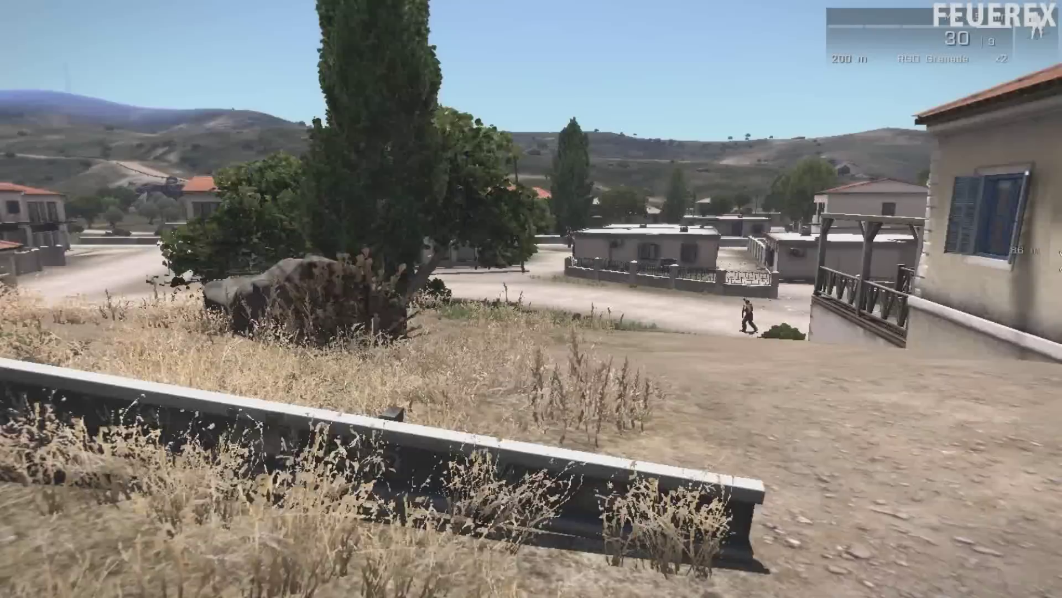
{"action": "key", "text": "w"}
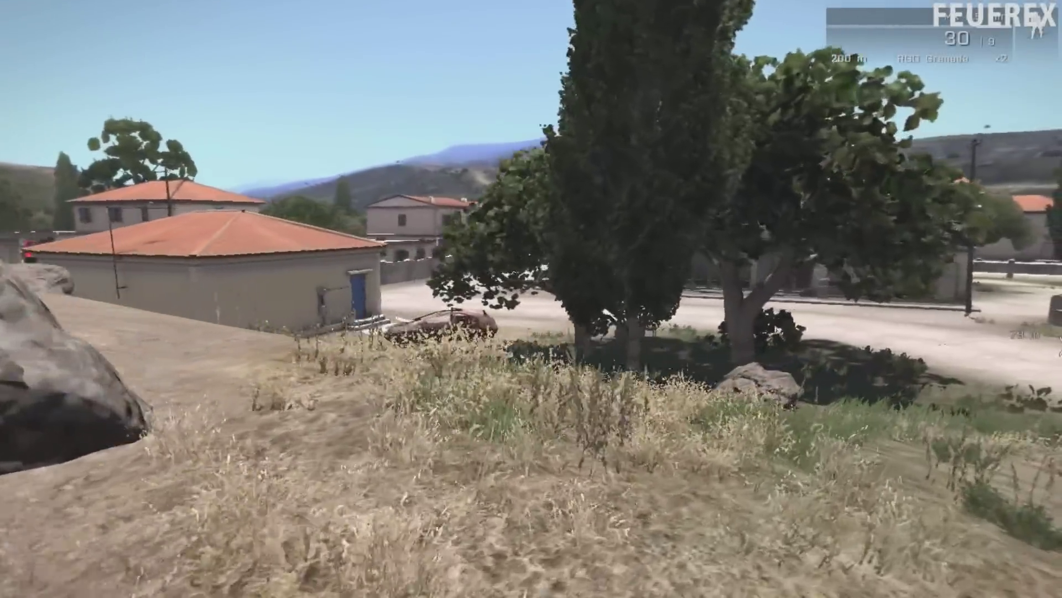
{"action": "key", "text": "w"}
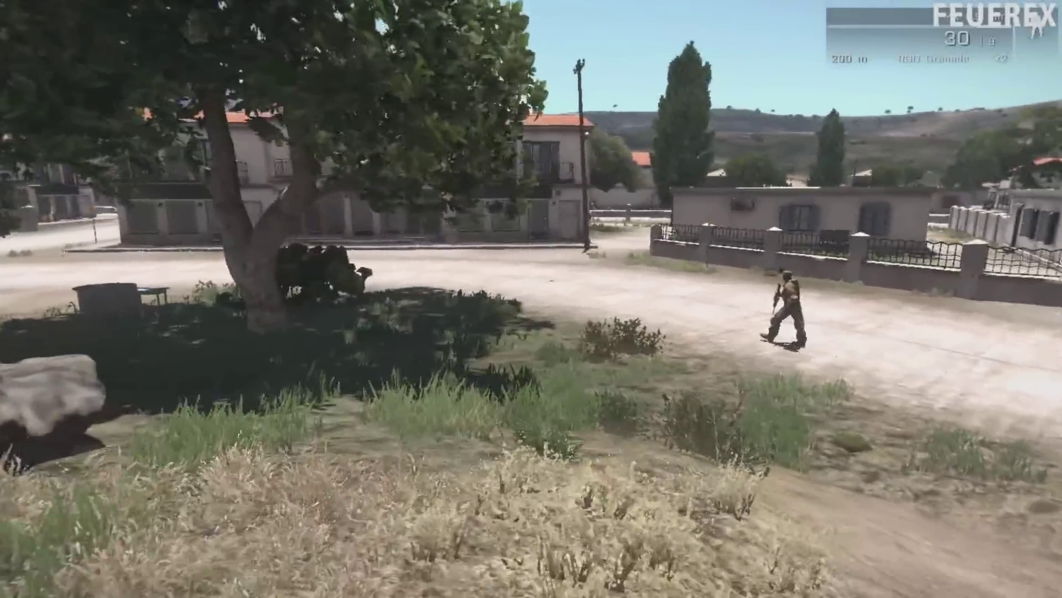
{"action": "key", "text": "w"}
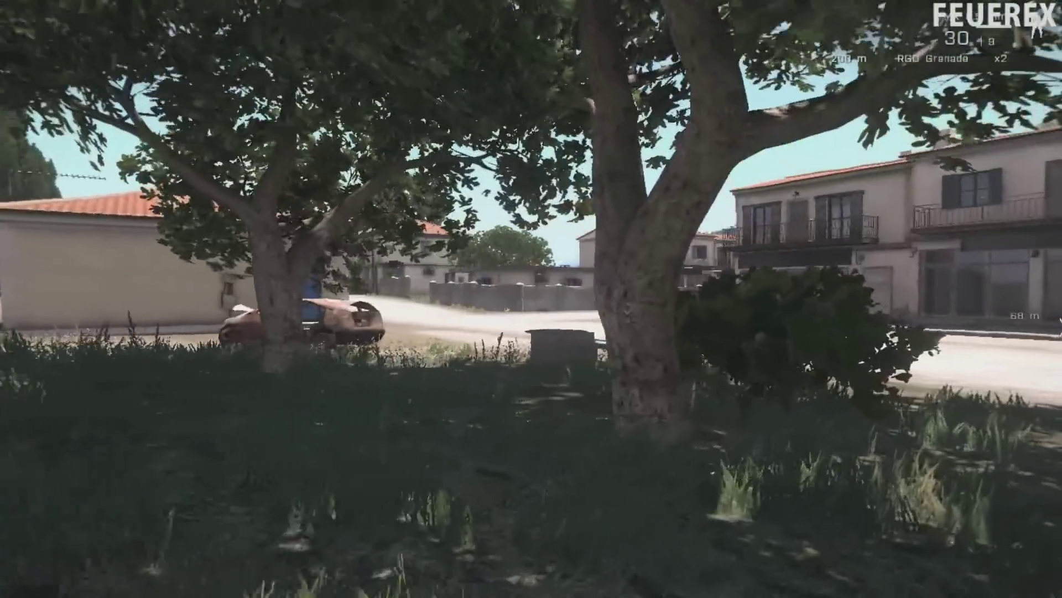
{"action": "key", "text": "w"}
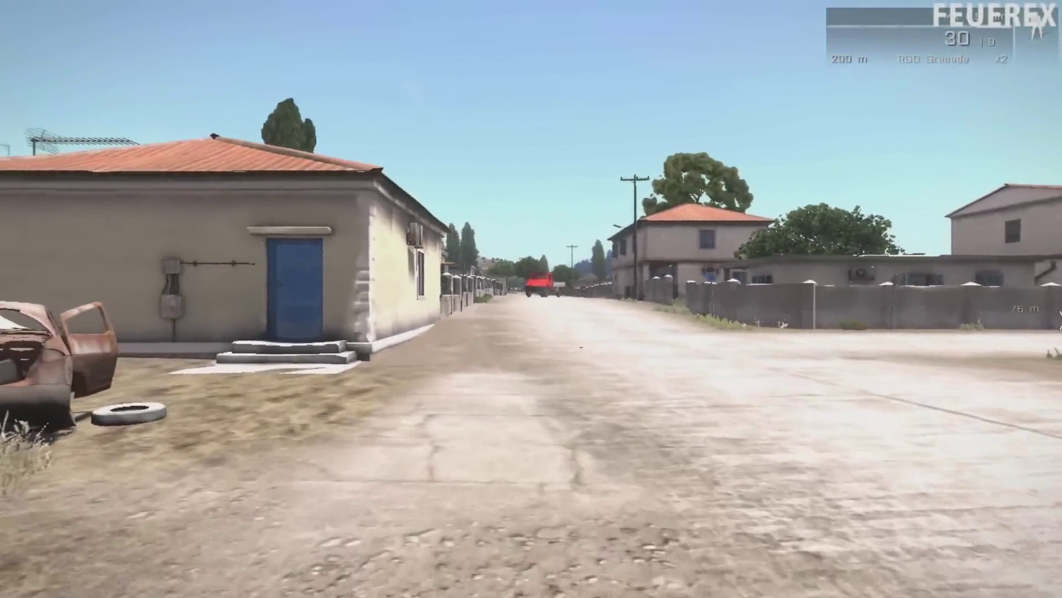
{"action": "key", "text": "w"}
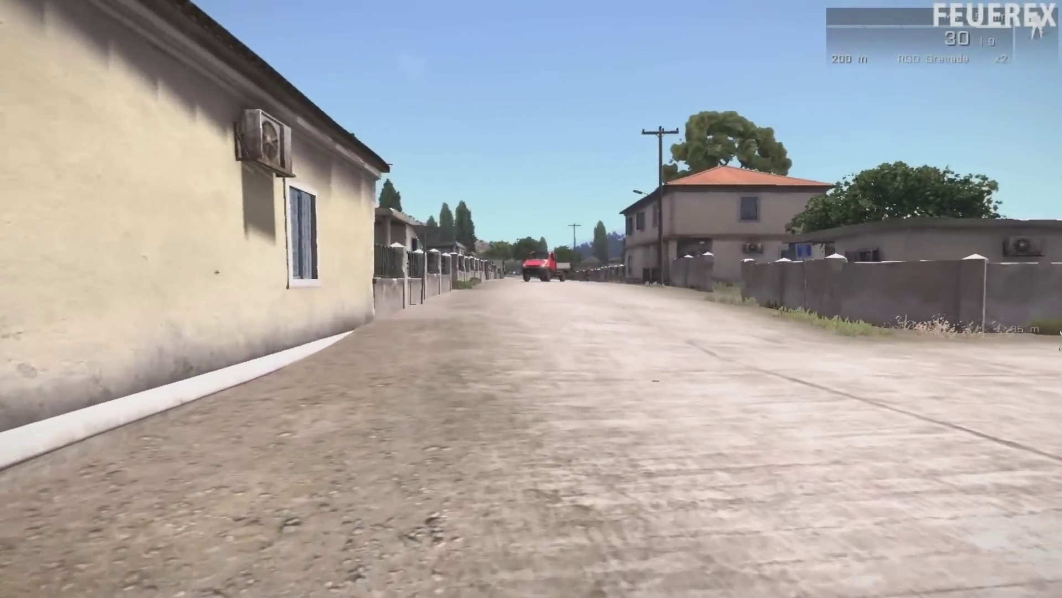
Step: Check the surroundings on the in-game map, then approach the red truck and board it as driver
{"action": "key", "text": "m"}
{"action": "scroll", "coordinate": [529, 379], "scroll_direction": "up", "scroll_amount": 5}
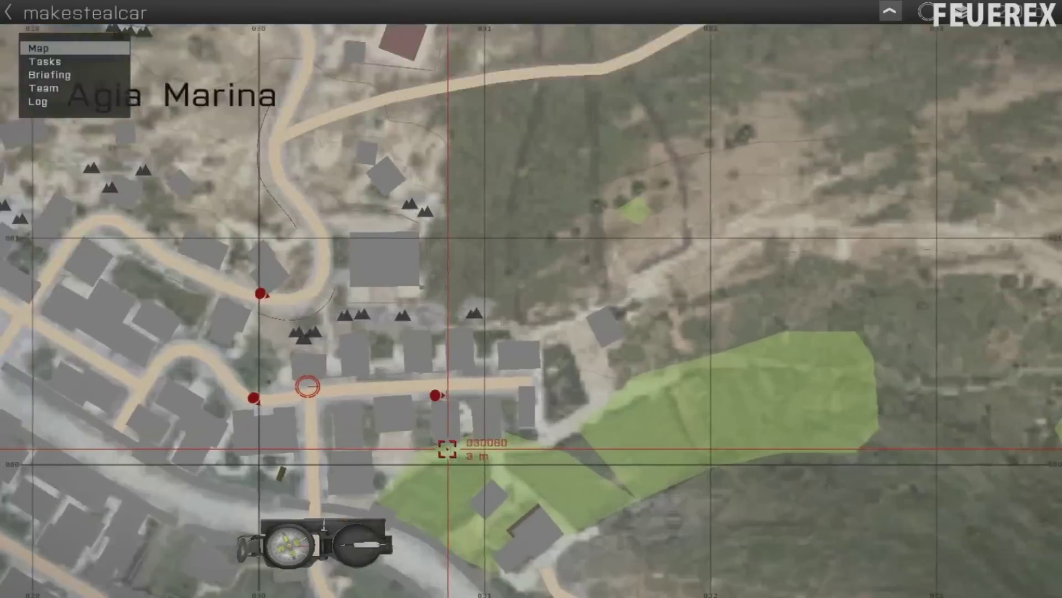
{"action": "key", "text": "m"}
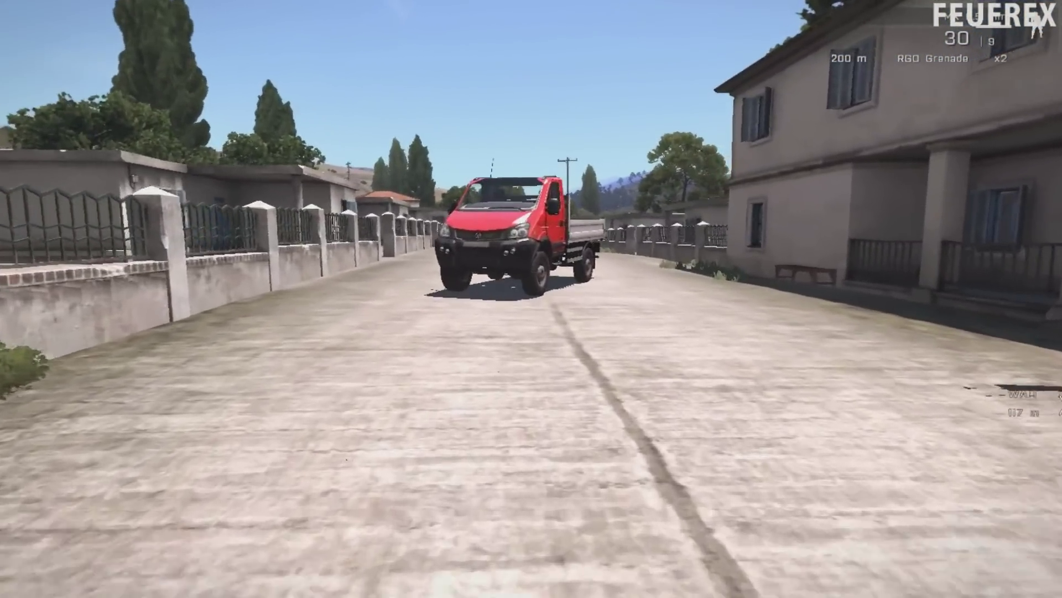
{"action": "key", "text": "w"}
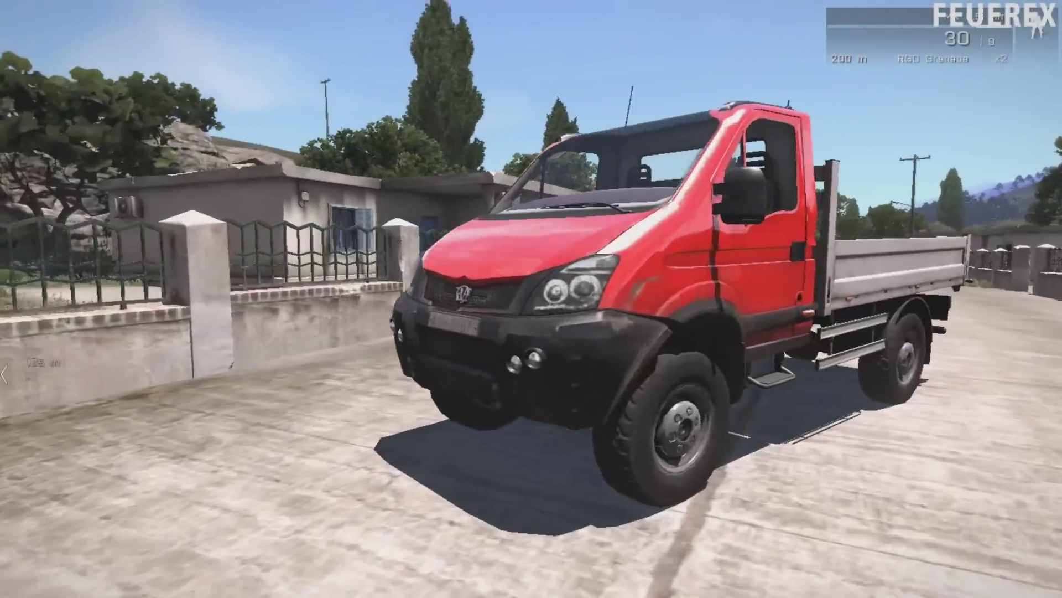
{"action": "key", "text": "space"}
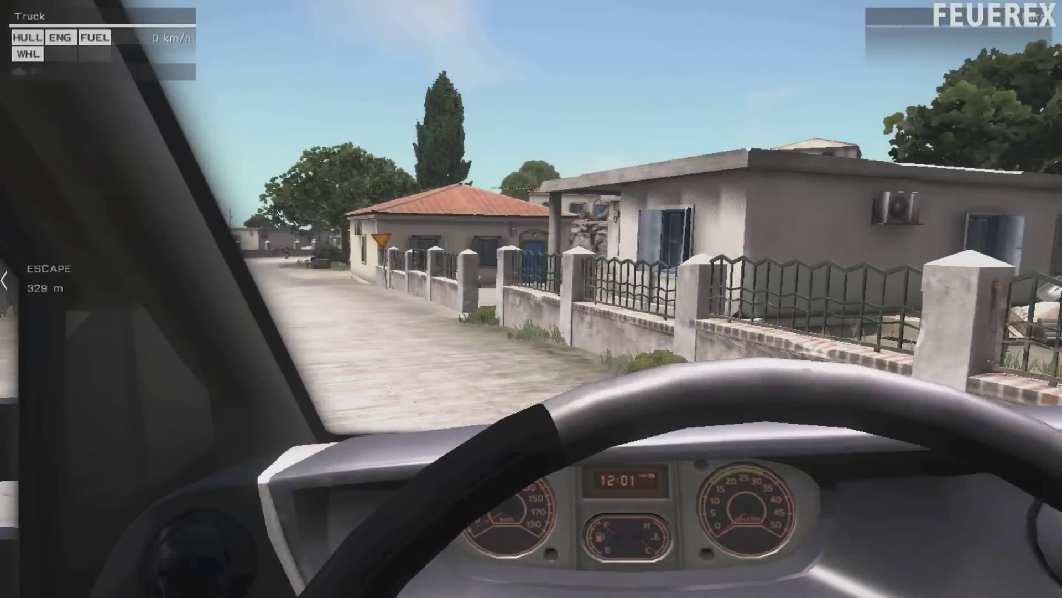
Step: Drive the stolen truck along the village street, past the large tree and around the fenced houses
{"action": "key", "text": "w"}
{"action": "key", "text": "a"}
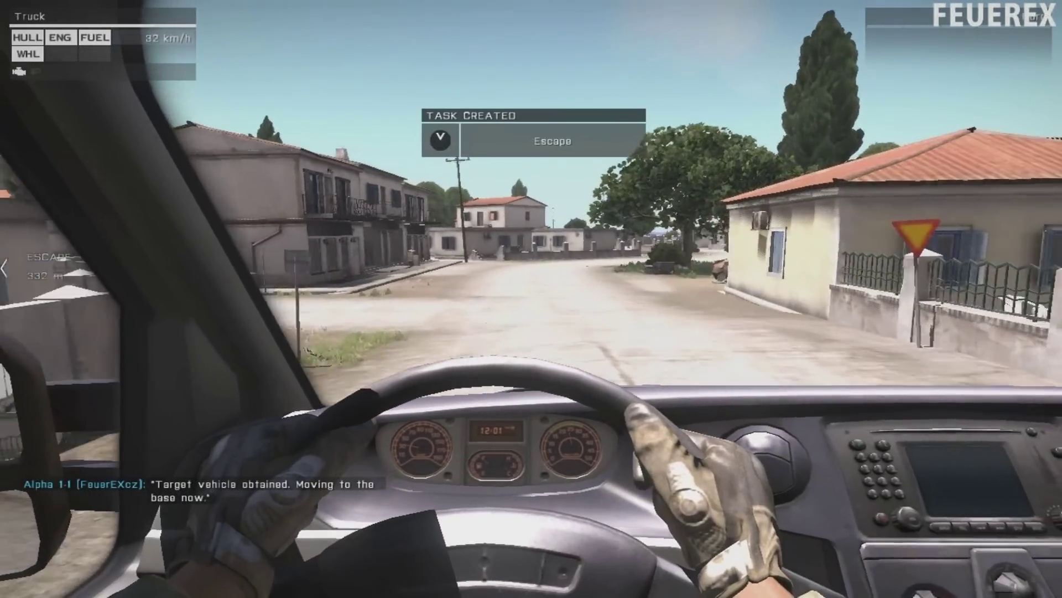
{"action": "key", "text": "a"}
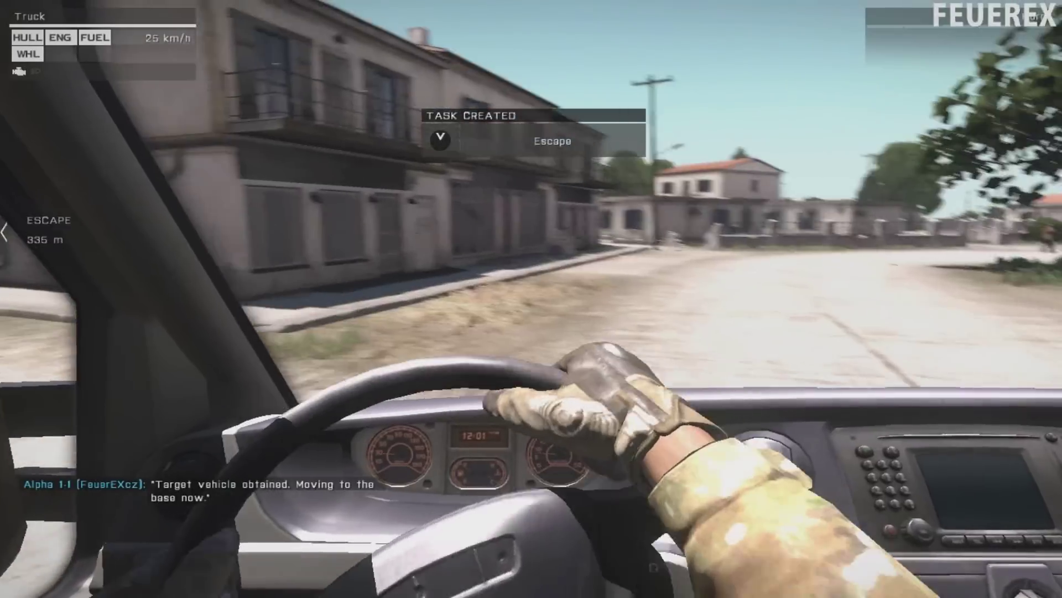
{"action": "key", "text": "d"}
{"action": "key", "text": "w"}
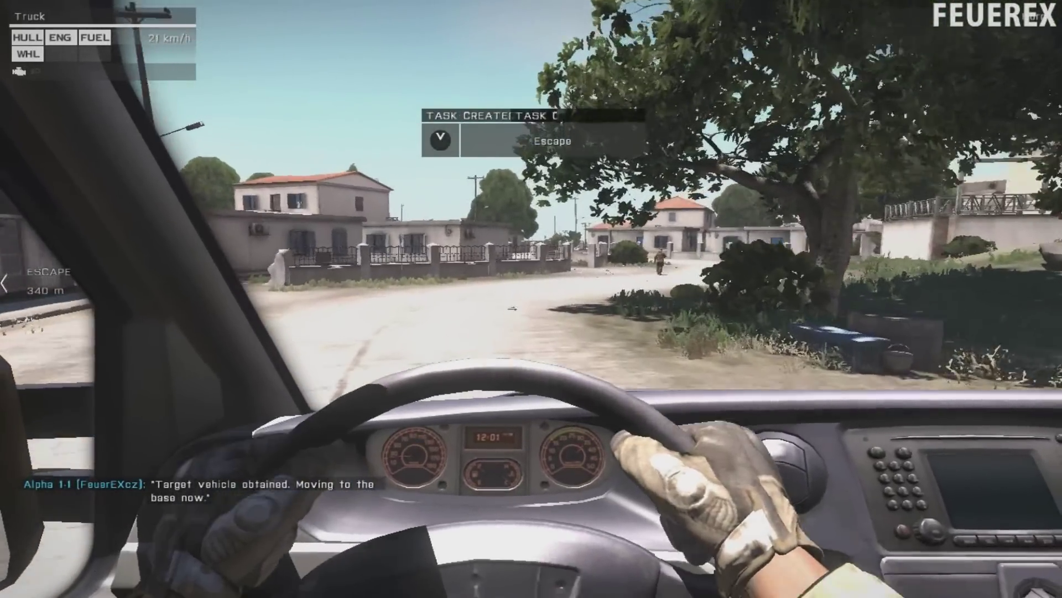
{"action": "key", "text": "w"}
{"action": "key", "text": "a"}
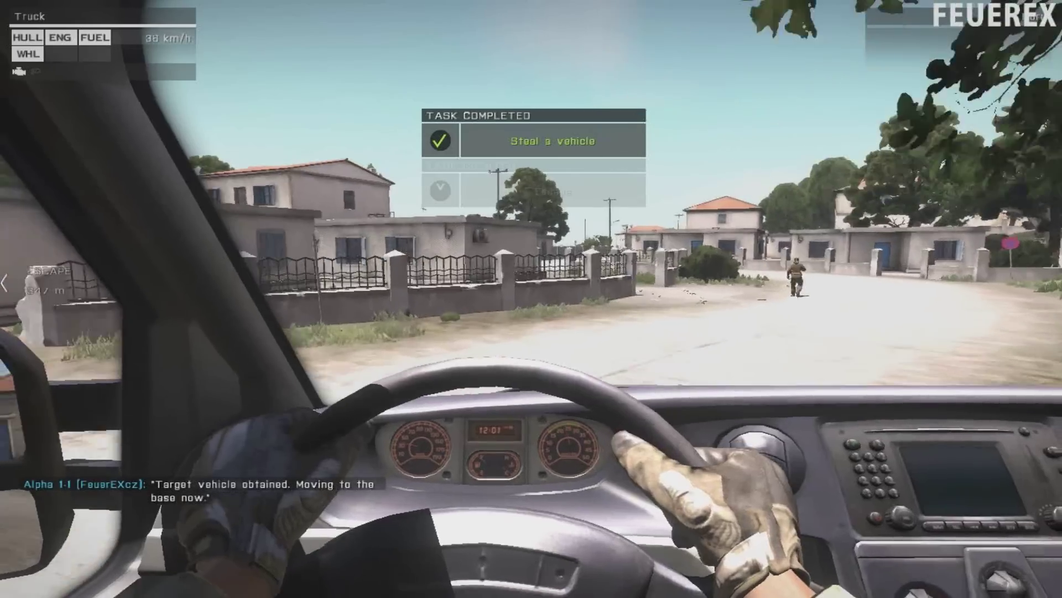
{"action": "key", "text": "w"}
{"action": "key", "text": "d"}
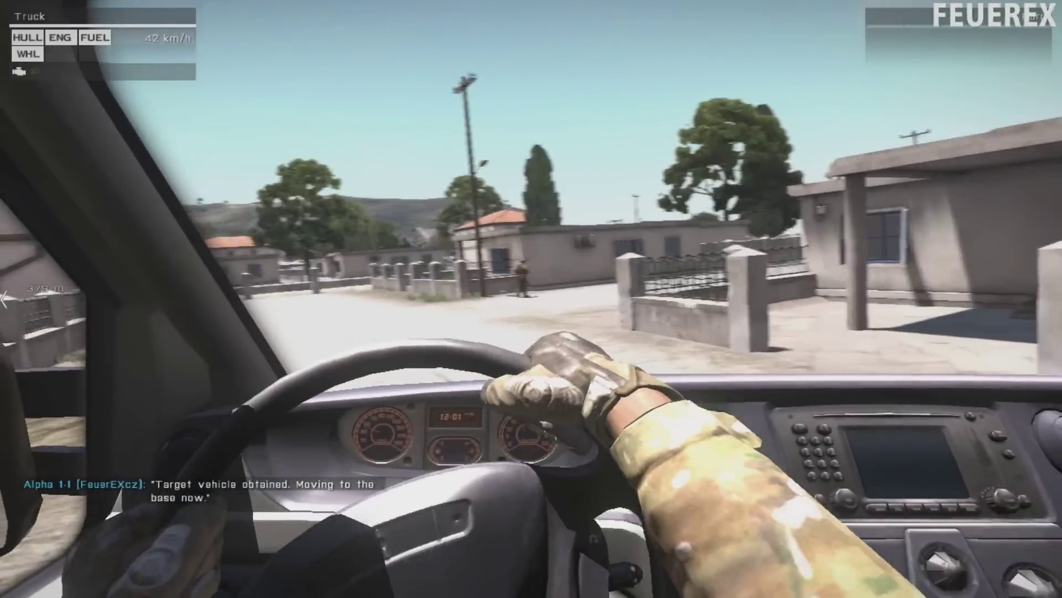
Step: Brake and reverse the truck at the bend, then steer it onto the straight street through the village
{"action": "key", "text": "s"}
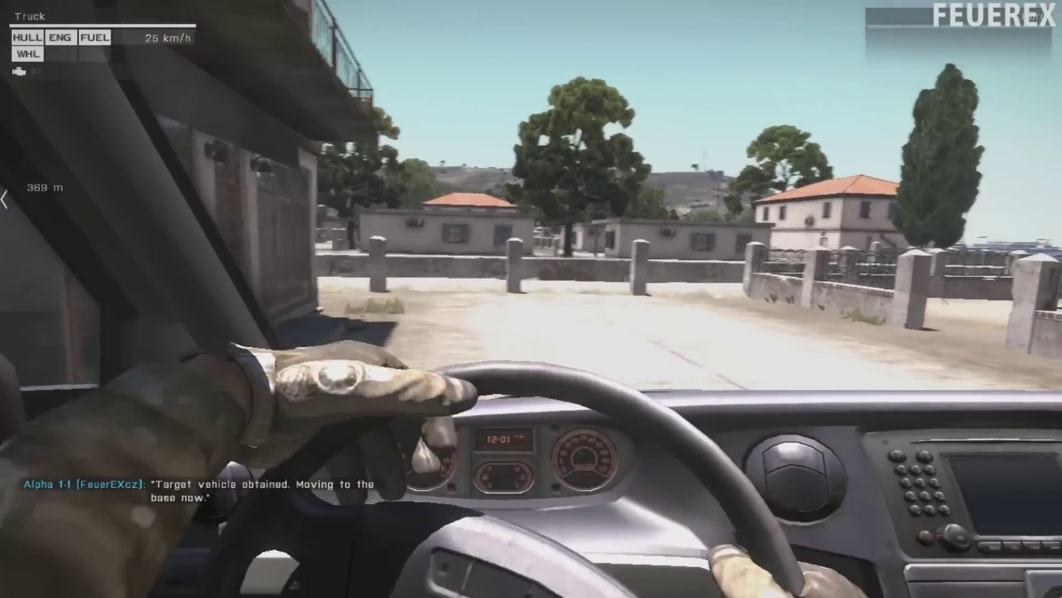
{"action": "key", "text": "s"}
{"action": "key", "text": "a"}
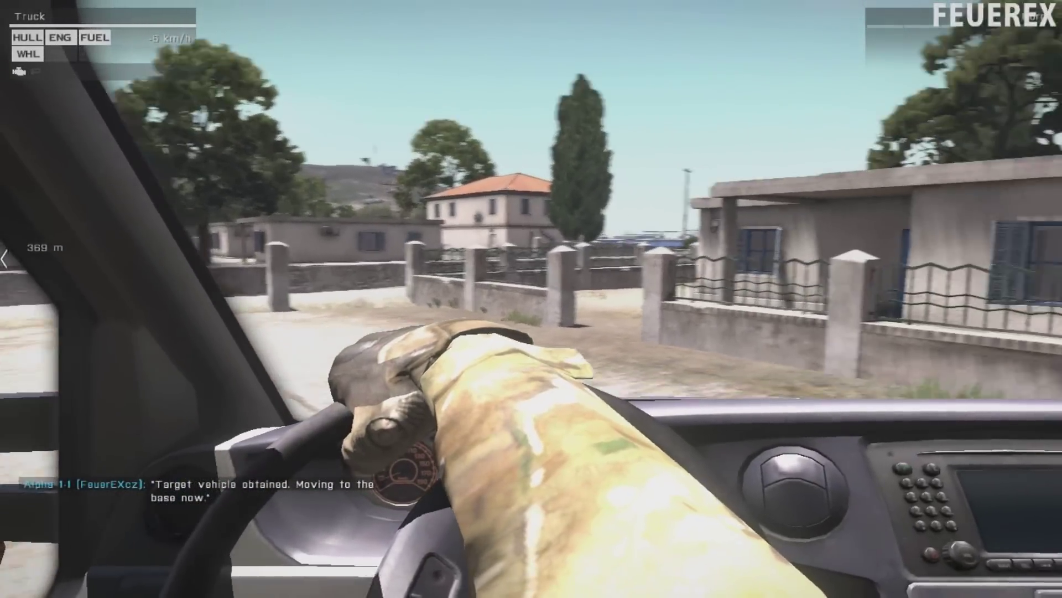
{"action": "key", "text": "w"}
{"action": "key", "text": "d"}
{"action": "key", "text": "w"}
{"action": "key", "text": "d"}
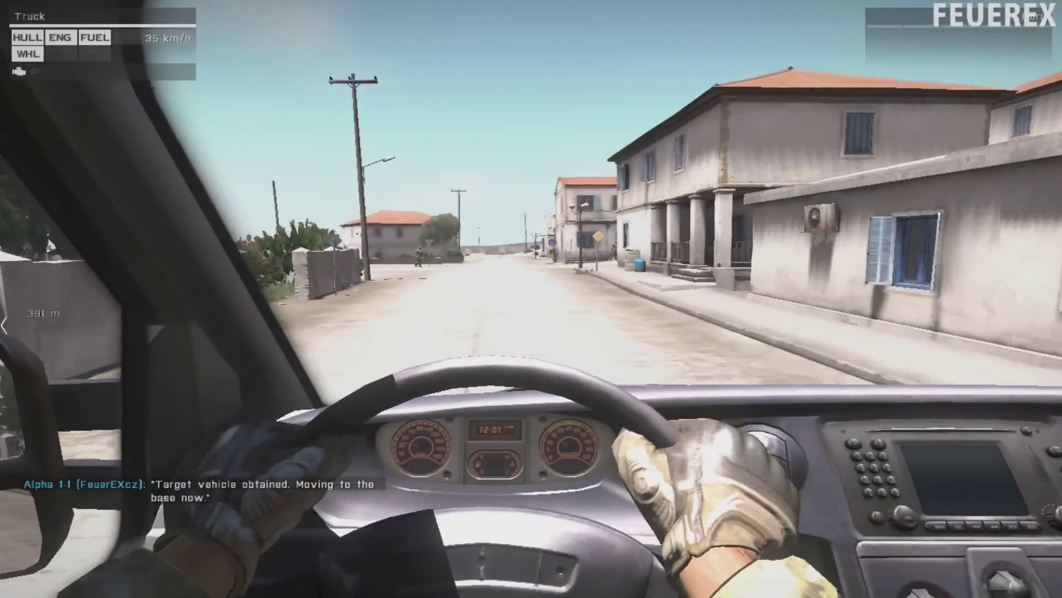
Step: Drive across the small bridge and follow the seaside road past the walled houses
{"action": "key", "text": "w"}
{"action": "key", "text": "a"}
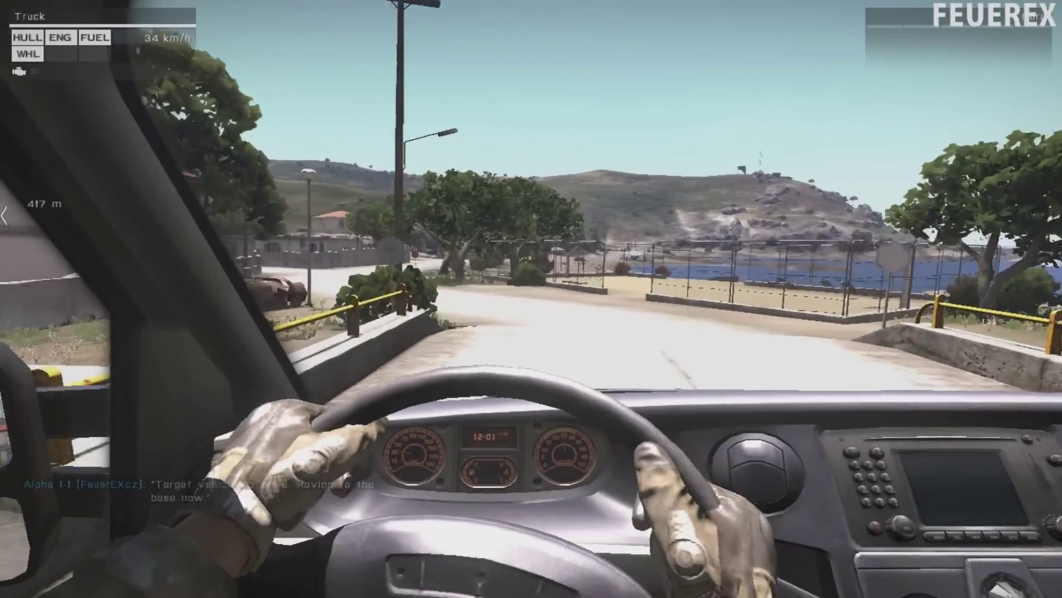
{"action": "key", "text": "w"}
{"action": "key", "text": "a"}
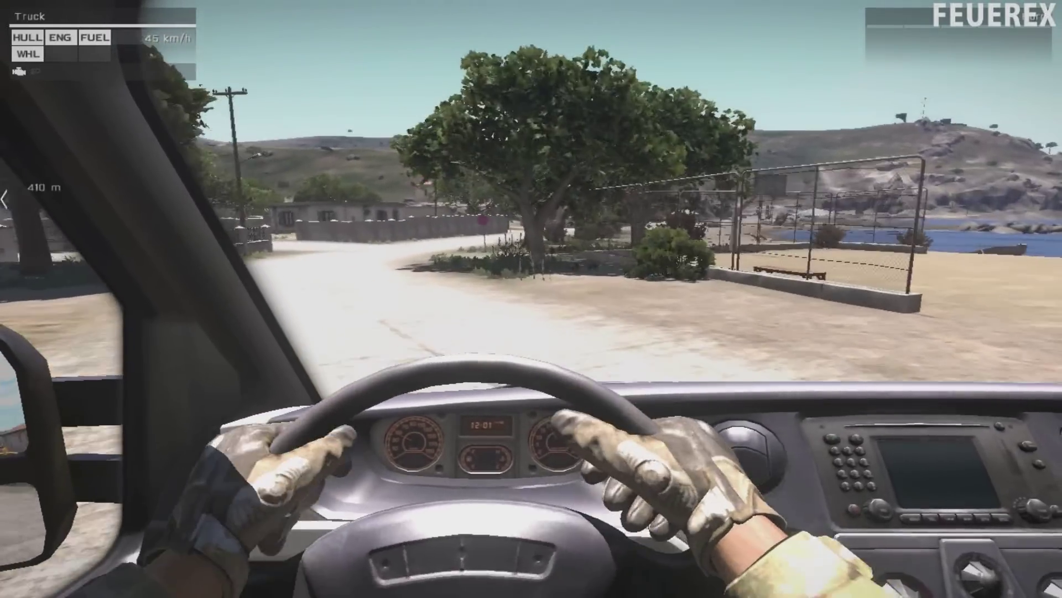
{"action": "key", "text": "w"}
{"action": "key", "text": "a"}
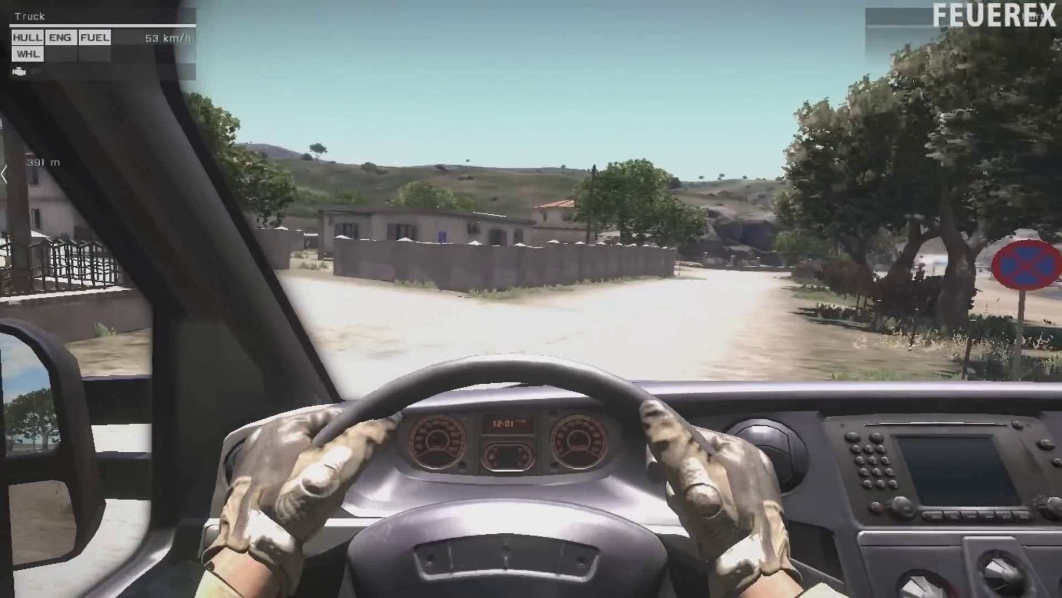
{"action": "key", "text": "w"}
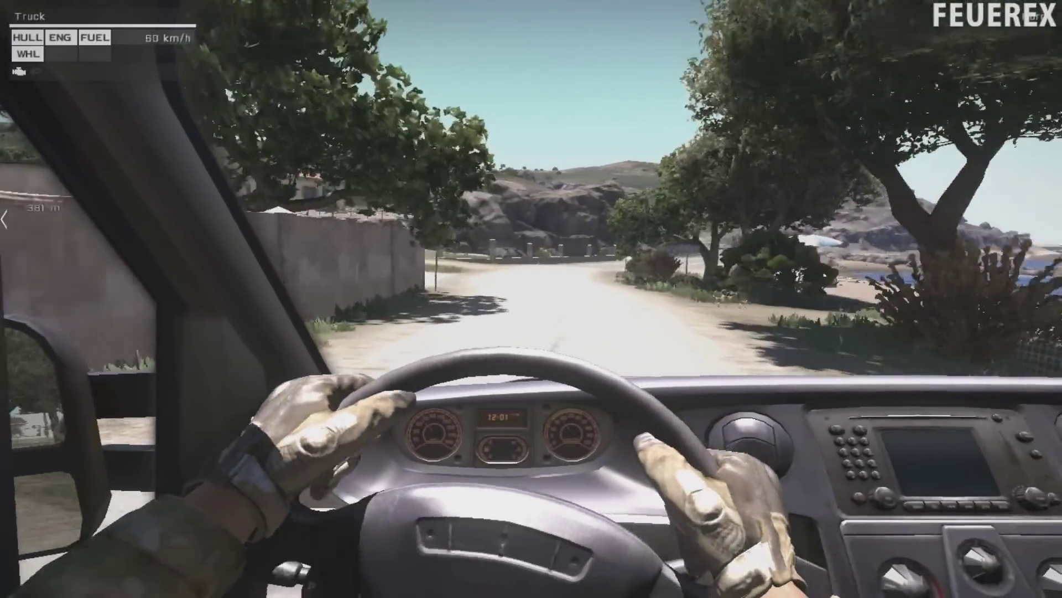
Step: Slow down at the rocky junction, drive the truck up the dirt road to the ESCAPE point and stop there
{"action": "key", "text": "s"}
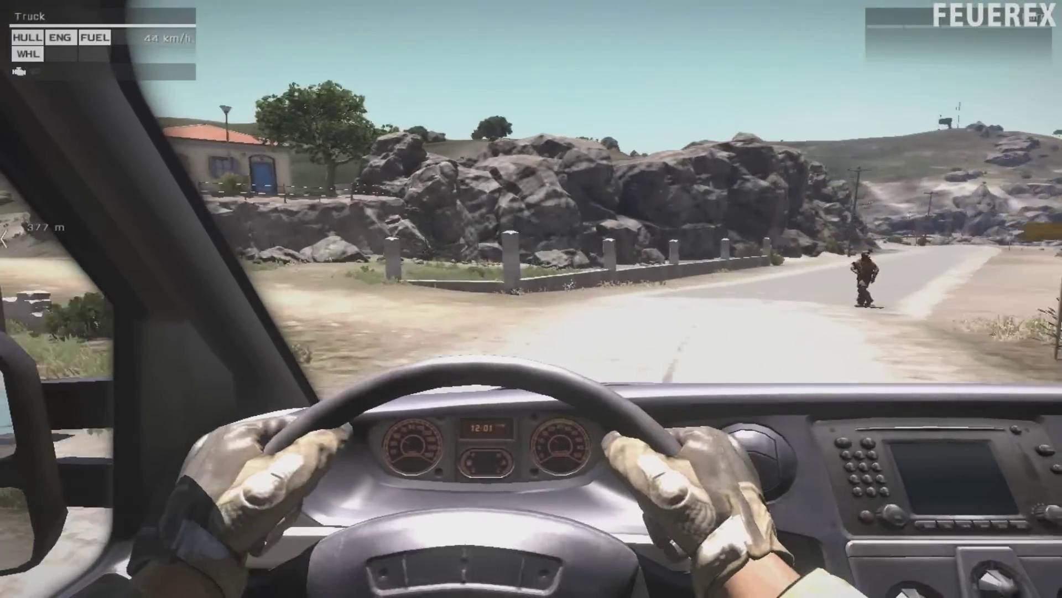
{"action": "key", "text": "a"}
{"action": "key", "text": "a"}
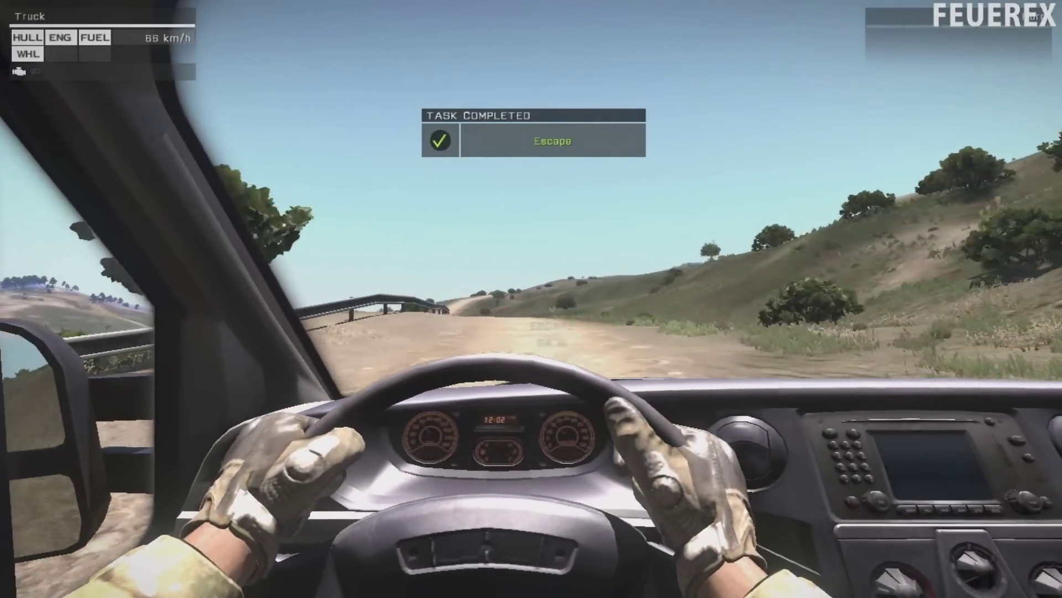
{"action": "key", "text": "s"}
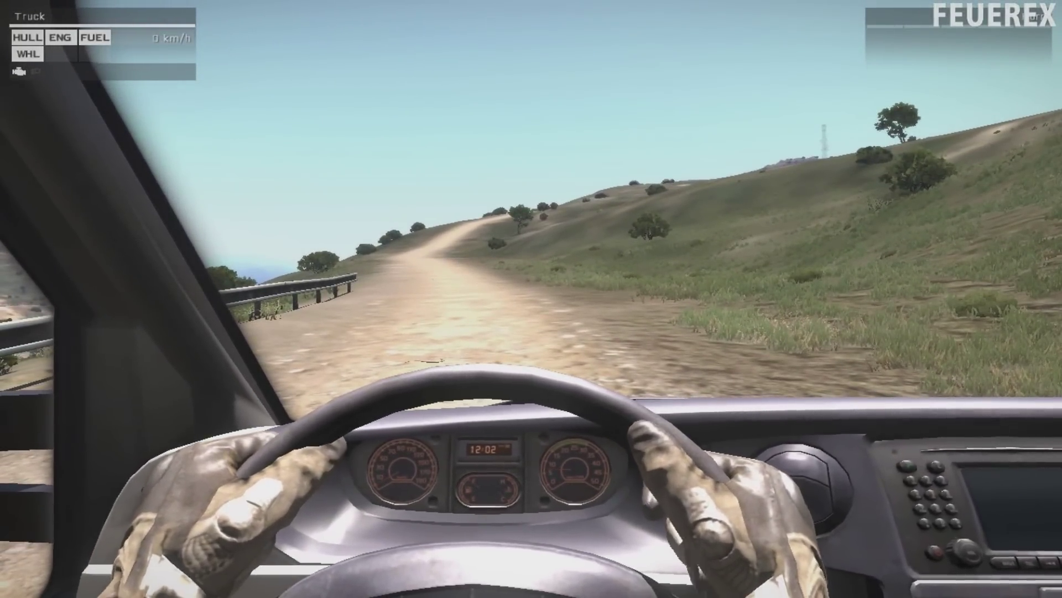
Step: End the playtest and set the vehicle-in-area escape trigger's activation code to "end1" call bis_fnc_endmission
{"action": "key", "text": "Escape"}
{"action": "left_click", "coordinate": [83, 537]}
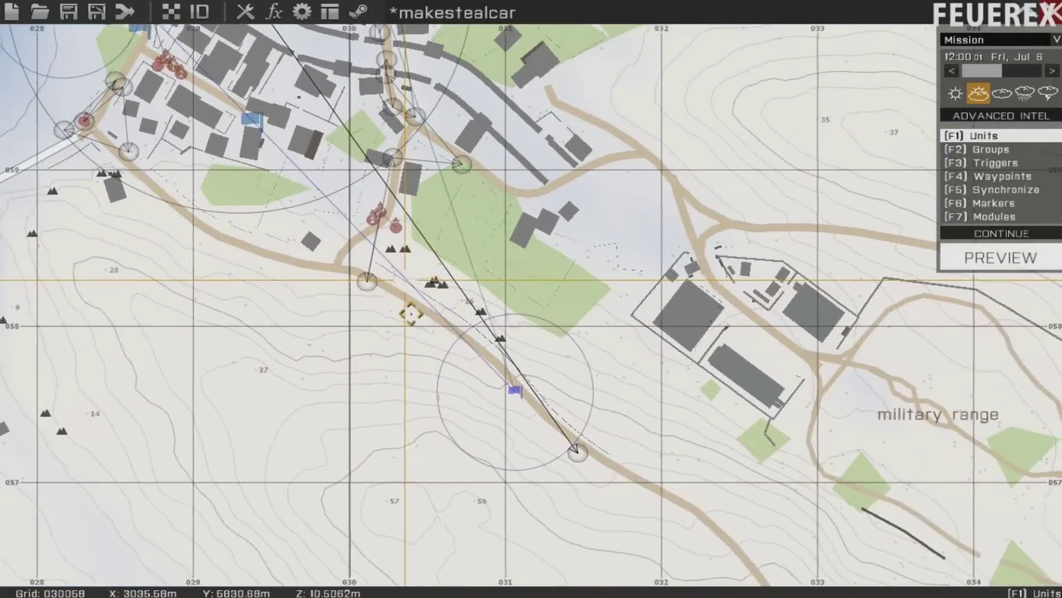
{"action": "double_click", "coordinate": [510, 423]}
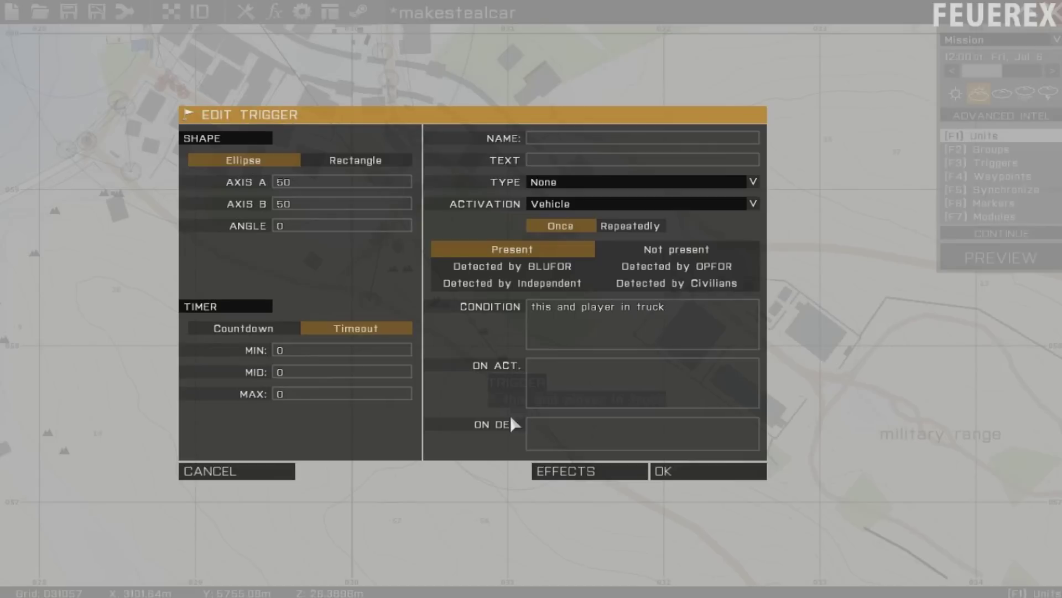
{"action": "left_click", "coordinate": [622, 386]}
{"action": "type", "text": "\"end1\" call bi"}
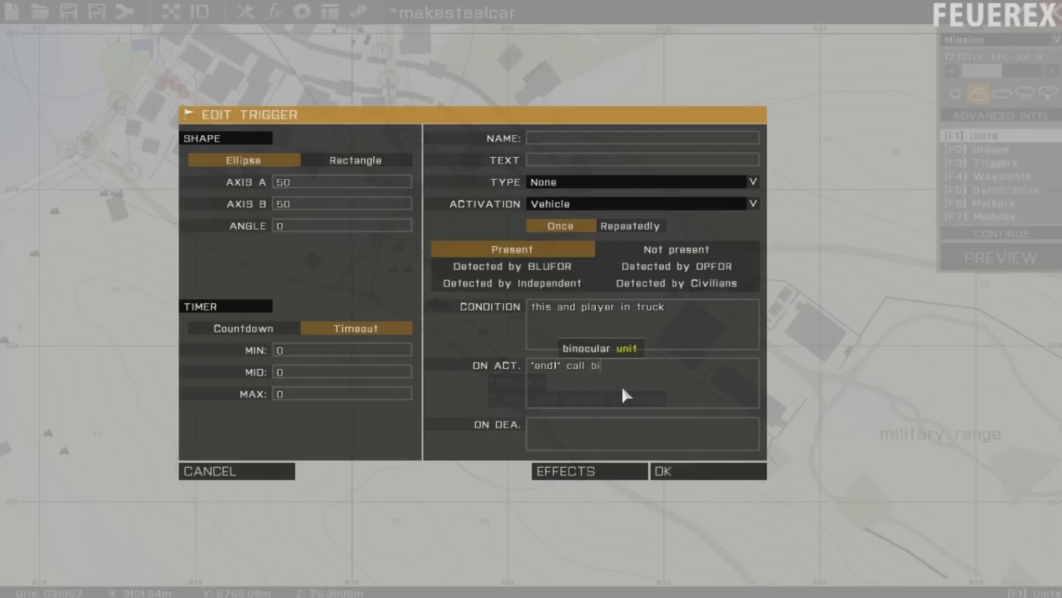
{"action": "type", "text": "s_fnc_end"}
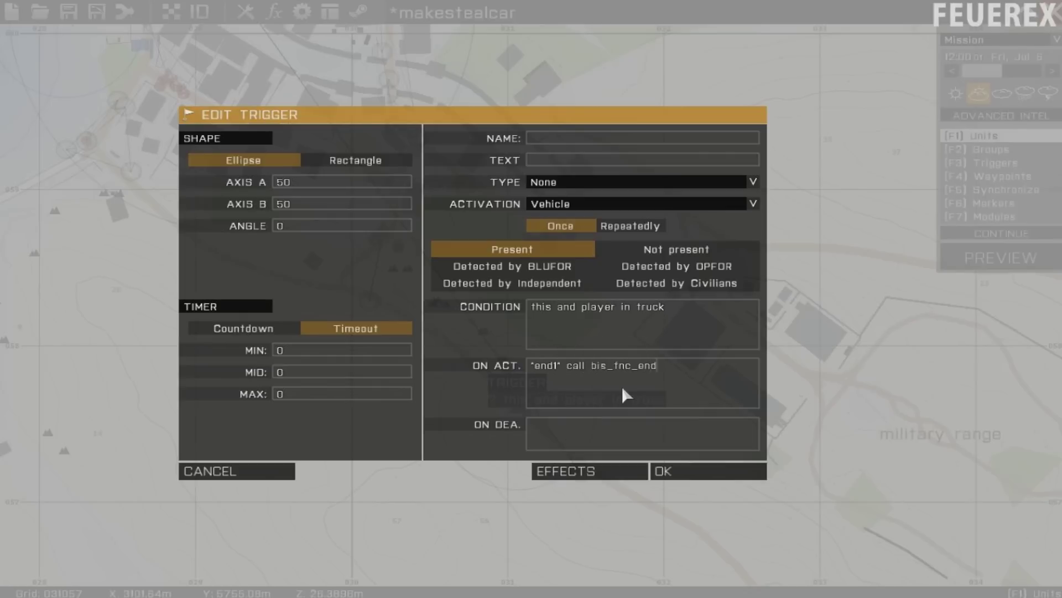
{"action": "type", "text": "mission"}
{"action": "key", "text": "Return"}
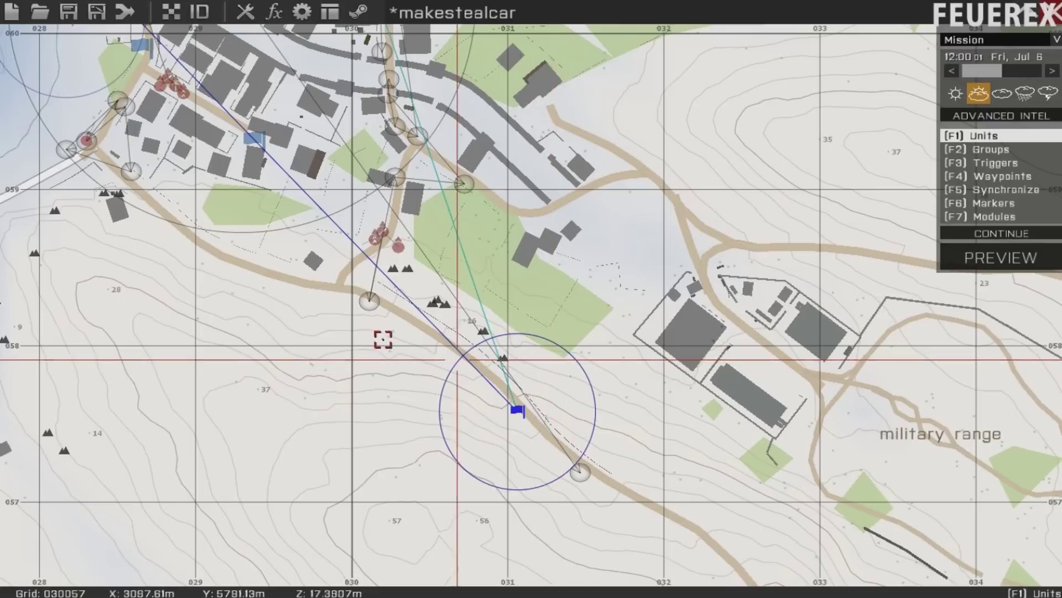
Step: Set the activation code of the truck damage trigger near Marina Bay to "end2" call bis_fnc_endMission
{"action": "right_click_drag", "start_coordinate": [226, 312], "coordinate": [483, 456]}
{"action": "right_click_drag", "start_coordinate": [203, 213], "coordinate": [271, 407]}
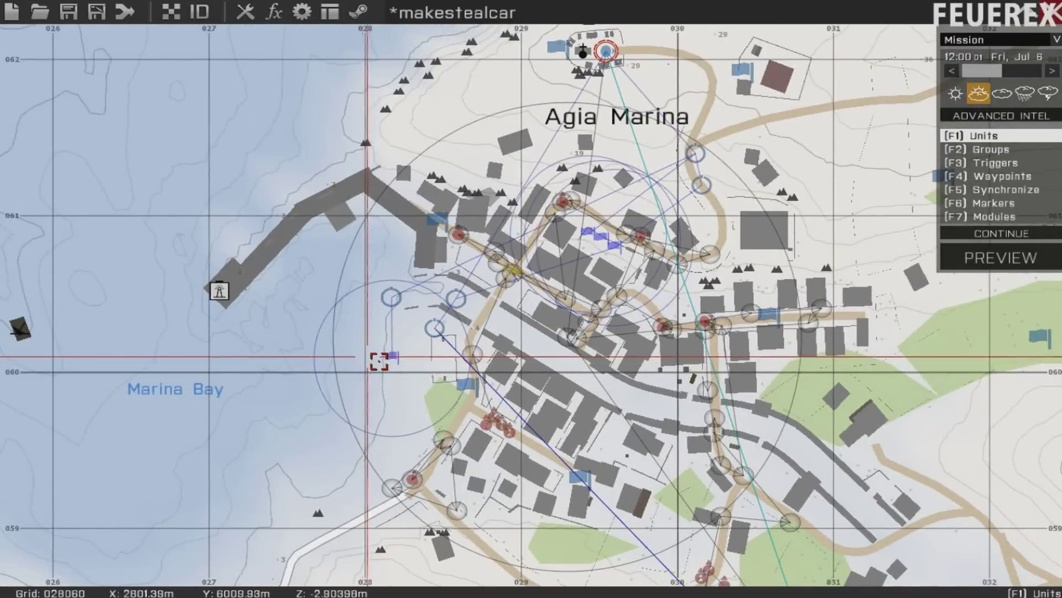
{"action": "double_click", "coordinate": [389, 366]}
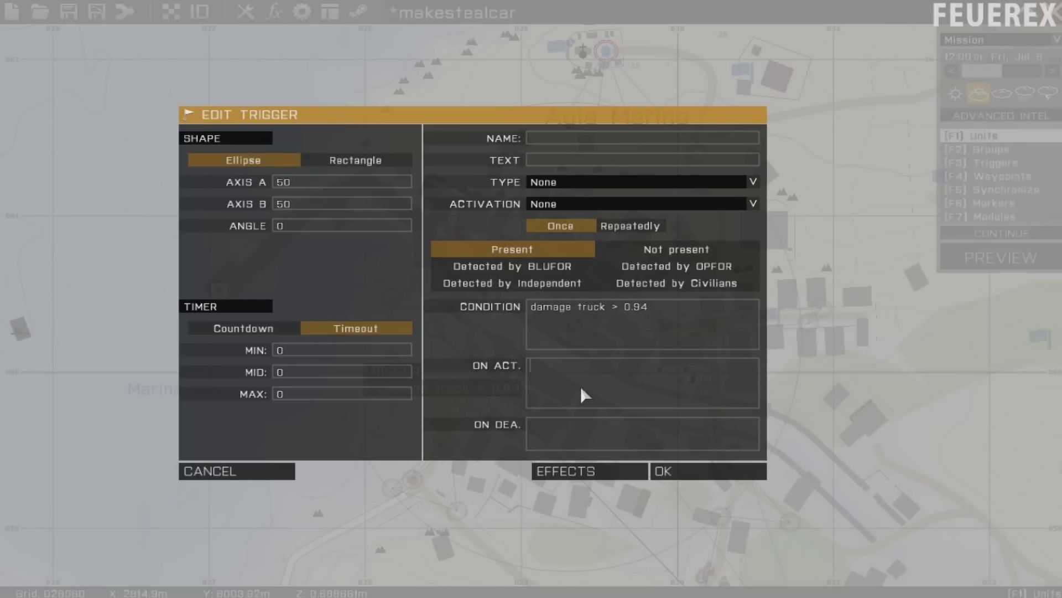
{"action": "left_click", "coordinate": [582, 390]}
{"action": "type", "text": "\"e"}
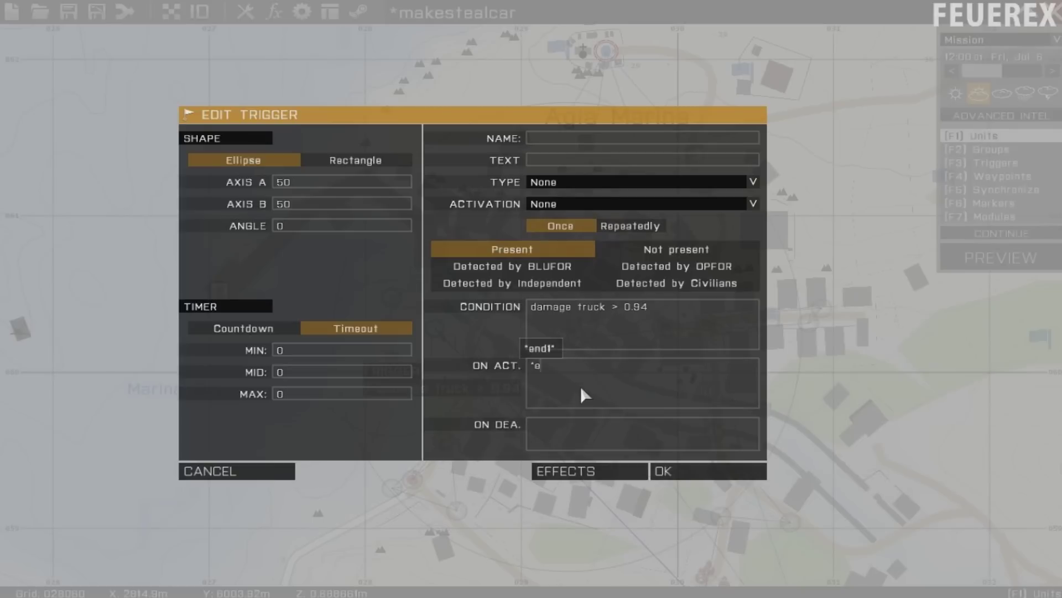
{"action": "type", "text": "nd2"}
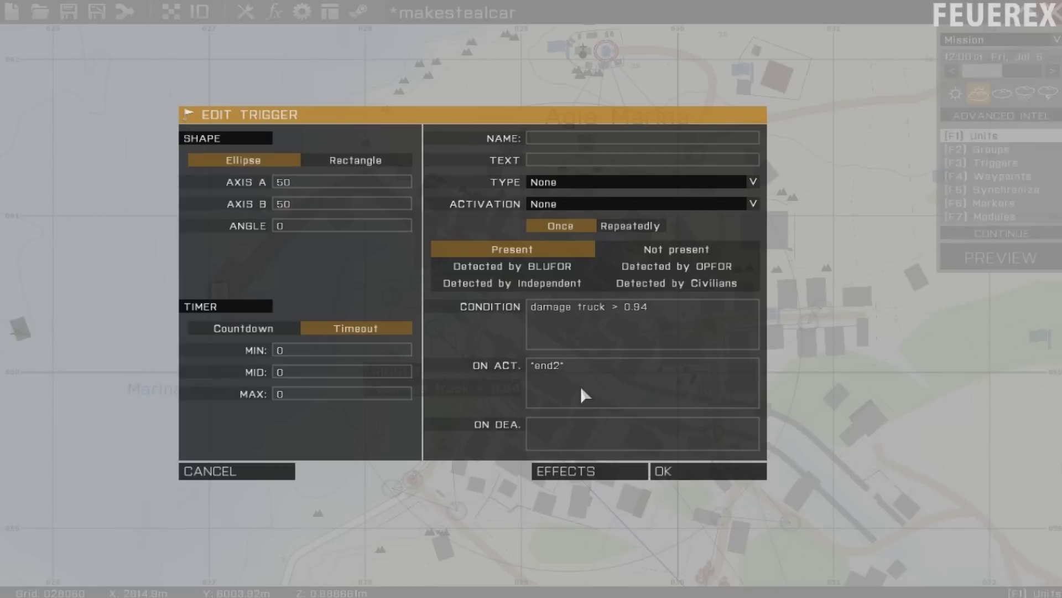
{"action": "type", "text": "\""}
{"action": "type", "text": " ca"}
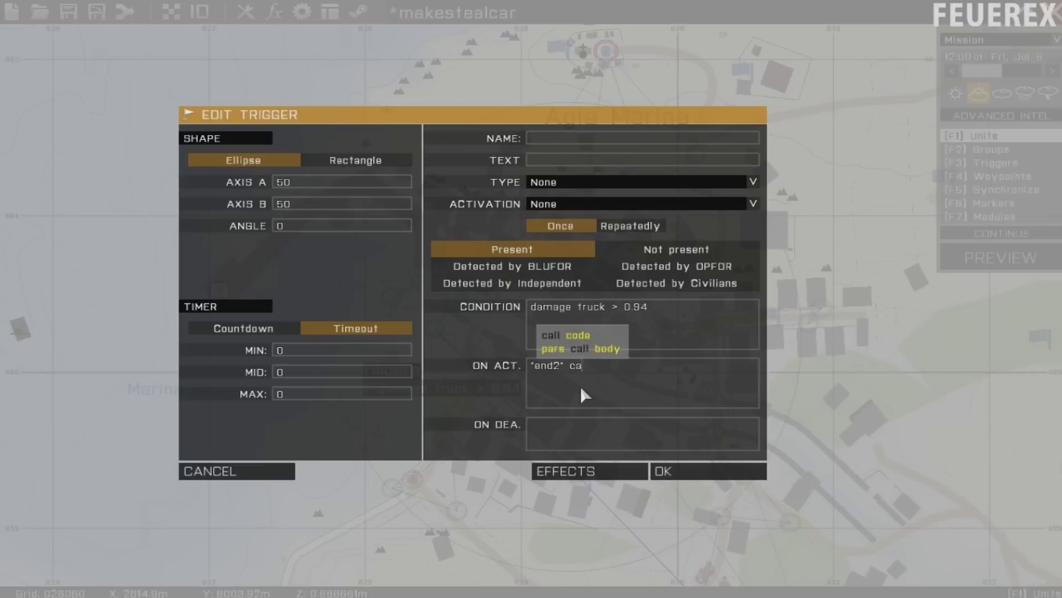
{"action": "type", "text": "ll bis_fn"}
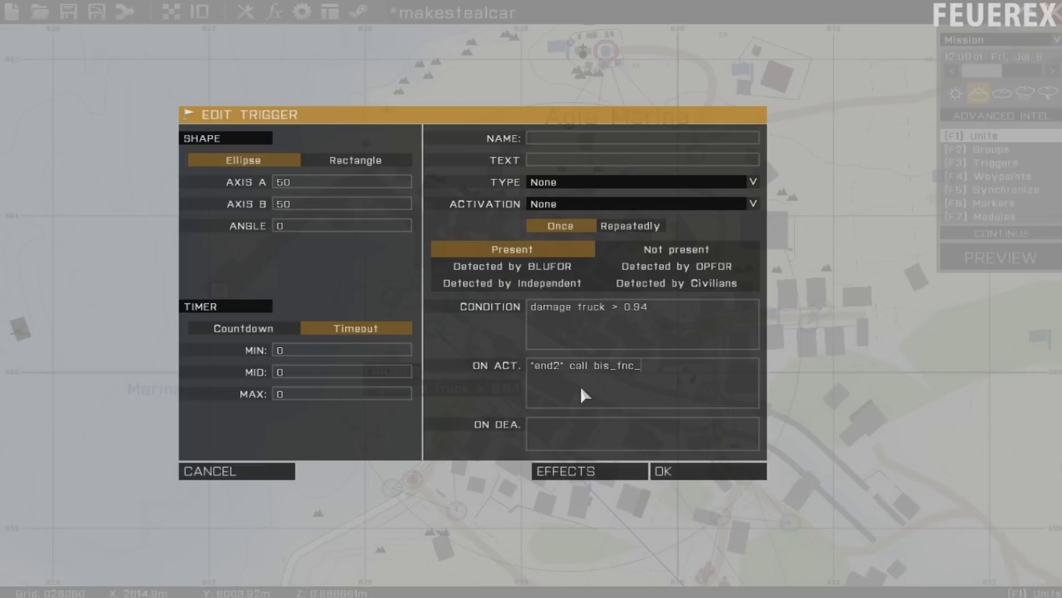
{"action": "type", "text": "c_endMission"}
{"action": "key", "text": "Return"}
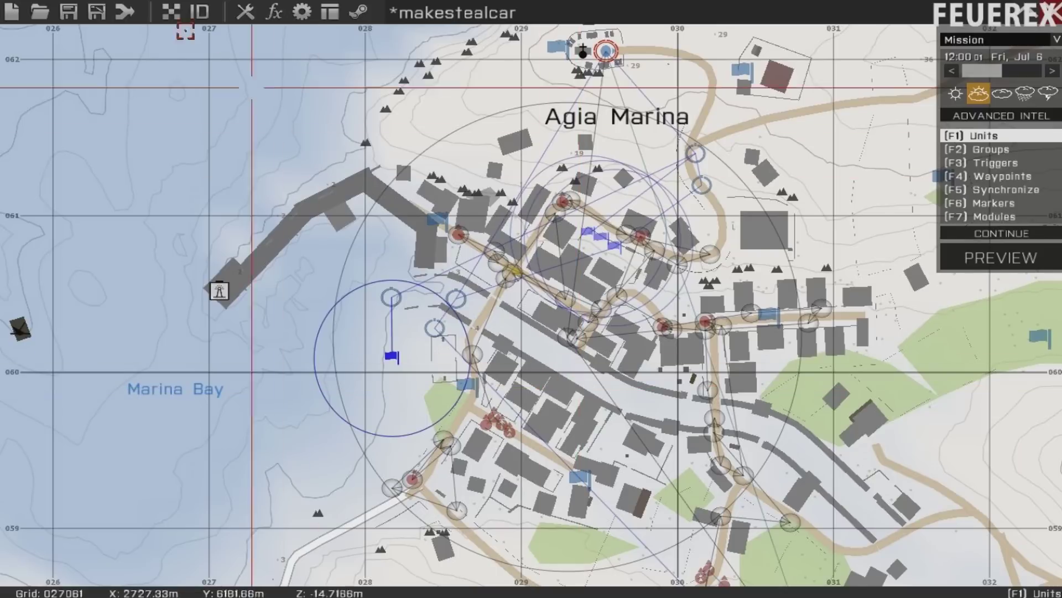
Step: Preview the mission and run on foot from the hillside down through the village to the two-storey house at the junction
{"action": "left_click", "coordinate": [1000, 258]}
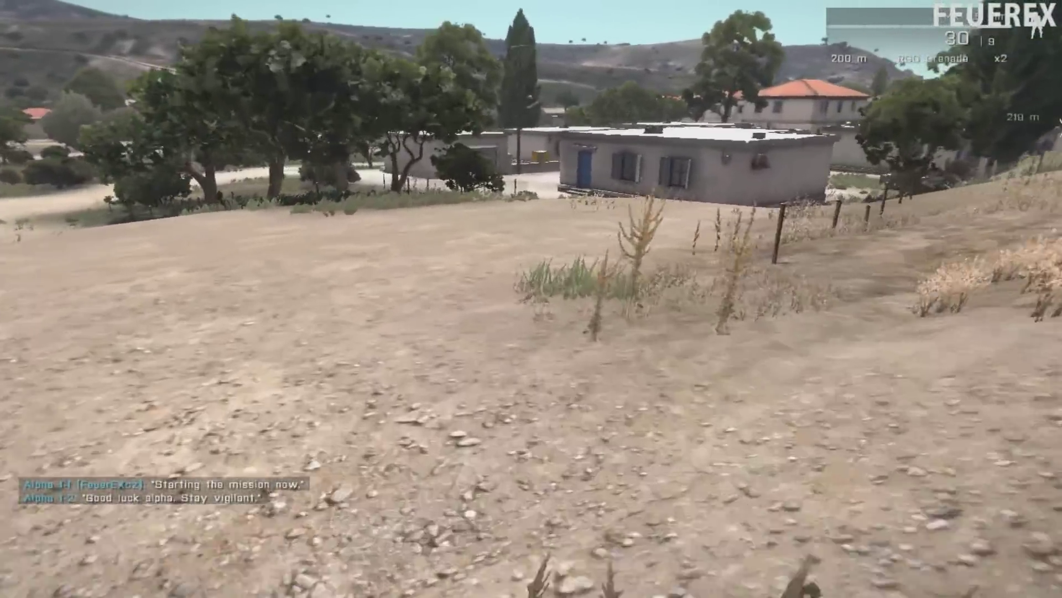
{"action": "key", "text": "w"}
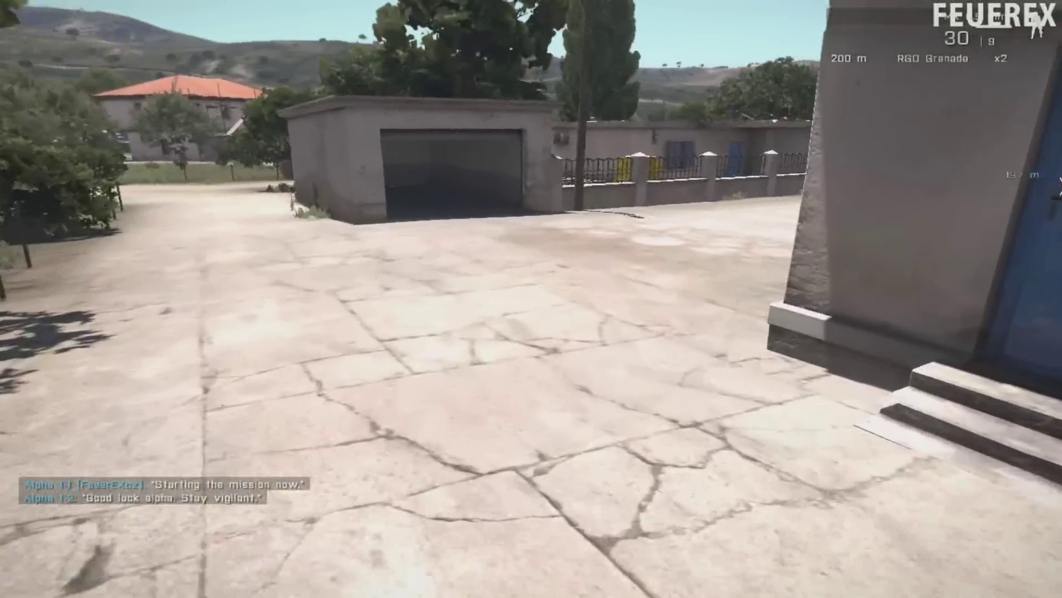
{"action": "key", "text": "w"}
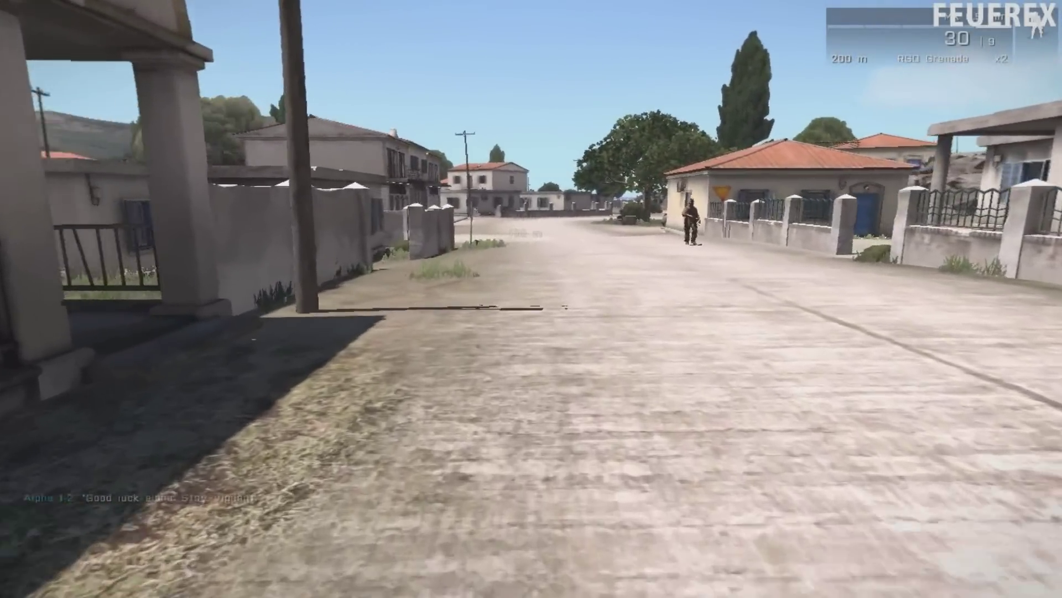
{"action": "key", "text": "w"}
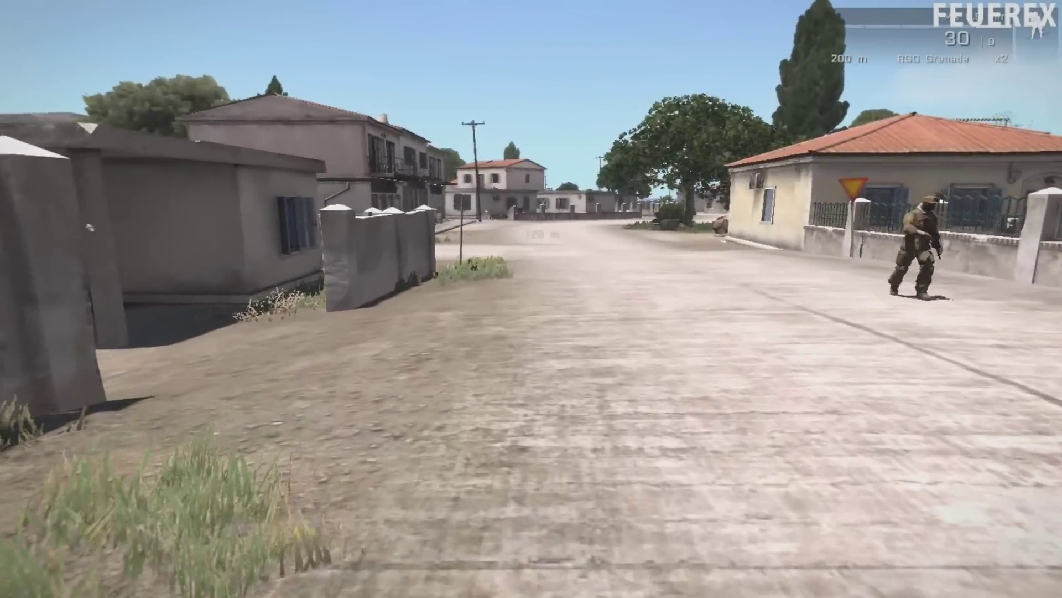
{"action": "key", "text": "w"}
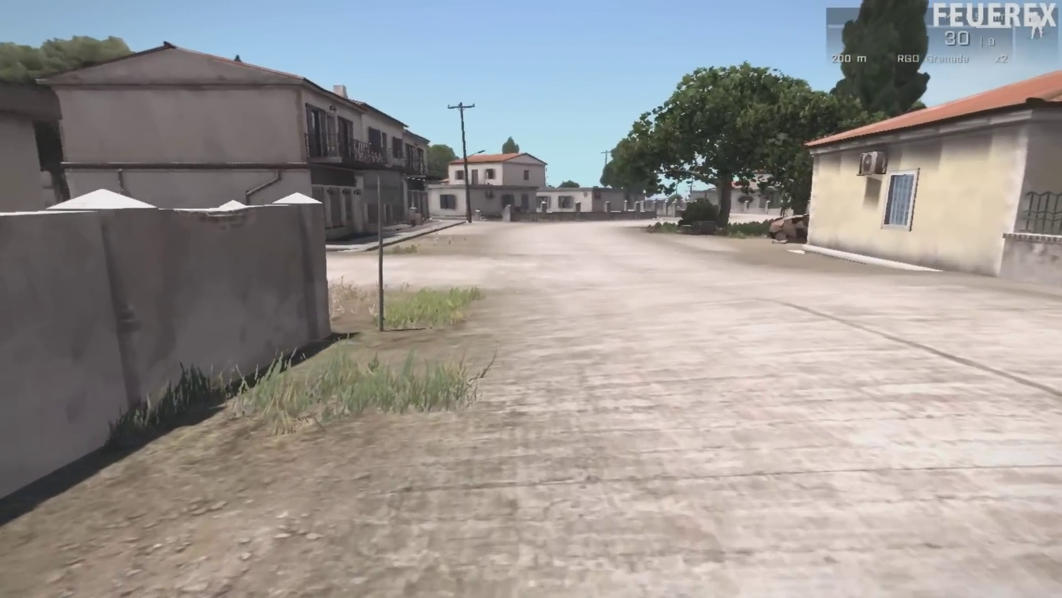
{"action": "key", "text": "equal"}
{"action": "key", "text": "equal"}
{"action": "key", "text": "w"}
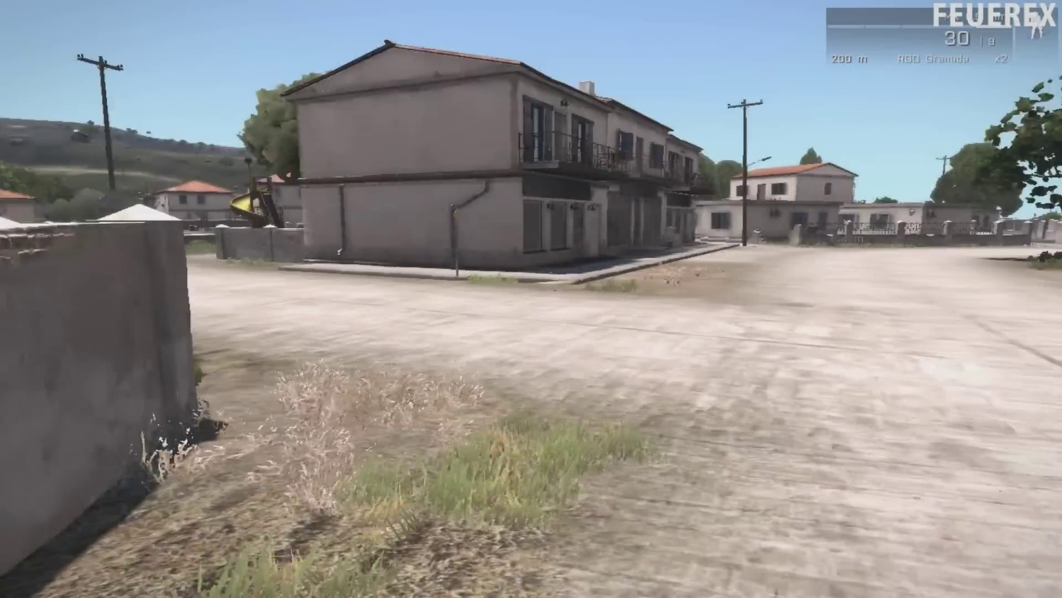
{"action": "key", "text": "w"}
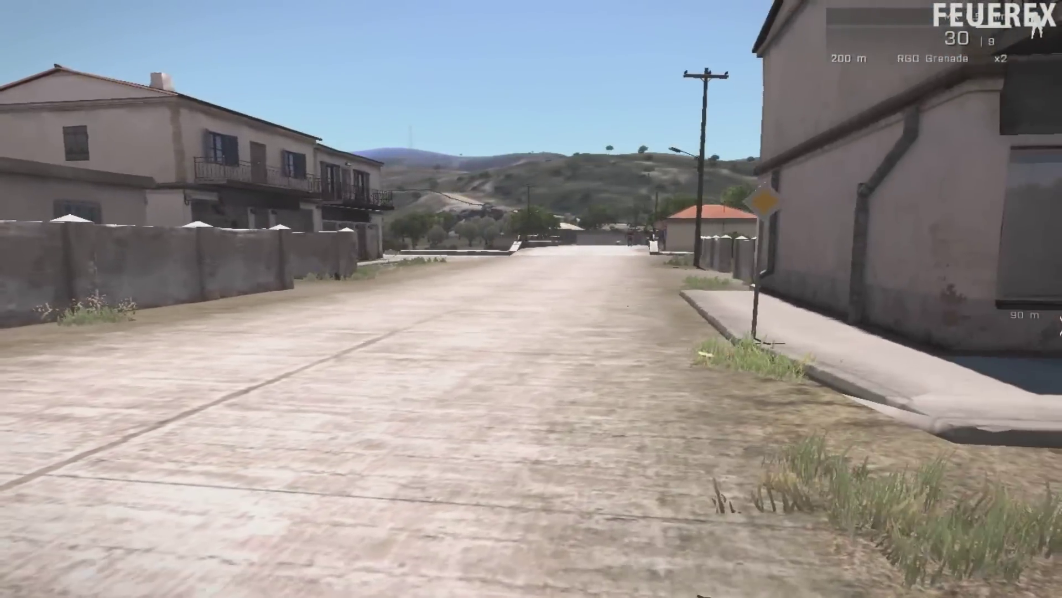
Step: Run along the village street past the patrolling soldiers and turn at the flowering hedge onto the yellow-railed bridge
{"action": "key", "text": "w"}
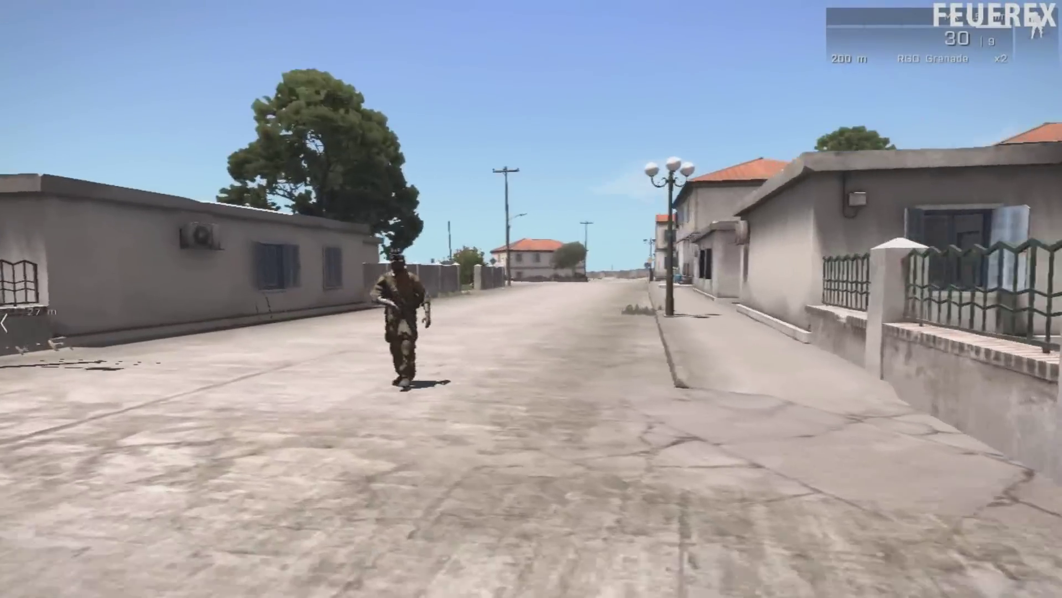
{"action": "key", "text": "w"}
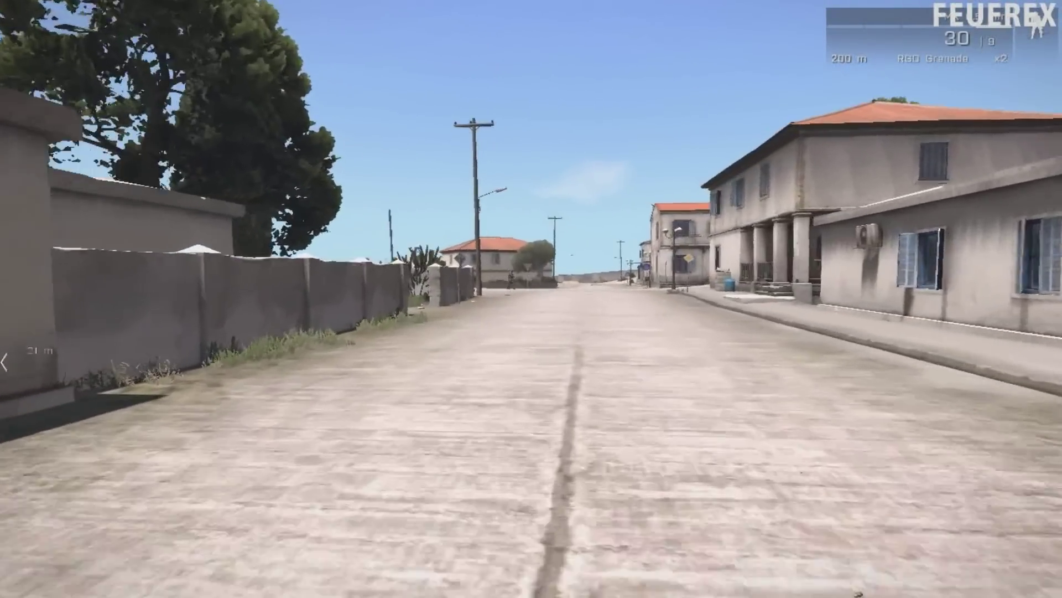
{"action": "key", "text": "w"}
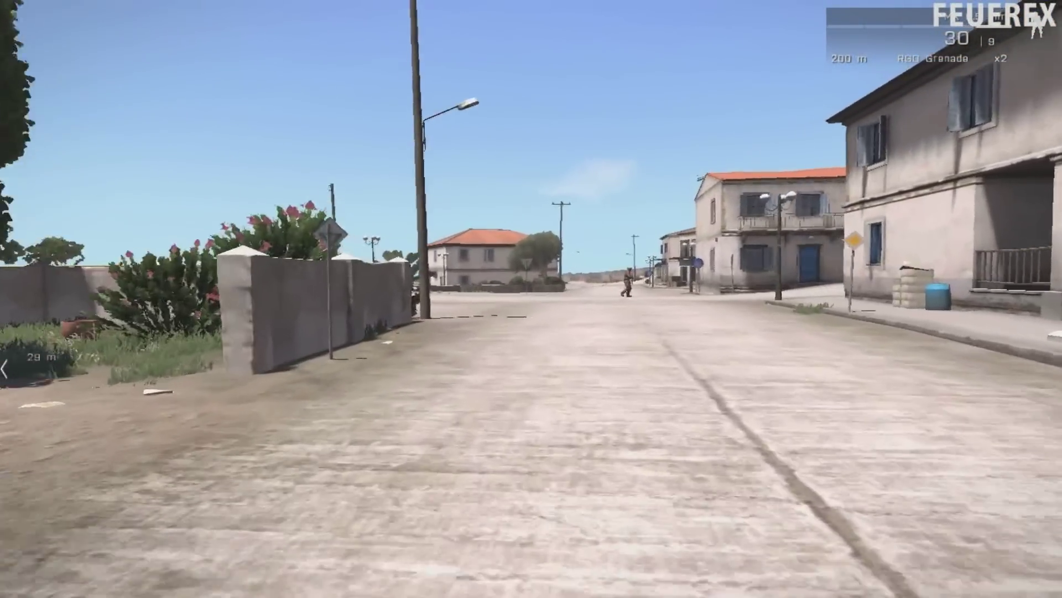
{"action": "key", "text": "w"}
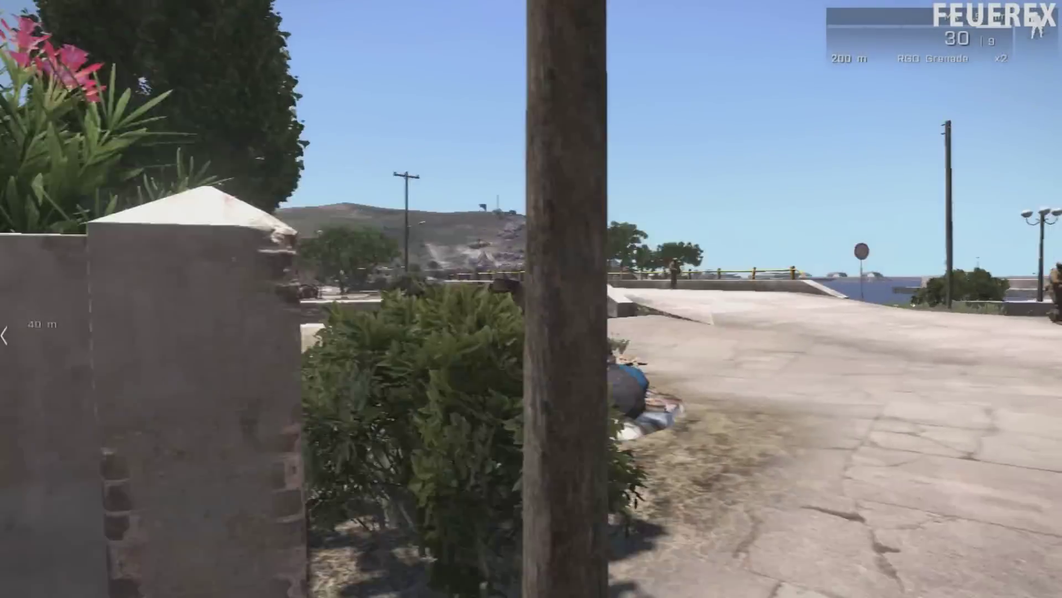
{"action": "key", "text": "w"}
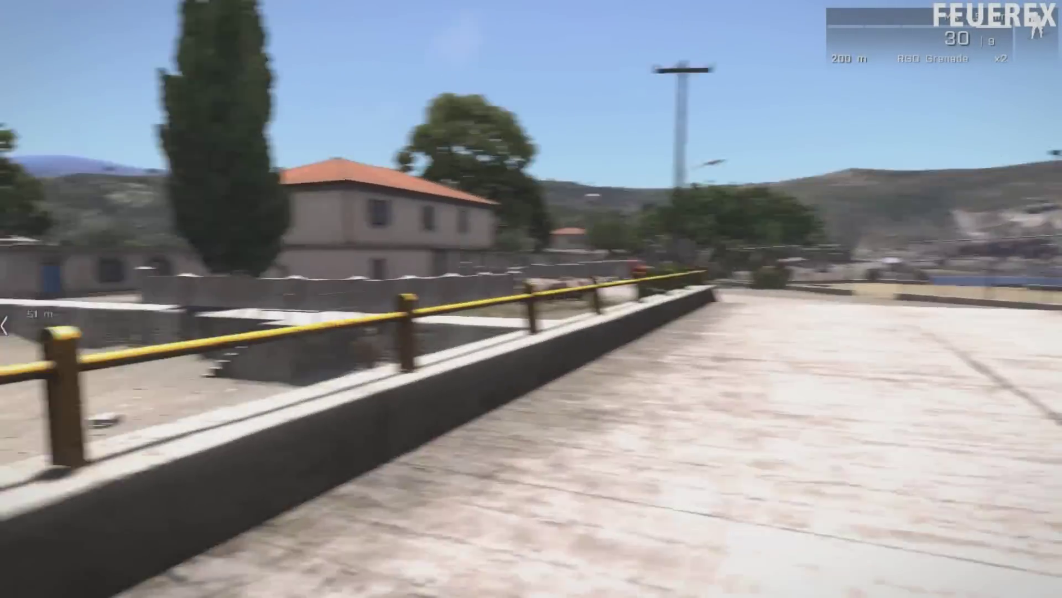
Step: Run from the bridge to the red truck parked beside the large trees and get into the driver's seat
{"action": "key", "text": "w"}
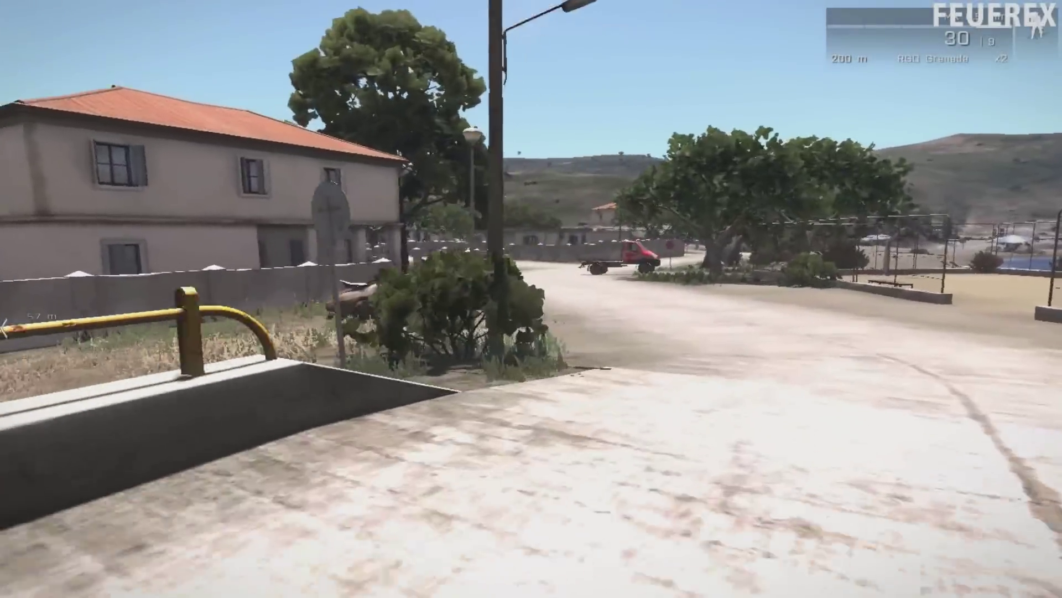
{"action": "key", "text": "w"}
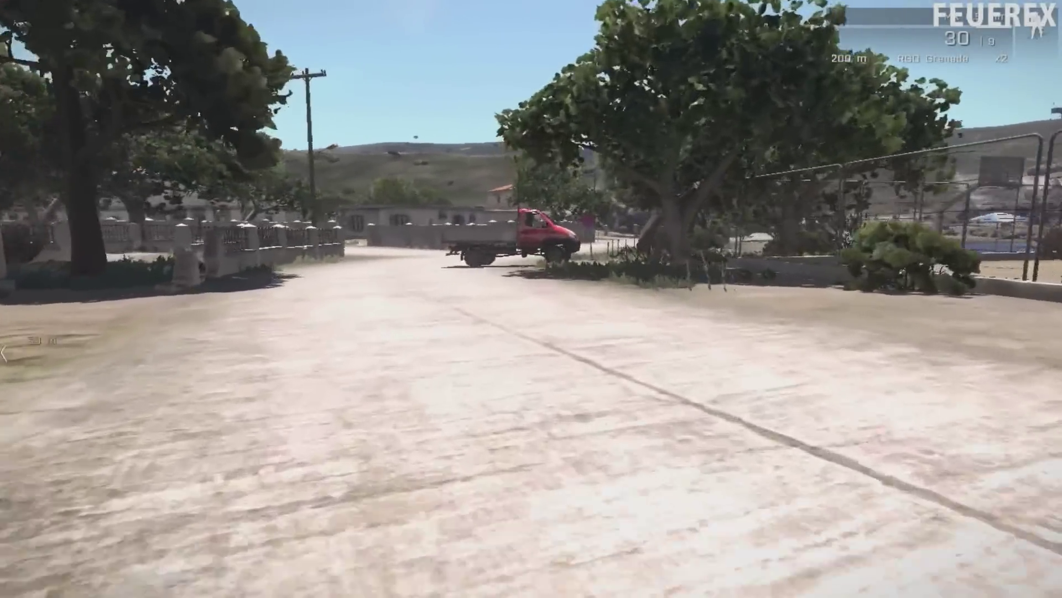
{"action": "key", "text": "w"}
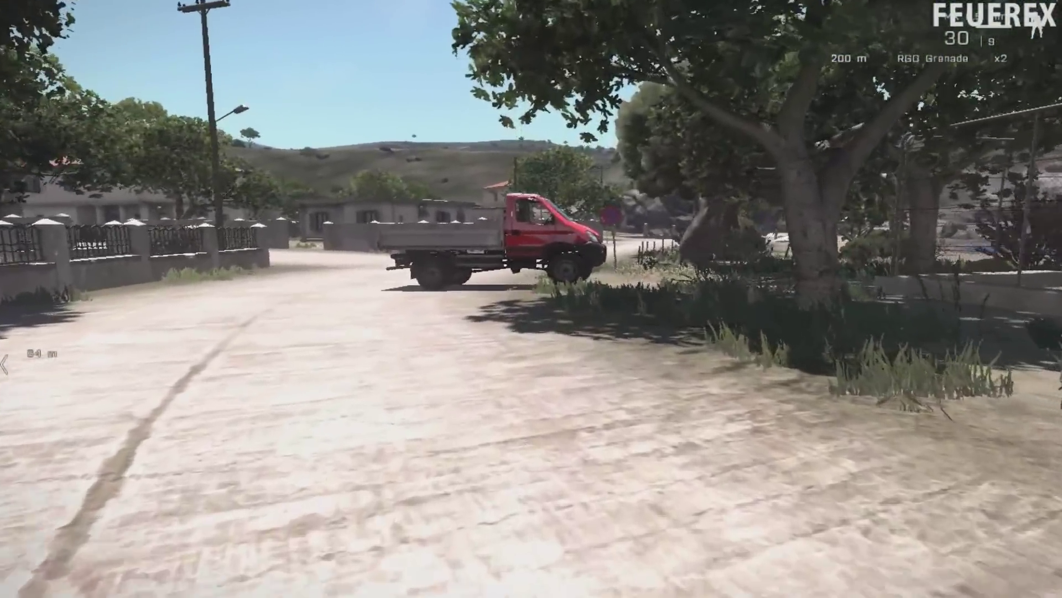
{"action": "key", "text": "w"}
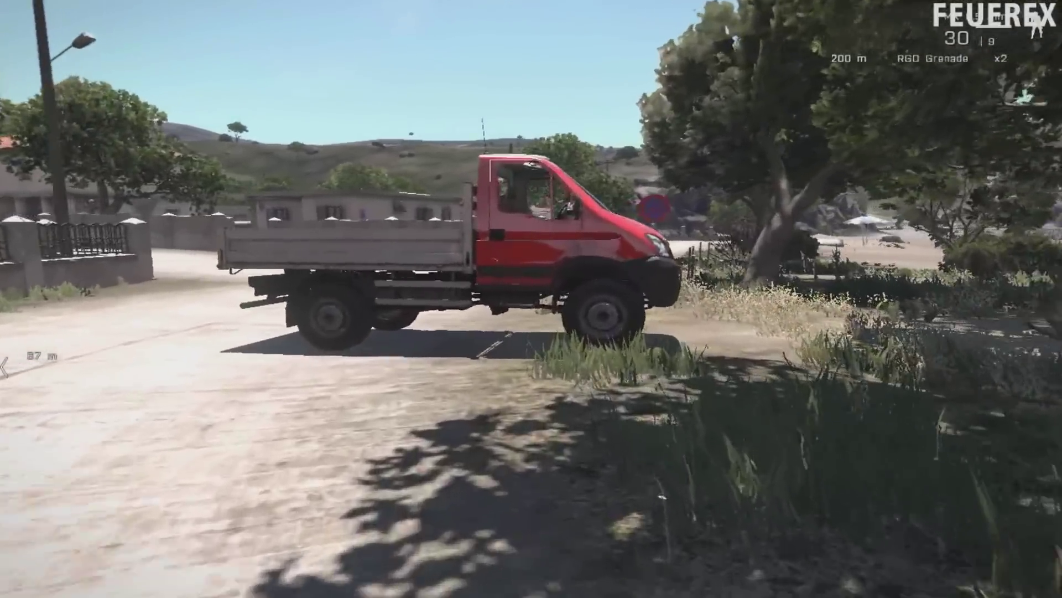
{"action": "key", "text": "w"}
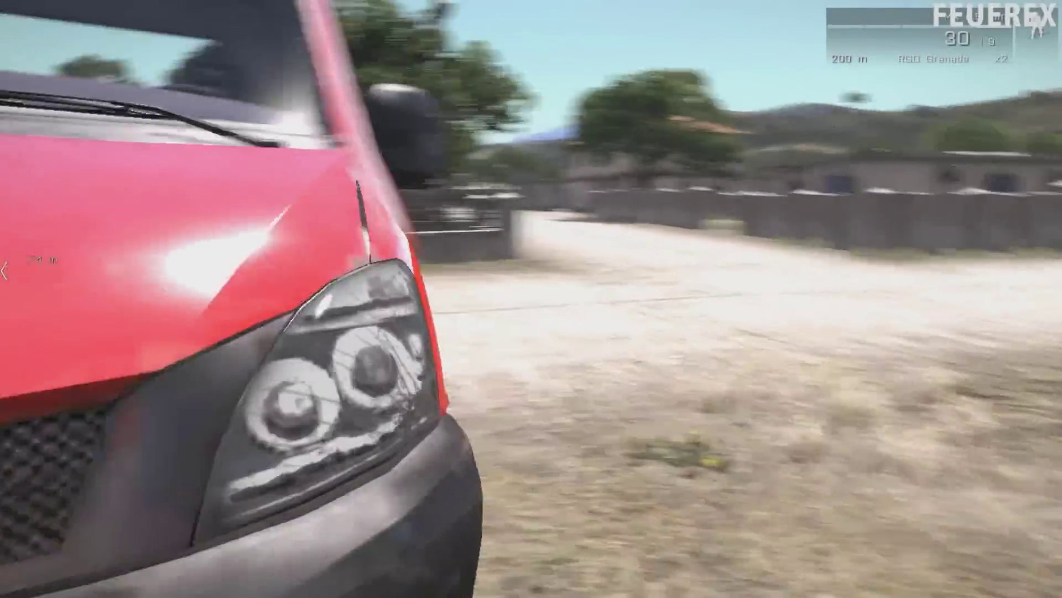
{"action": "key", "text": "space"}
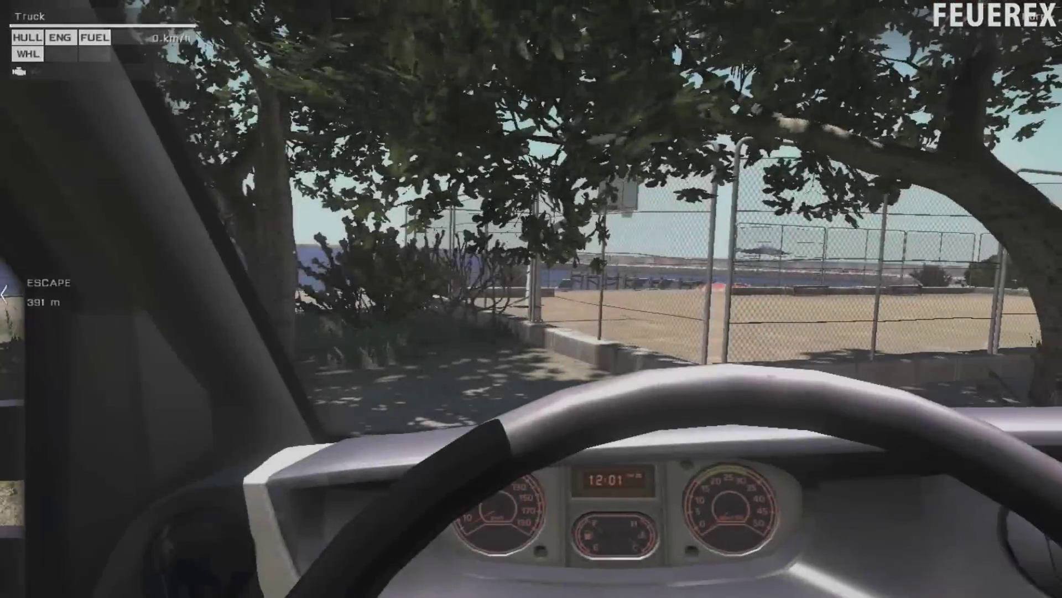
Step: Back the truck out from under the trees, drive along the walled village road and turn at the rock outcrop onto the dirt road
{"action": "key", "text": "s"}
{"action": "key", "text": "d"}
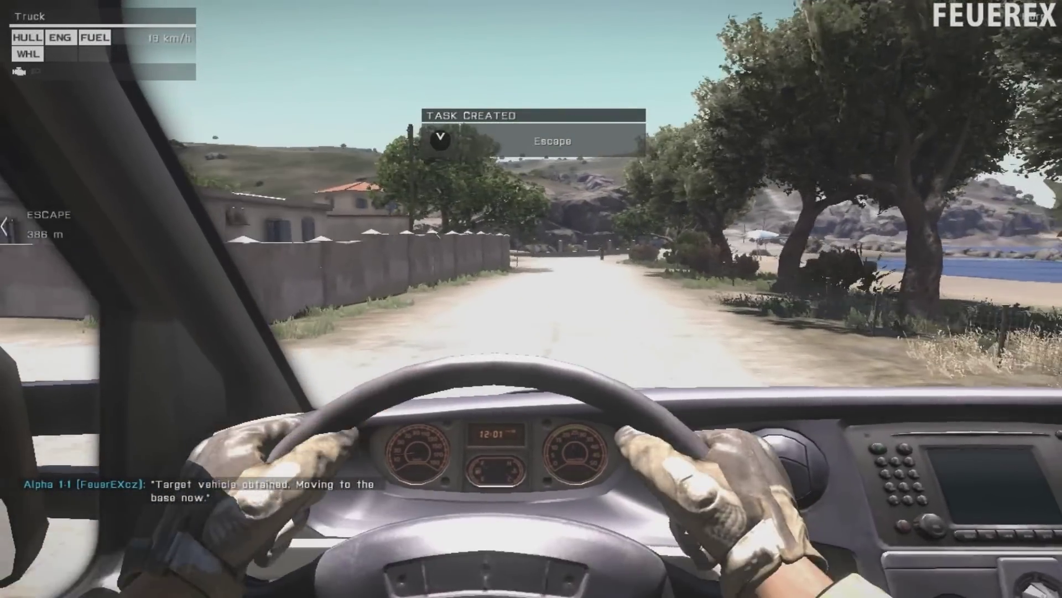
{"action": "key", "text": "w"}
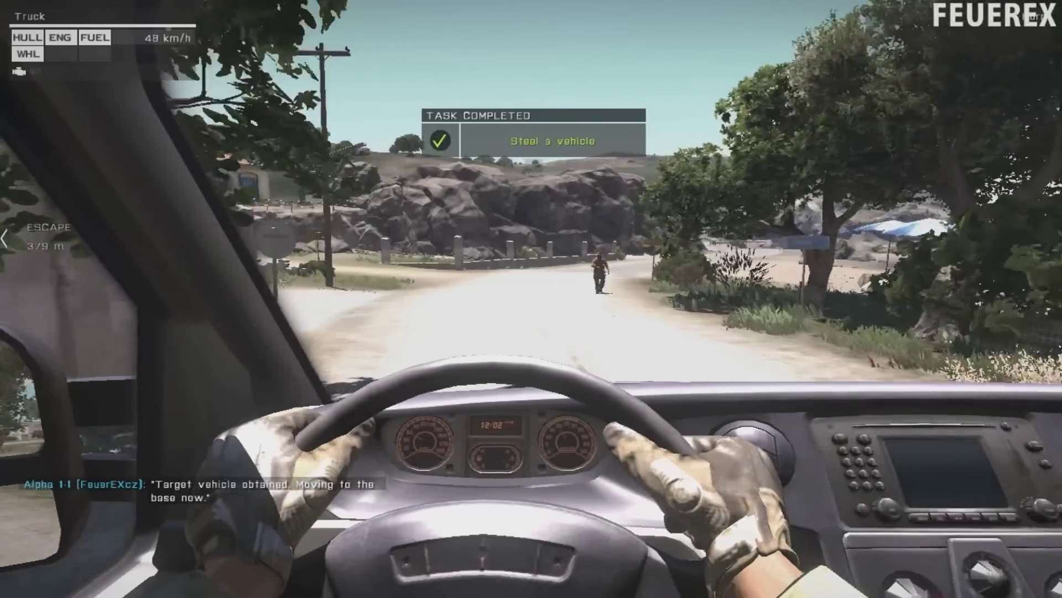
{"action": "key", "text": "a"}
{"action": "key", "text": "a"}
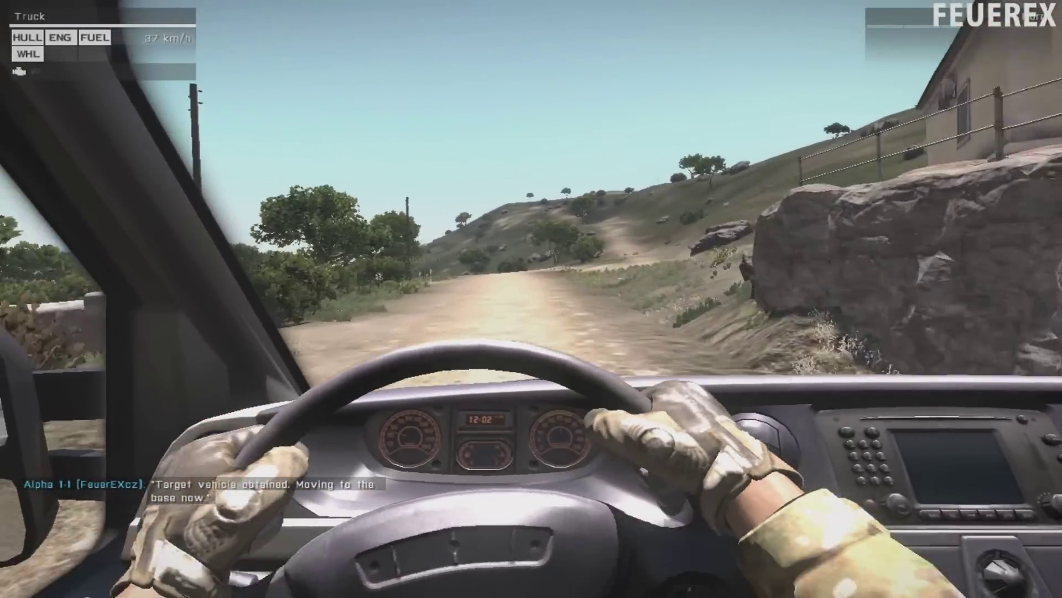
Step: Drive the truck along the dirt road below the grassy hillside and up the guardrail stretch to the Escape task's destination
{"action": "key", "text": "w"}
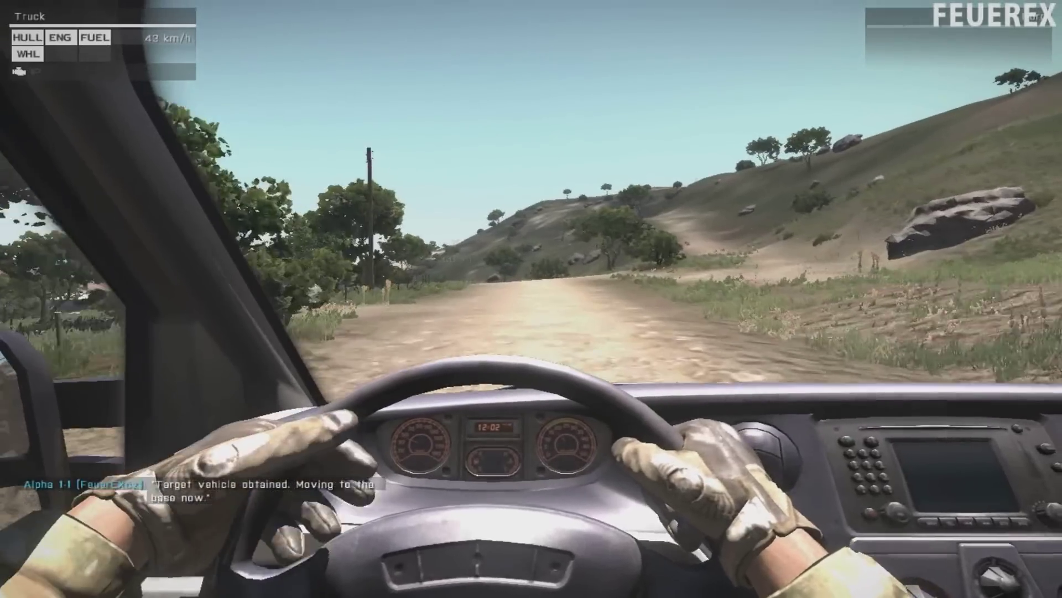
{"action": "key", "text": "w"}
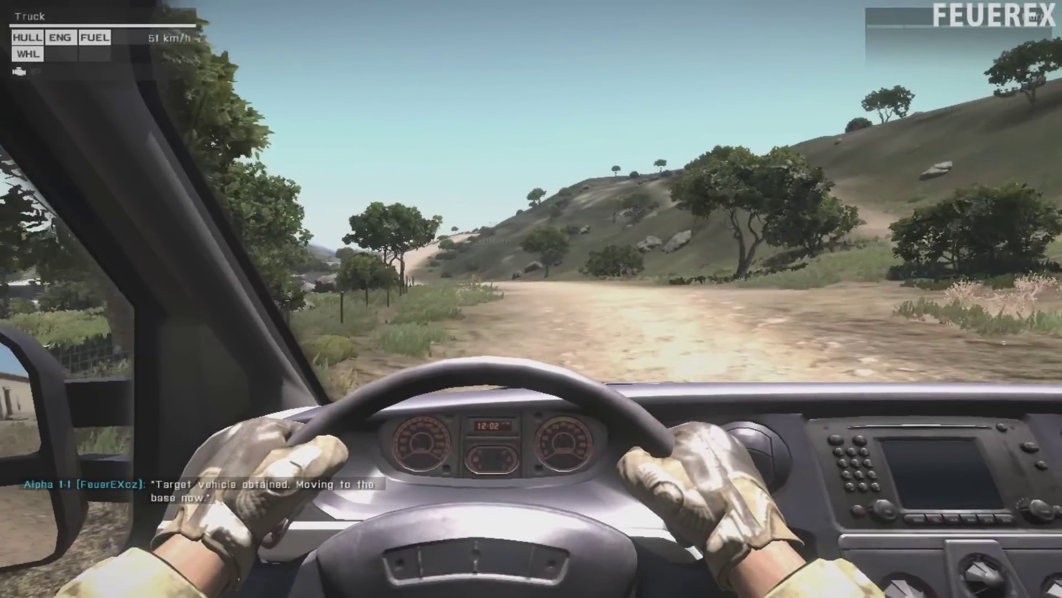
{"action": "key", "text": "s"}
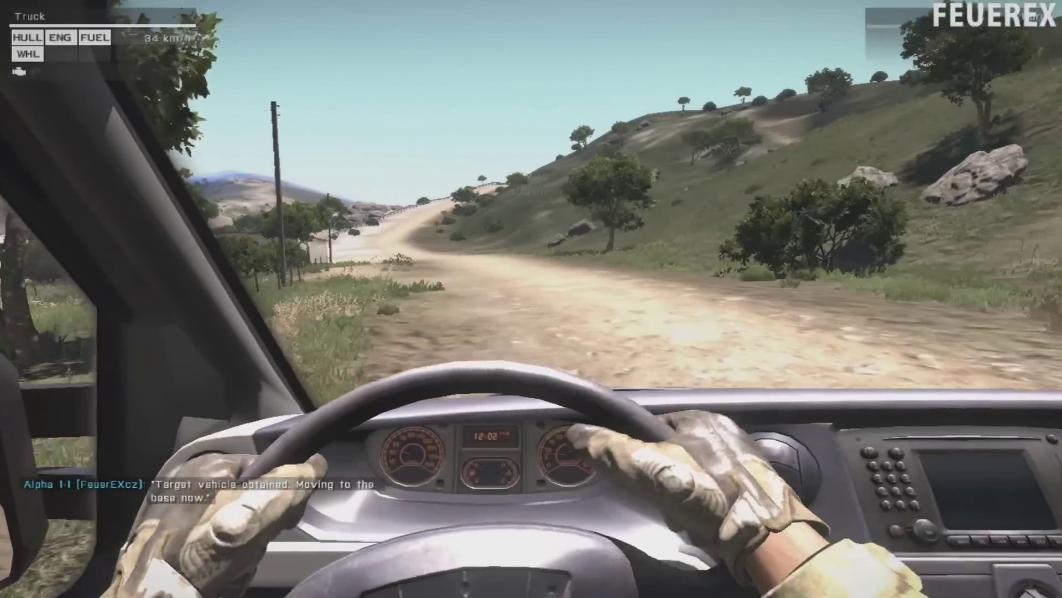
{"action": "key", "text": "w"}
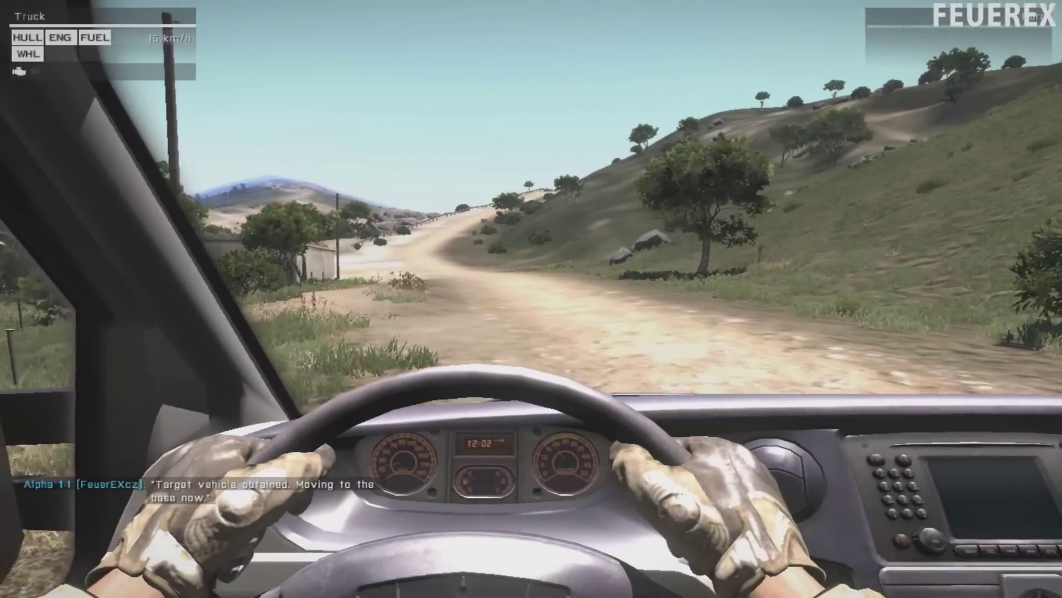
{"action": "key", "text": "w"}
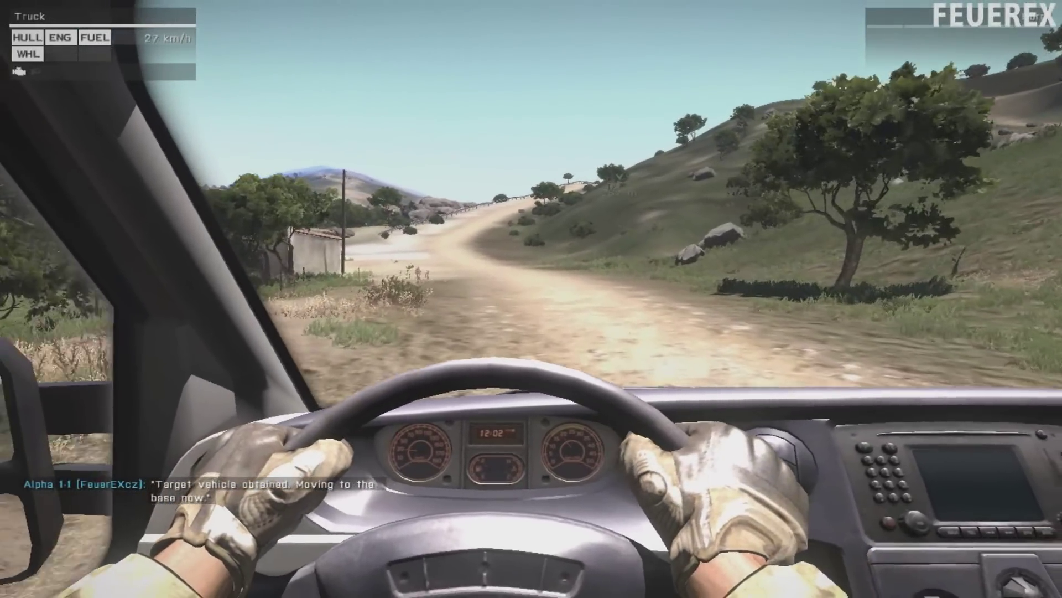
{"action": "key", "text": "w"}
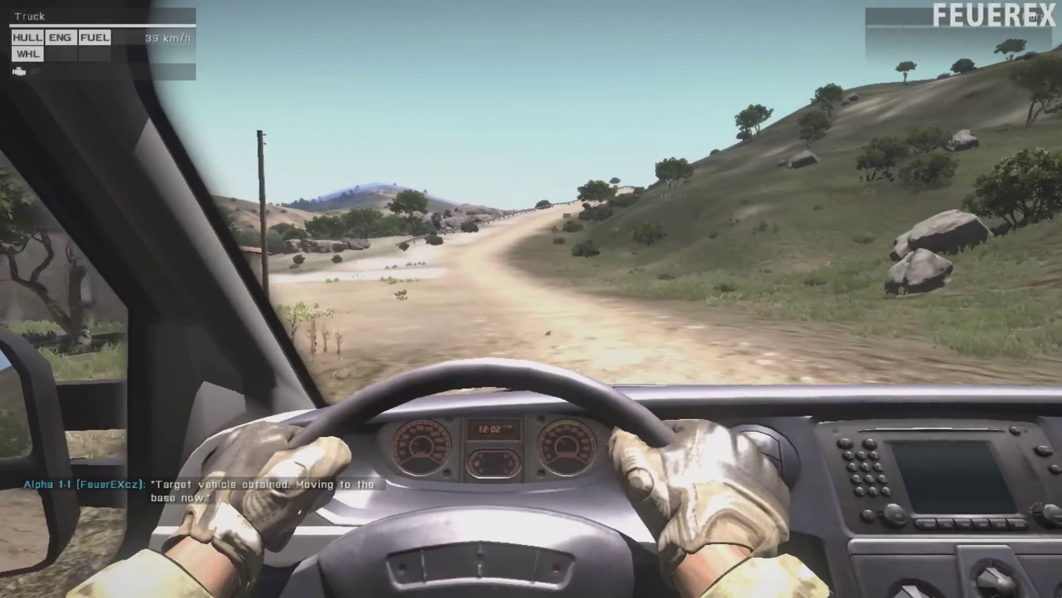
{"action": "key", "text": "w"}
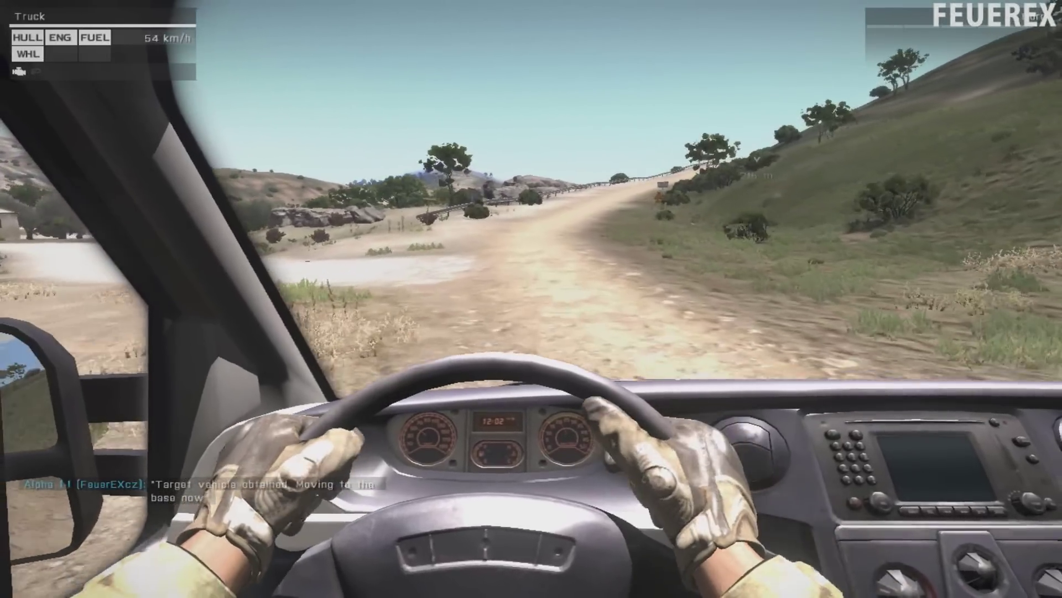
{"action": "key", "text": "w"}
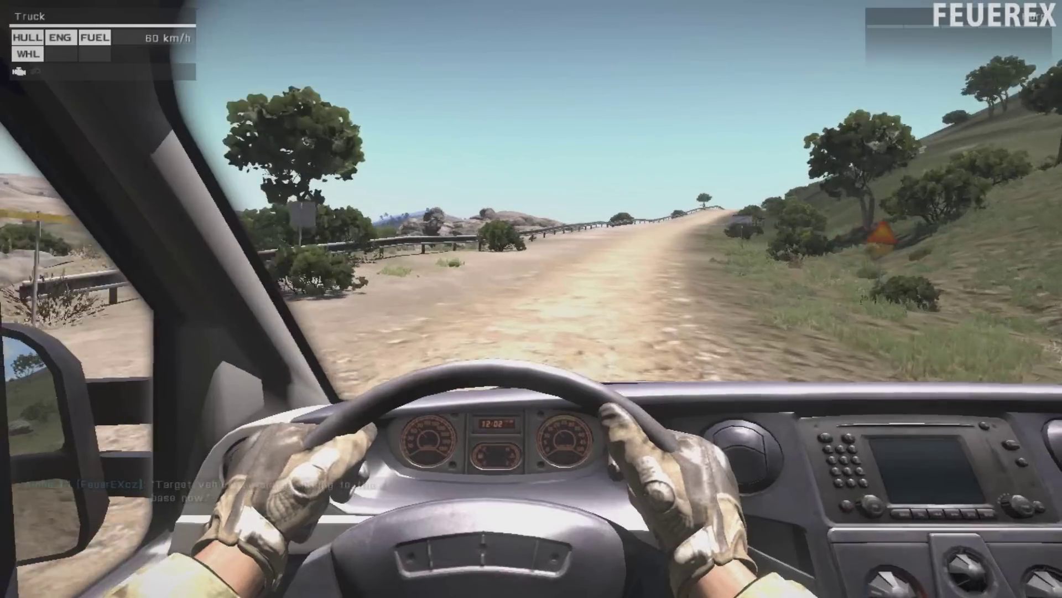
{"action": "key", "text": "w"}
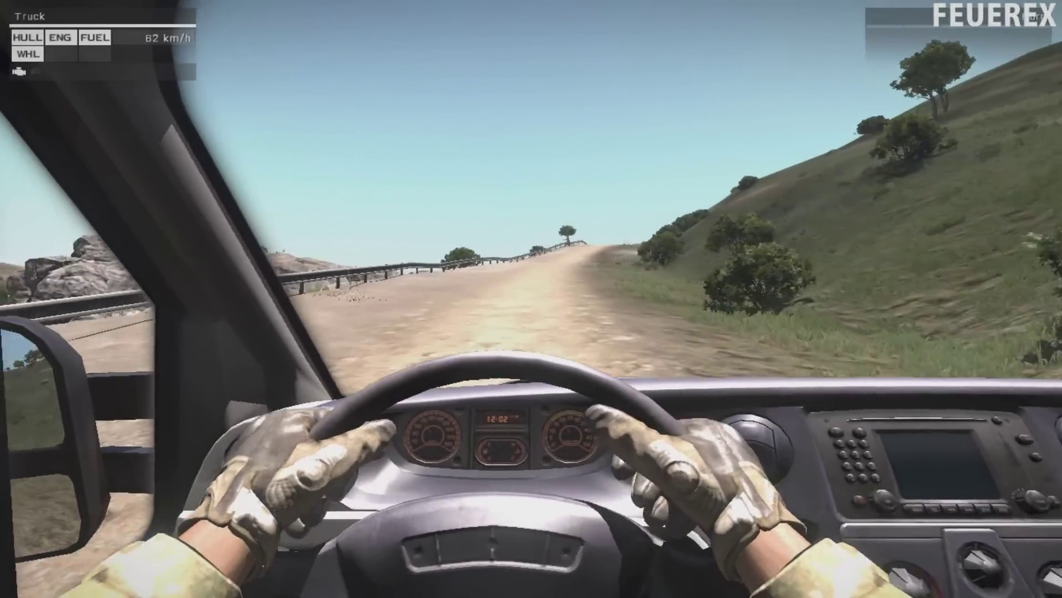
{"action": "key", "text": "w"}
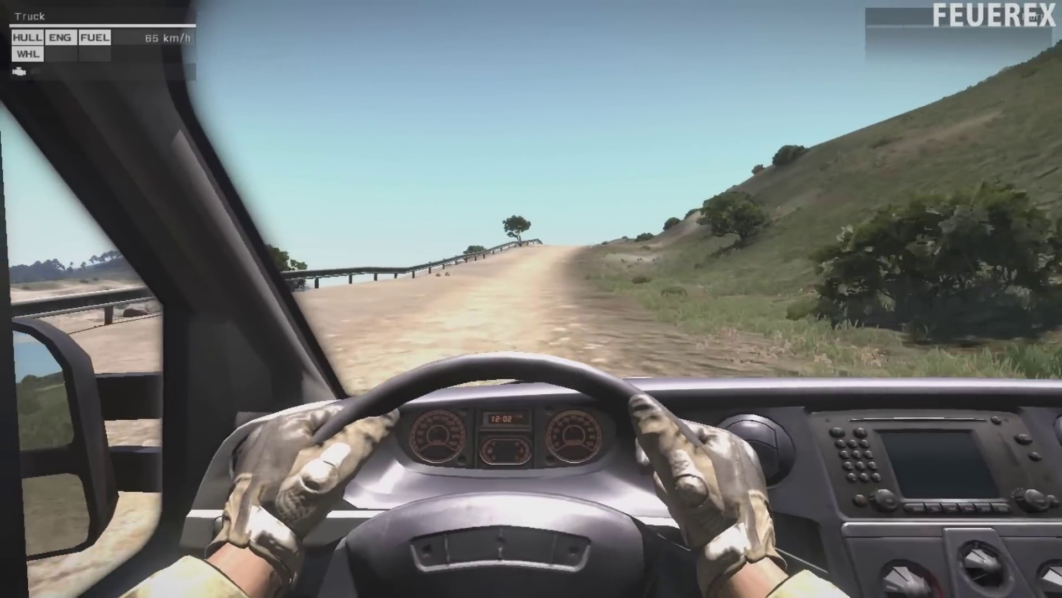
{"action": "key", "text": "a"}
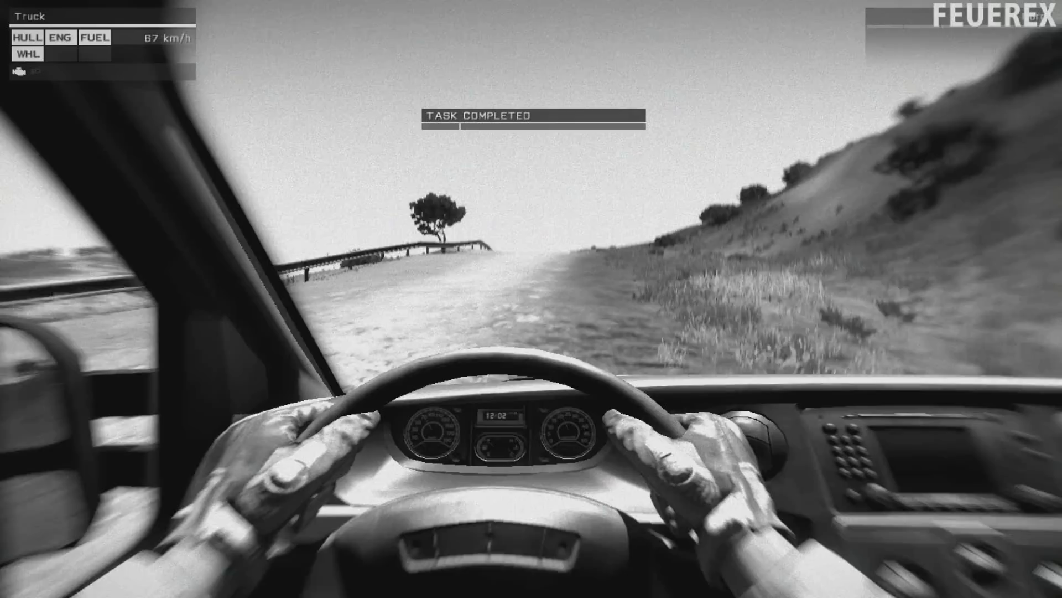
Step: Steer the truck around the bend past the guardrail and on along the hill road during the mission's ending sequence
{"action": "key", "text": "a"}
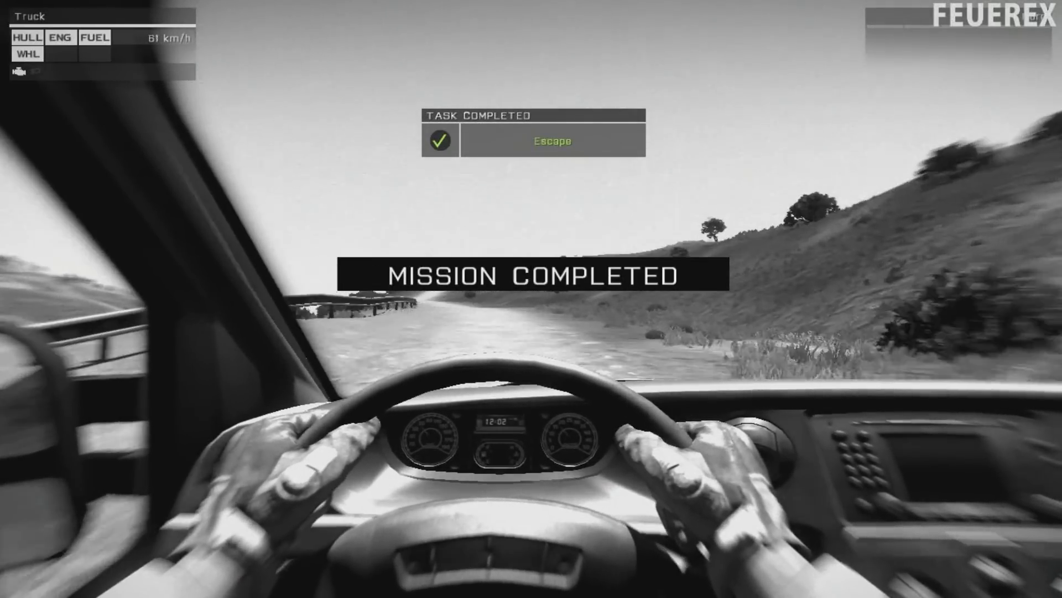
{"action": "key", "text": "a"}
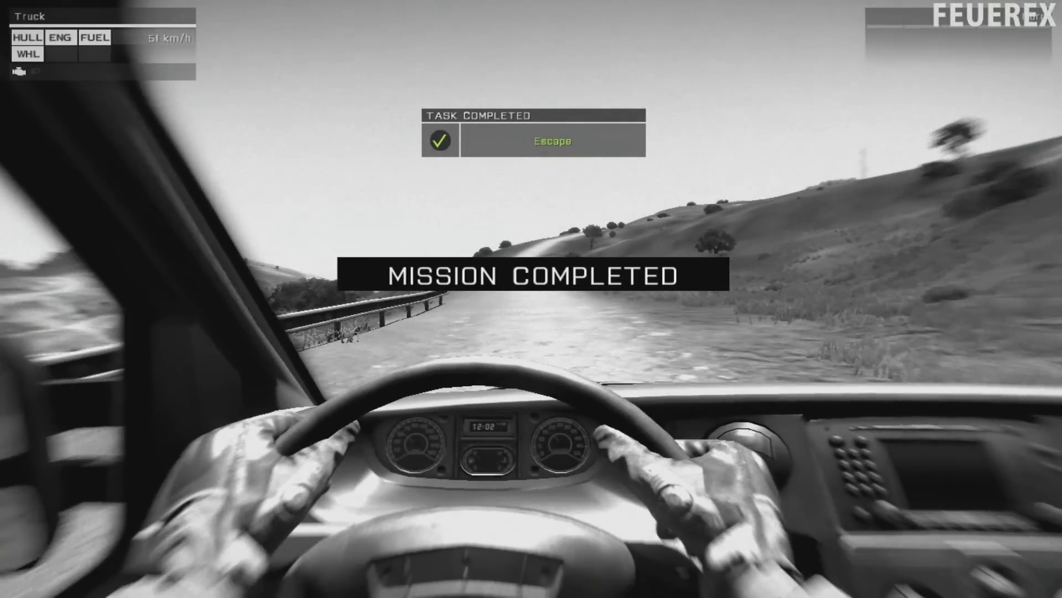
{"action": "key", "text": "d"}
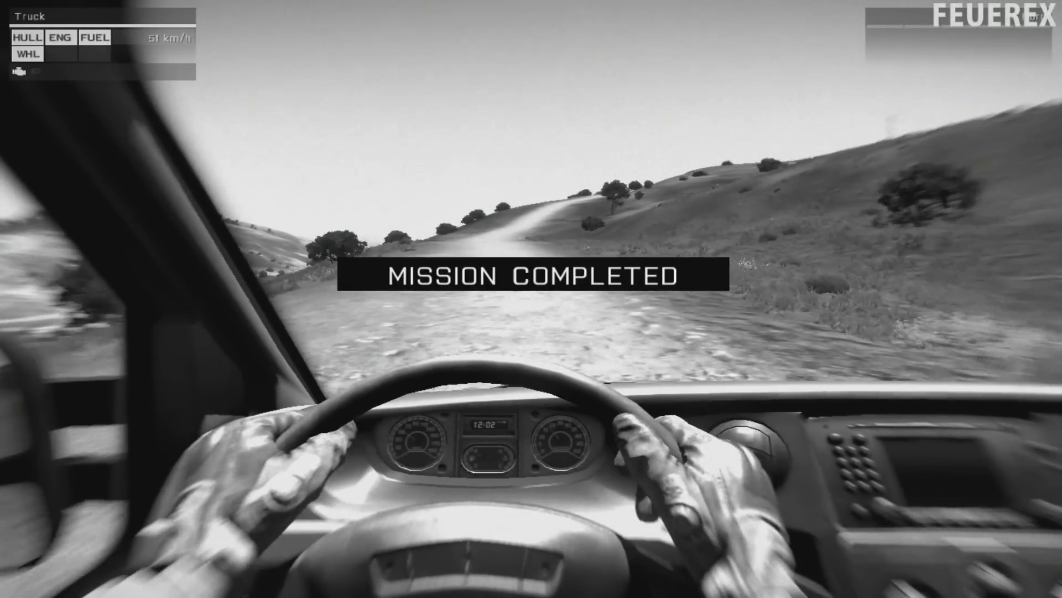
{"action": "key", "text": "a"}
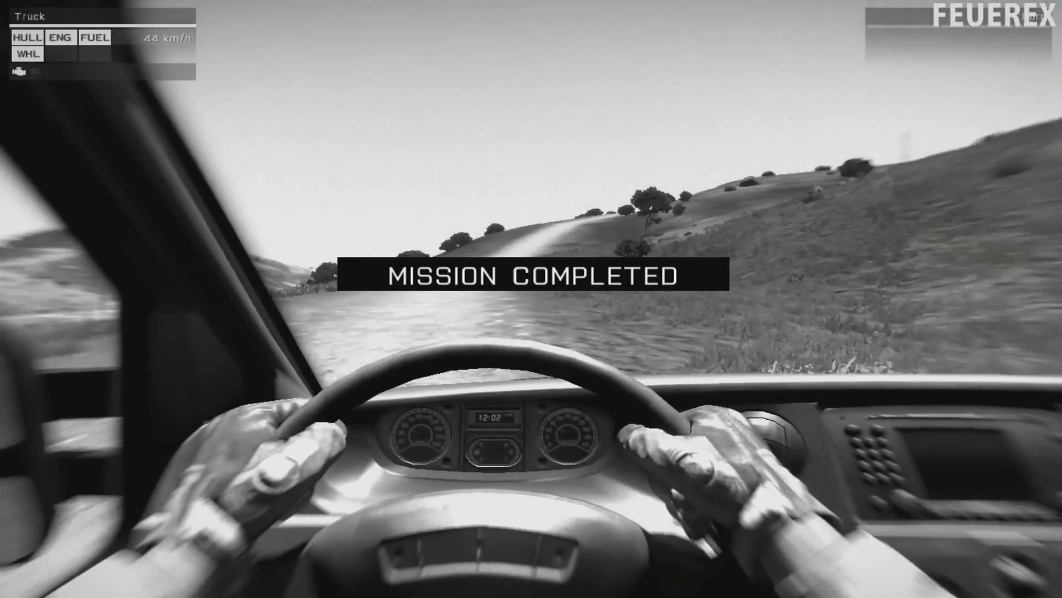